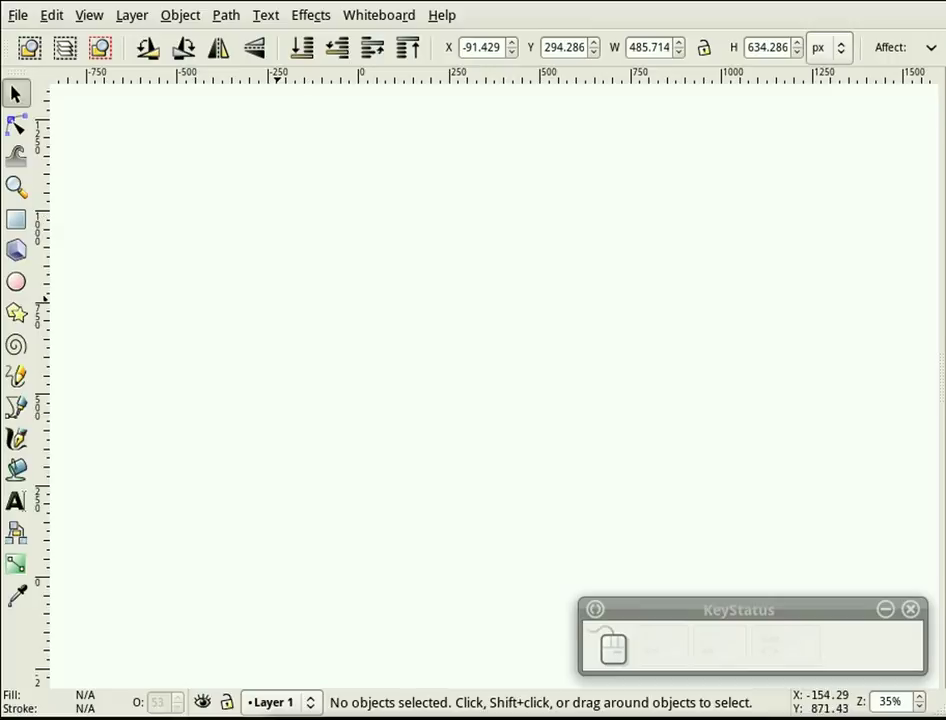
# - Draw a tall rectangle and give it a grey 737373 fill at 48% opacity with no stroke
pyautogui.click(16, 222)
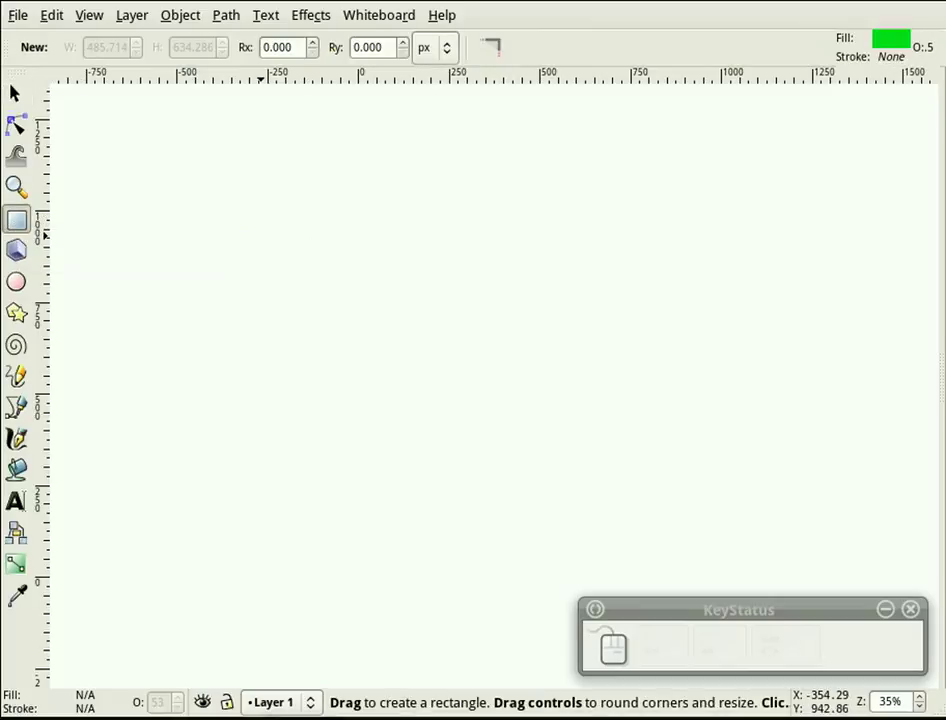
pyautogui.moveTo(279, 244); pyautogui.dragTo(441, 464)
pyautogui.hotkey('ctrl', 'shift', 'f')
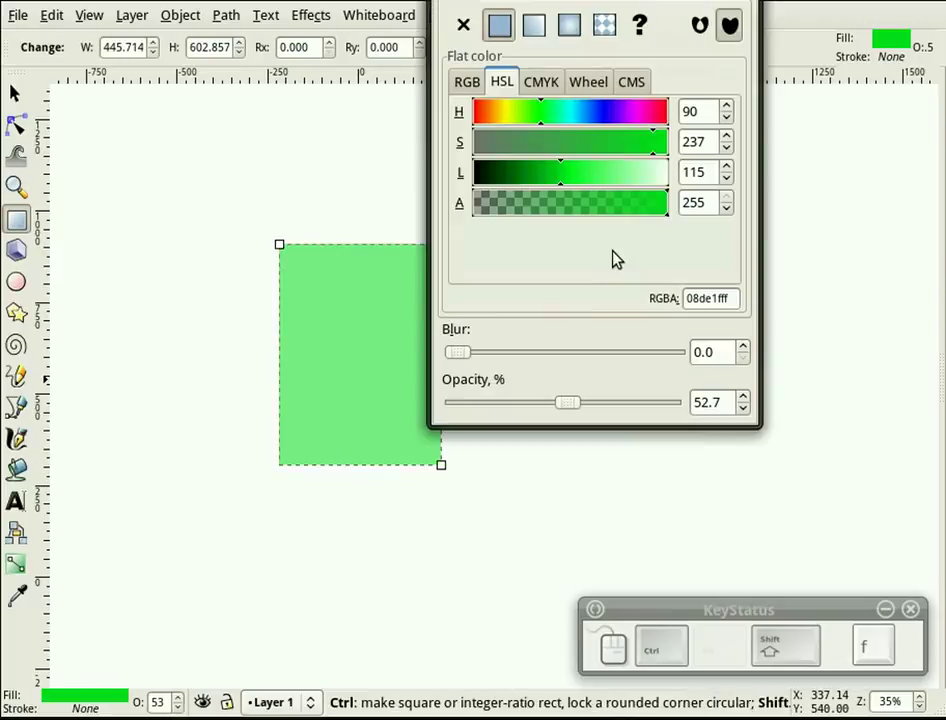
pyautogui.moveTo(600, 10)
pyautogui.mouseDown()
pyautogui.moveTo(609, 117)
pyautogui.moveTo(629, 120)
pyautogui.mouseUp()
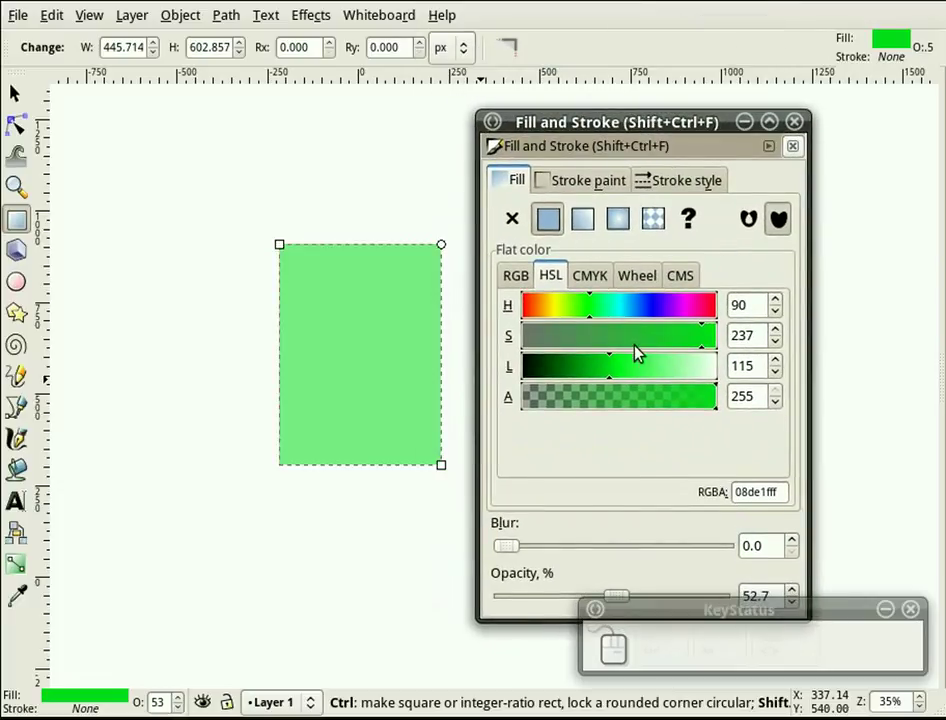
pyautogui.click(688, 343)
pyautogui.moveTo(538, 350); pyautogui.dragTo(510, 342)
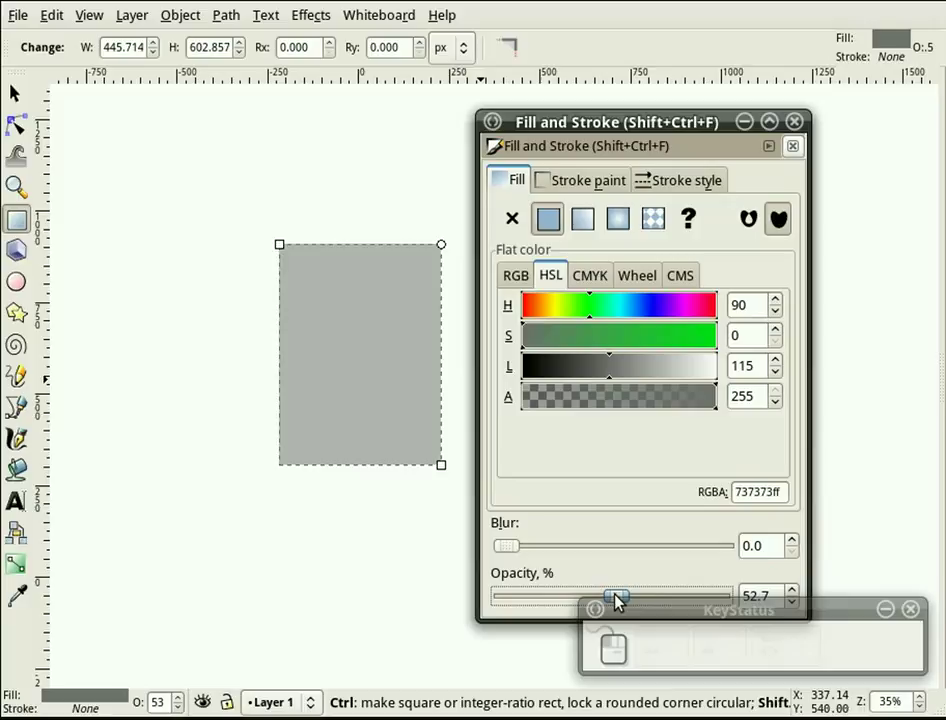
pyautogui.moveTo(614, 599); pyautogui.dragTo(611, 600)
pyautogui.moveTo(575, 122); pyautogui.dragTo(644, 123)
pyautogui.hotkey('ctrl', 'shift', 'f')
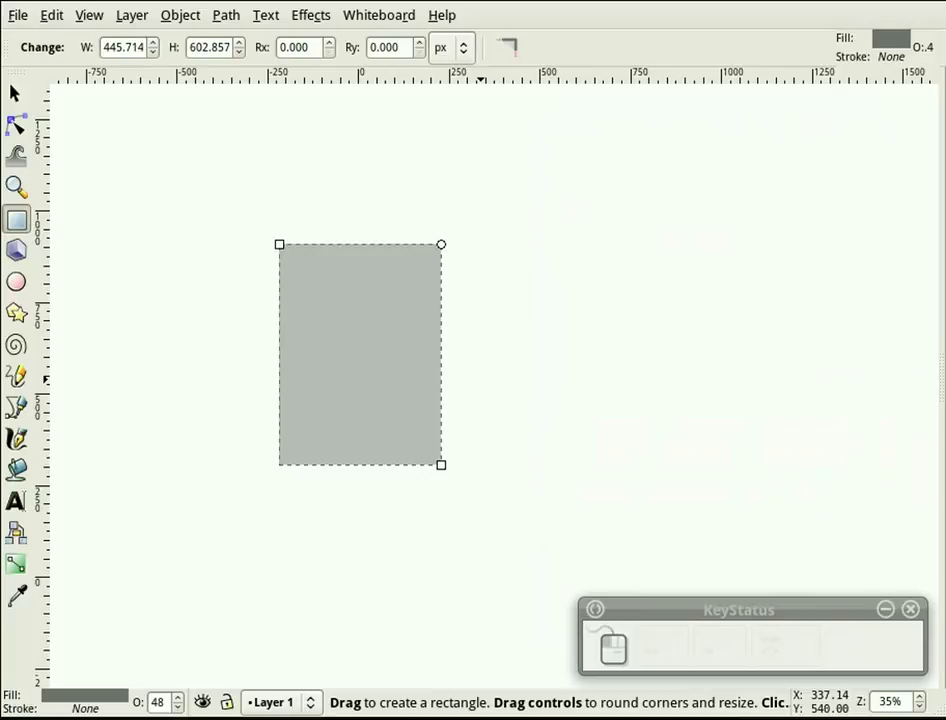
pyautogui.press('s')
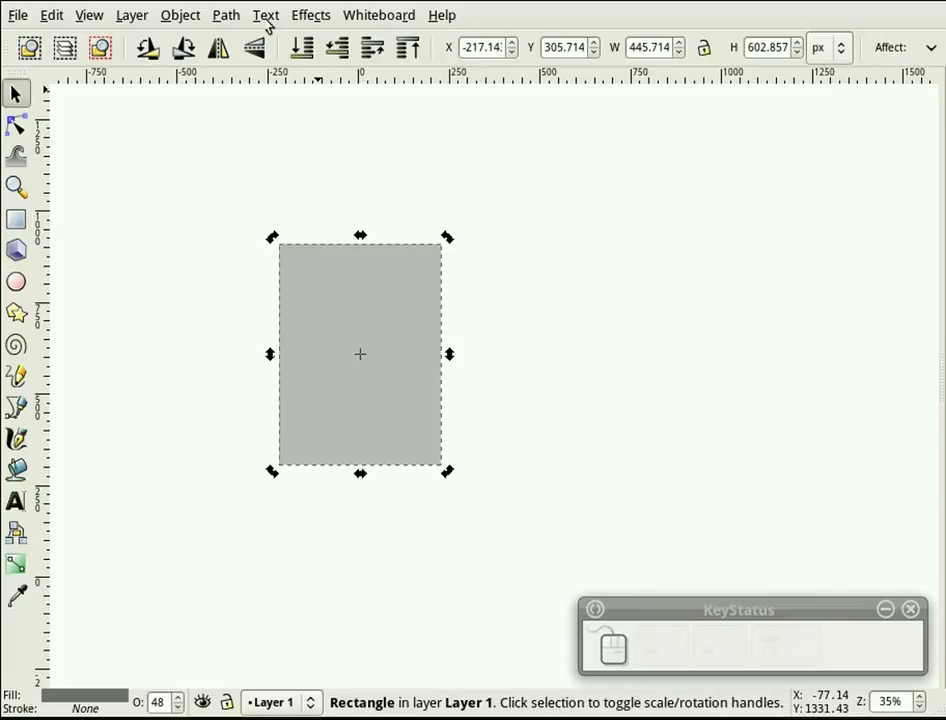
# - Convert the rectangle to a path and add nodes at the midpoints of its top and bottom edges
pyautogui.click(228, 16)
pyautogui.click(239, 40)
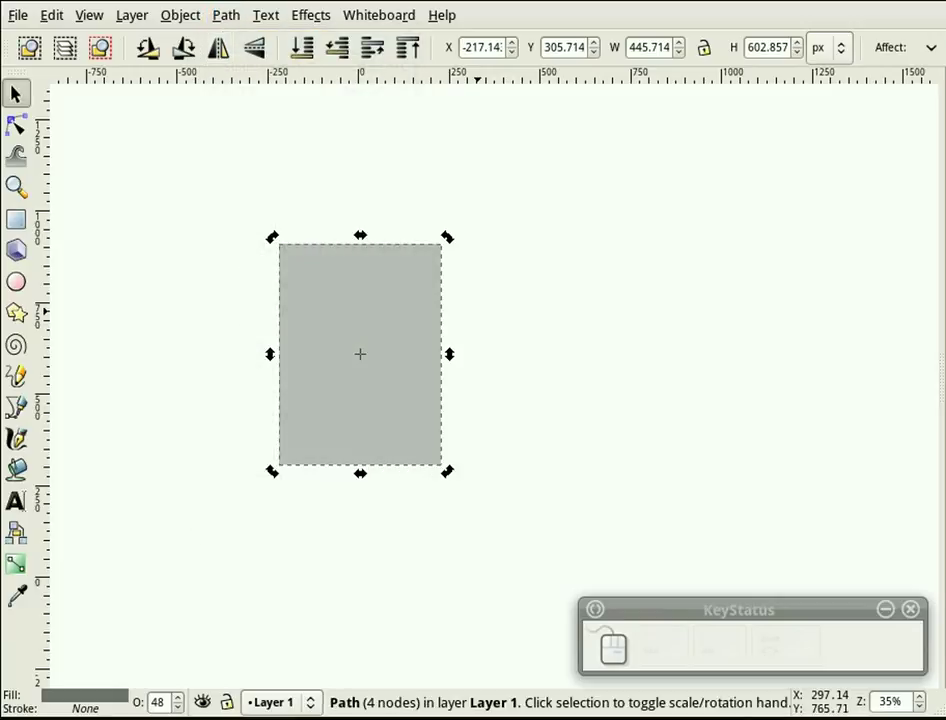
pyautogui.press('Escape')
pyautogui.click(344, 330)
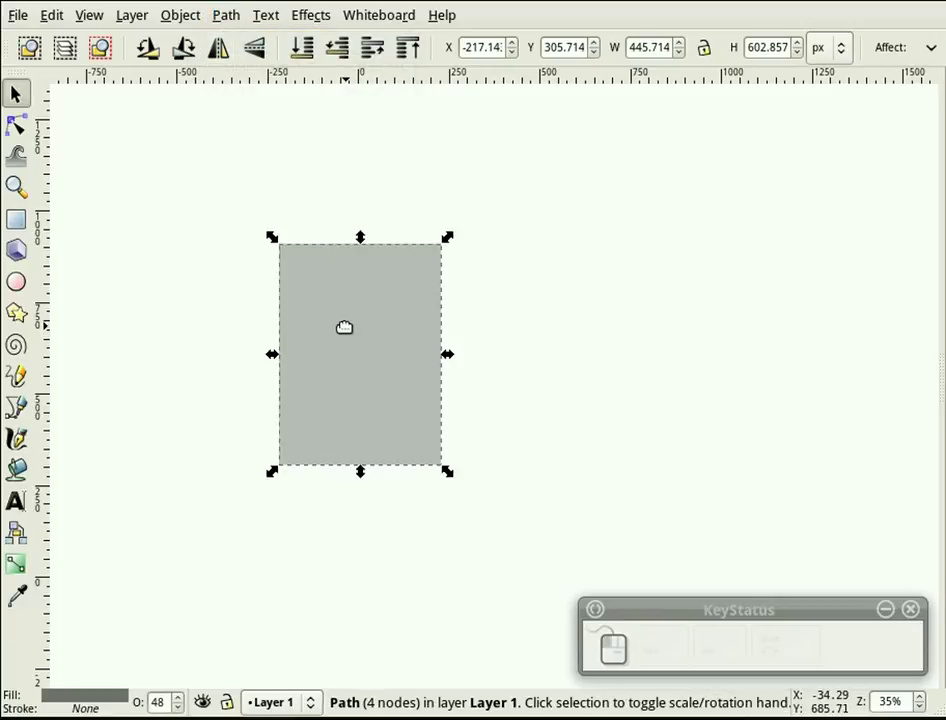
pyautogui.press('F2')
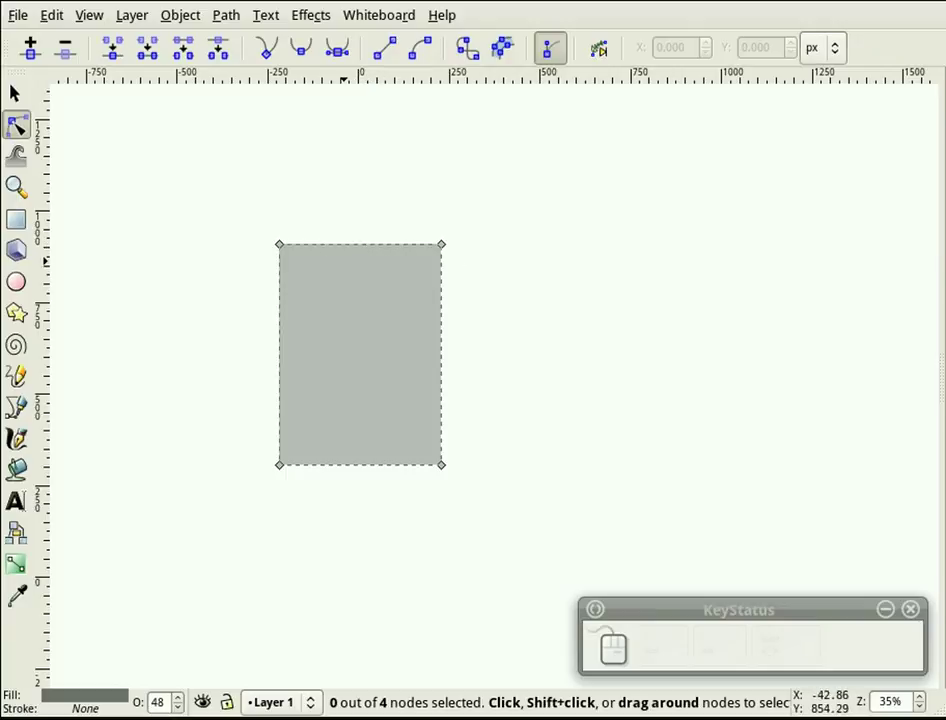
pyautogui.click(370, 246)
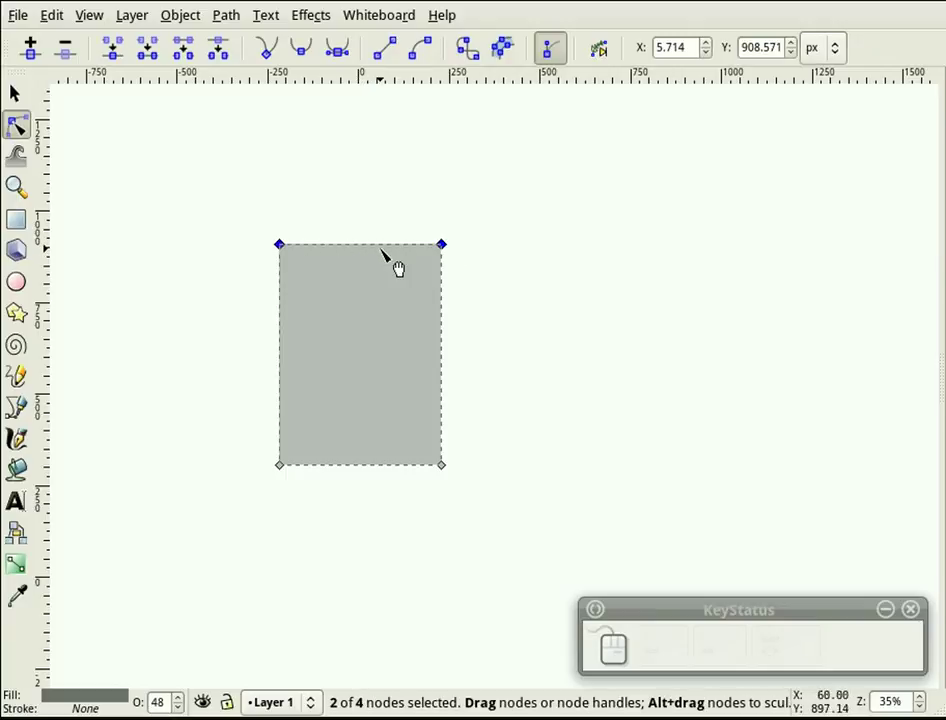
pyautogui.click(31, 48)
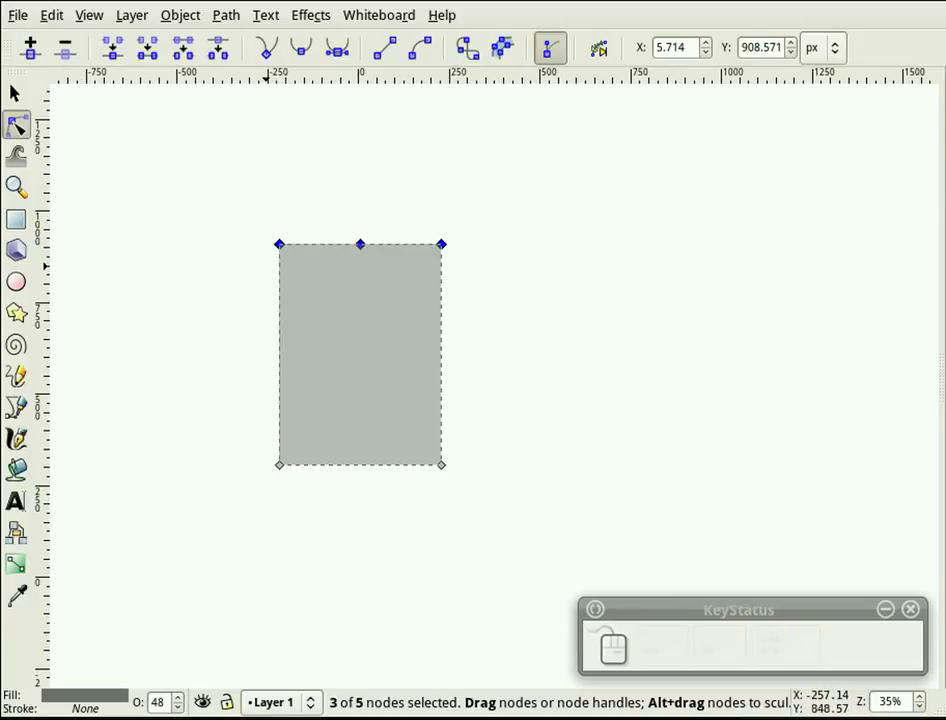
pyautogui.click(362, 466)
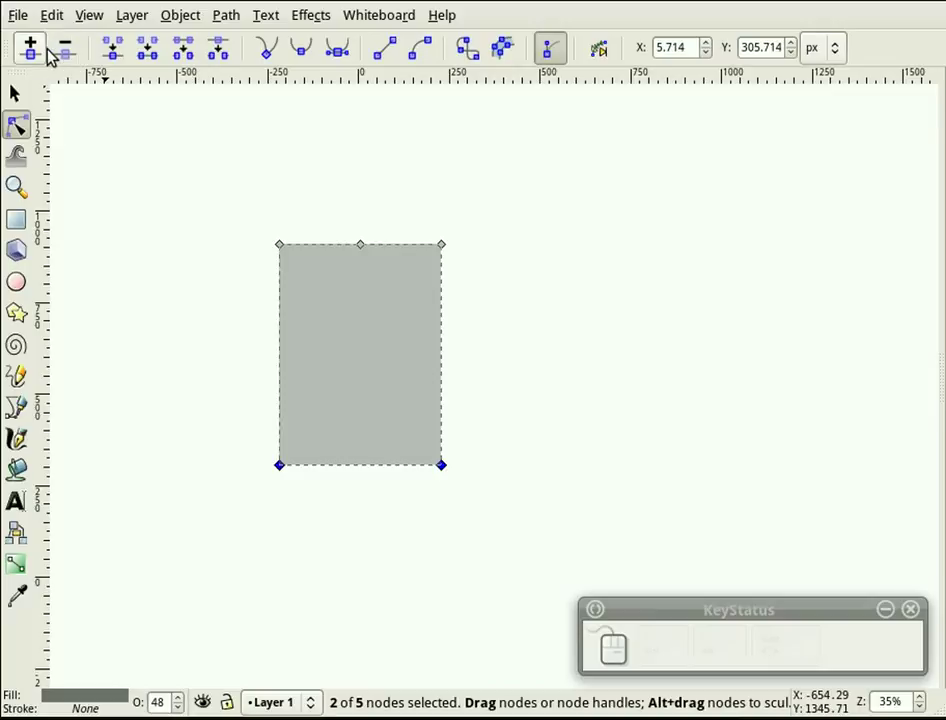
pyautogui.click(31, 48)
pyautogui.click(390, 223)
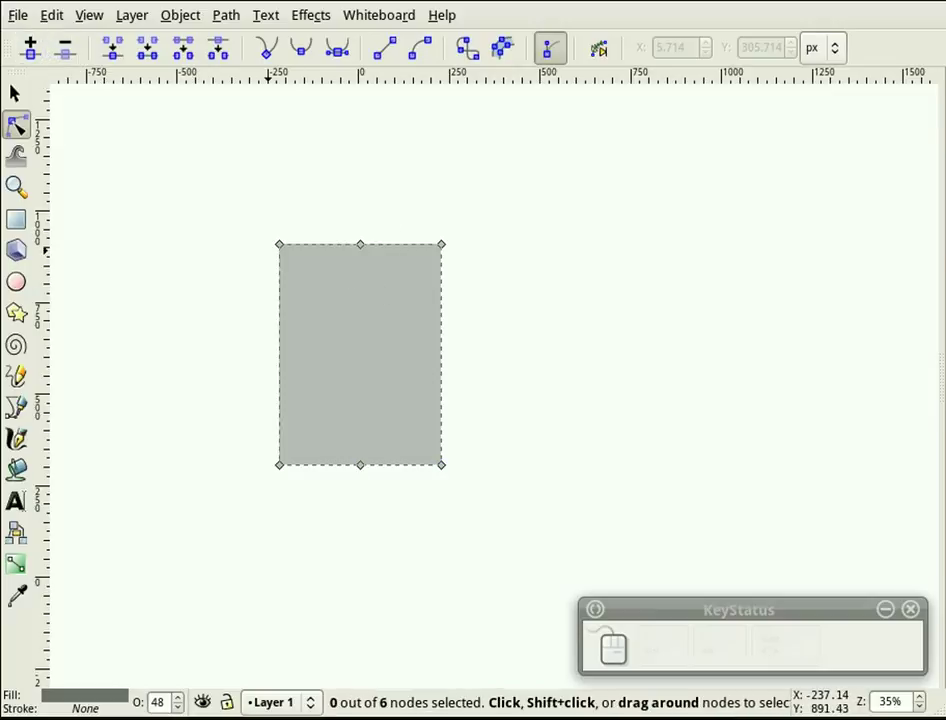
# - Pull both middle nodes down so the shape becomes a downward-pointing chevron
pyautogui.click(395, 490)
pyautogui.press('s')
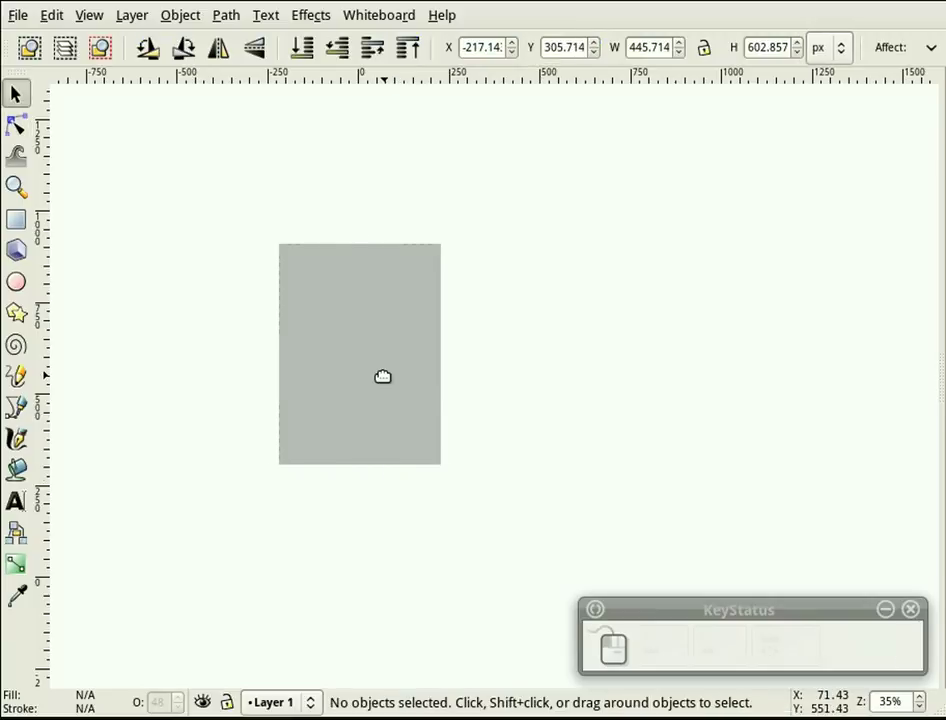
pyautogui.click(383, 385)
pyautogui.press('n')
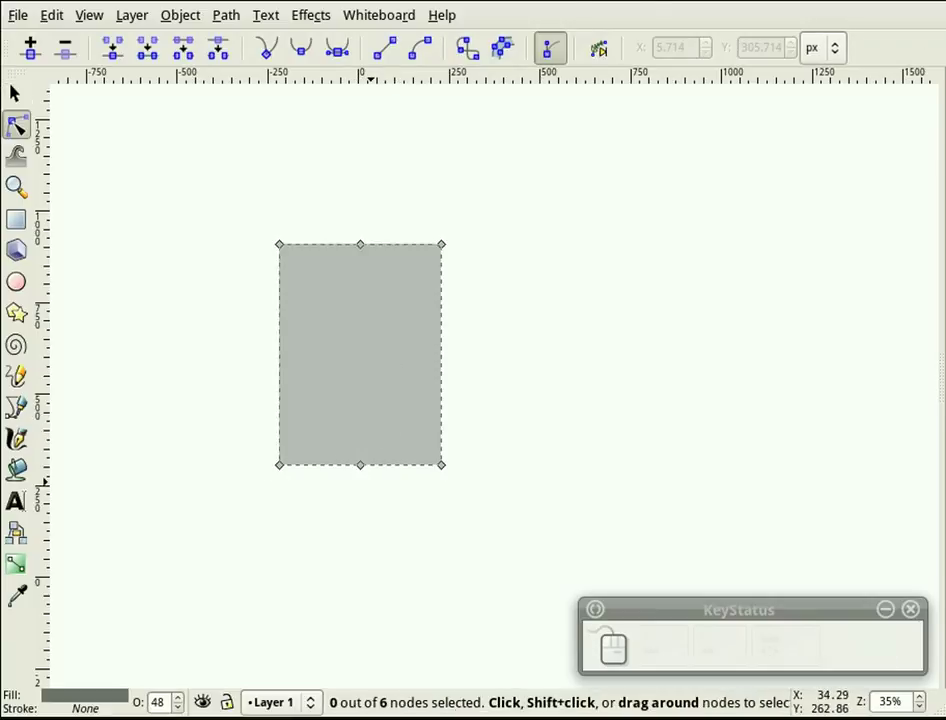
pyautogui.moveTo(377, 503); pyautogui.dragTo(338, 224)
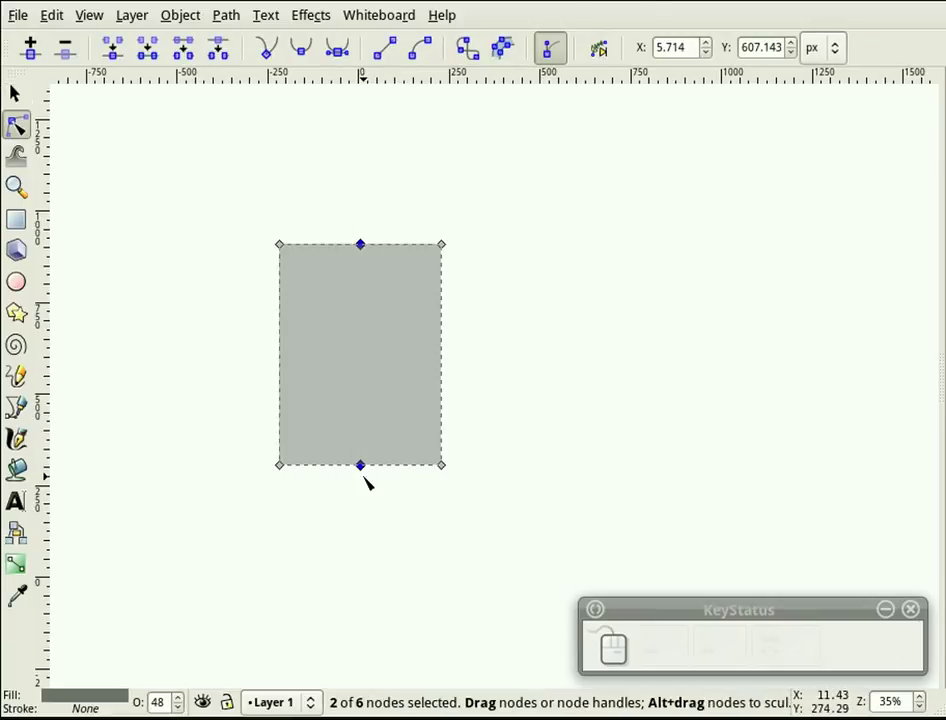
pyautogui.moveTo(361, 467); pyautogui.dragTo(361, 506)
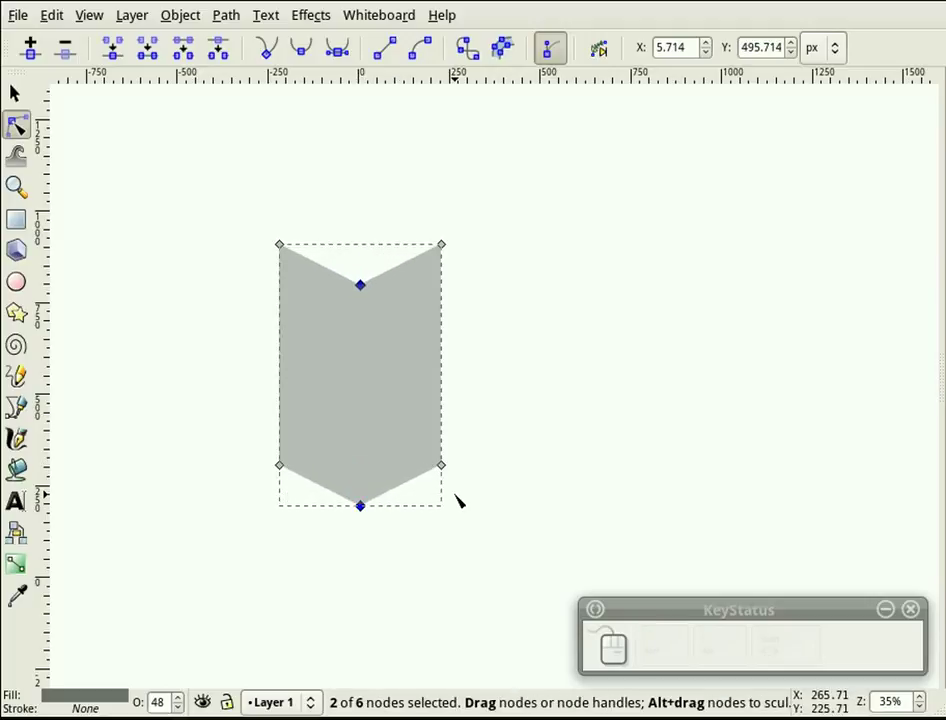
pyautogui.press('s')
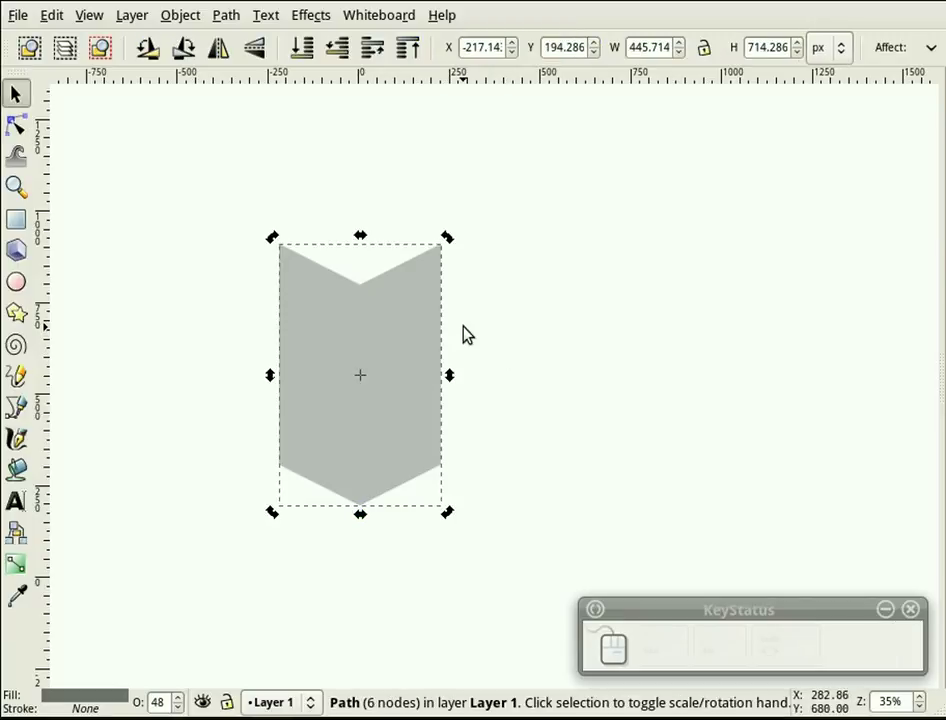
# - Duplicate the chevron and raise the copy's two middle nodes so it points upward
pyautogui.hotkey('ctrl', 'd')
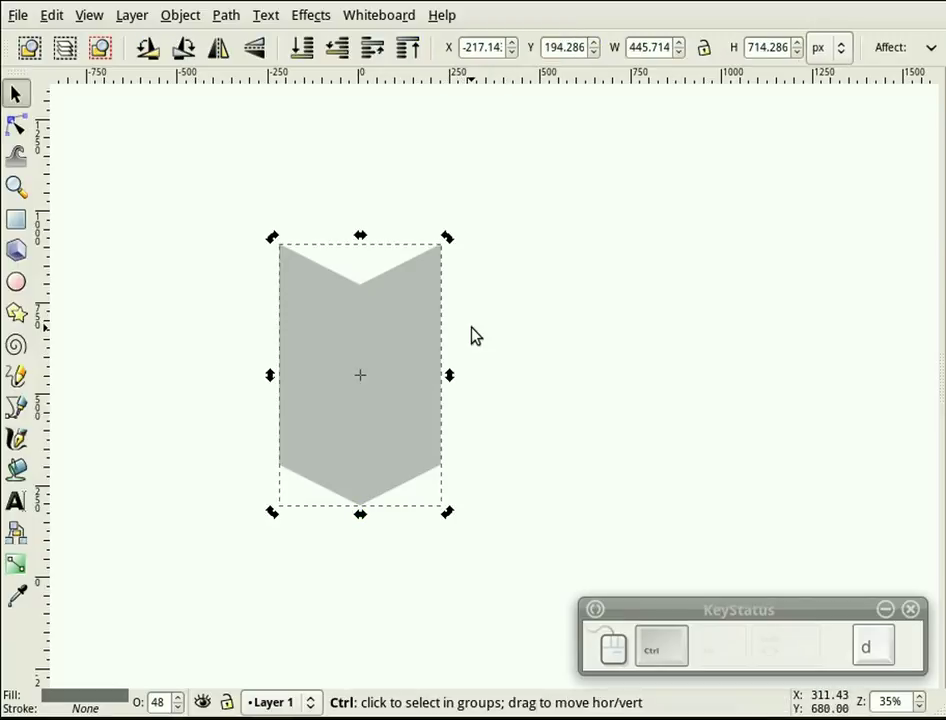
pyautogui.press('Escape')
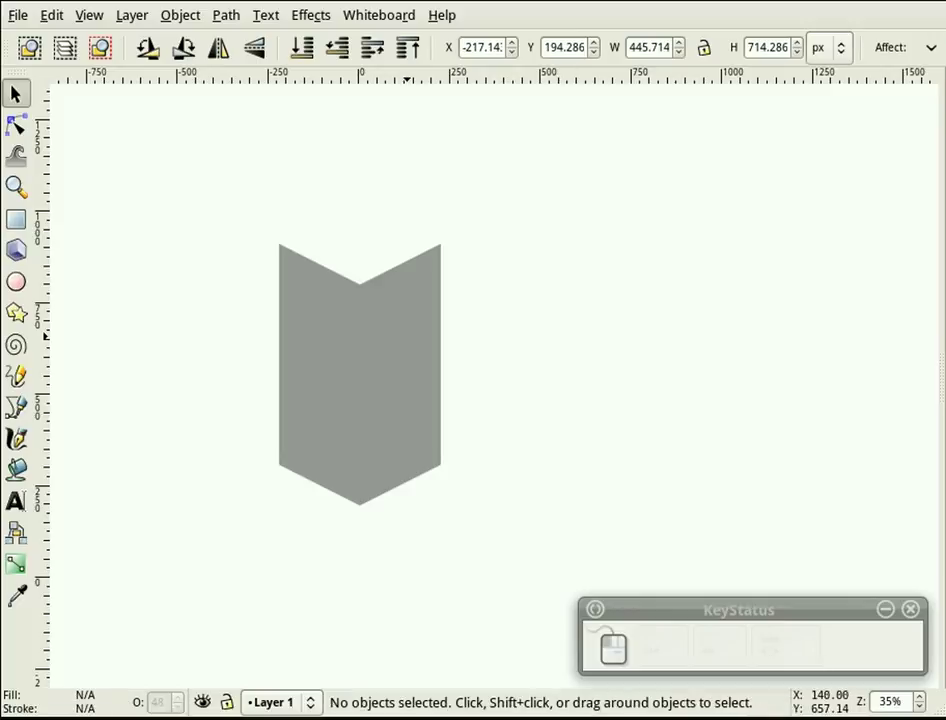
pyautogui.click(405, 338)
pyautogui.press('n')
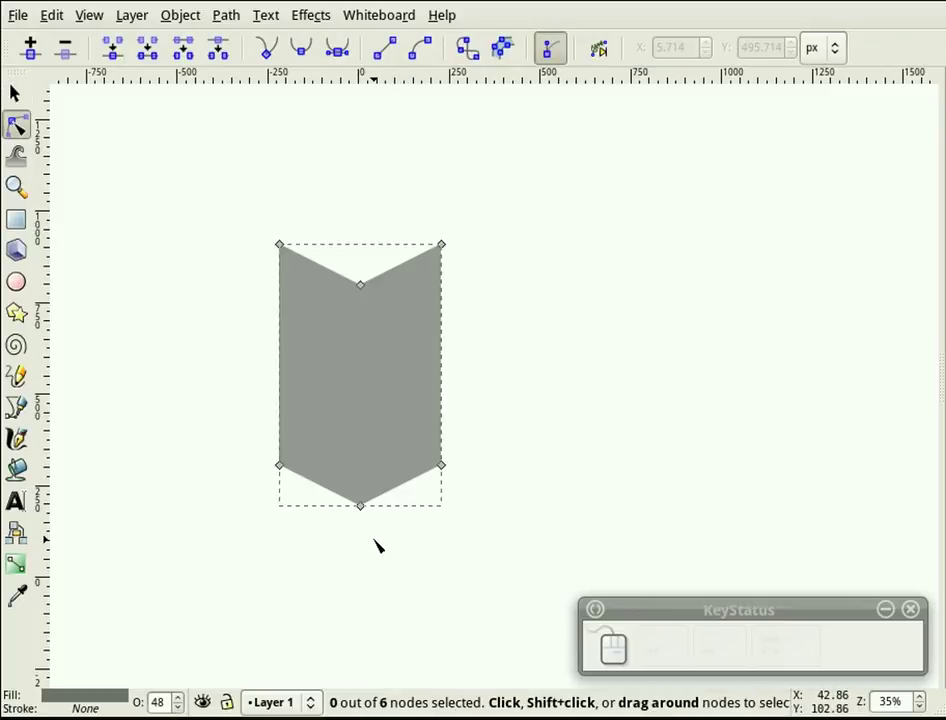
pyautogui.moveTo(374, 540); pyautogui.dragTo(377, 223)
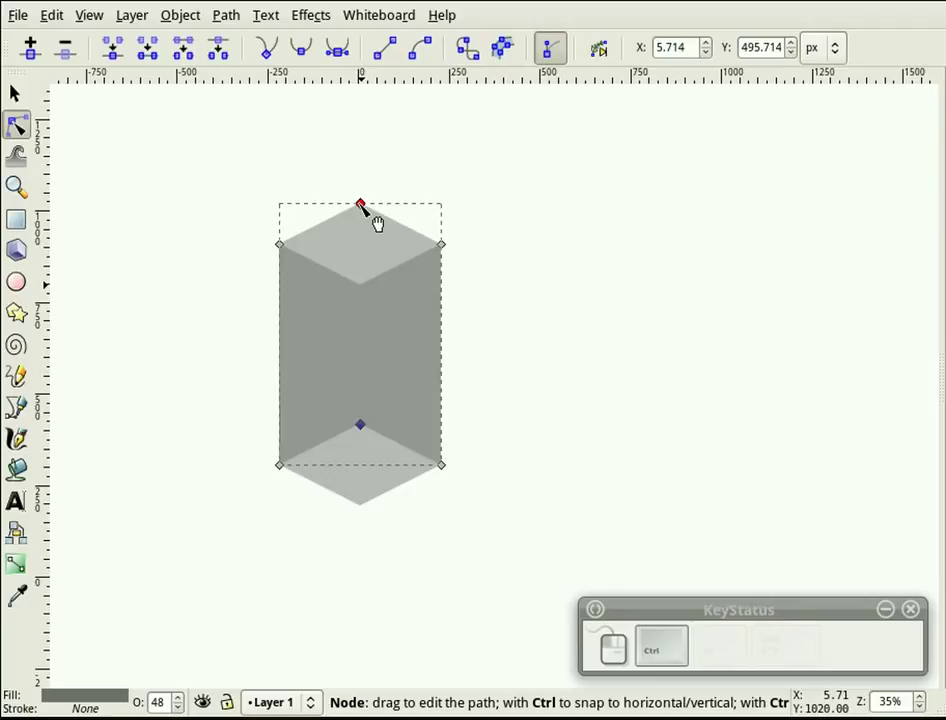
pyautogui.moveTo(377, 223); pyautogui.dragTo(377, 222)
pyautogui.click(527, 258)
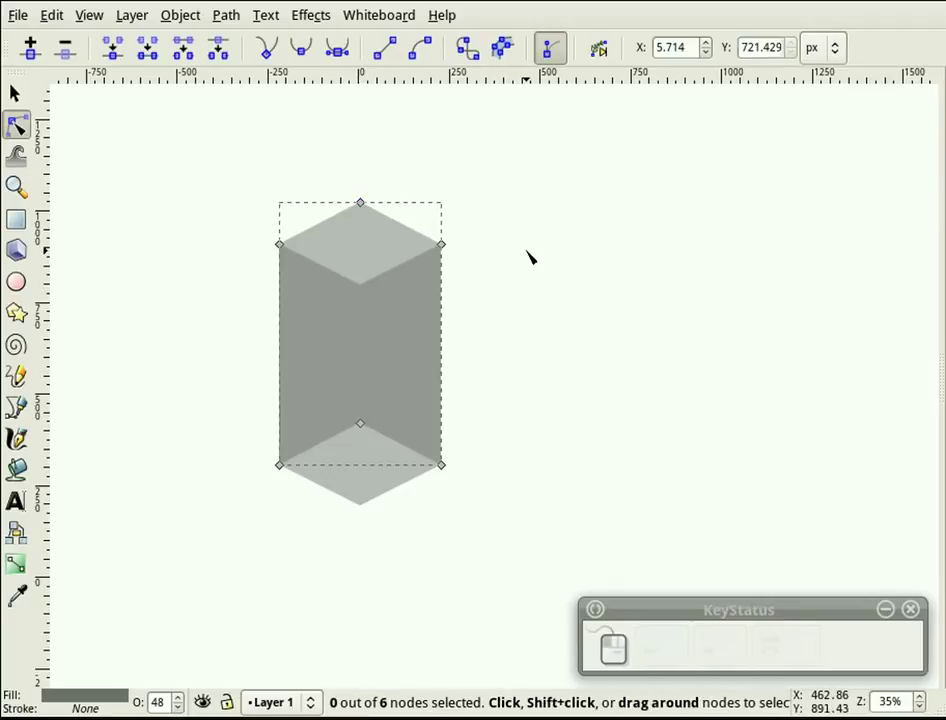
pyautogui.click(527, 258)
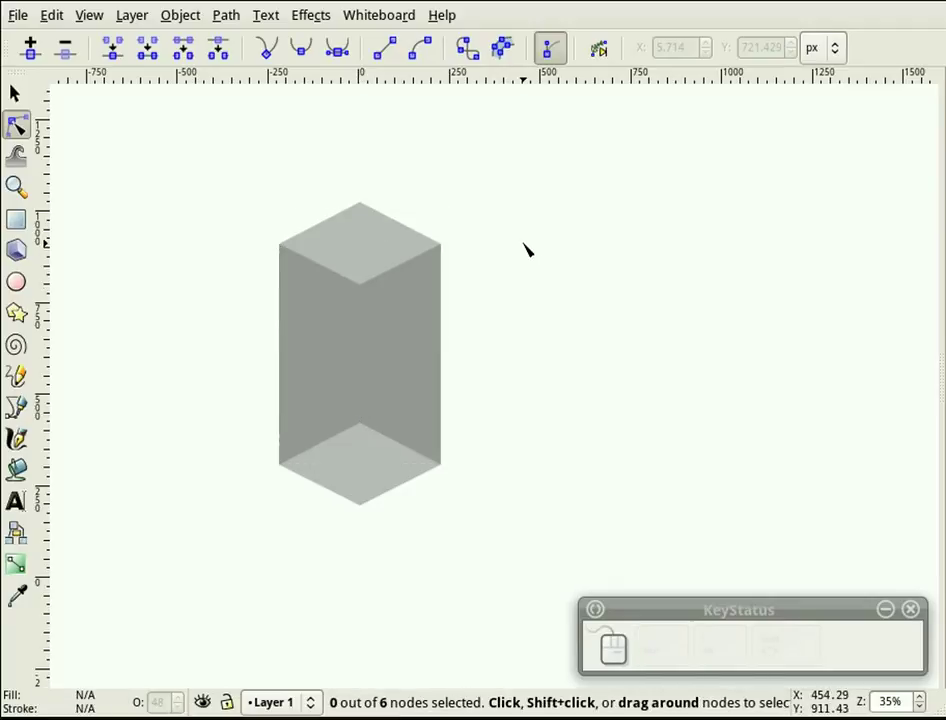
# - Duplicate the lower chevron with Ctrl+D and select both copied pieces
pyautogui.press('s')
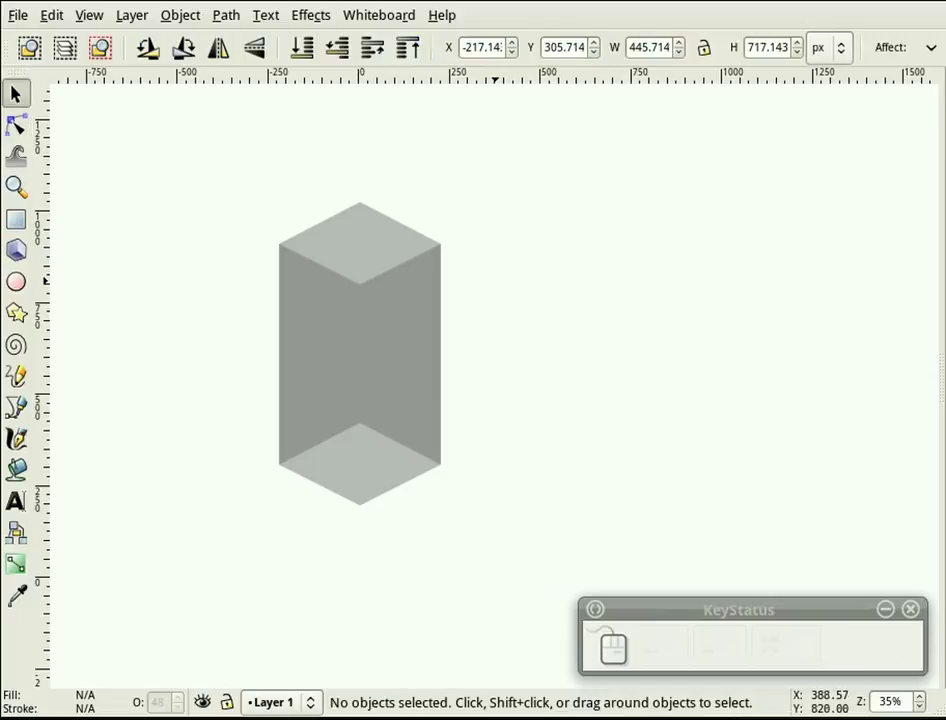
pyautogui.click(349, 232)
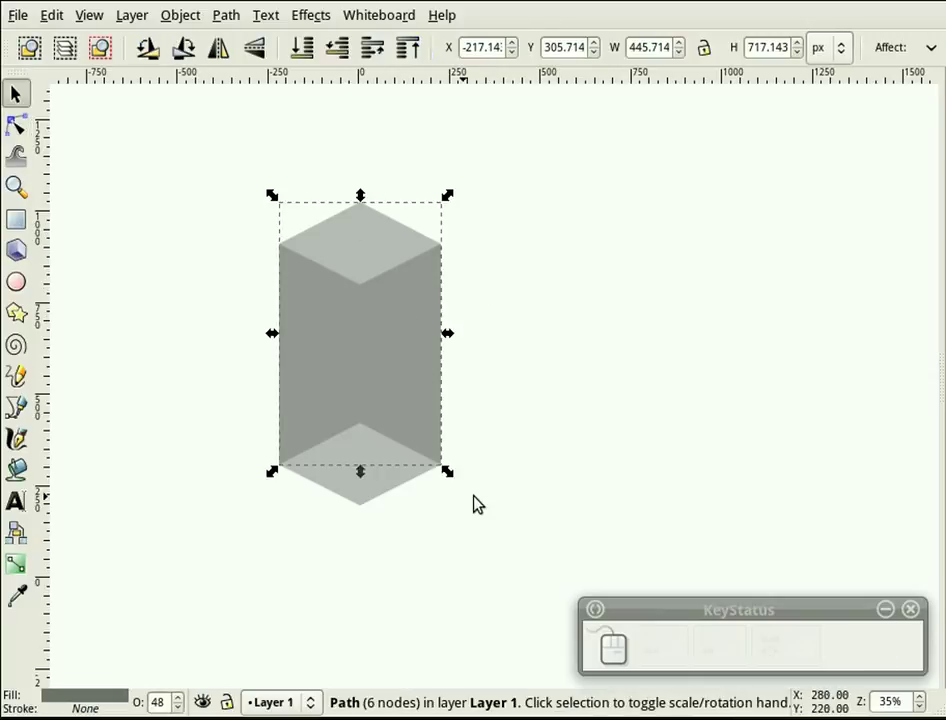
pyautogui.click(475, 502)
pyautogui.click(342, 342)
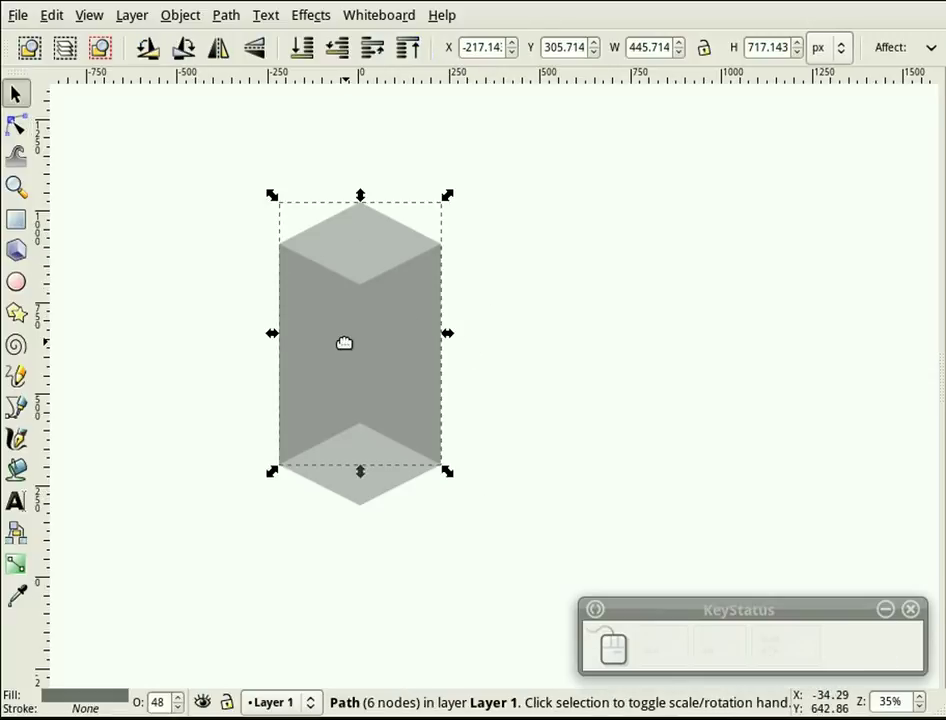
pyautogui.press('Escape')
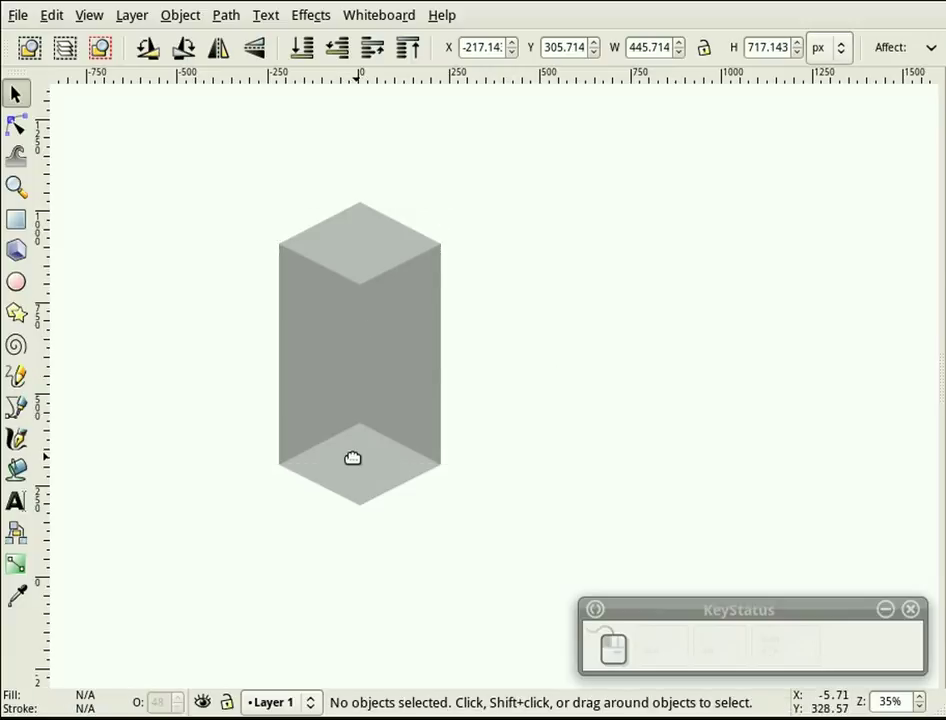
pyautogui.click(359, 452)
pyautogui.press('ctrl')
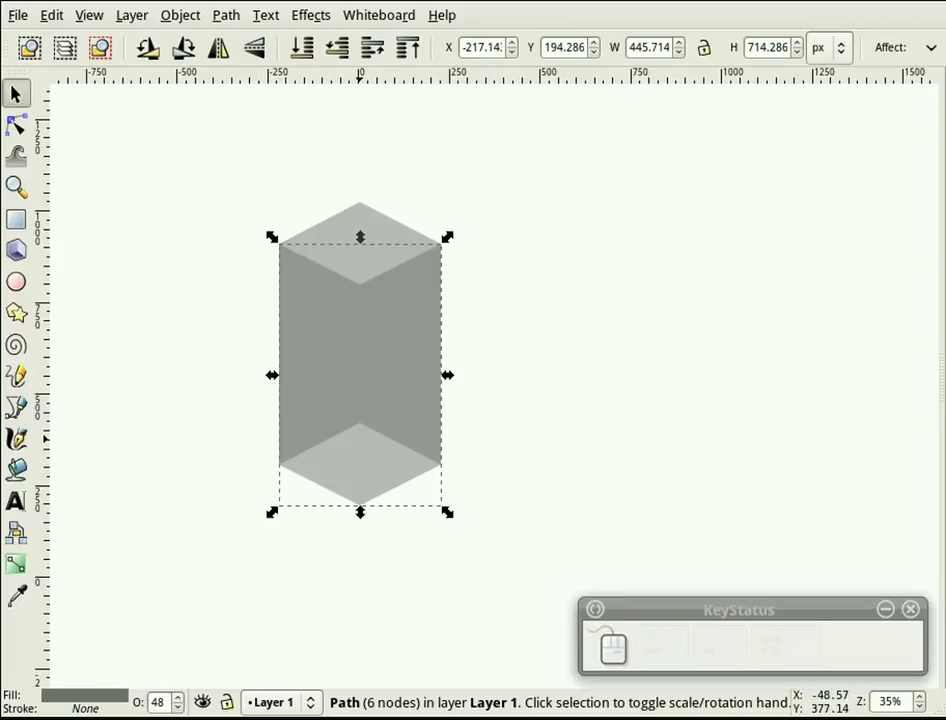
pyautogui.press('ctrl')
pyautogui.hotkey('ctrl', 'd')
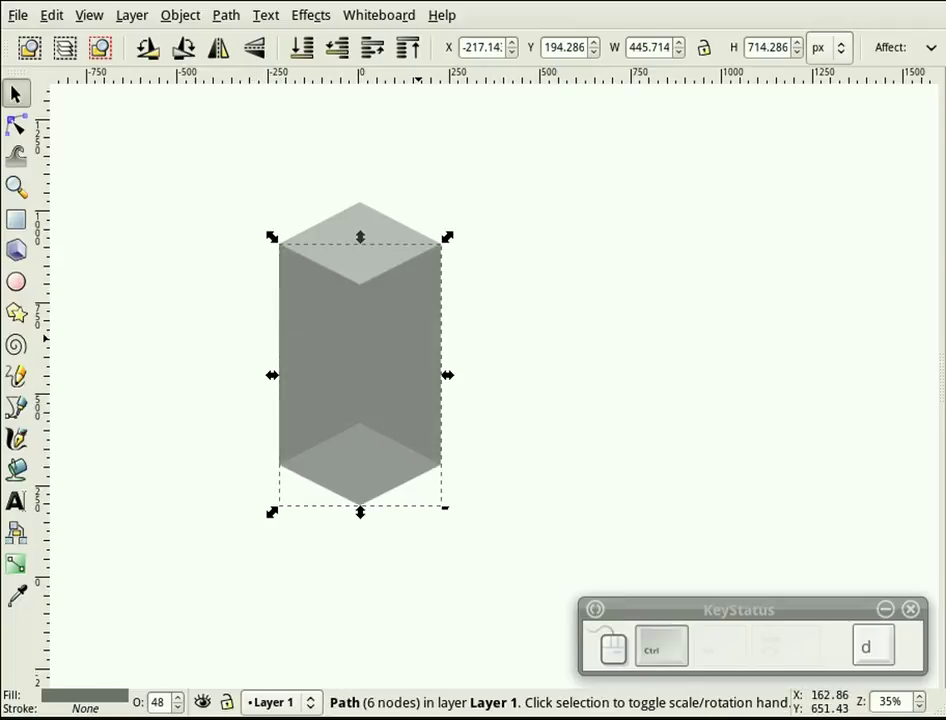
pyautogui.click(512, 369)
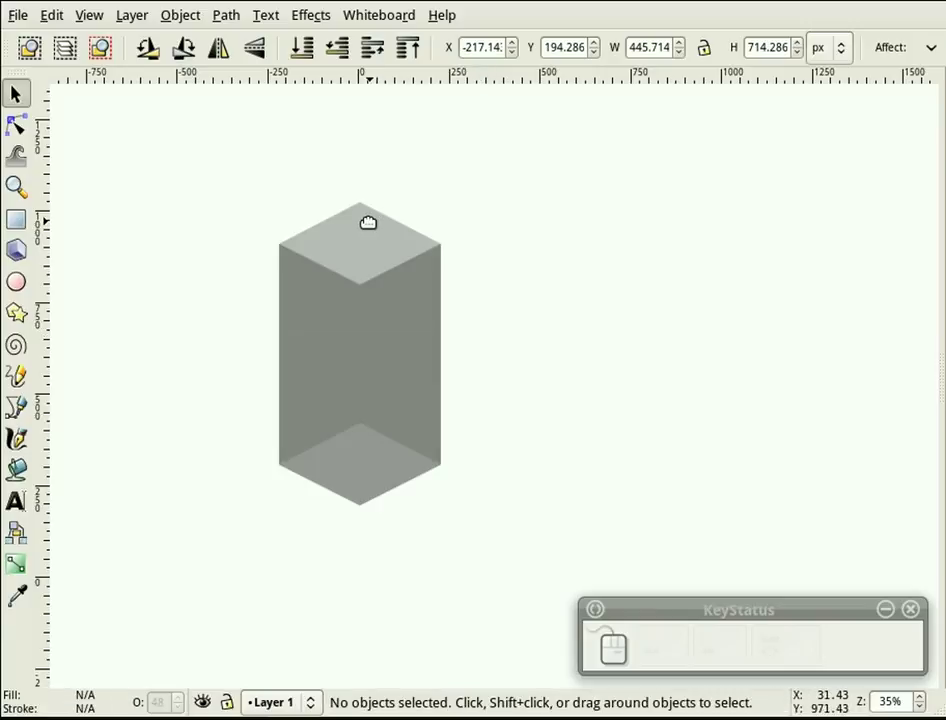
pyautogui.click(368, 222)
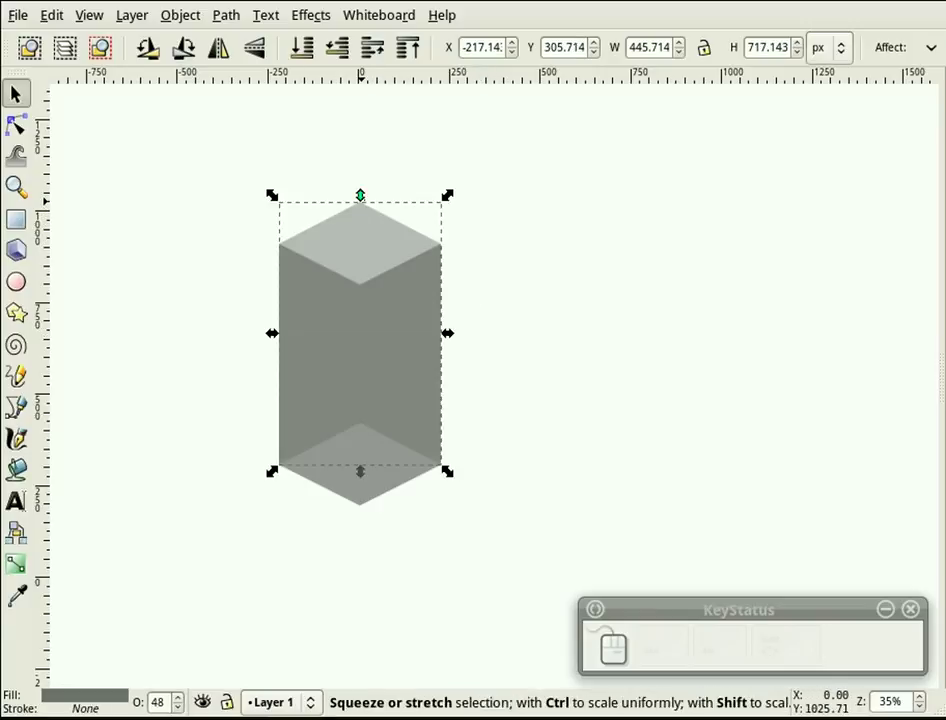
pyautogui.keyDown('shift'); pyautogui.click(338, 486); pyautogui.keyUp('shift')
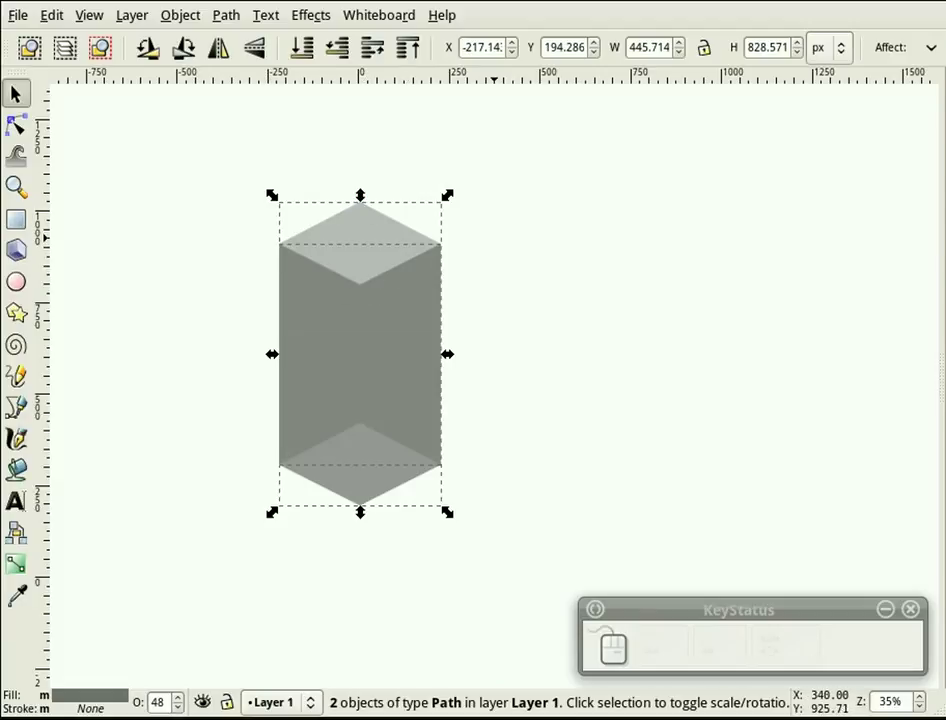
# - Check the light chevron by moving it aside and undoing, then reselect it with the body
pyautogui.press('Escape')
pyautogui.moveTo(346, 332); pyautogui.dragTo(520, 356)
pyautogui.hotkey('ctrl', 'z')
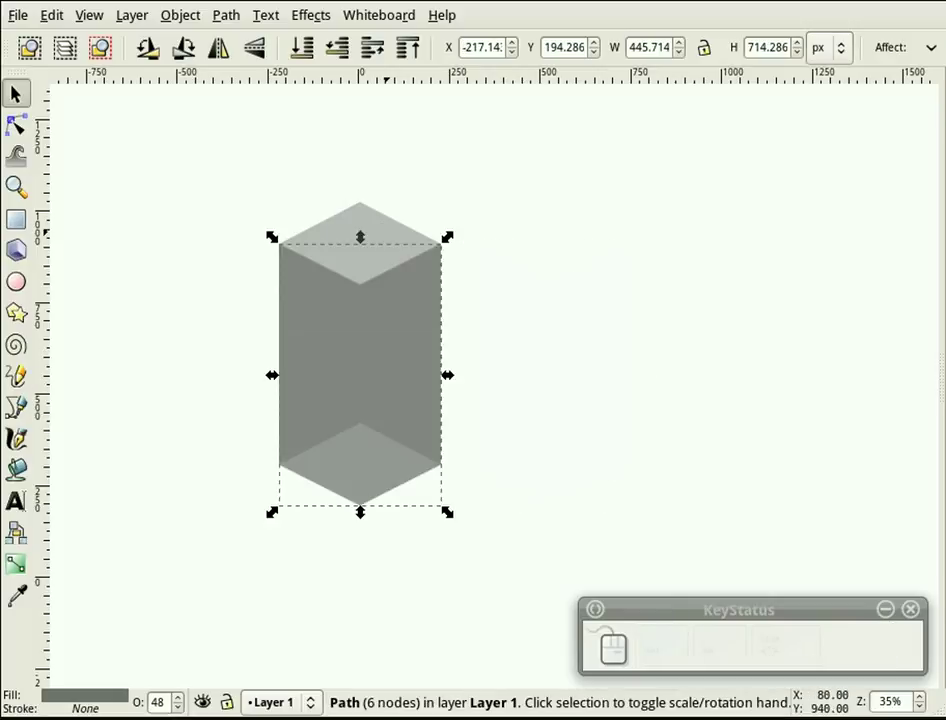
pyautogui.keyDown('ctrl'); pyautogui.click(365, 232); pyautogui.keyUp('ctrl')
pyautogui.moveTo(365, 232); pyautogui.dragTo(593, 380)
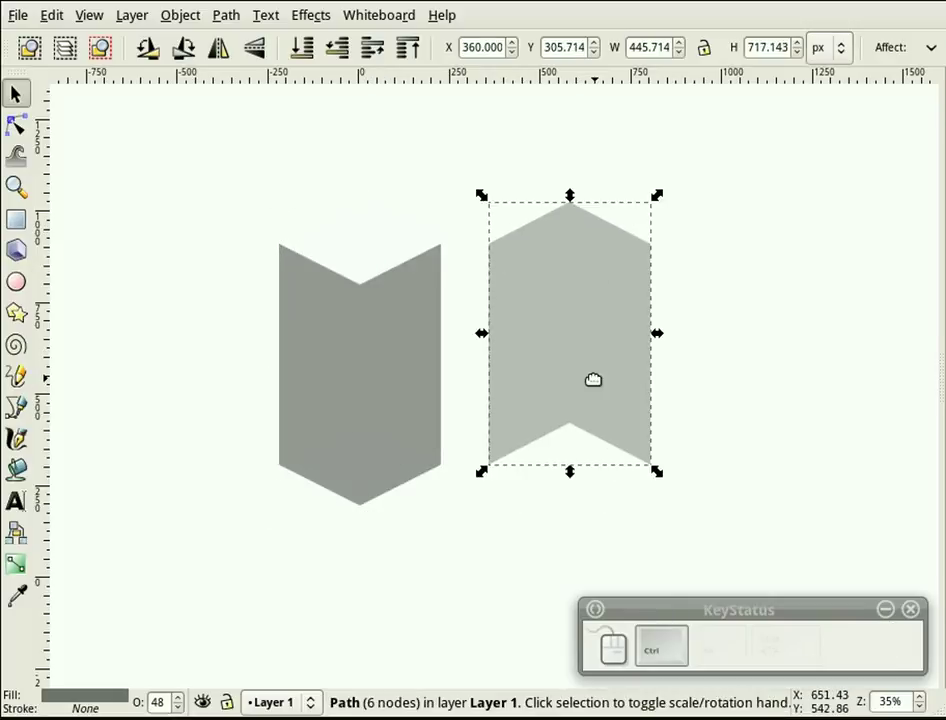
pyautogui.hotkey('ctrl', 'z')
pyautogui.press('Escape')
pyautogui.click(378, 216)
pyautogui.keyDown('shift'); pyautogui.click(364, 361); pyautogui.keyUp('shift')
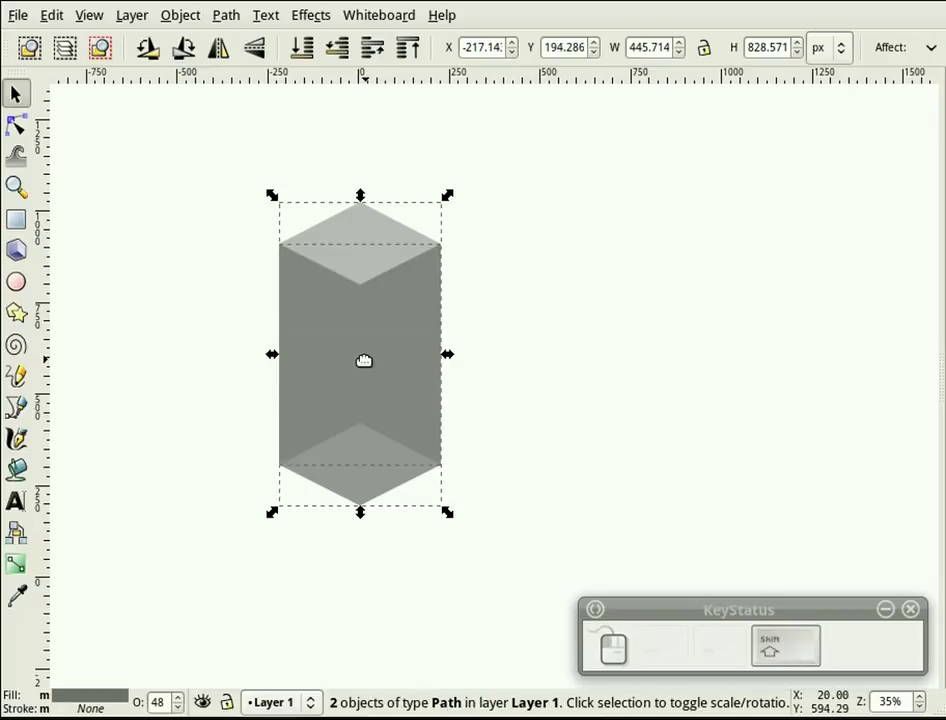
# - Apply Path > Difference to leave a diamond top face, checking the cut and reselecting both pieces
pyautogui.click(227, 17)
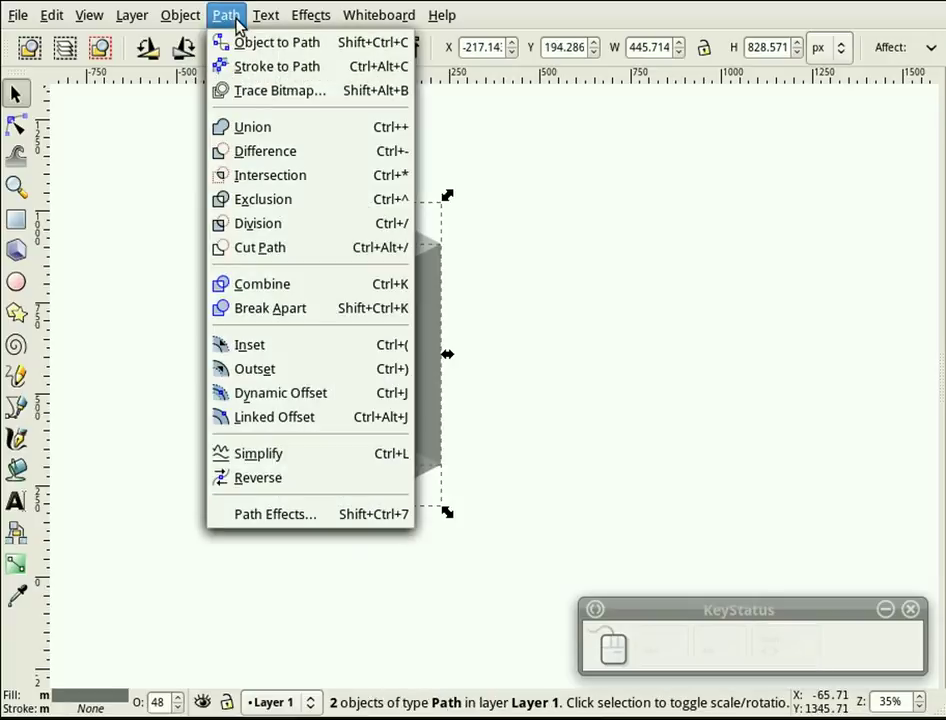
pyautogui.click(240, 152)
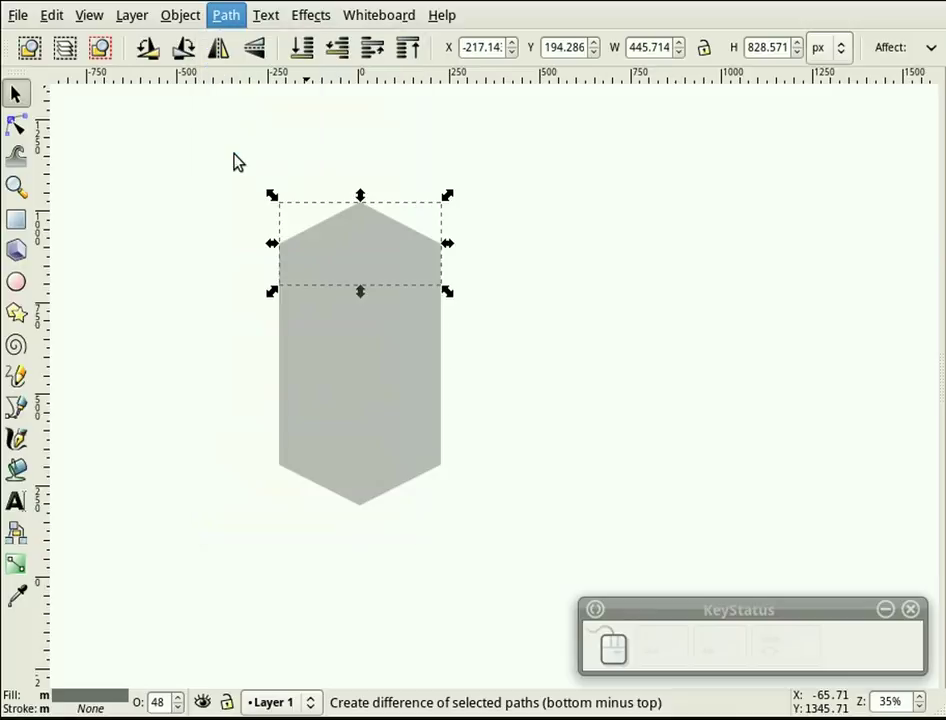
pyautogui.click(511, 290)
pyautogui.click(375, 248)
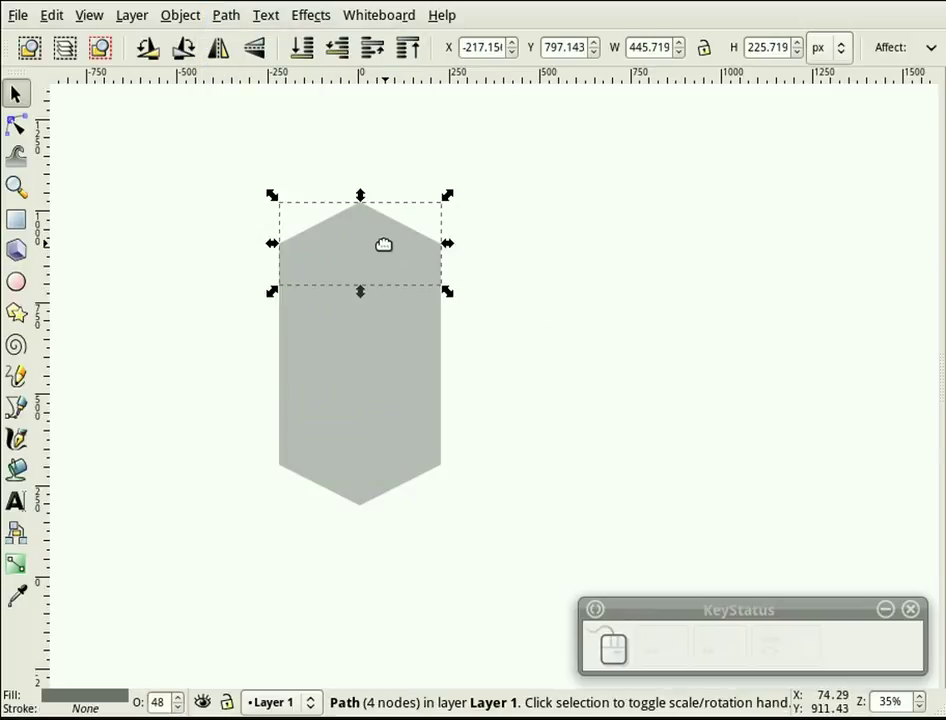
pyautogui.moveTo(361, 243); pyautogui.dragTo(536, 264)
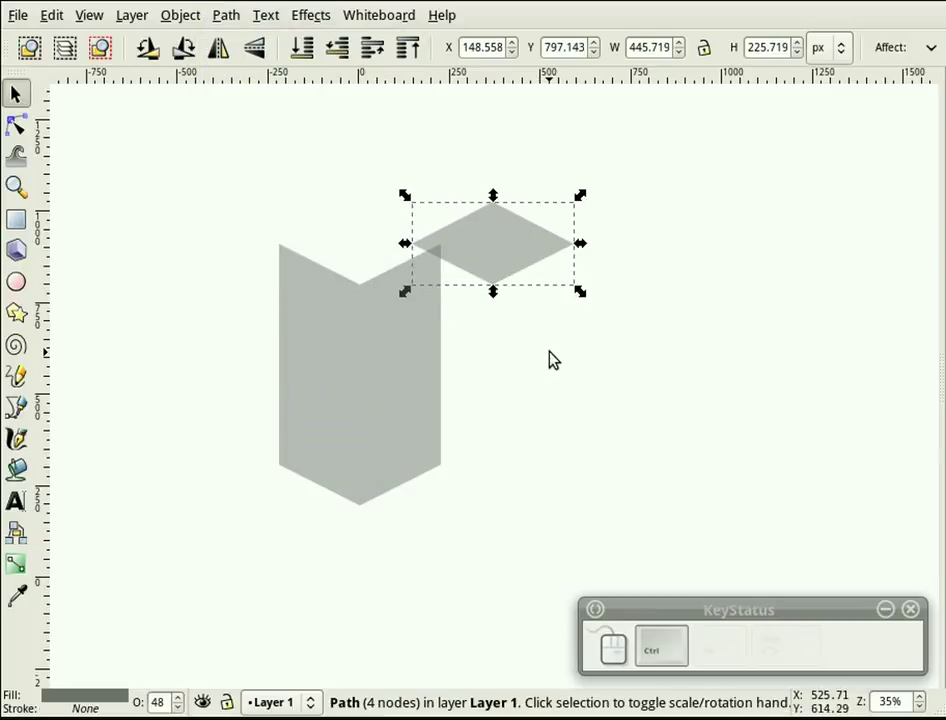
pyautogui.hotkey('ctrl', 'z')
pyautogui.press('Escape')
pyautogui.click(360, 243)
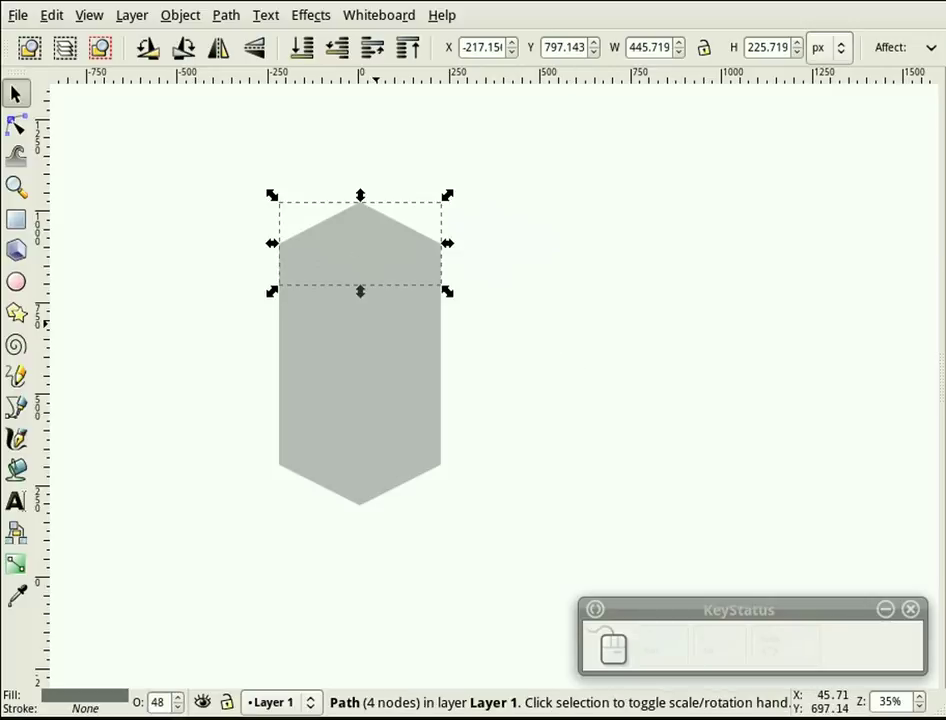
pyautogui.keyDown('shift'); pyautogui.click(369, 355); pyautogui.keyUp('shift')
# - Give the body piece a darker 444444 fill at 44.8% opacity
pyautogui.click(498, 331)
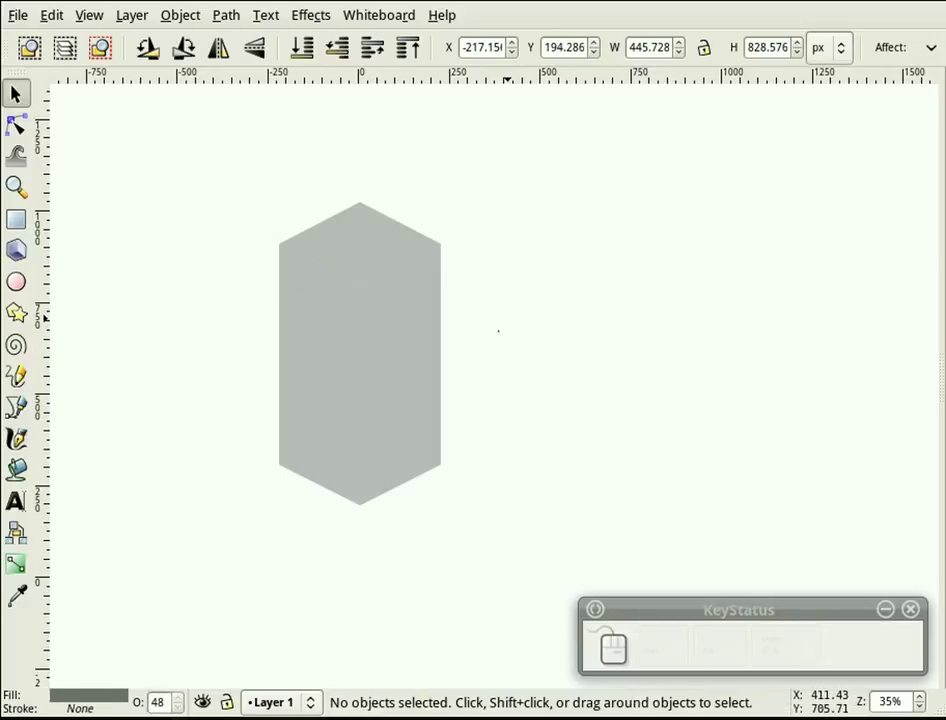
pyautogui.click(355, 243)
pyautogui.keyDown('shift'); pyautogui.click(336, 361); pyautogui.keyUp('shift')
pyautogui.click(350, 354)
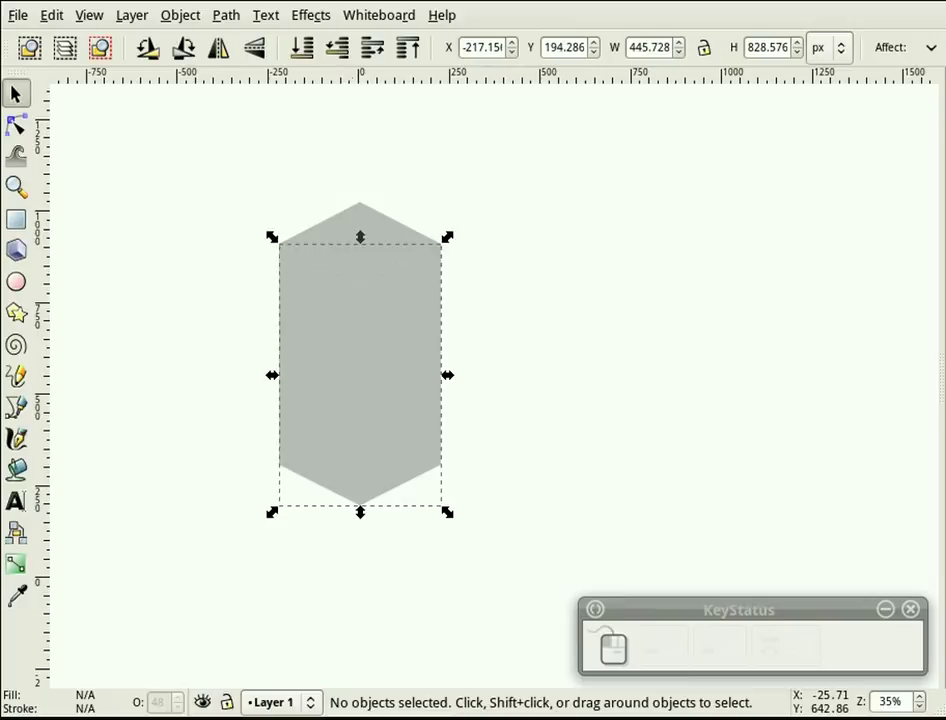
pyautogui.hotkey('ctrl', 'shift', 'f')
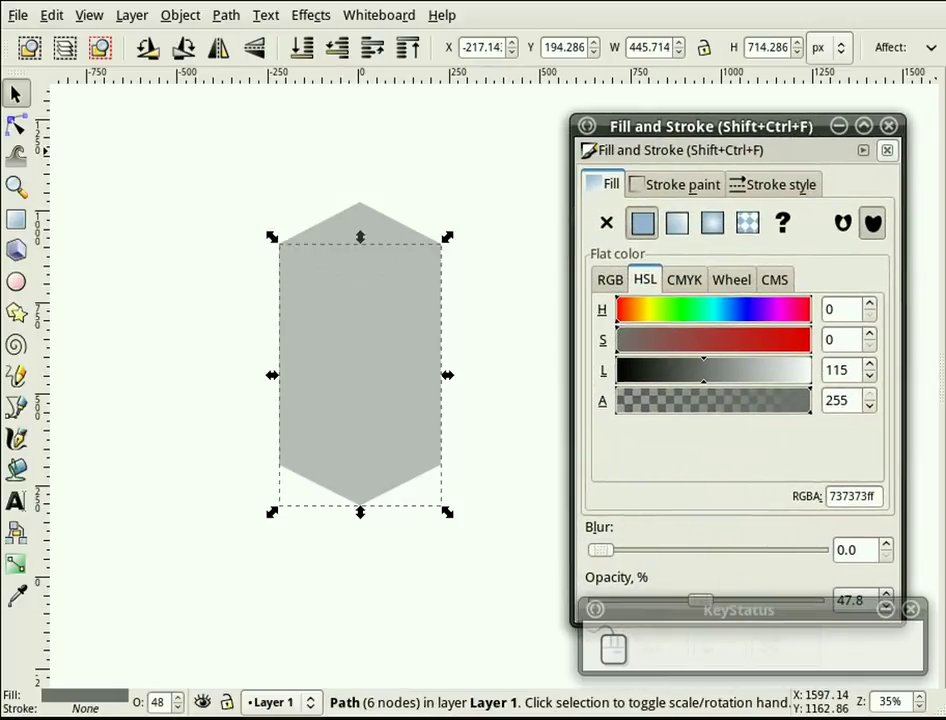
pyautogui.moveTo(716, 126); pyautogui.dragTo(713, 103)
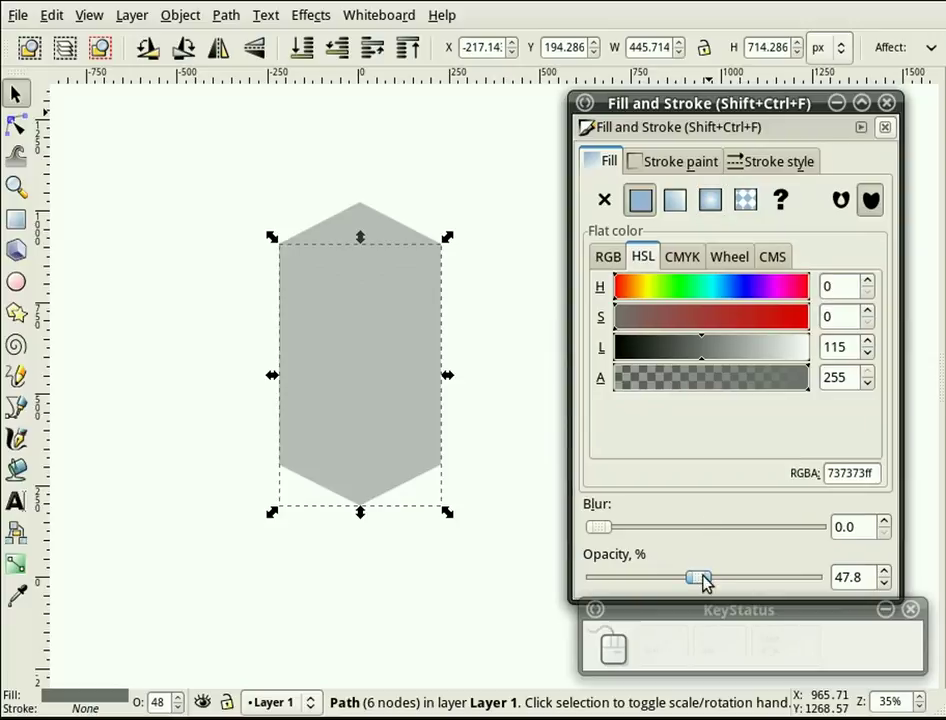
pyautogui.moveTo(700, 578)
pyautogui.mouseDown()
pyautogui.moveTo(675, 576)
pyautogui.moveTo(695, 578)
pyautogui.mouseUp()
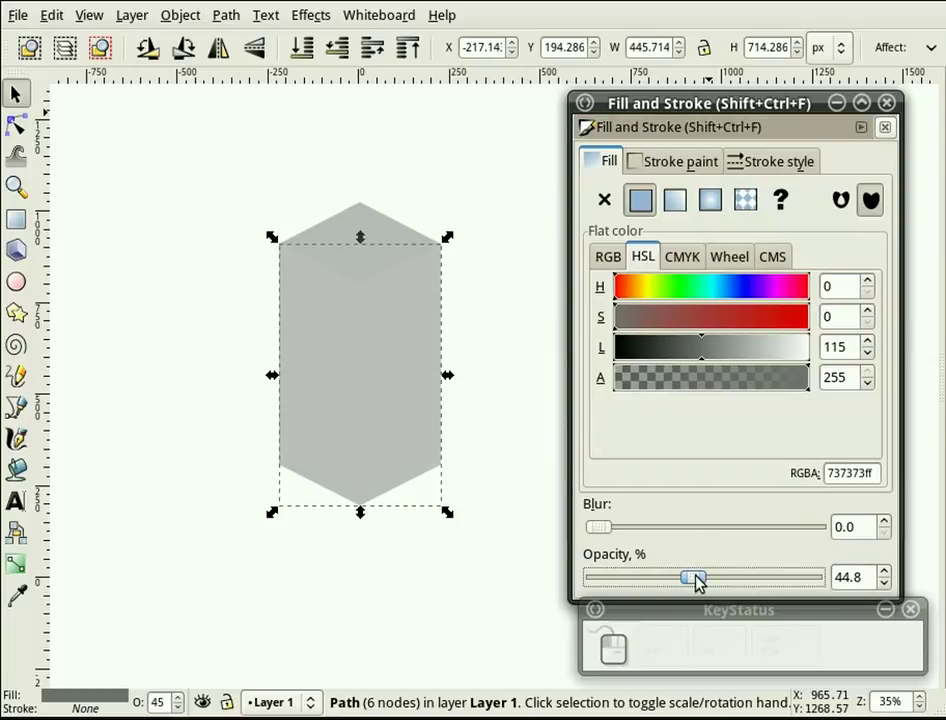
pyautogui.moveTo(706, 358); pyautogui.dragTo(666, 362)
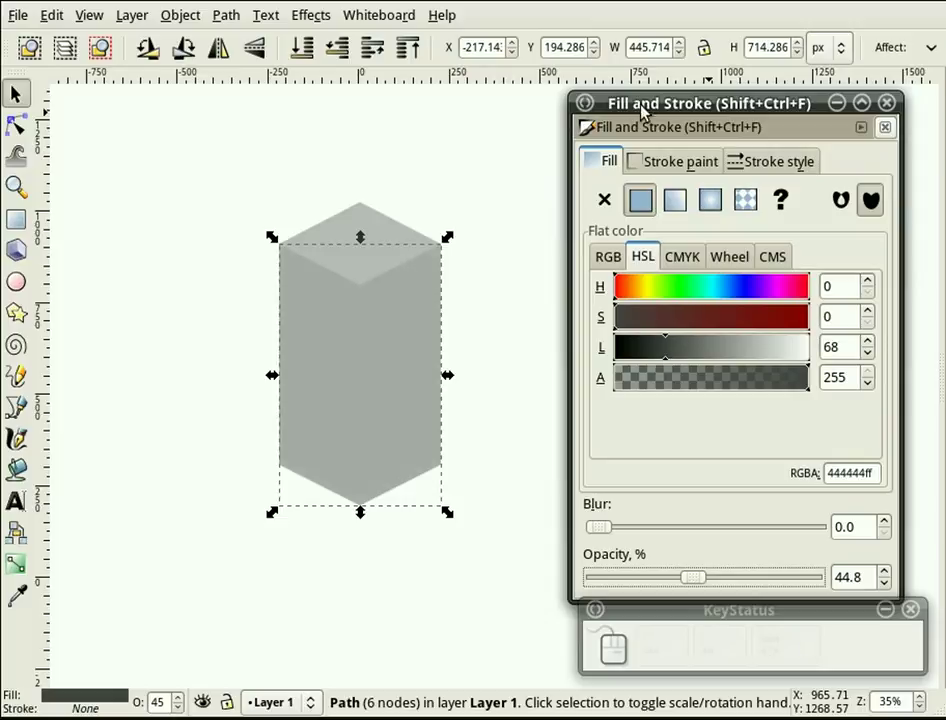
pyautogui.click(886, 102)
pyautogui.click(612, 222)
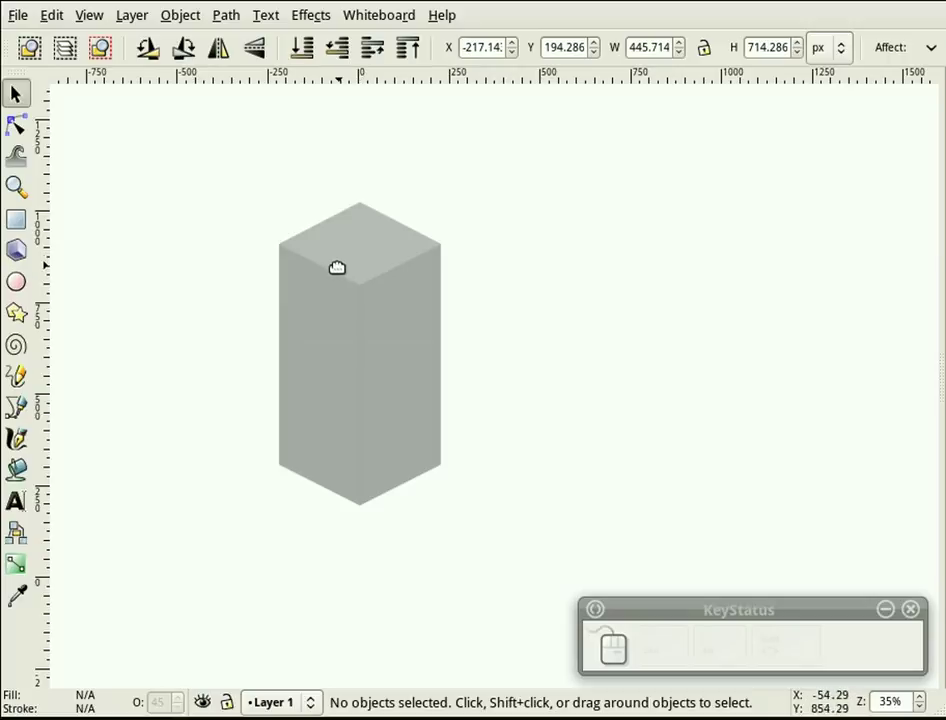
pyautogui.click(353, 239)
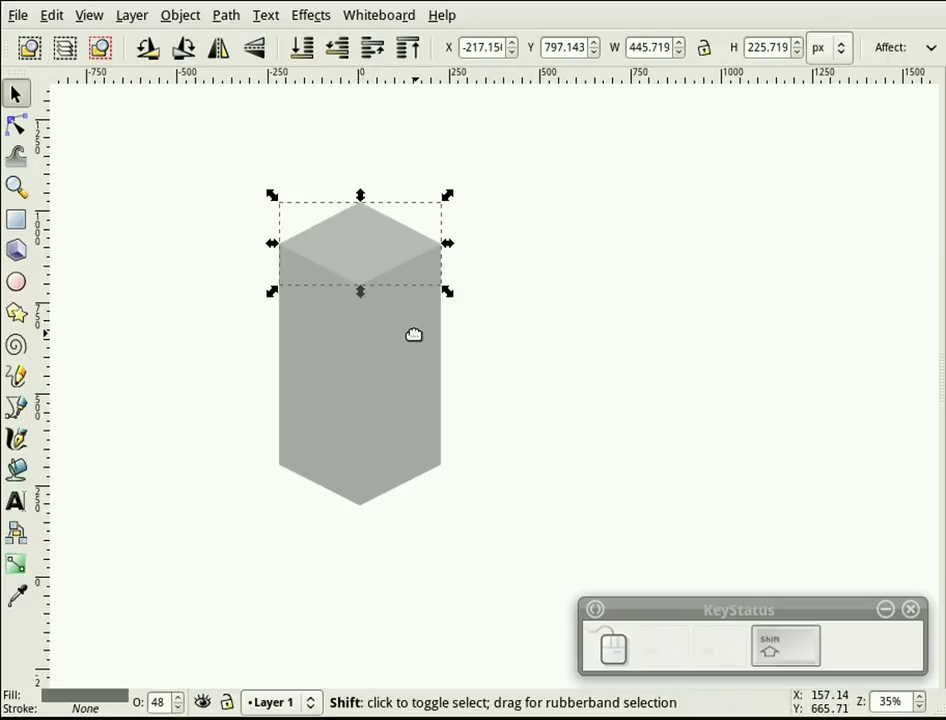
# - Combine the diamond top and body into one 10-node path with Path > Combine
pyautogui.keyDown('shift'); pyautogui.click(413, 334); pyautogui.keyUp('shift')
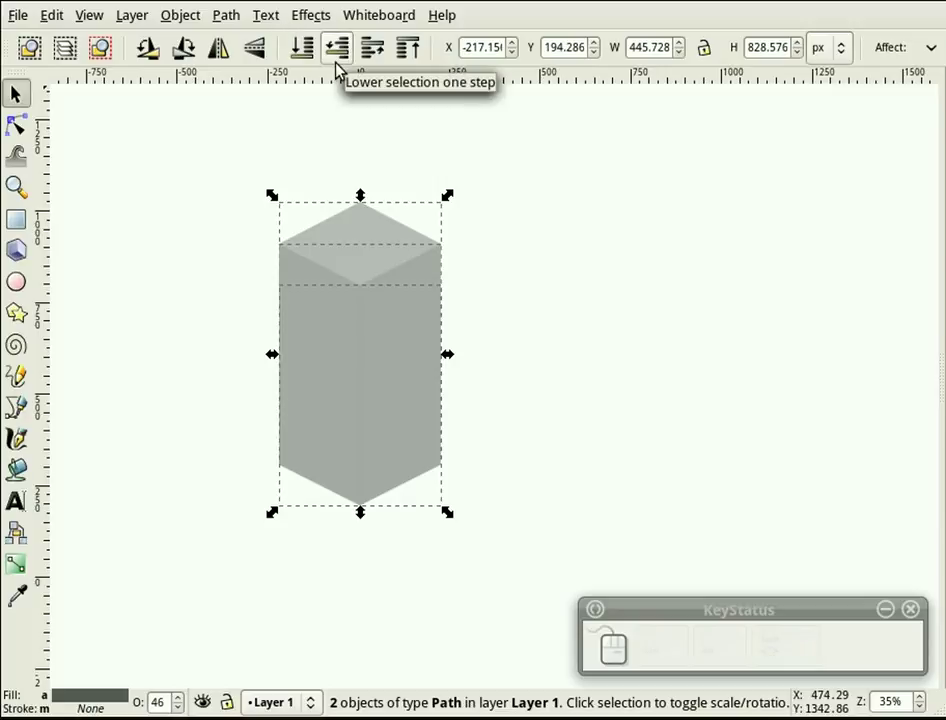
pyautogui.click(226, 16)
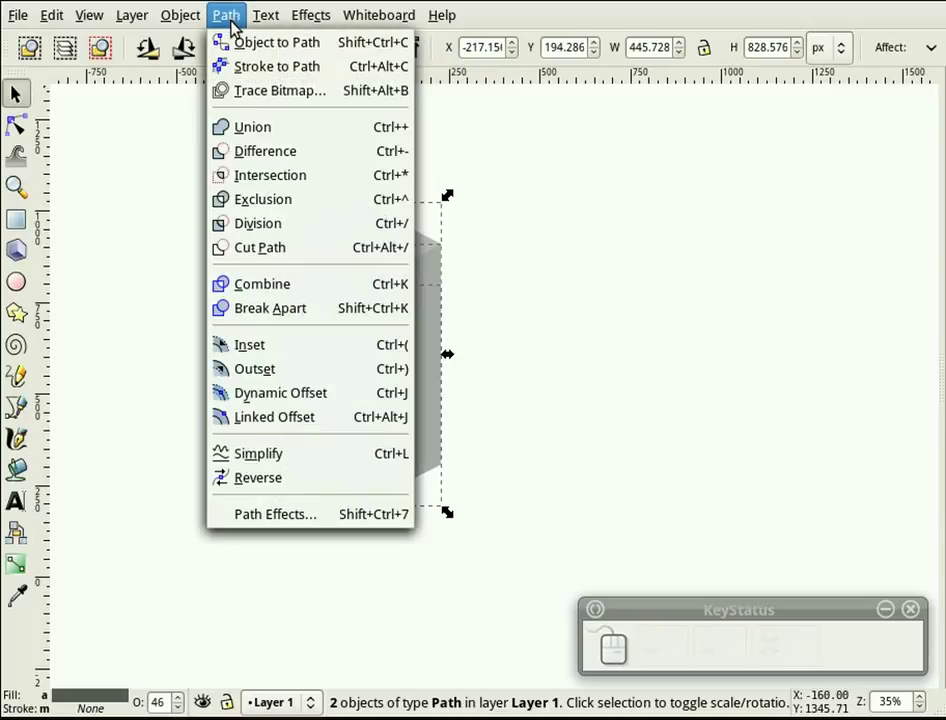
pyautogui.click(266, 285)
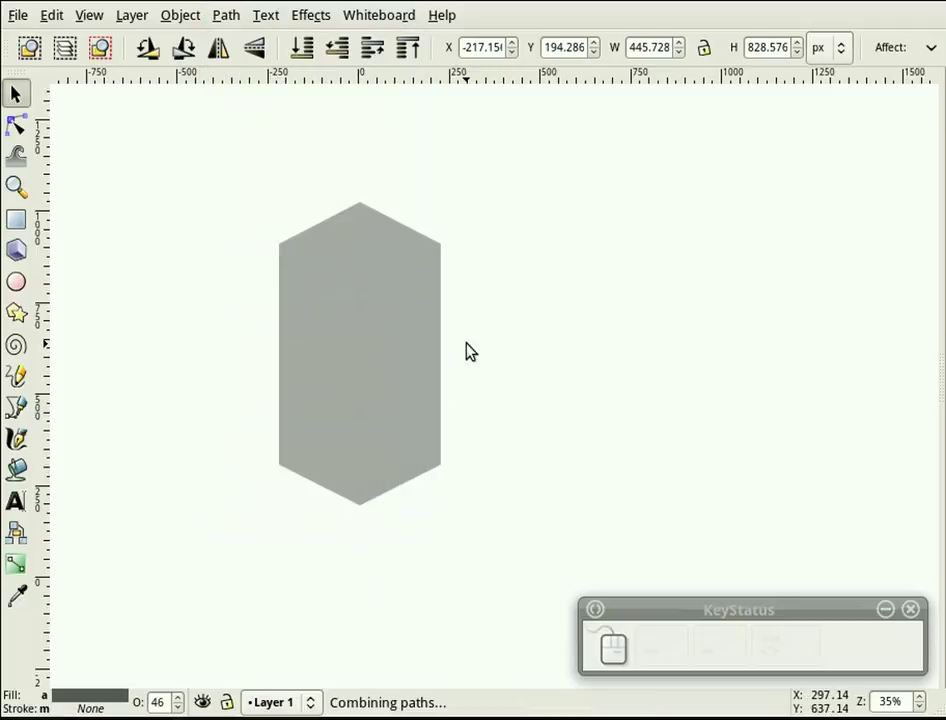
pyautogui.click(448, 338)
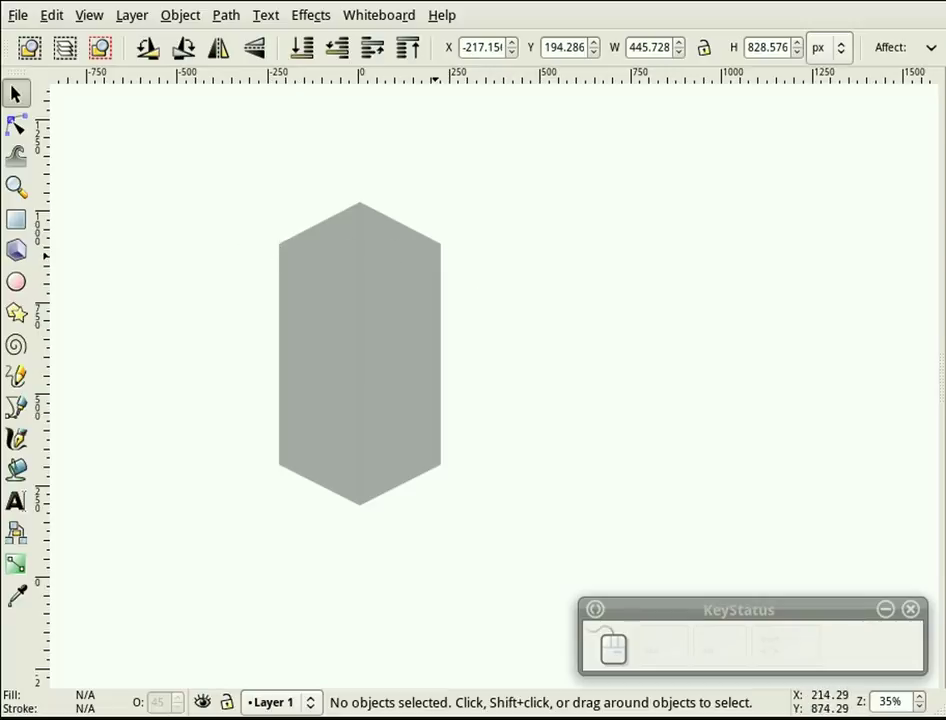
pyautogui.click(349, 323)
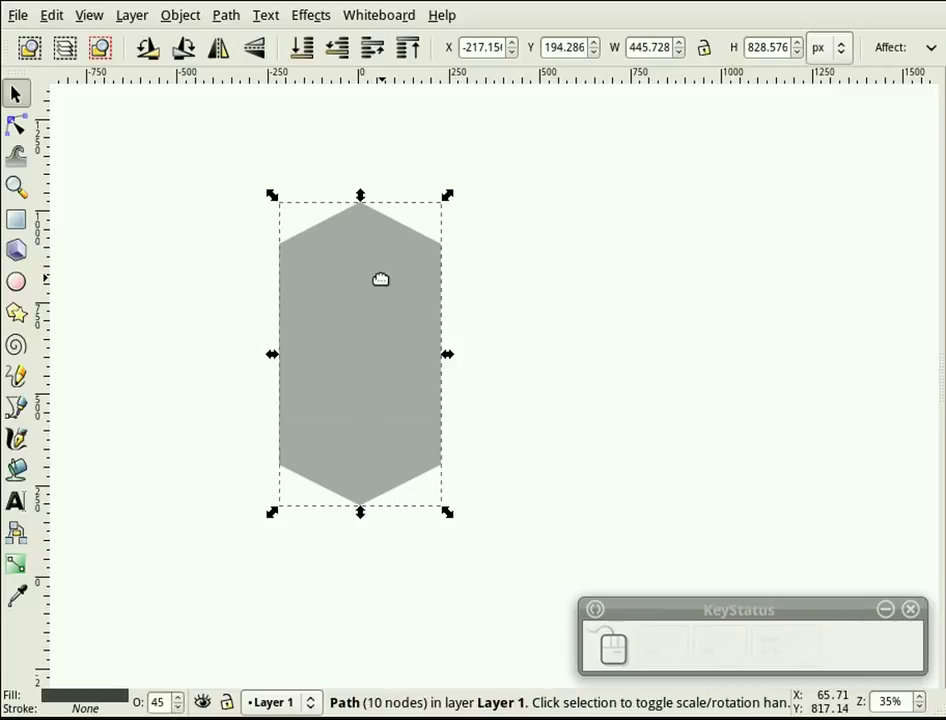
# - Drag the upper-left and upper-right corner nodes outward, widening the silhouette to 562.871 px
pyautogui.press('n')
pyautogui.click(306, 228)
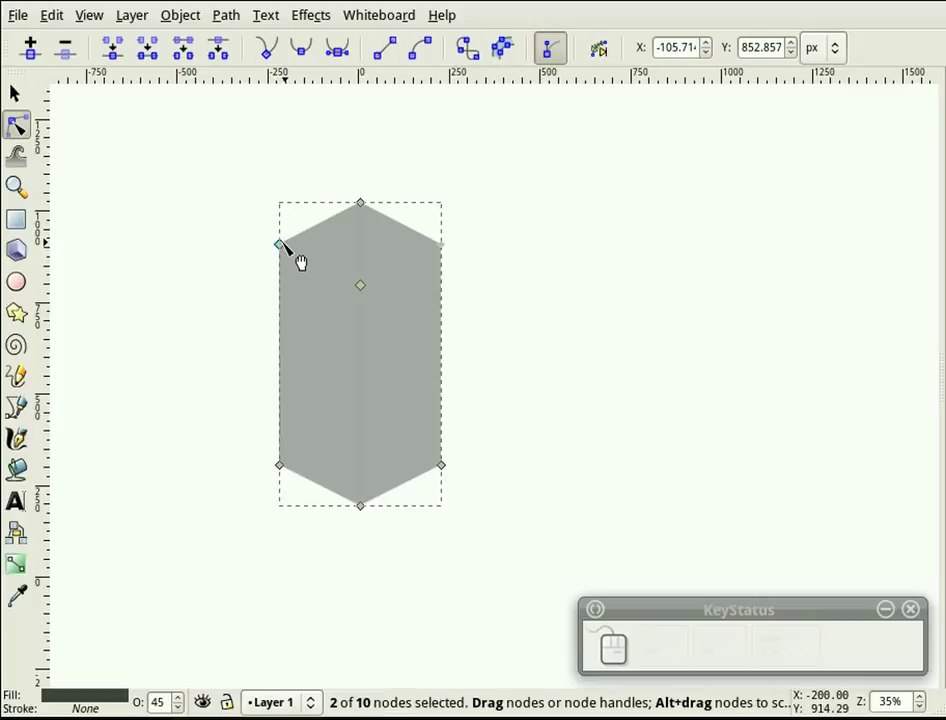
pyautogui.moveTo(290, 192); pyautogui.dragTo(268, 263)
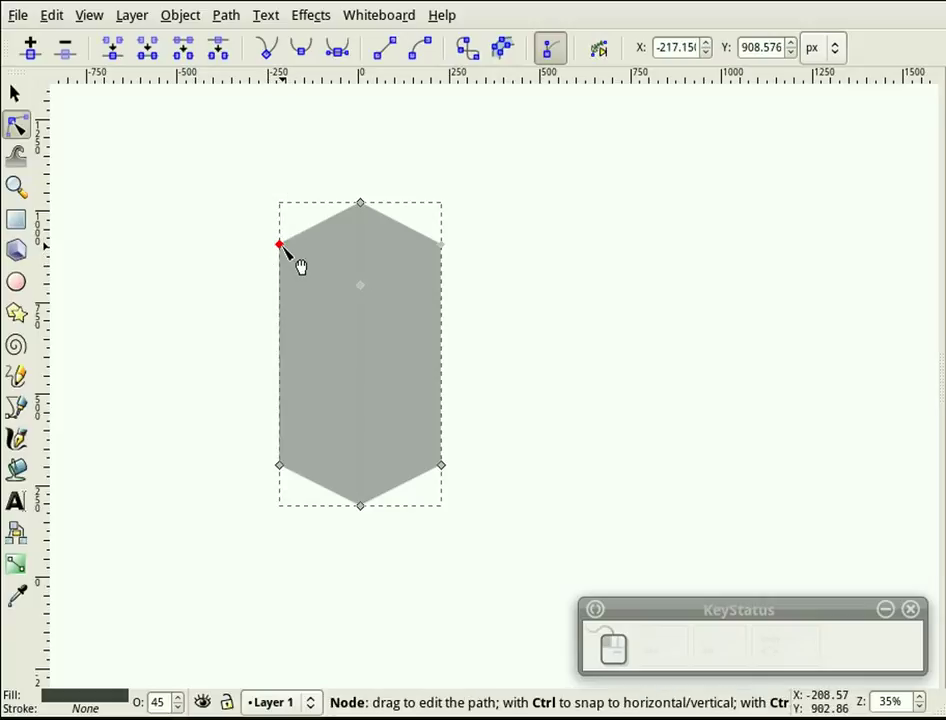
pyautogui.moveTo(281, 247); pyautogui.dragTo(261, 246)
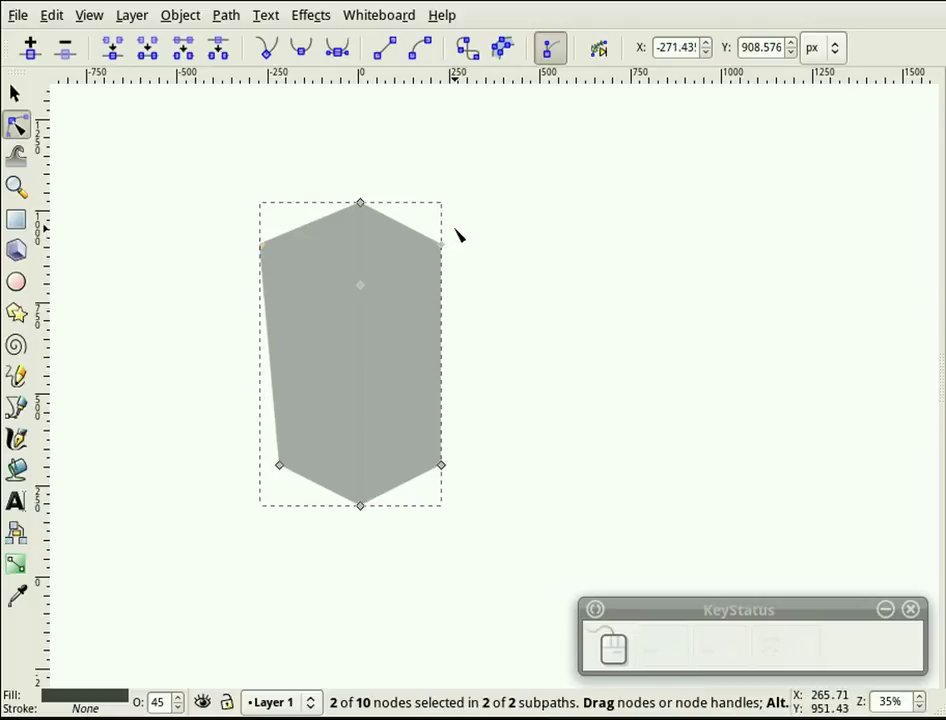
pyautogui.moveTo(455, 231)
pyautogui.mouseDown()
pyautogui.moveTo(435, 250)
pyautogui.moveTo(468, 248)
pyautogui.mouseUp()
pyautogui.press('F1')
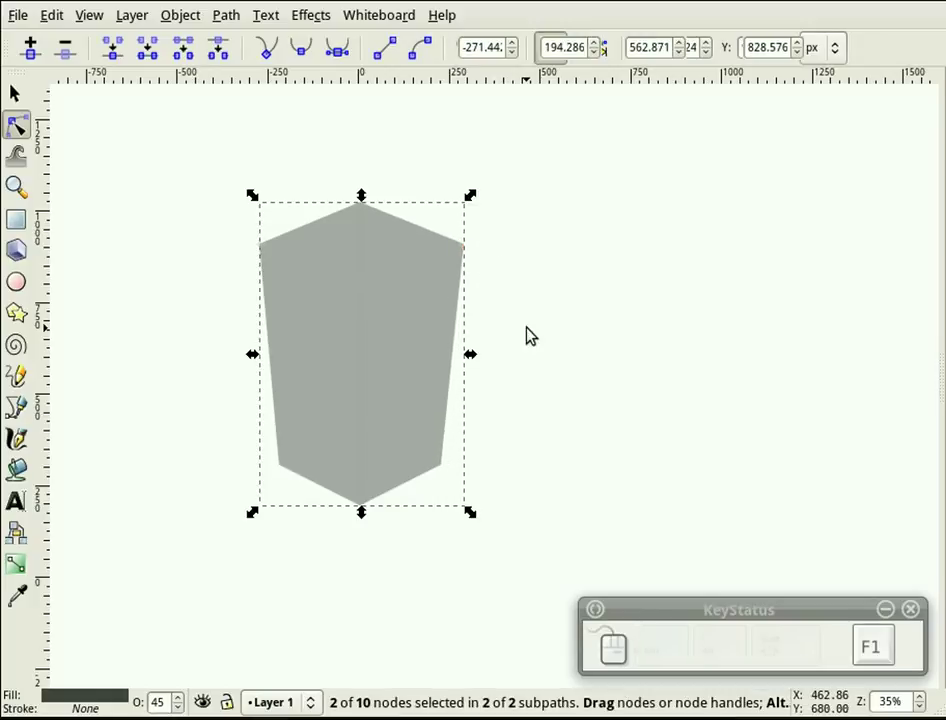
pyautogui.click(528, 334)
# - Split the combined silhouette into separate pieces with Path > Break Apart
pyautogui.click(394, 296)
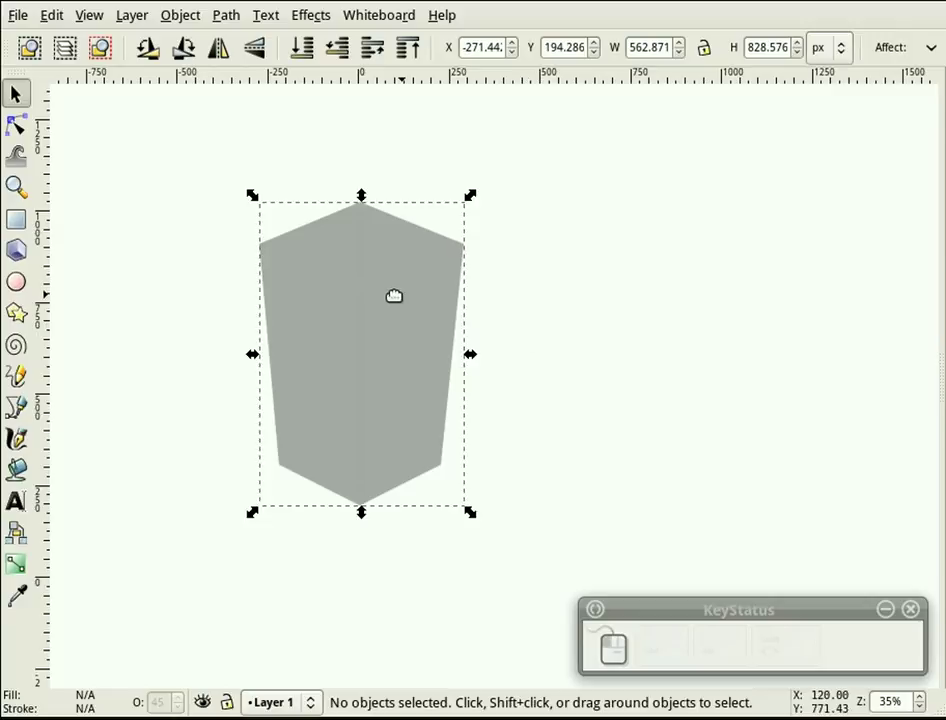
pyautogui.click(226, 16)
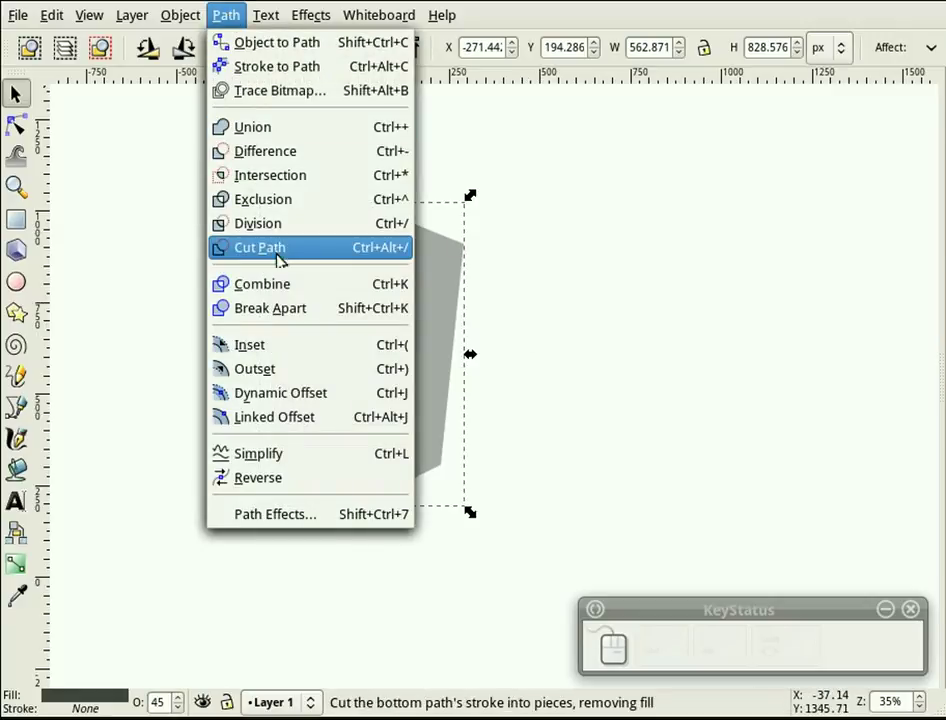
pyautogui.click(272, 310)
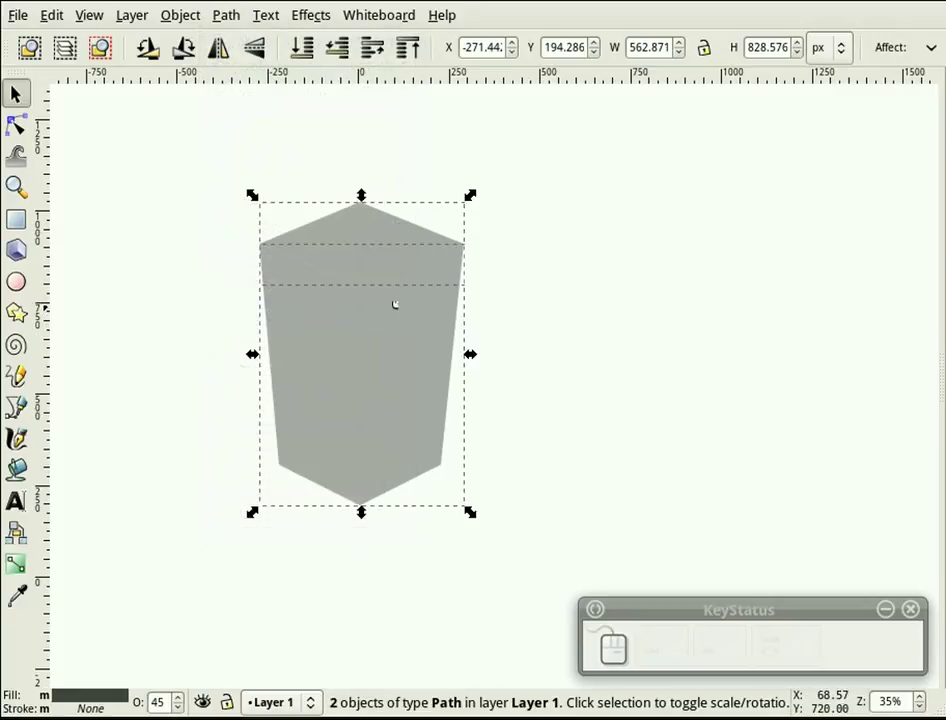
pyautogui.click(540, 310)
# - Darken the front lower body's fill by dropping its lightness from 68 to 39
pyautogui.click(358, 274)
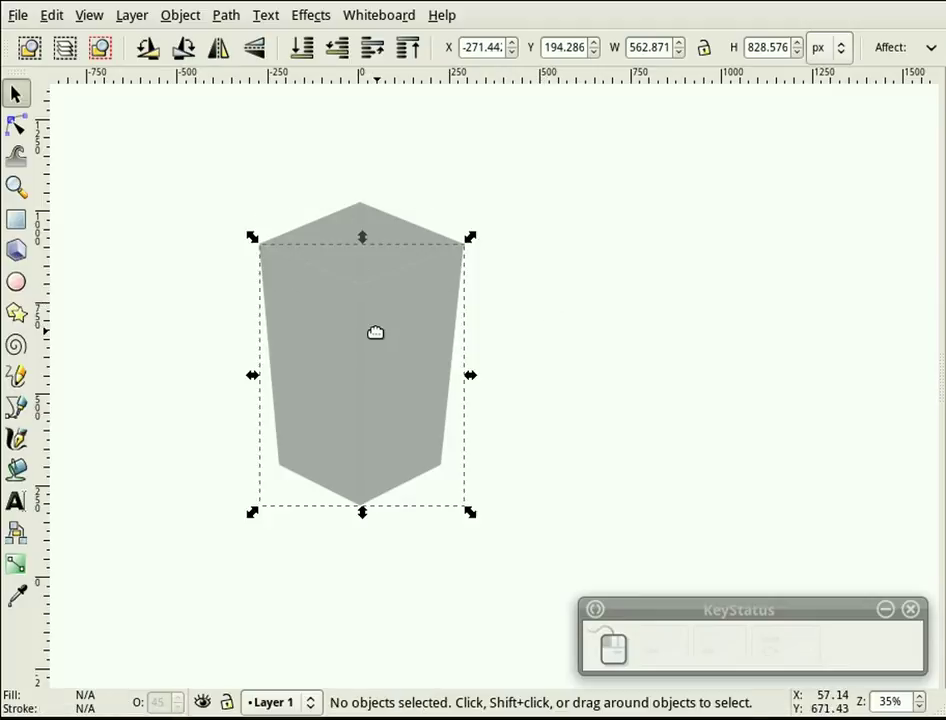
pyautogui.hotkey('ctrl', 'shift', 'f')
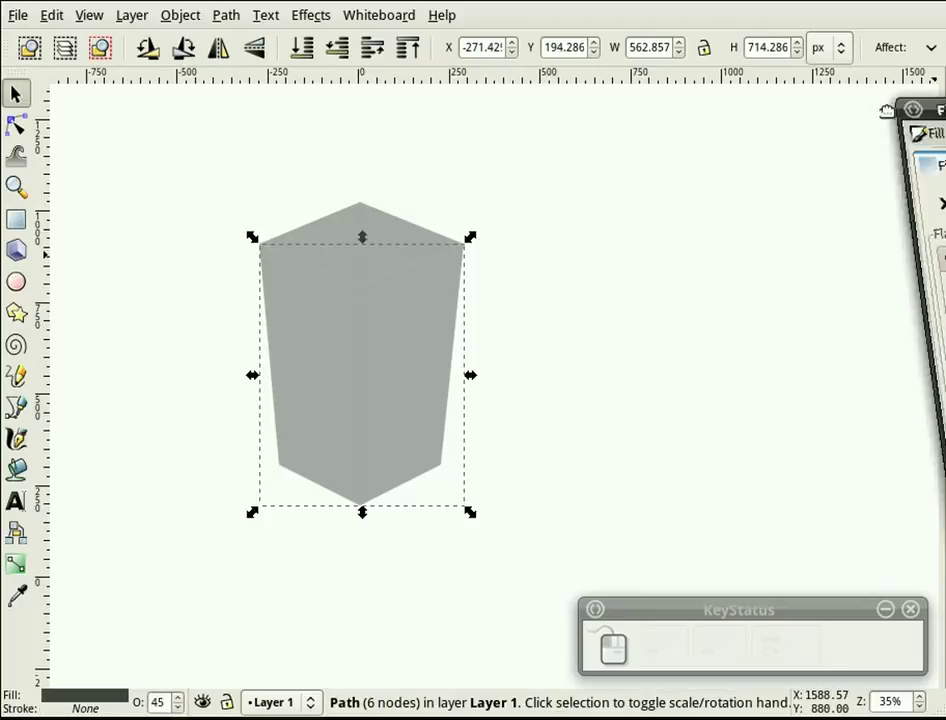
pyautogui.moveTo(738, 95); pyautogui.dragTo(675, 95)
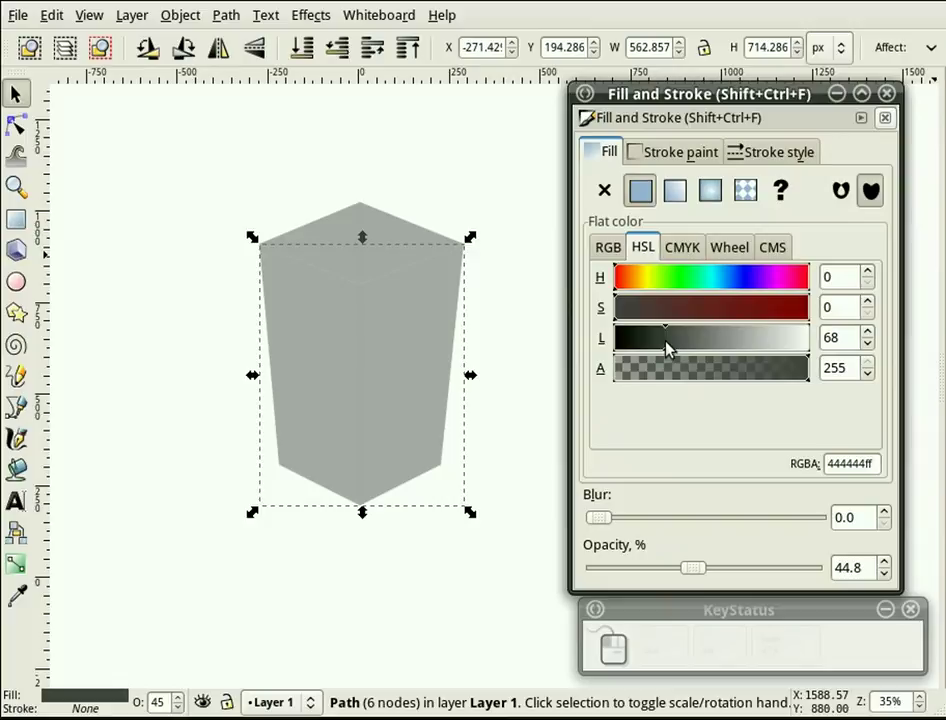
pyautogui.moveTo(667, 350); pyautogui.dragTo(643, 348)
pyautogui.moveTo(633, 95); pyautogui.dragTo(940, 97)
pyautogui.click(650, 249)
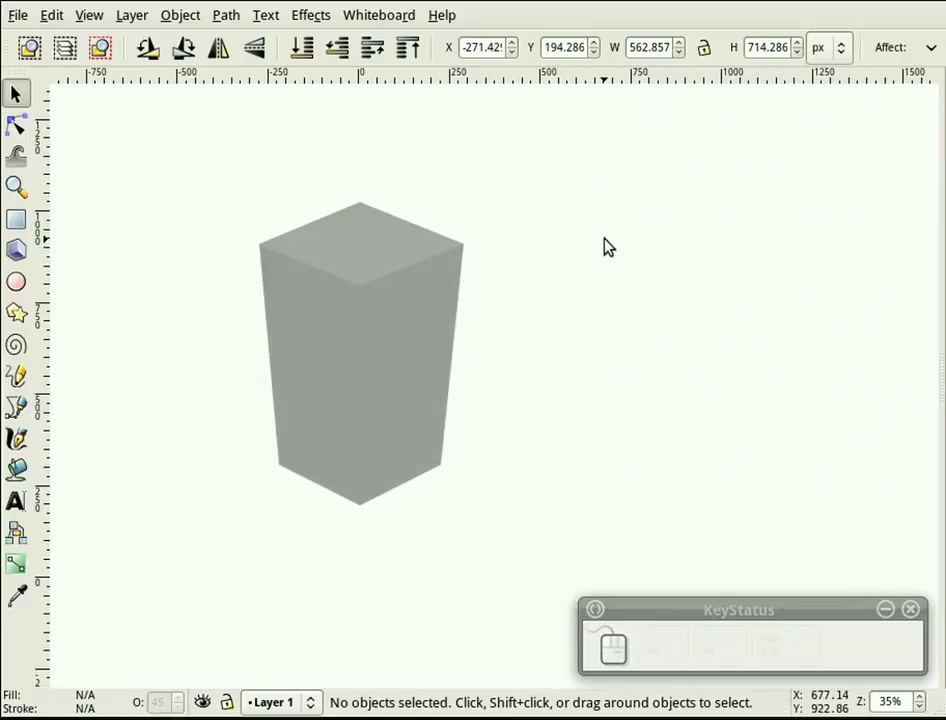
# - Make the body's three bottom nodes symmetric so the base rounds
pyautogui.click(395, 397)
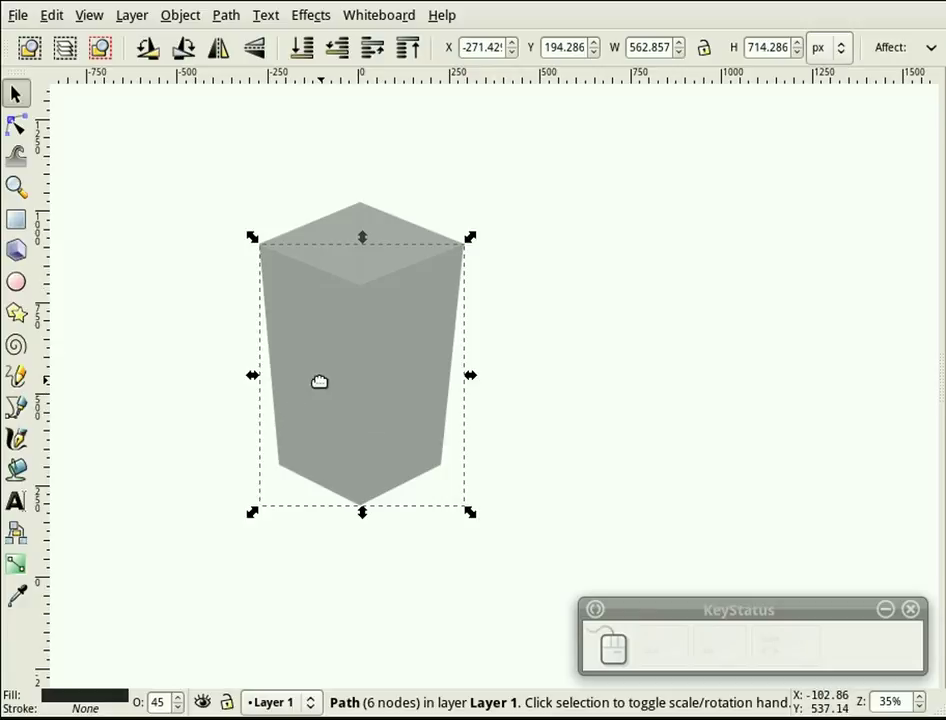
pyautogui.click(311, 437)
pyautogui.press('n')
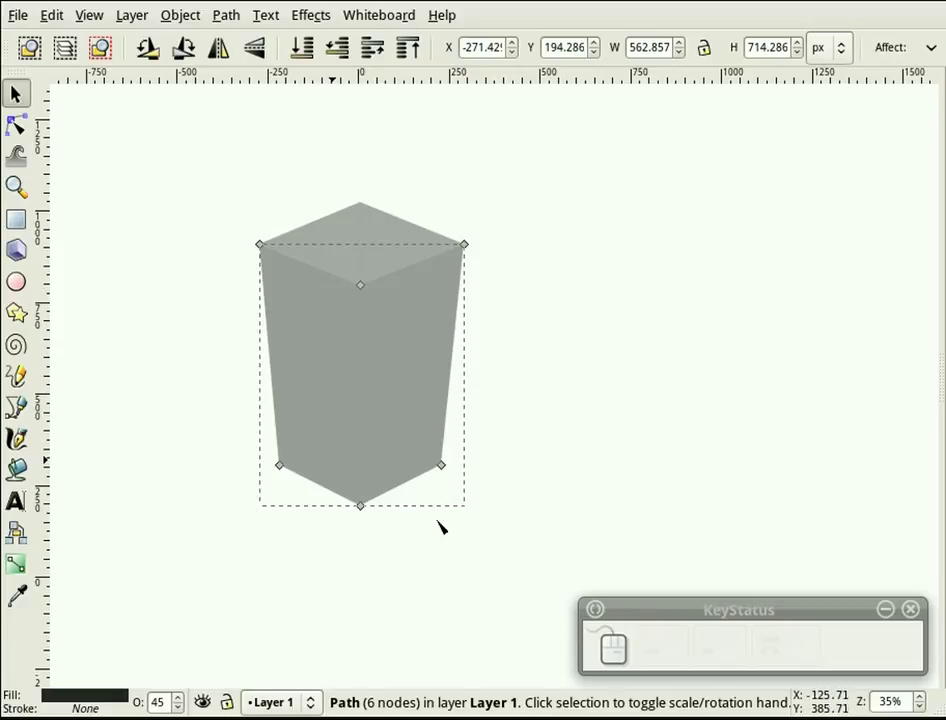
pyautogui.moveTo(454, 536); pyautogui.dragTo(216, 435)
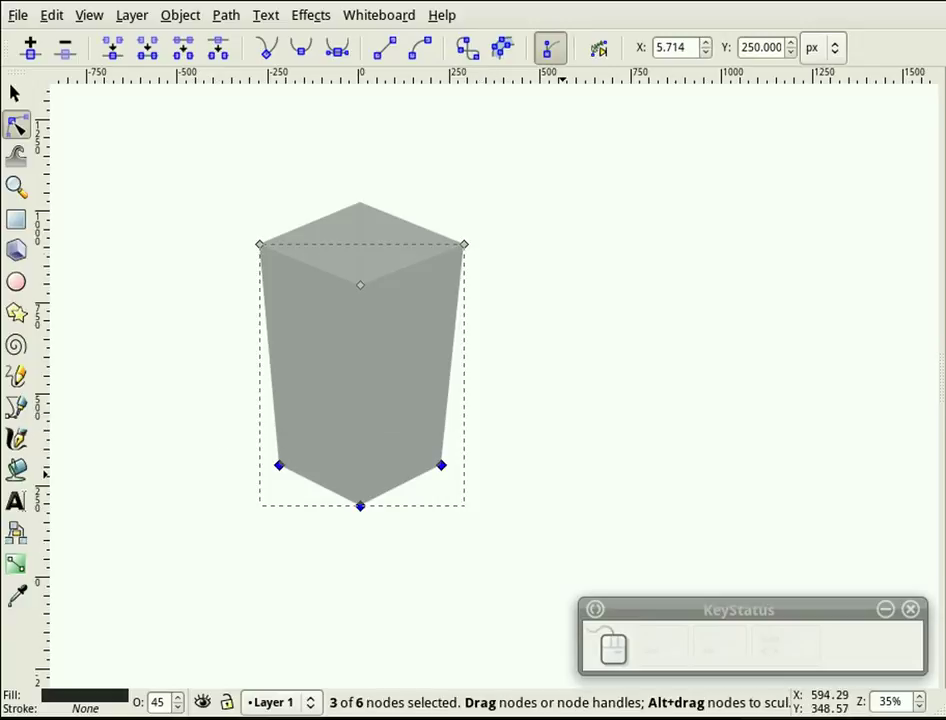
pyautogui.click(337, 47)
pyautogui.click(448, 474)
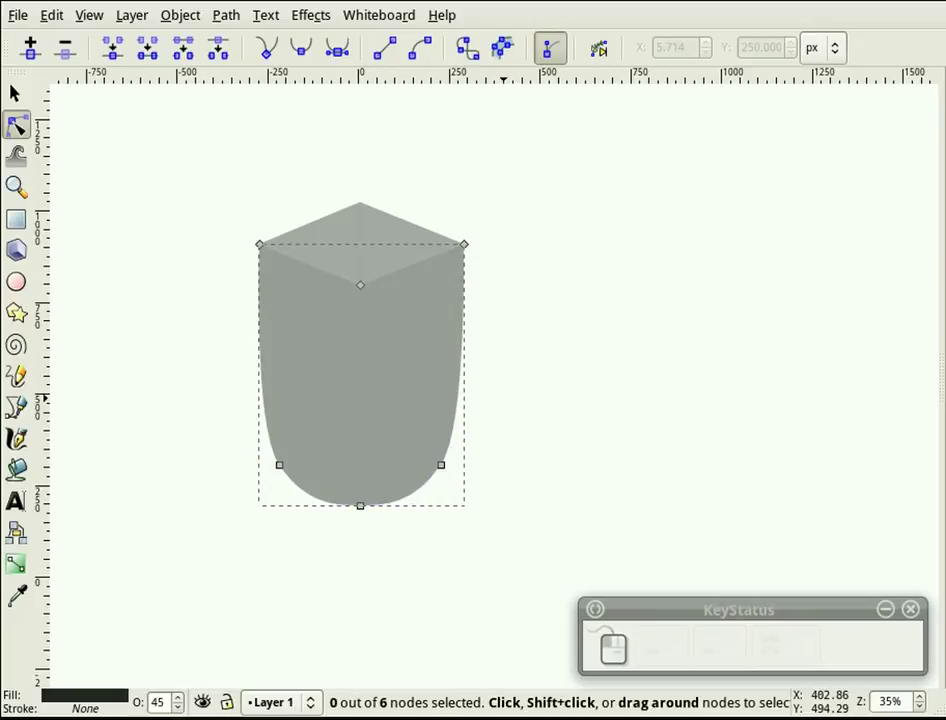
# - Shorten the handles of the lower-right, bottom and lower-left nodes to soften the base corners
pyautogui.click(442, 465)
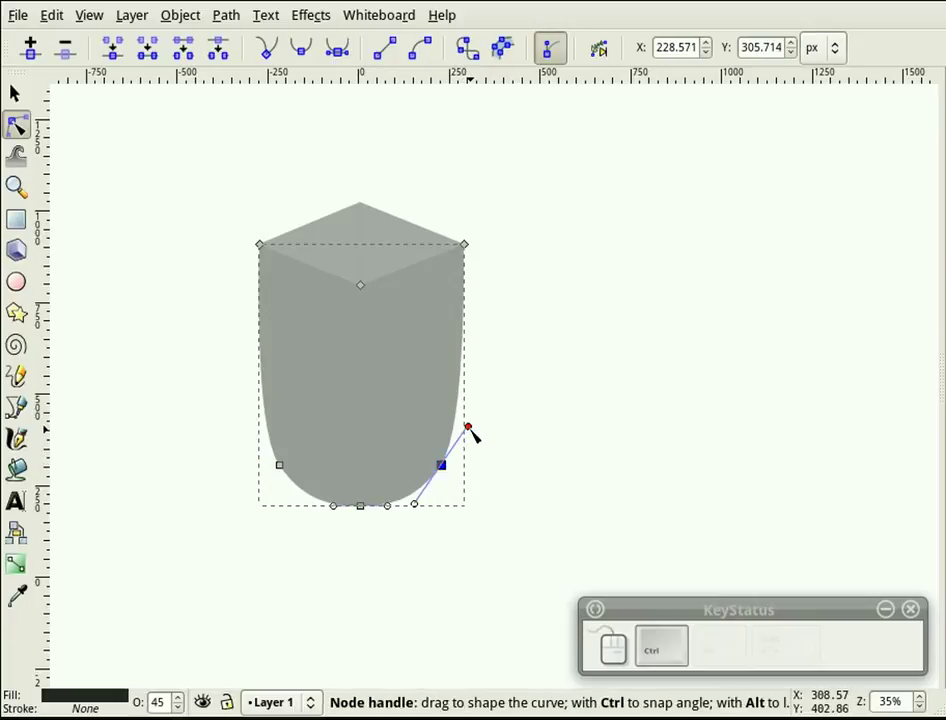
pyautogui.moveTo(469, 429); pyautogui.dragTo(448, 456)
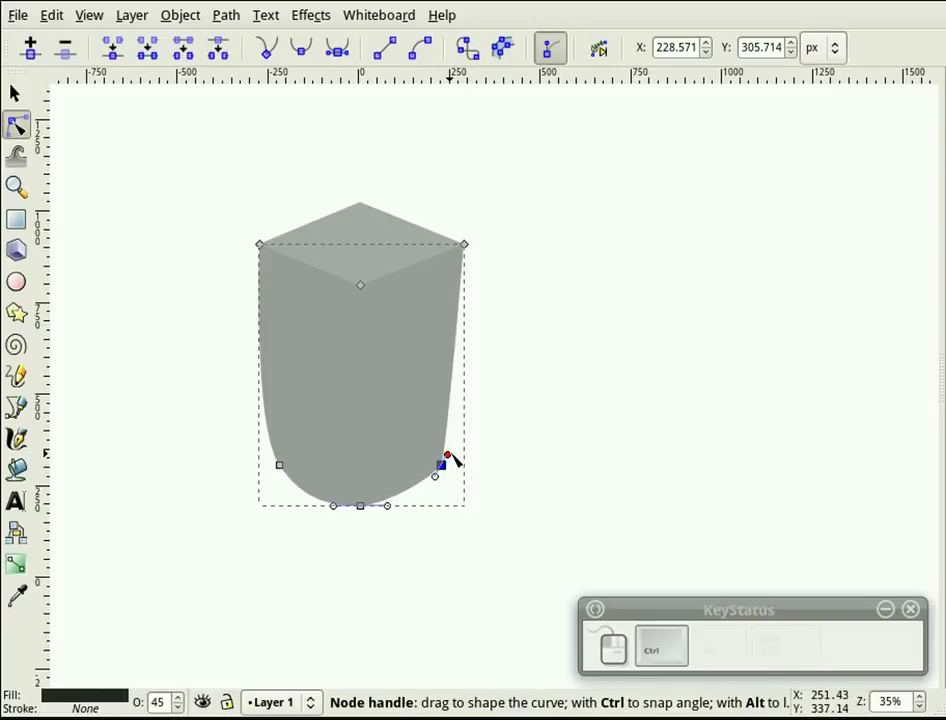
pyautogui.moveTo(449, 456); pyautogui.dragTo(450, 459)
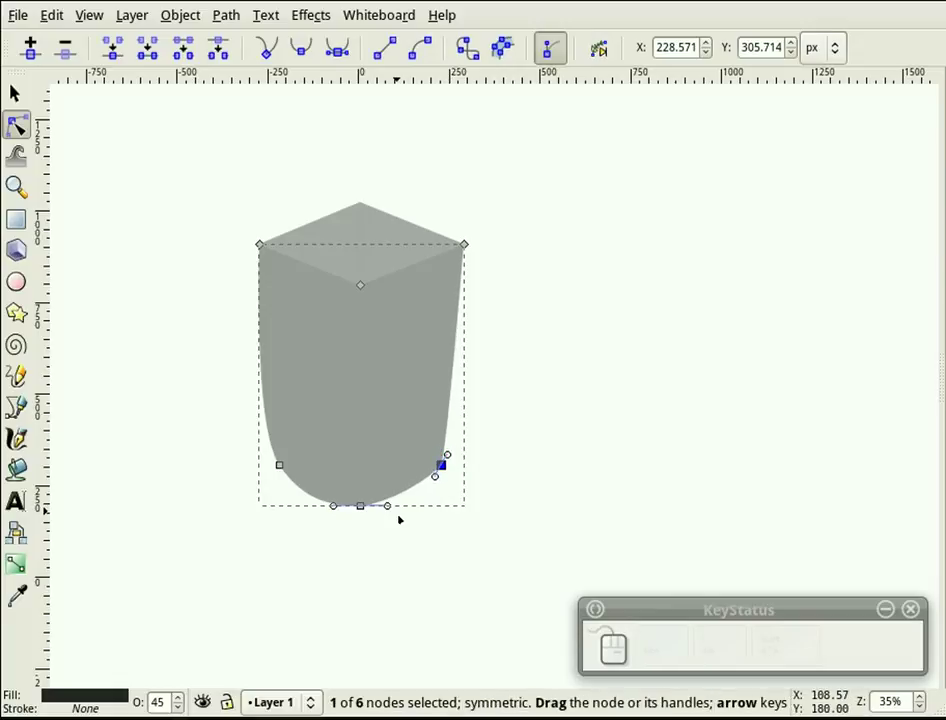
pyautogui.moveTo(388, 506); pyautogui.dragTo(371, 506)
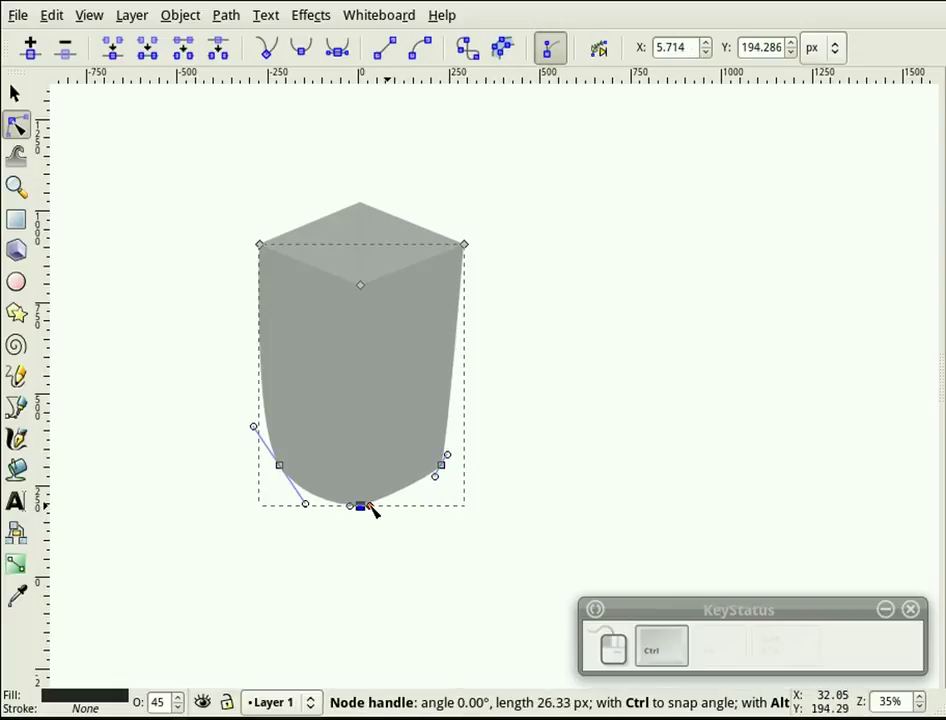
pyautogui.moveTo(306, 504); pyautogui.dragTo(290, 485)
pyautogui.click(336, 530)
pyautogui.click(343, 527)
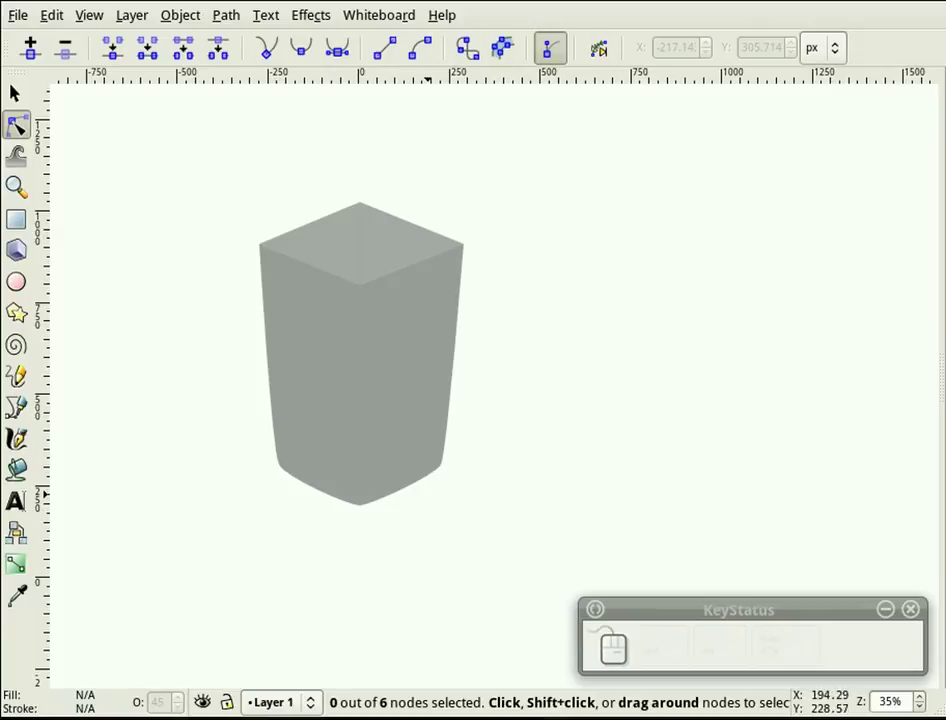
# - Make the body's centre top node smooth and shorten its handle to reshape the top crease
pyautogui.click(320, 292)
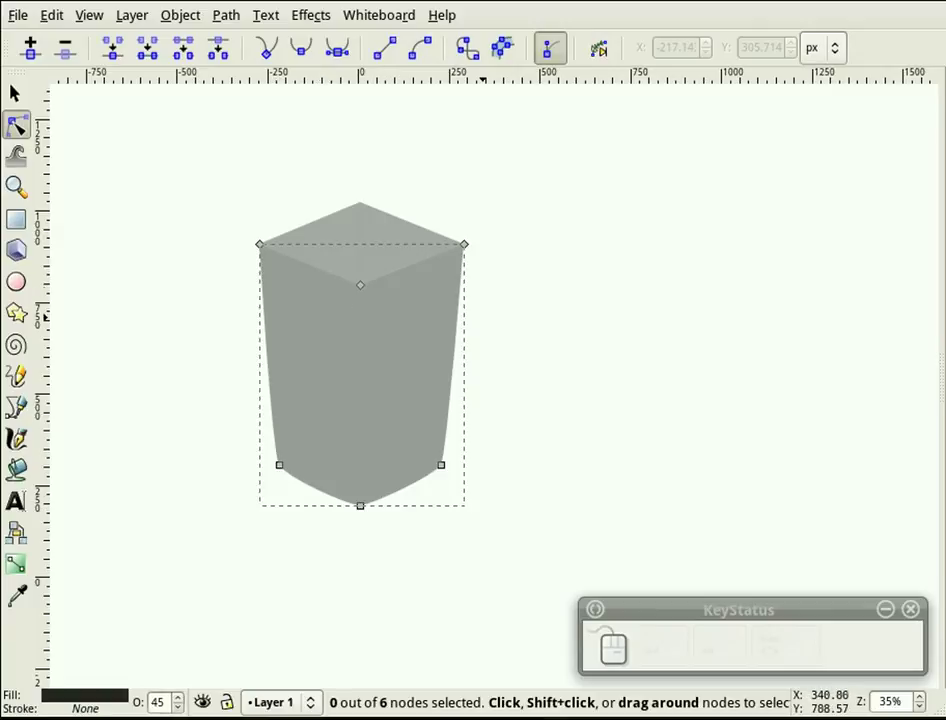
pyautogui.moveTo(507, 308); pyautogui.dragTo(230, 228)
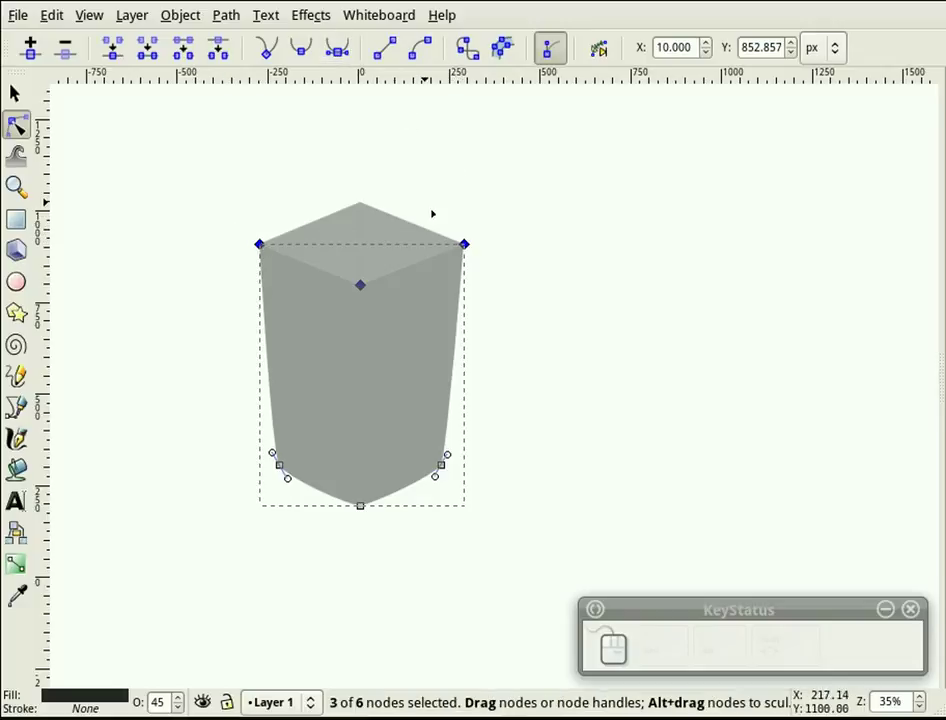
pyautogui.click(369, 182)
pyautogui.moveTo(369, 182); pyautogui.dragTo(335, 322)
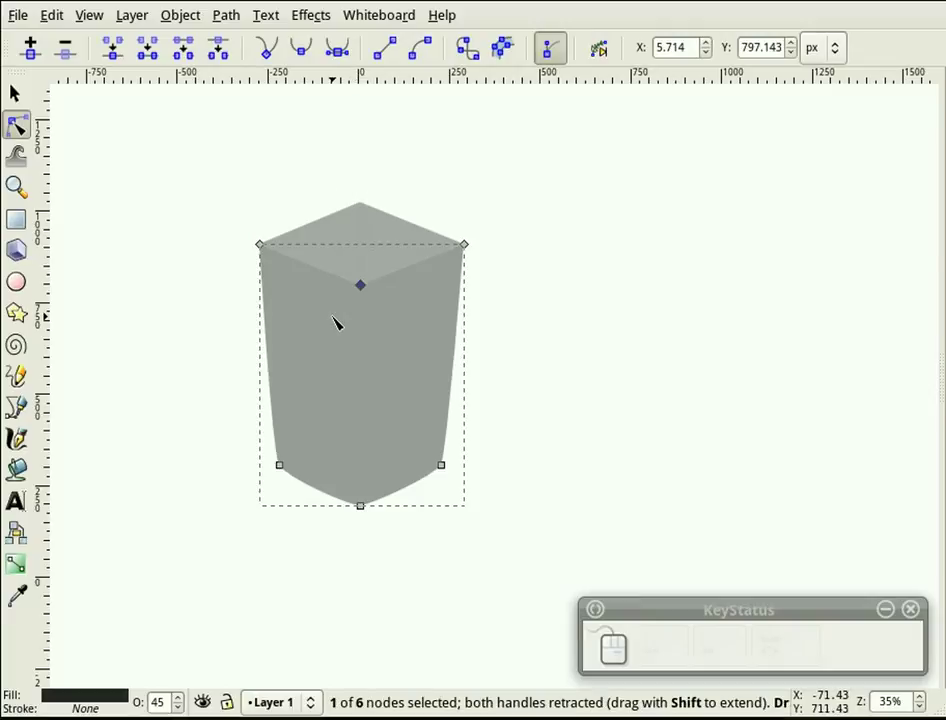
pyautogui.click(338, 50)
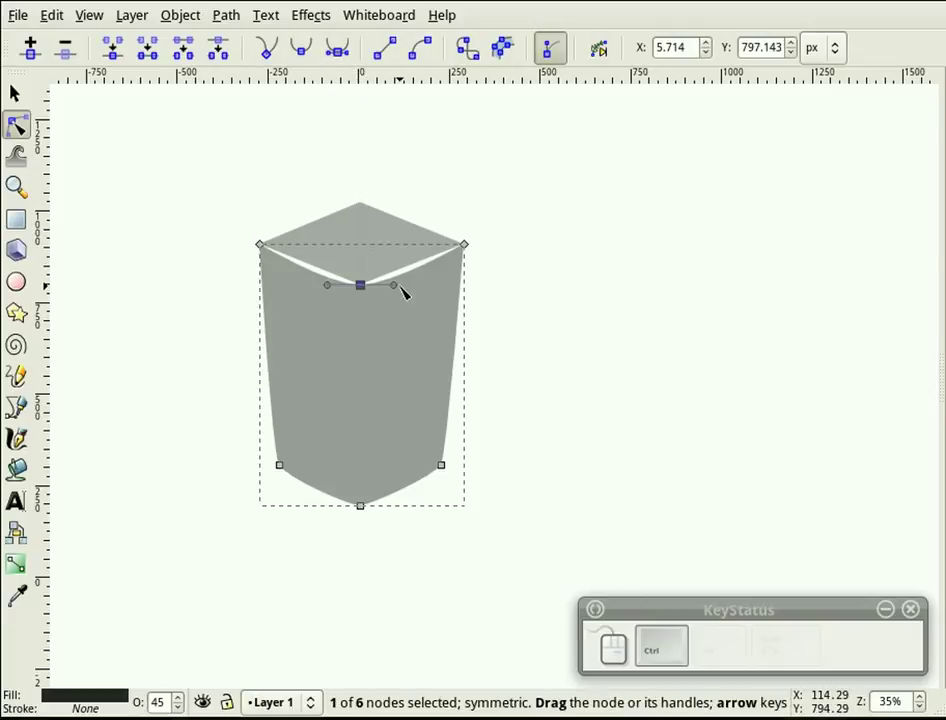
pyautogui.moveTo(395, 286); pyautogui.dragTo(376, 285)
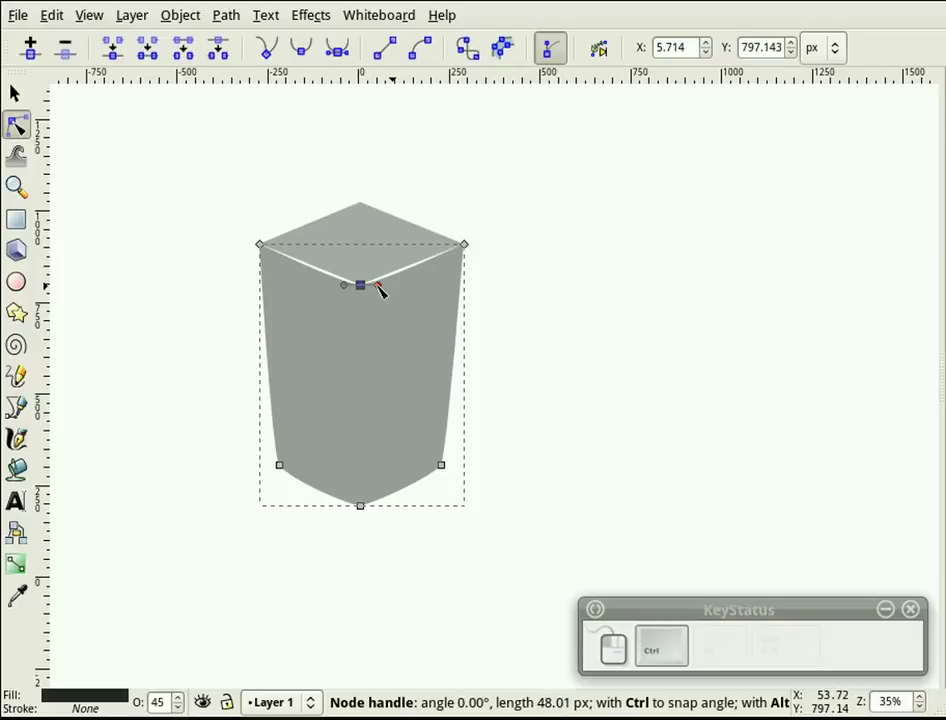
pyautogui.moveTo(378, 288); pyautogui.dragTo(383, 289)
pyautogui.click(485, 240)
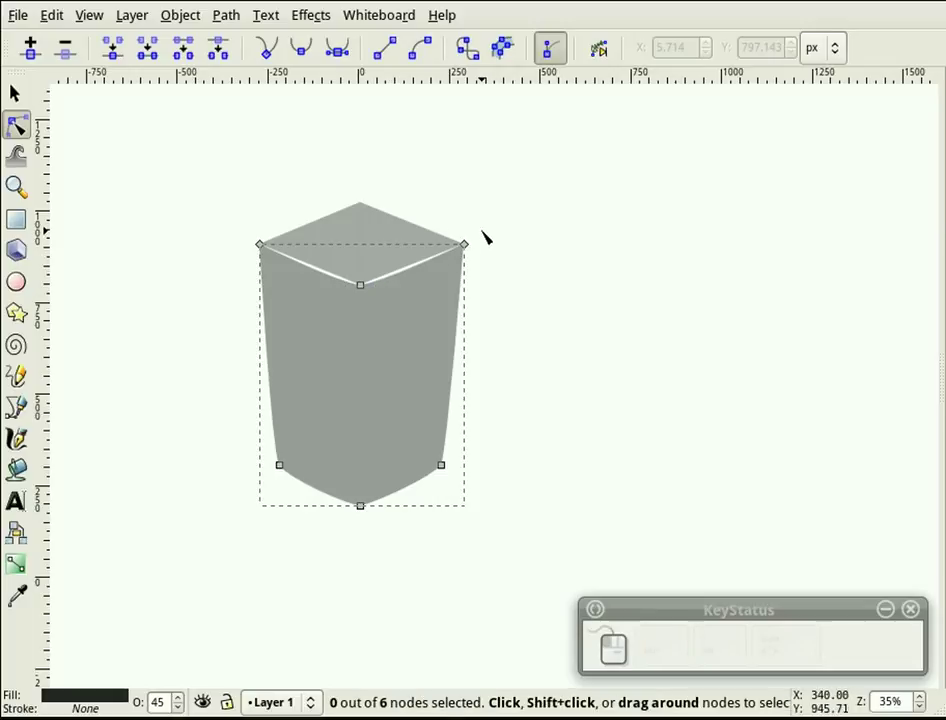
# - Make the top-right node a sharp corner and bow the right side with its handles
pyautogui.click(464, 244)
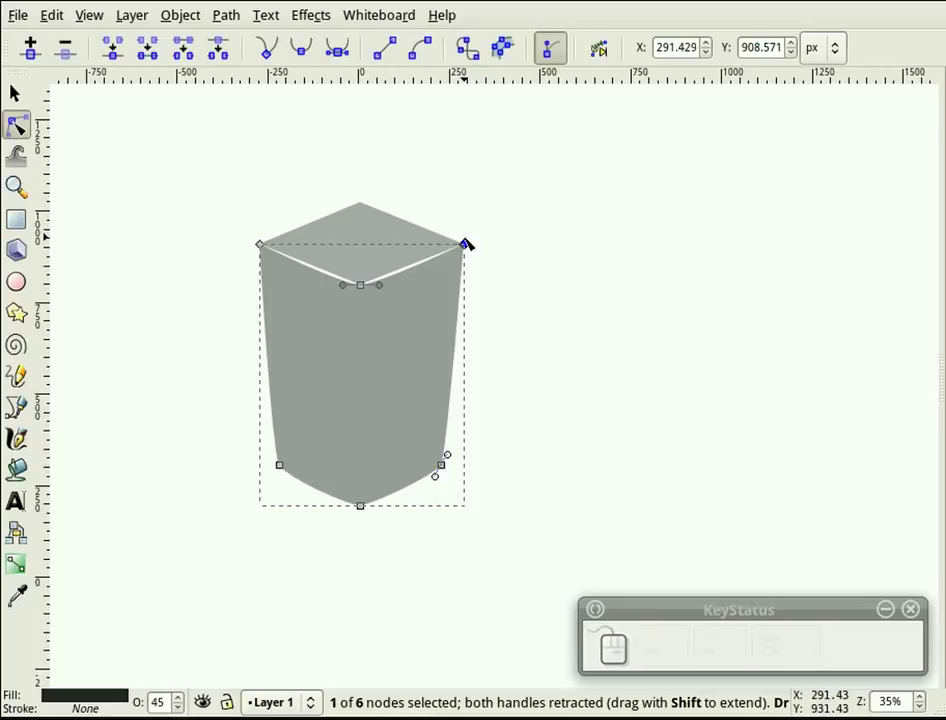
pyautogui.click(337, 48)
pyautogui.click(267, 48)
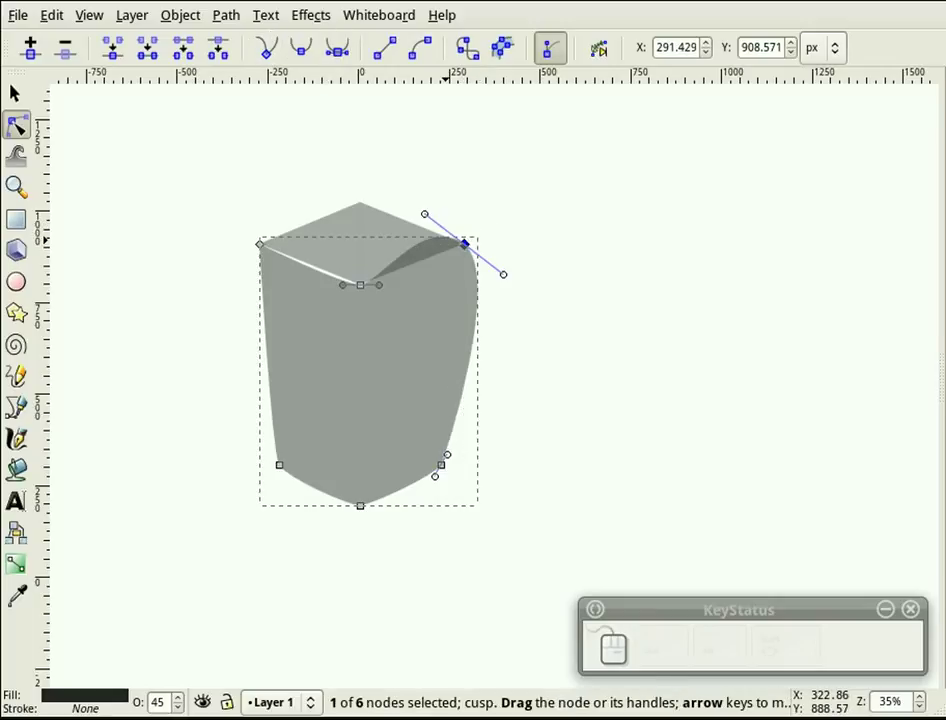
pyautogui.press('ctrl')
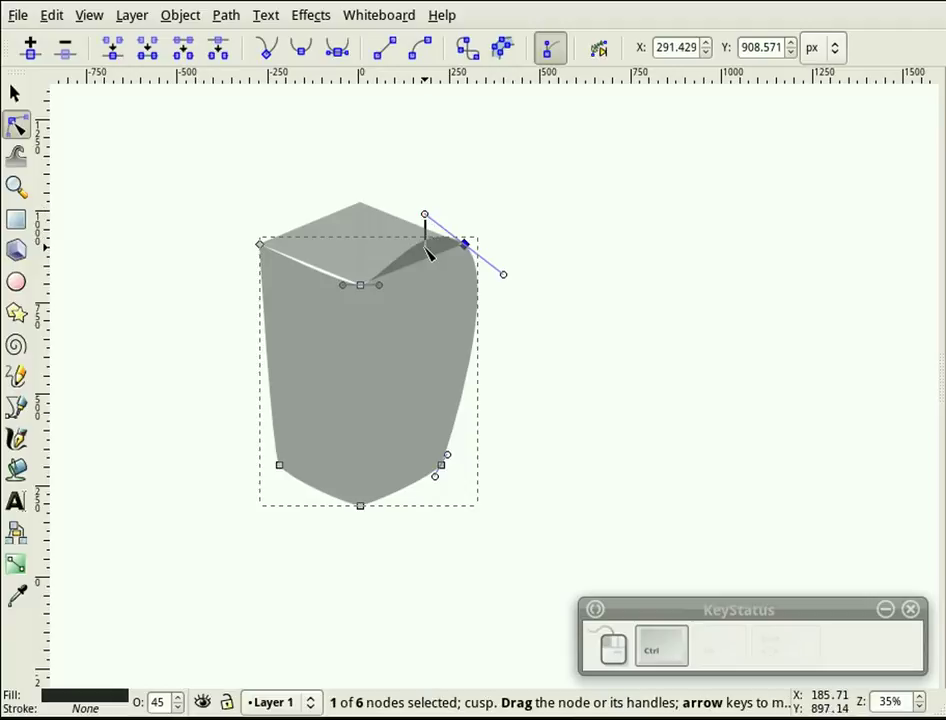
pyautogui.moveTo(428, 255); pyautogui.dragTo(433, 213)
pyautogui.click(437, 217)
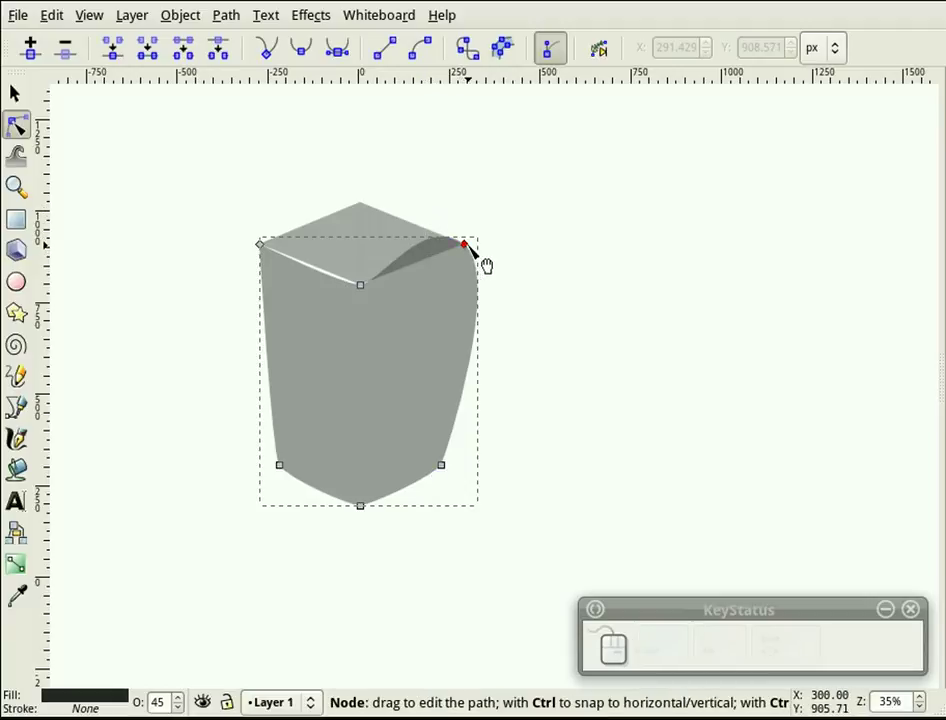
pyautogui.click(464, 245)
pyautogui.moveTo(425, 217); pyautogui.dragTo(426, 267)
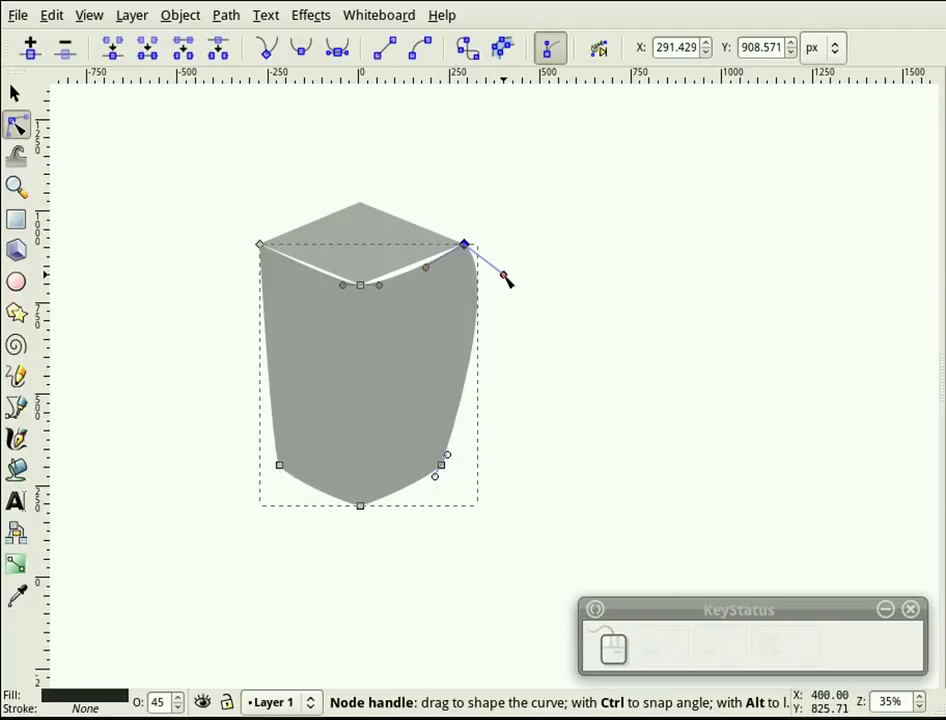
pyautogui.moveTo(504, 274); pyautogui.dragTo(467, 306)
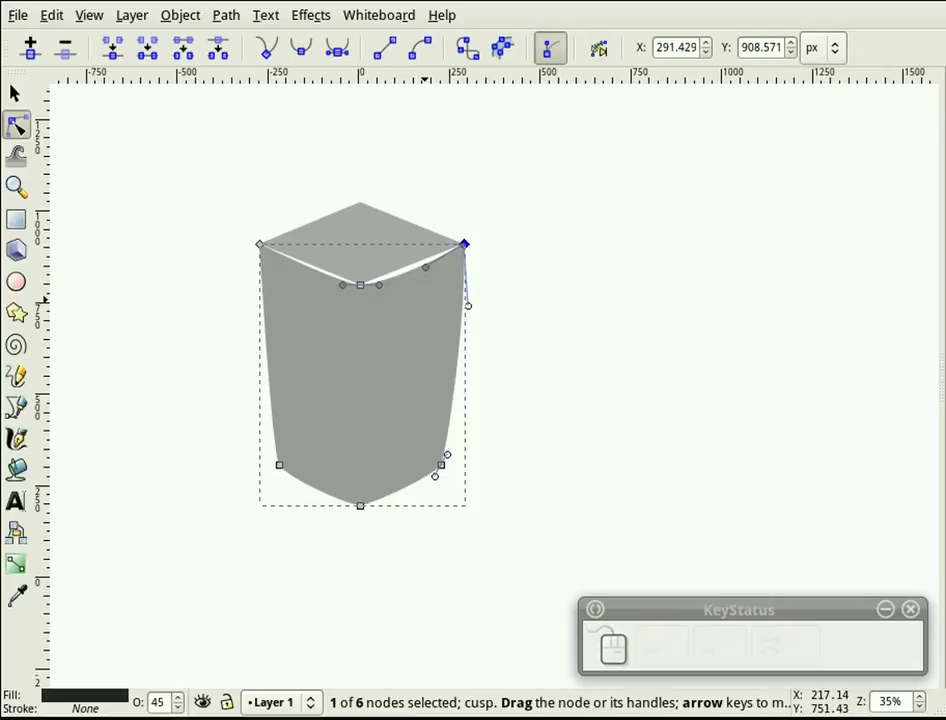
# - Make the top-left node a sharp corner and bow the left side down toward the base
pyautogui.click(259, 244)
pyautogui.click(337, 47)
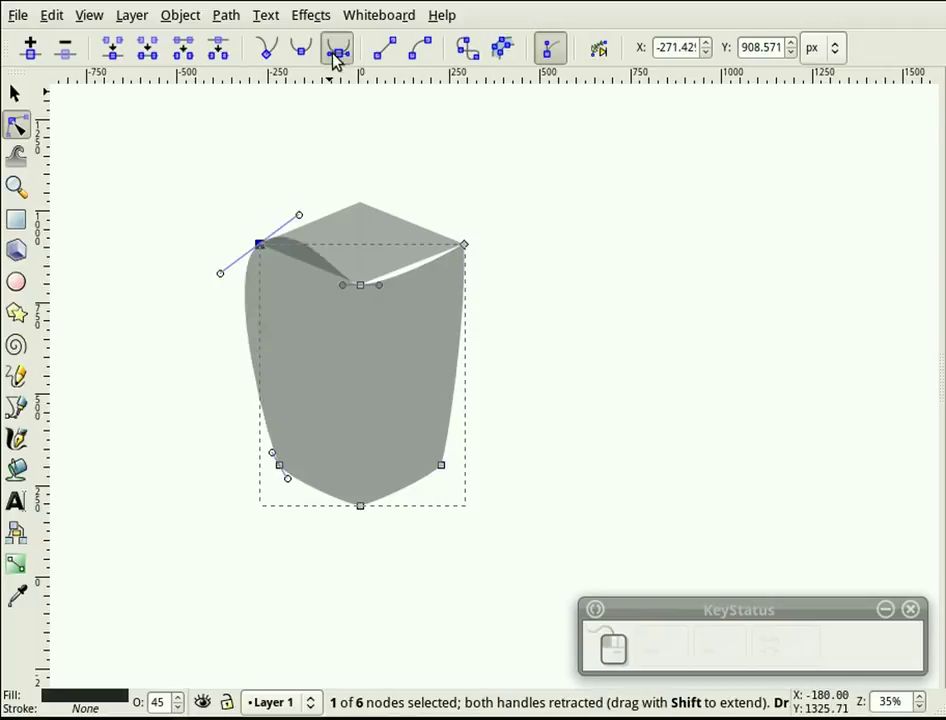
pyautogui.click(270, 47)
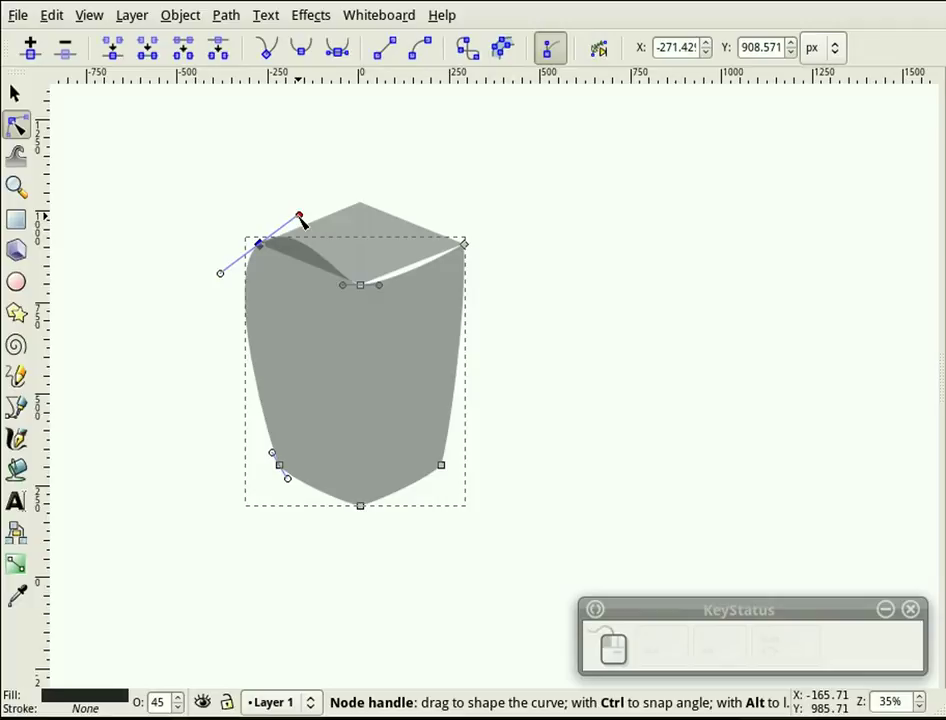
pyautogui.moveTo(300, 217); pyautogui.dragTo(299, 270)
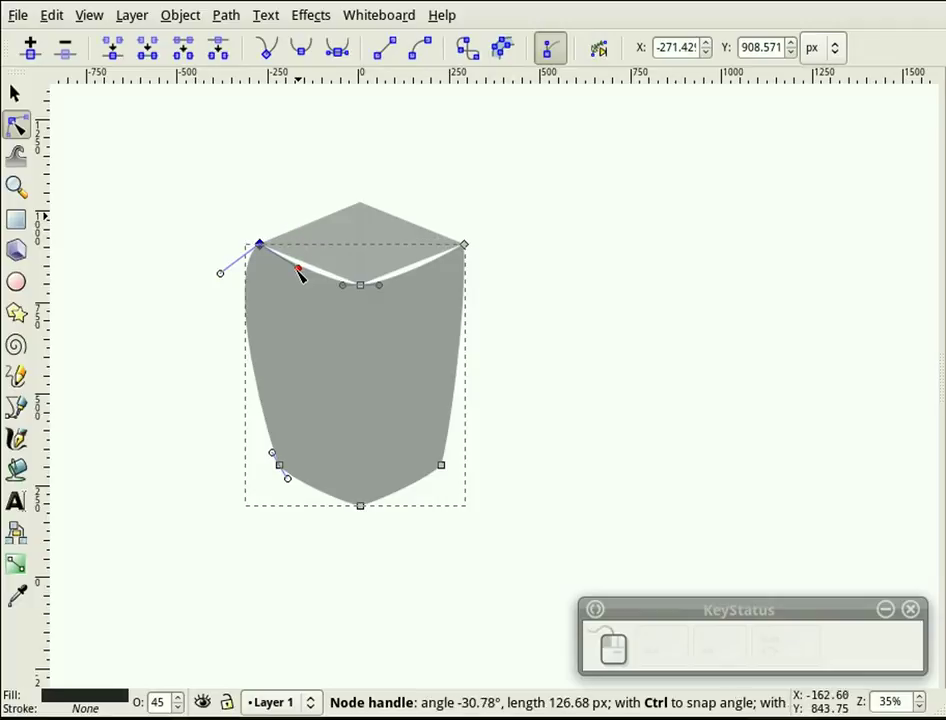
pyautogui.moveTo(221, 274); pyautogui.dragTo(259, 313)
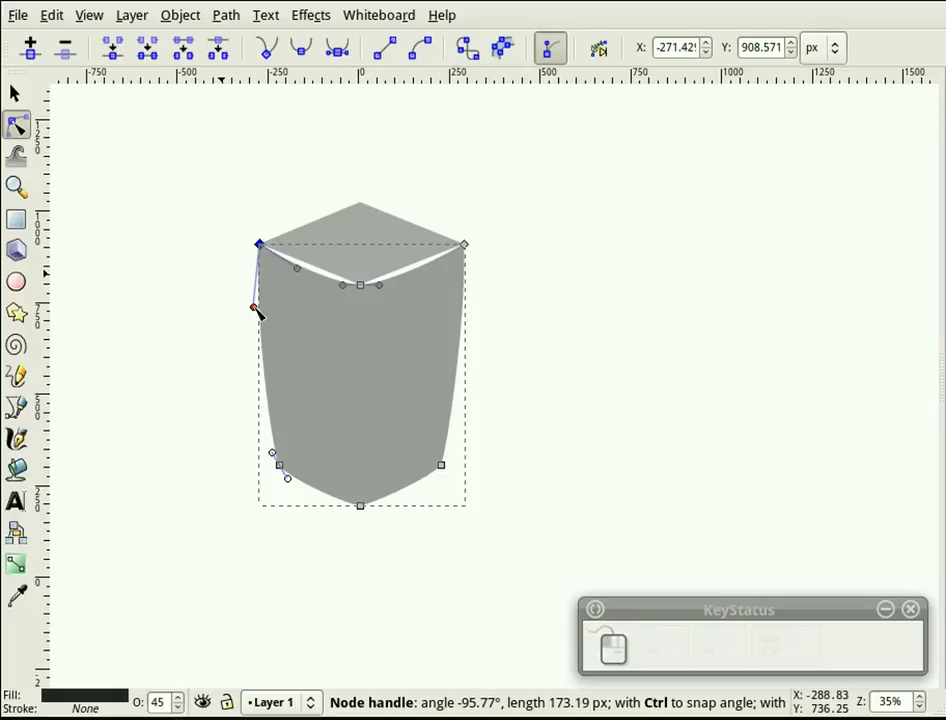
# - Select all four nodes of the bin's top face and make them smooth and symmetric
pyautogui.press('F1')
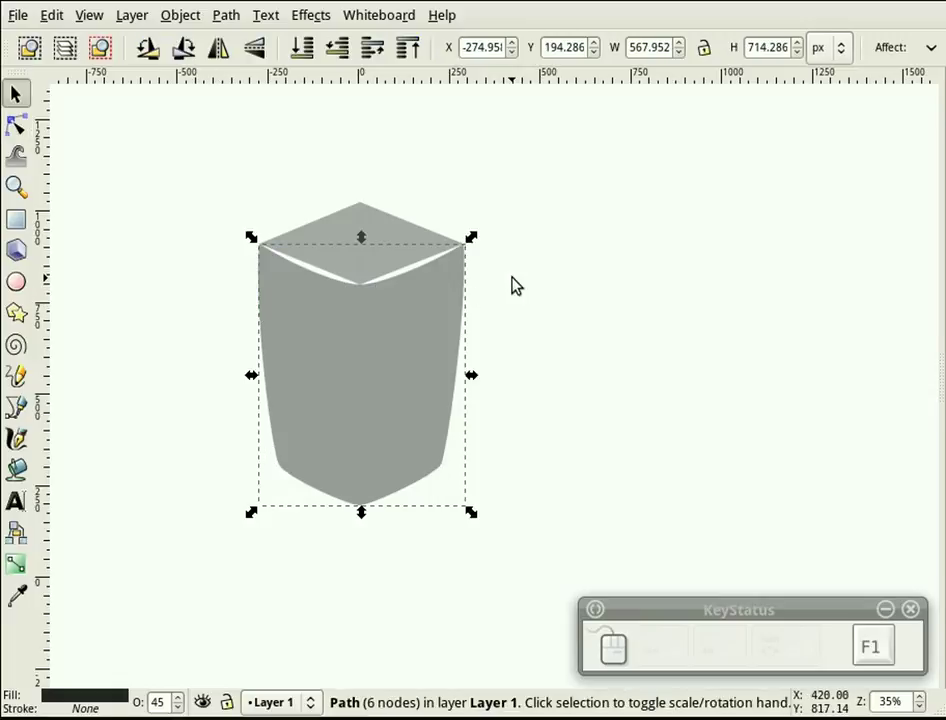
pyautogui.click(521, 283)
pyautogui.keyDown('ctrl'); pyautogui.scroll(2, 318, 219); pyautogui.keyUp('ctrl')
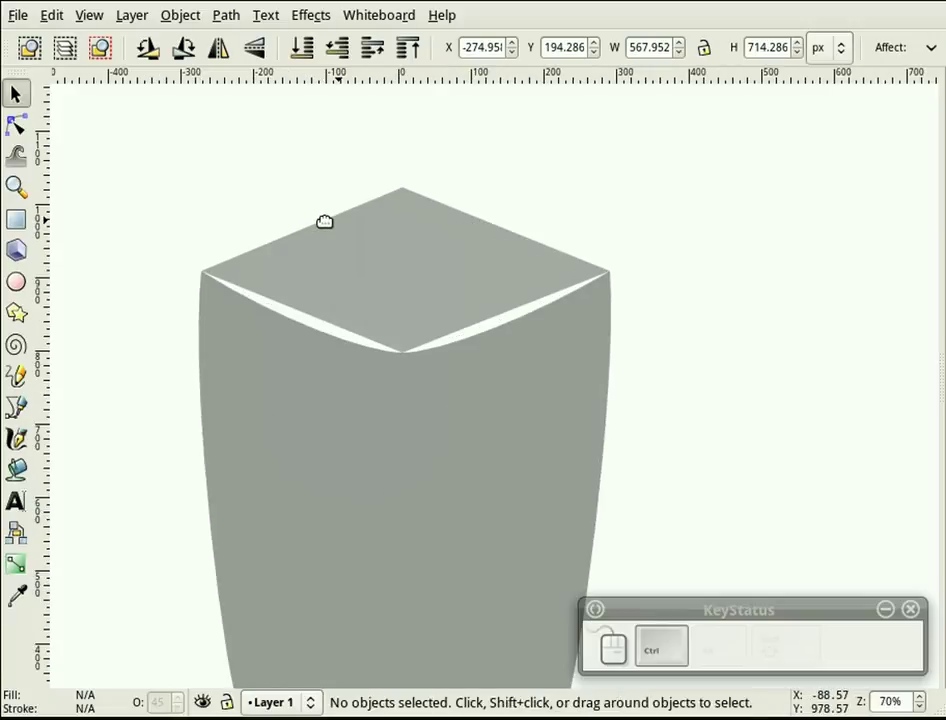
pyautogui.keyDown('ctrl'); pyautogui.scroll(2, 356, 244); pyautogui.keyUp('ctrl')
pyautogui.keyDown('ctrl'); pyautogui.scroll(-2, 481, 334); pyautogui.keyUp('ctrl')
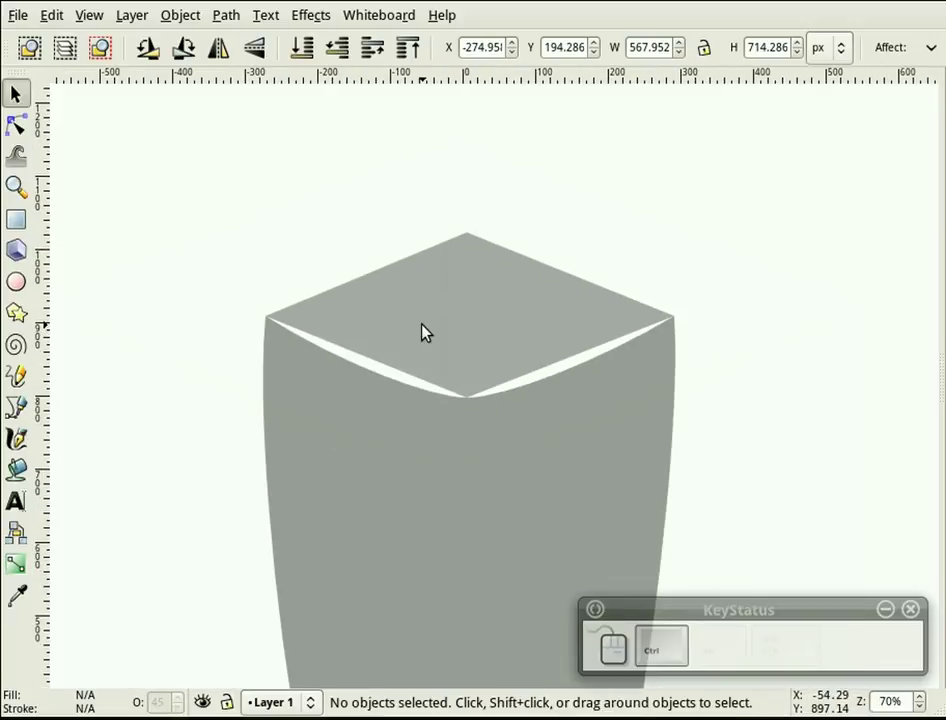
pyautogui.click(422, 322)
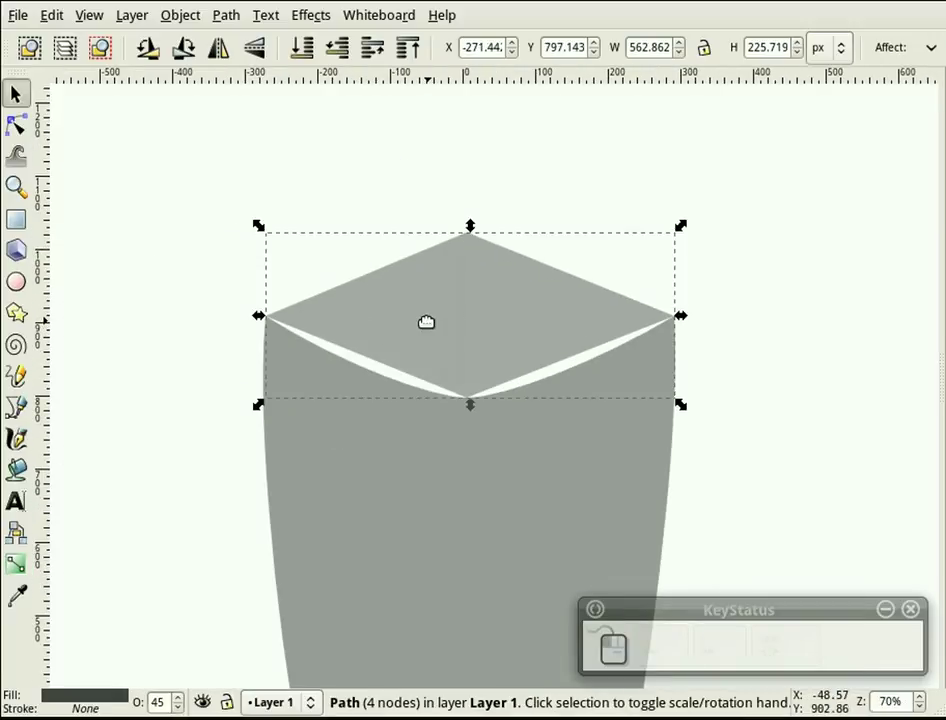
pyautogui.press('F2')
pyautogui.moveTo(766, 418); pyautogui.dragTo(213, 209)
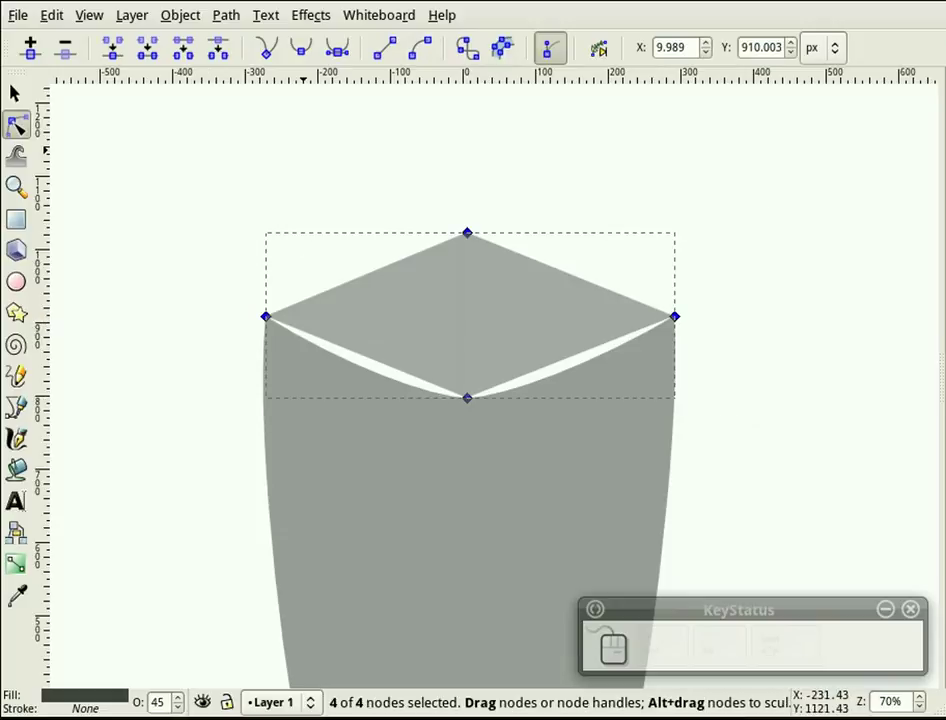
pyautogui.click(337, 48)
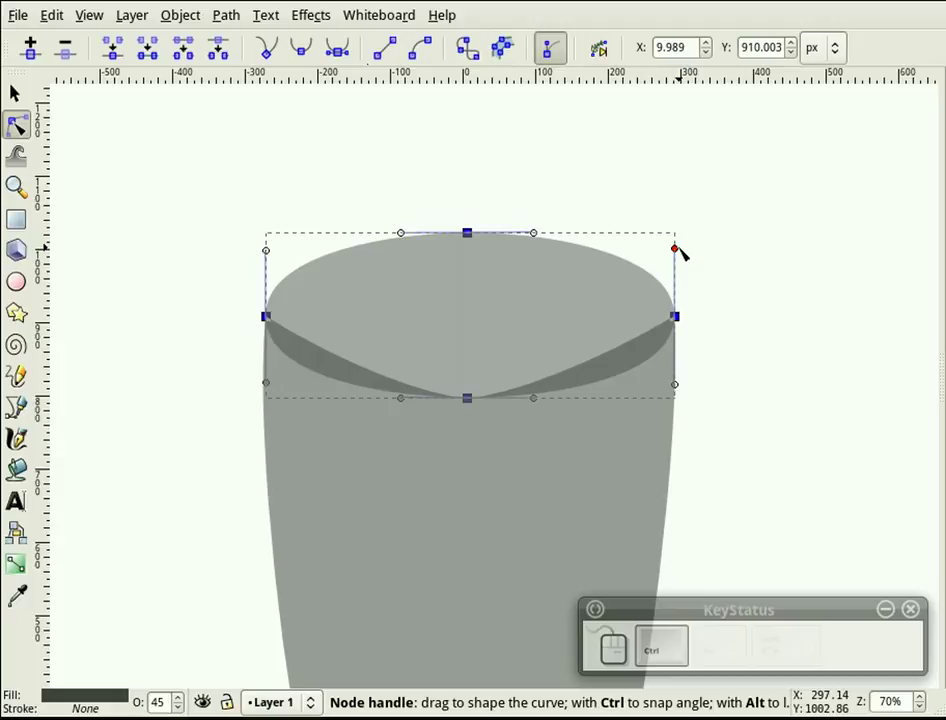
# - Reshape the right, front, left and back corner curves into soft, cushion-like corners
pyautogui.moveTo(675, 249); pyautogui.dragTo(676, 307)
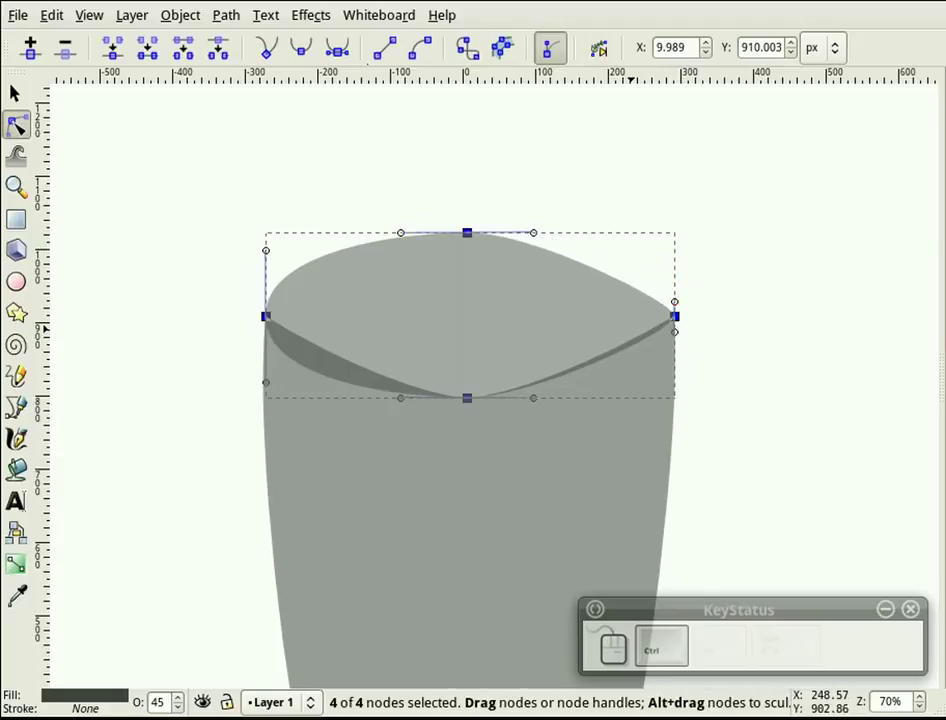
pyautogui.moveTo(529, 400)
pyautogui.mouseDown()
pyautogui.moveTo(507, 401)
pyautogui.moveTo(526, 398)
pyautogui.mouseUp()
pyautogui.moveTo(266, 251); pyautogui.dragTo(267, 298)
pyautogui.moveTo(533, 233); pyautogui.dragTo(489, 234)
pyautogui.press('s')
pyautogui.click(788, 359)
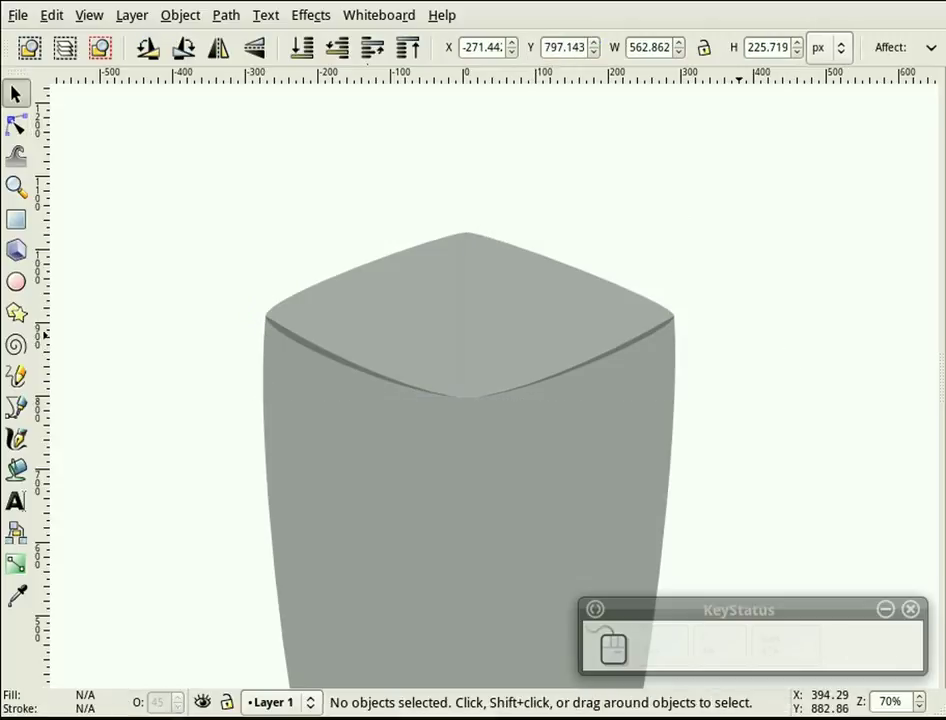
pyautogui.click(522, 337)
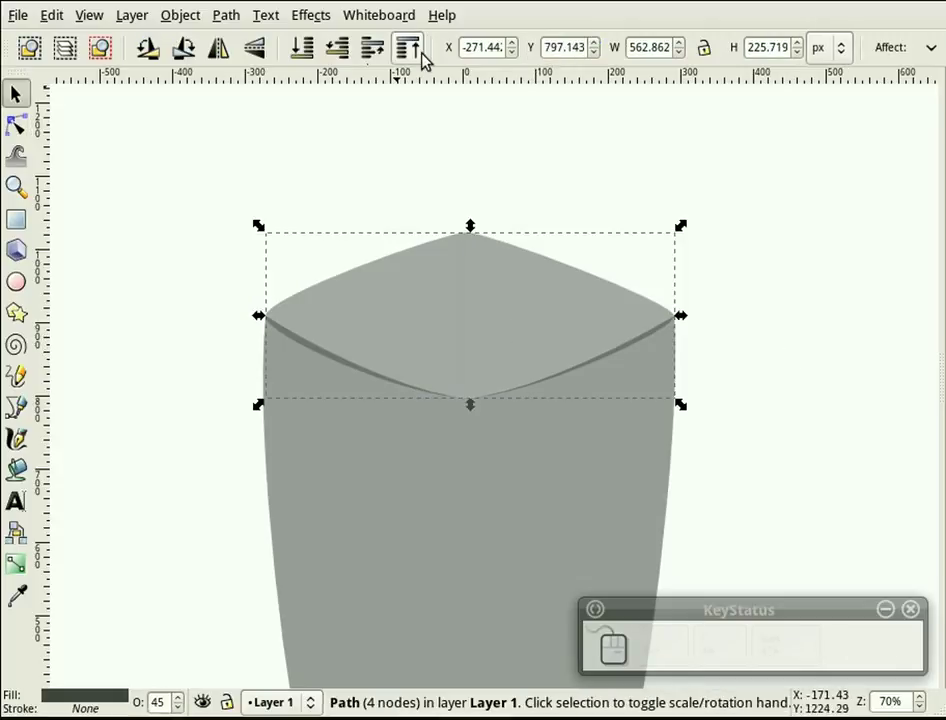
pyautogui.press('Escape')
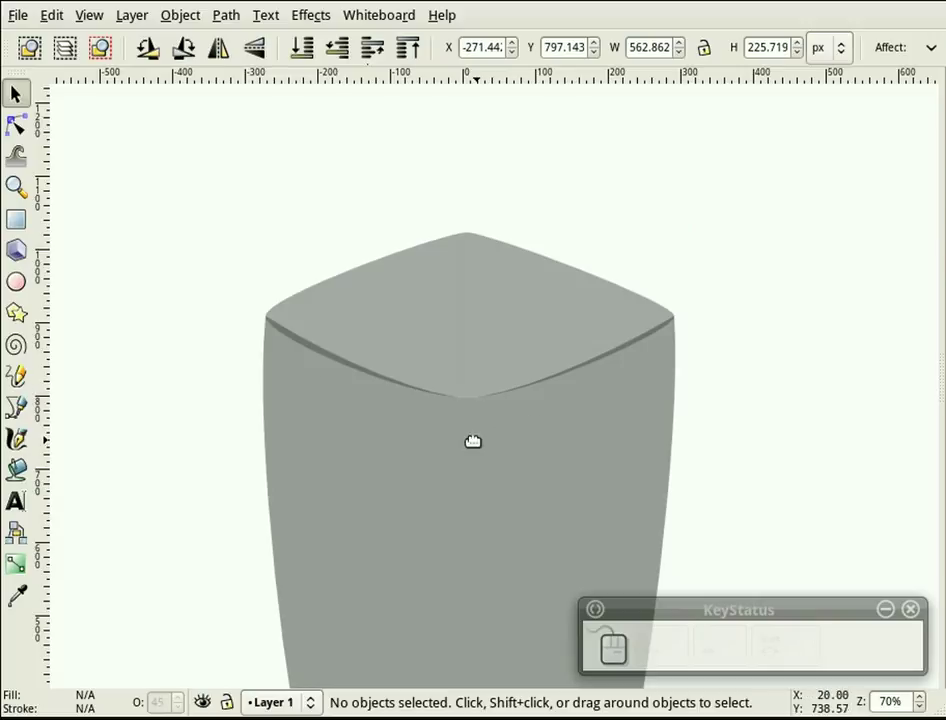
pyautogui.keyDown('ctrl'); pyautogui.scroll(4, 467, 405); pyautogui.keyUp('ctrl')
pyautogui.keyDown('ctrl'); pyautogui.scroll(-4, 467, 405); pyautogui.keyUp('ctrl')
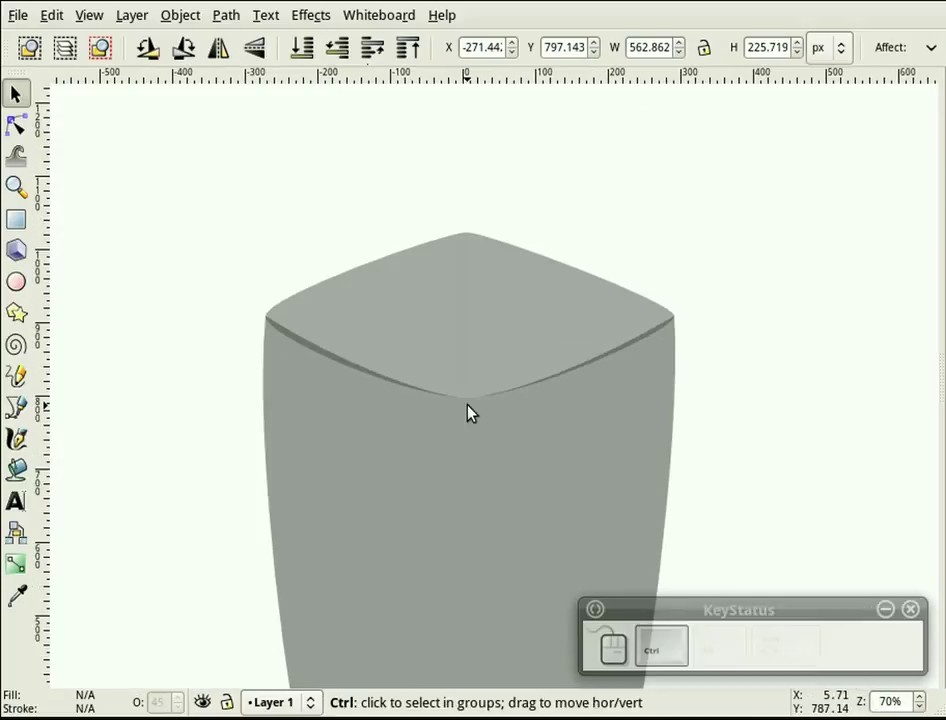
pyautogui.click(440, 363)
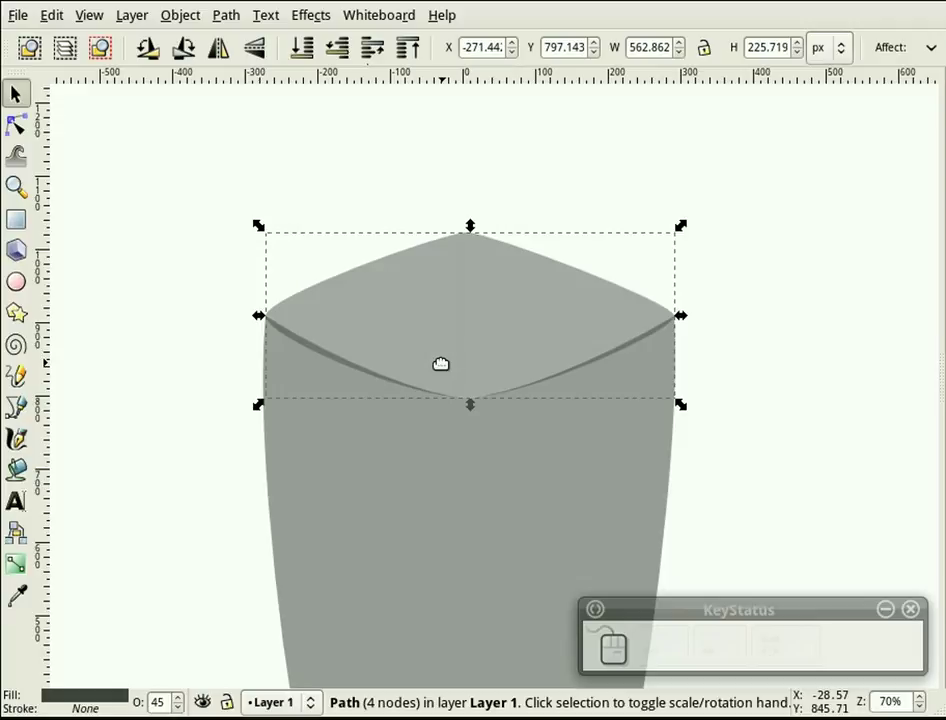
pyautogui.keyDown('ctrl'); pyautogui.scroll(-1, 471, 205); pyautogui.keyUp('ctrl')
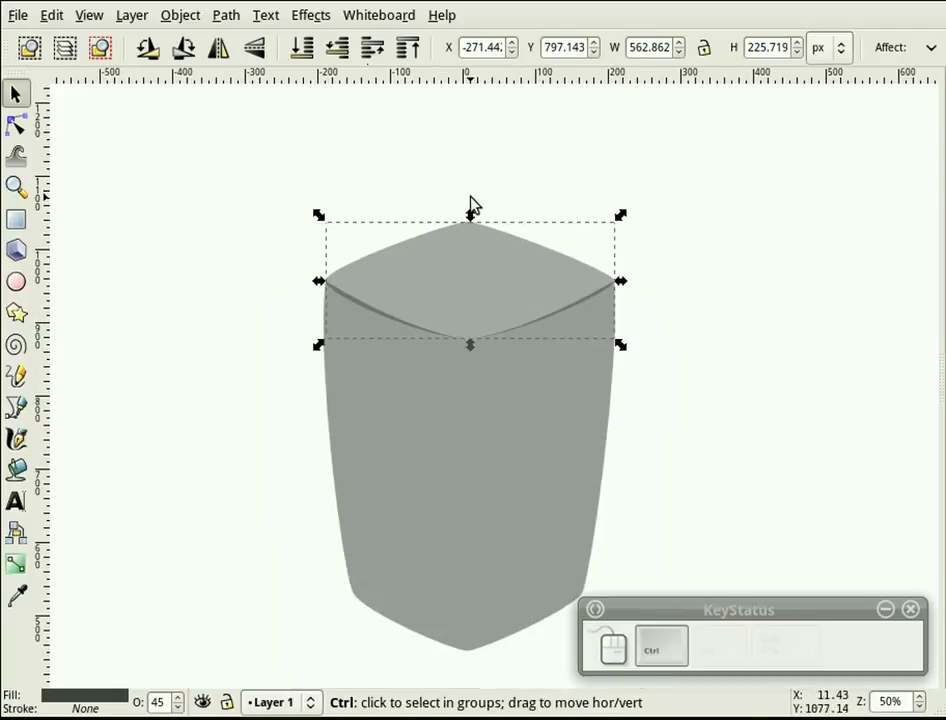
pyautogui.click(640, 282)
pyautogui.keyDown('ctrl'); pyautogui.click(450, 268); pyautogui.keyUp('ctrl')
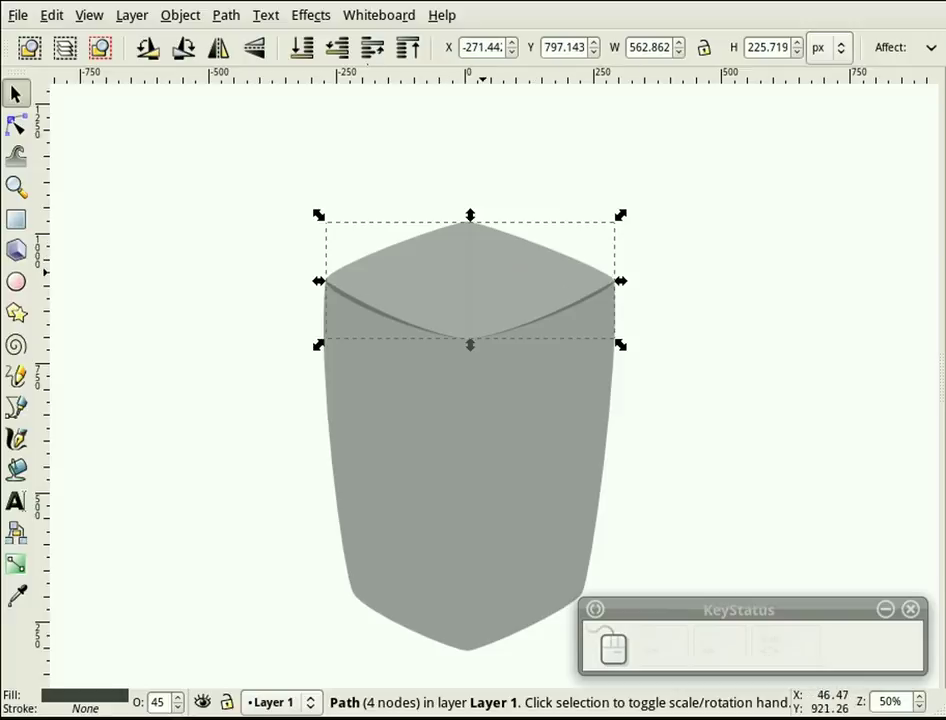
pyautogui.click(700, 226)
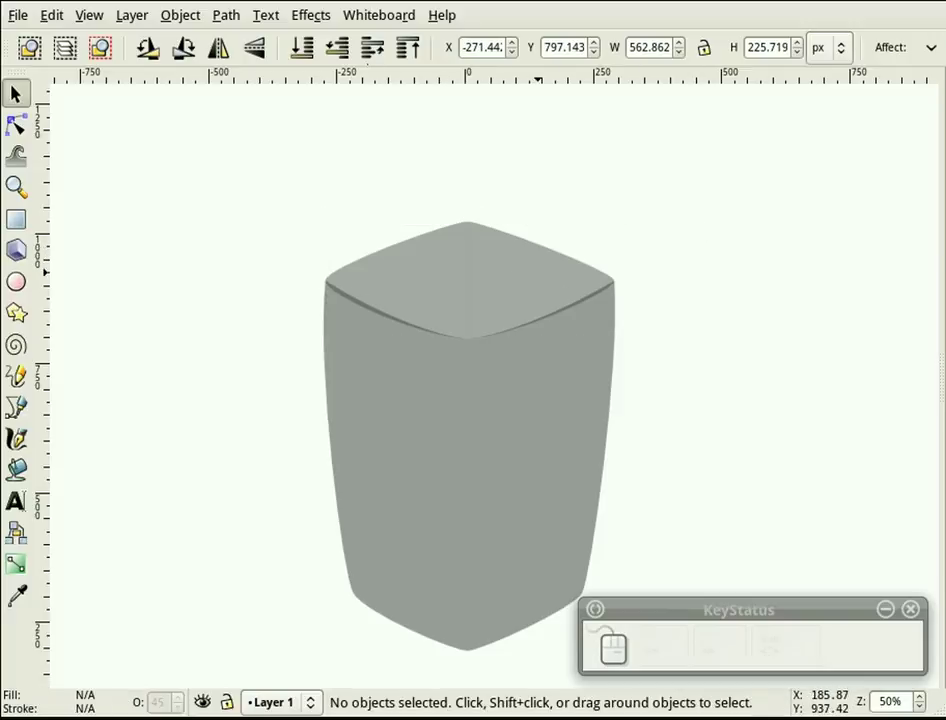
# - Duplicate the top face and inset the copy three times to form a smaller inner opening
pyautogui.click(509, 276)
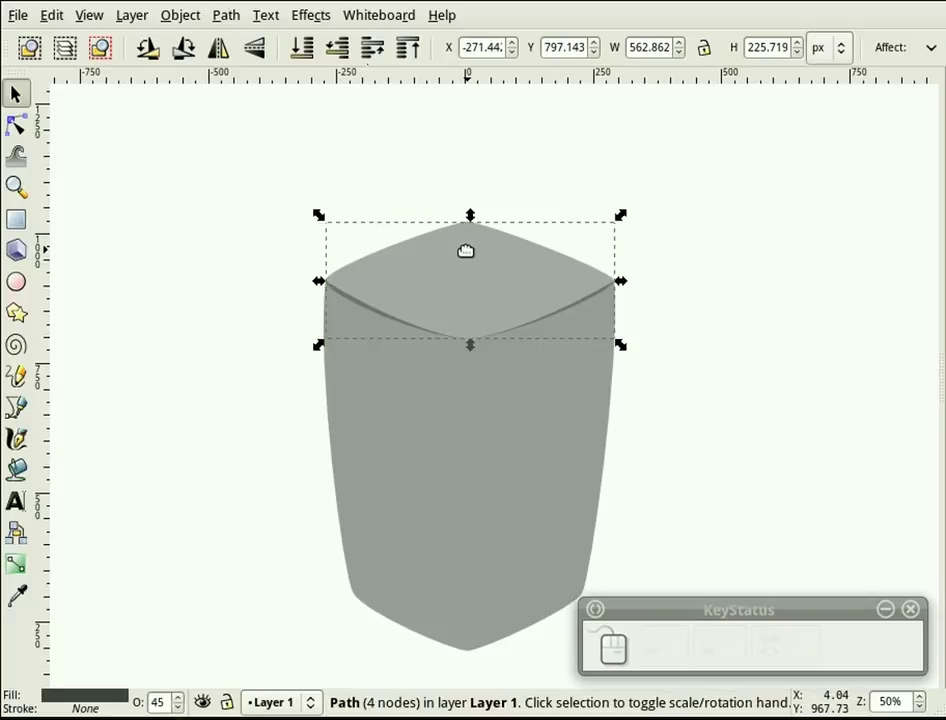
pyautogui.press('ctrl')
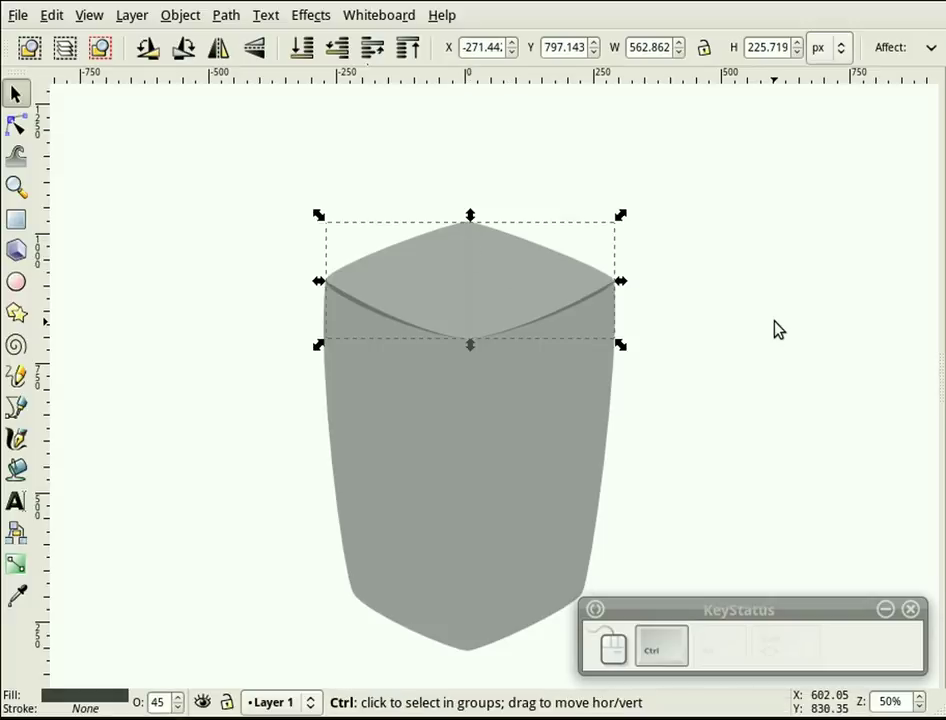
pyautogui.hotkey('ctrl', 'd')
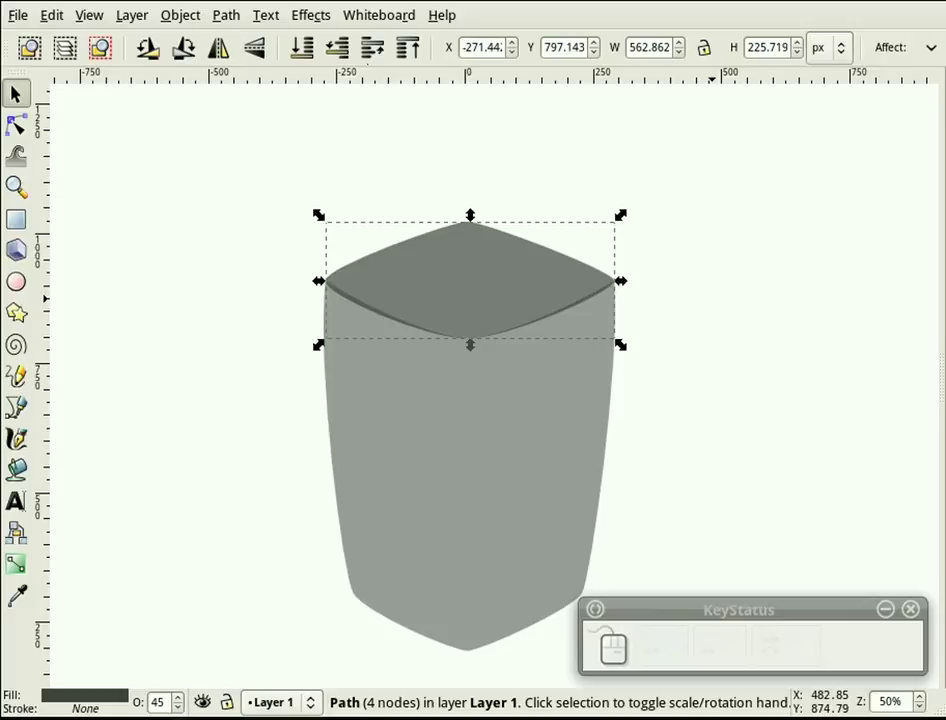
pyautogui.press('ctrl')
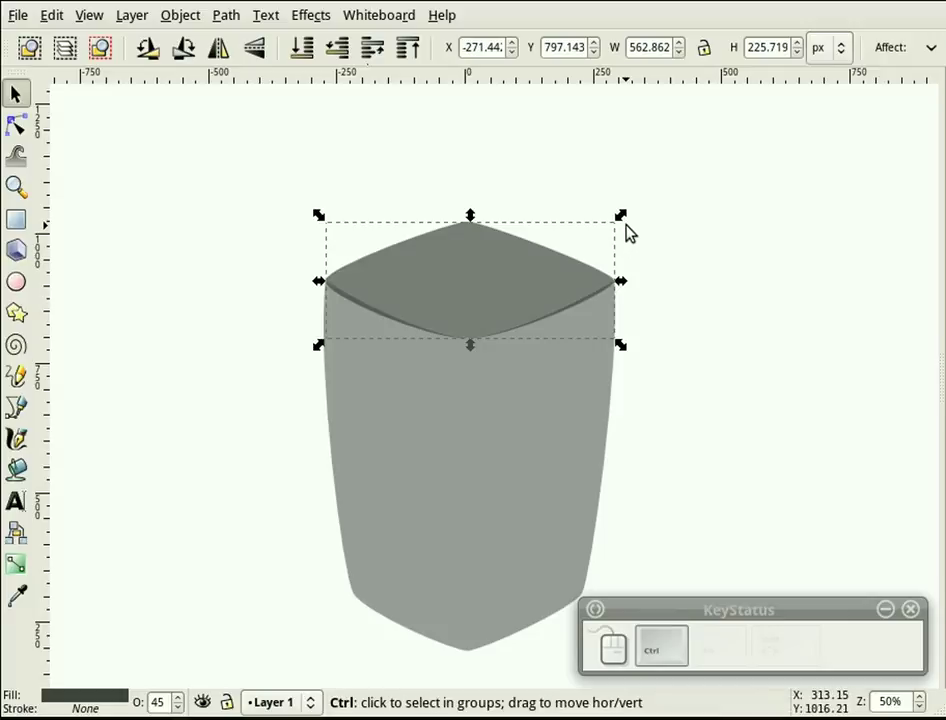
pyautogui.hotkey('ctrl', 'shift', '9')
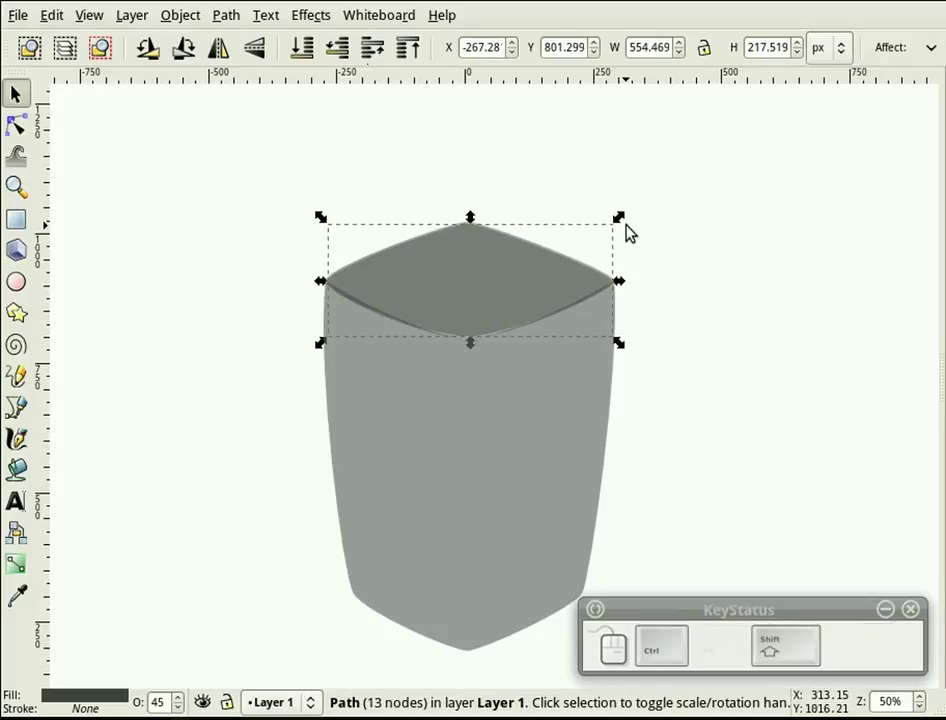
pyautogui.hotkey('ctrl', 'shift', '9')
pyautogui.hotkey('ctrl', 'shift', '9')
pyautogui.hotkey('ctrl', 'shift', '9')
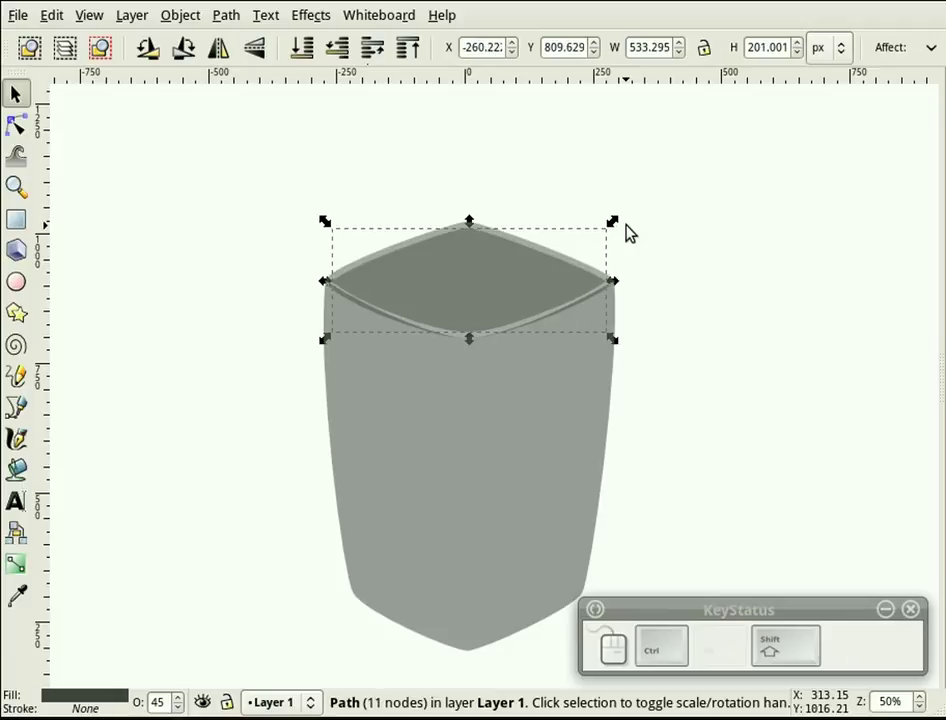
pyautogui.hotkey('ctrl', 'shift', '9')
pyautogui.hotkey('ctrl', 'shift', '9')
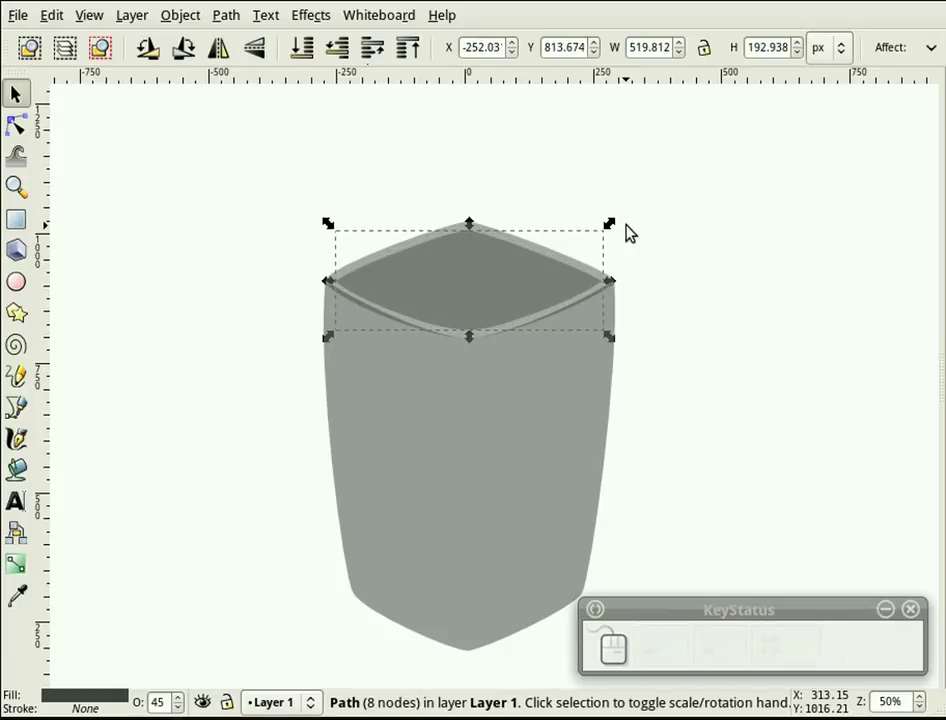
pyautogui.click(635, 237)
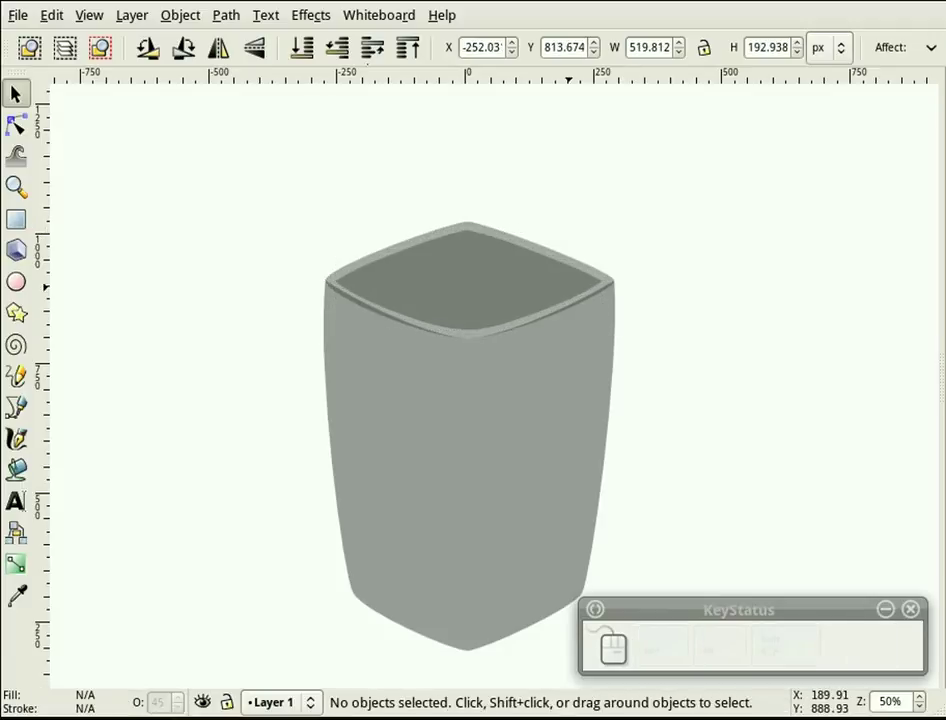
pyautogui.click(485, 436)
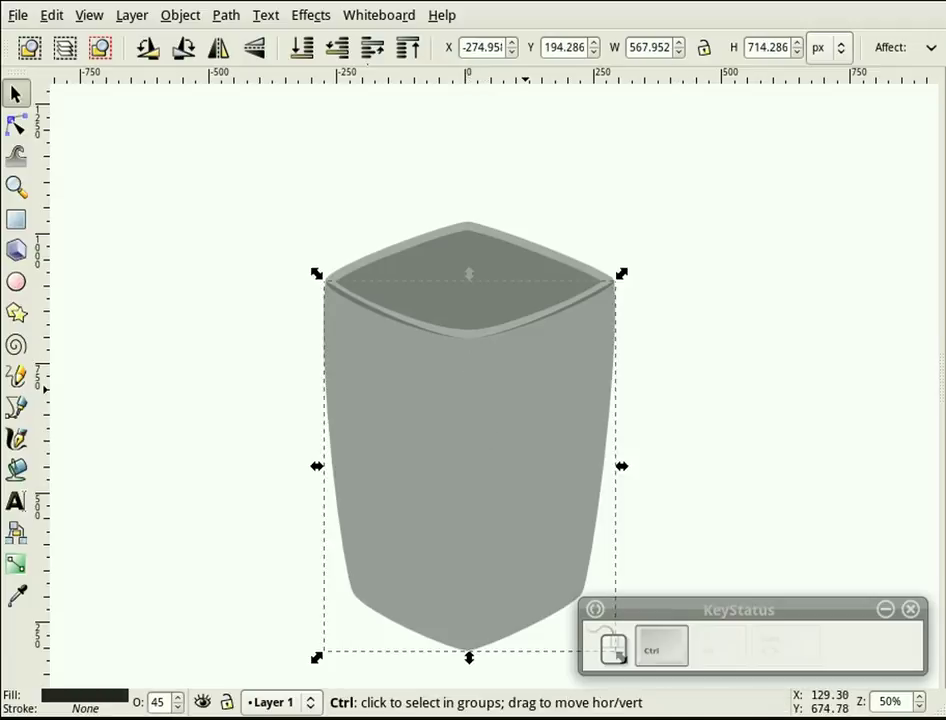
# - Duplicate the bin body and delete the two right-hand nodes of the copy
pyautogui.hotkey('ctrl', 'd')
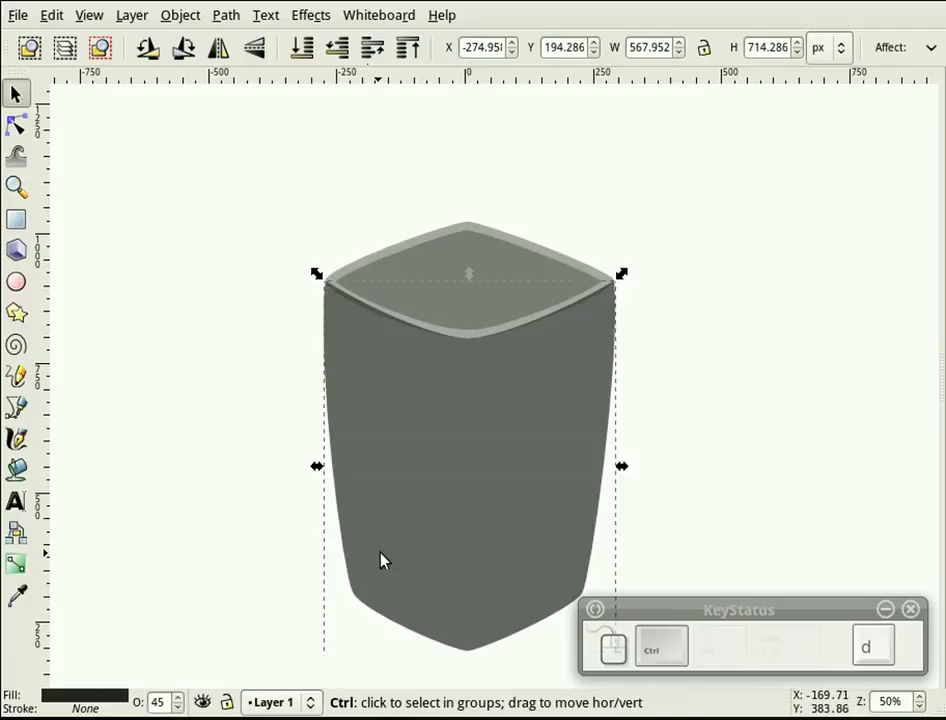
pyautogui.press('Escape')
pyautogui.click(543, 446)
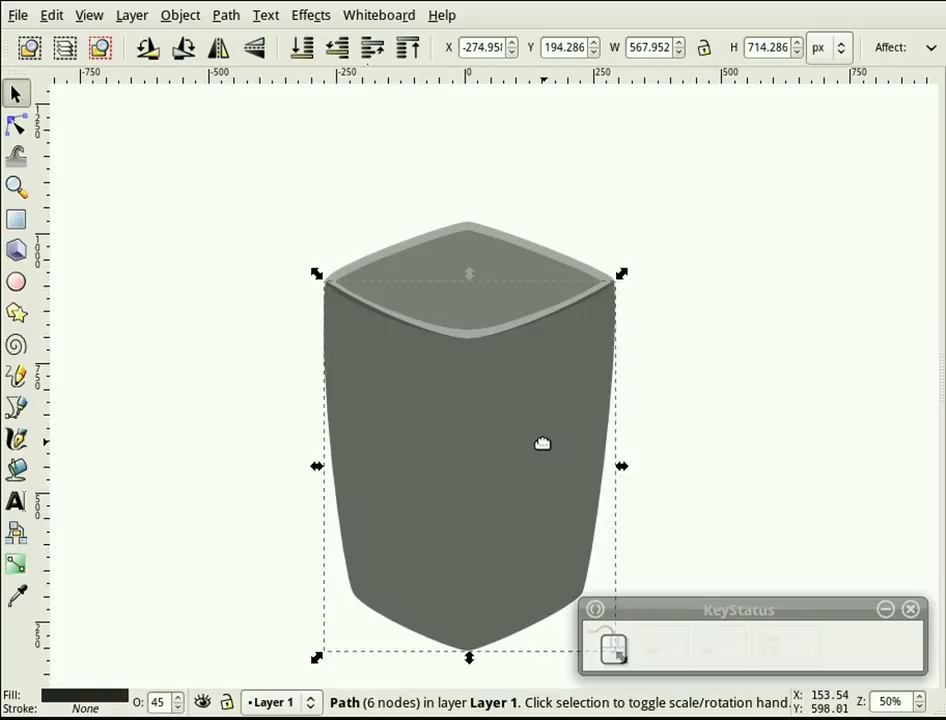
pyautogui.press('n')
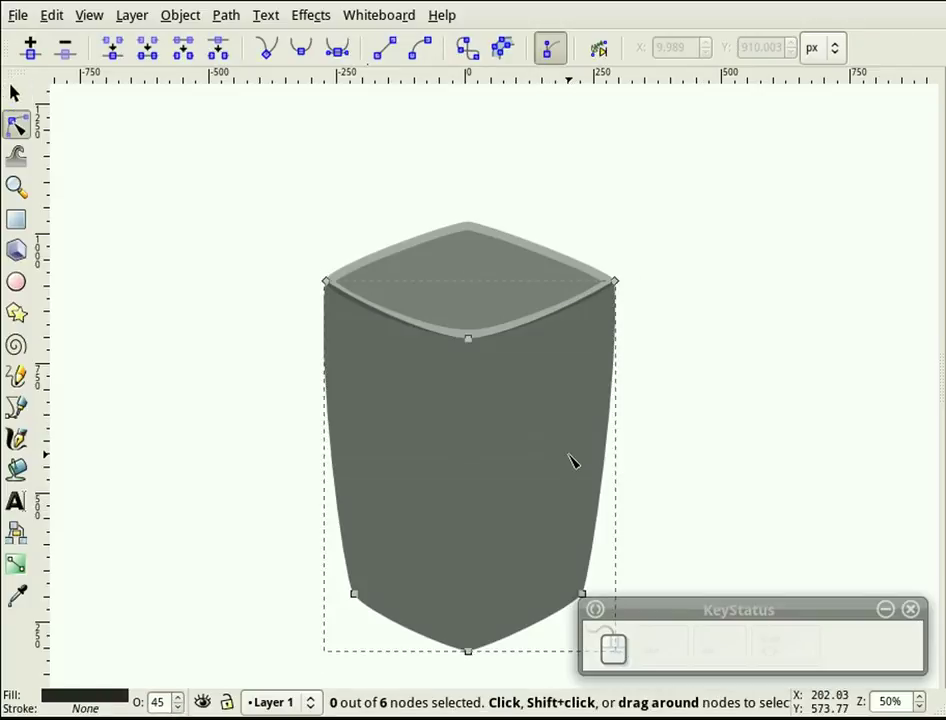
pyautogui.moveTo(644, 258); pyautogui.dragTo(588, 626)
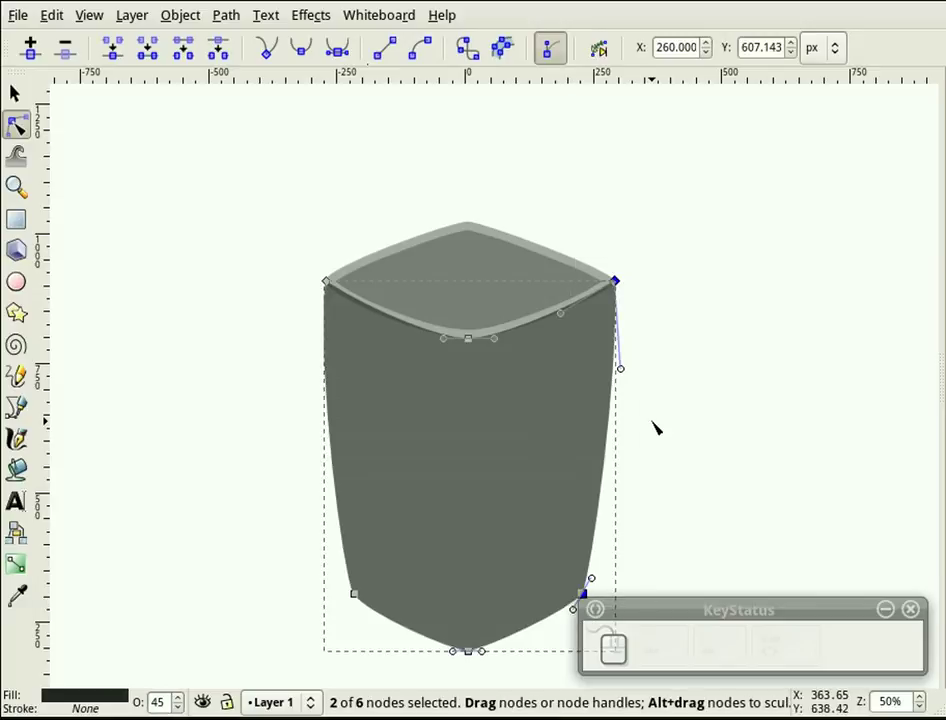
pyautogui.press('Delete')
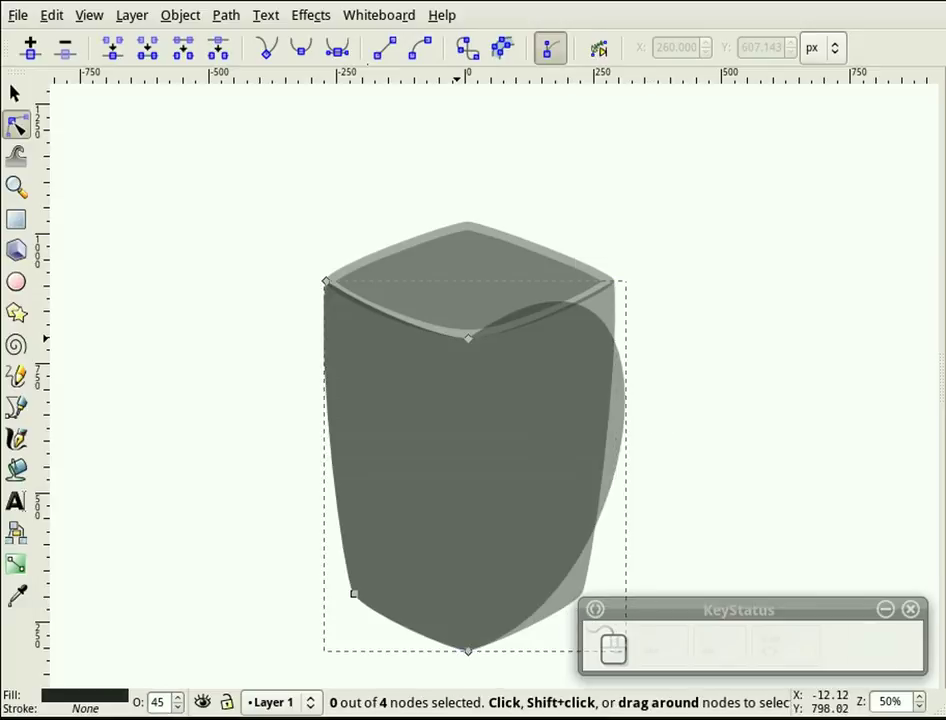
# - Straighten the tint's right edge so it runs straight down the bin's front corner
pyautogui.click(470, 341)
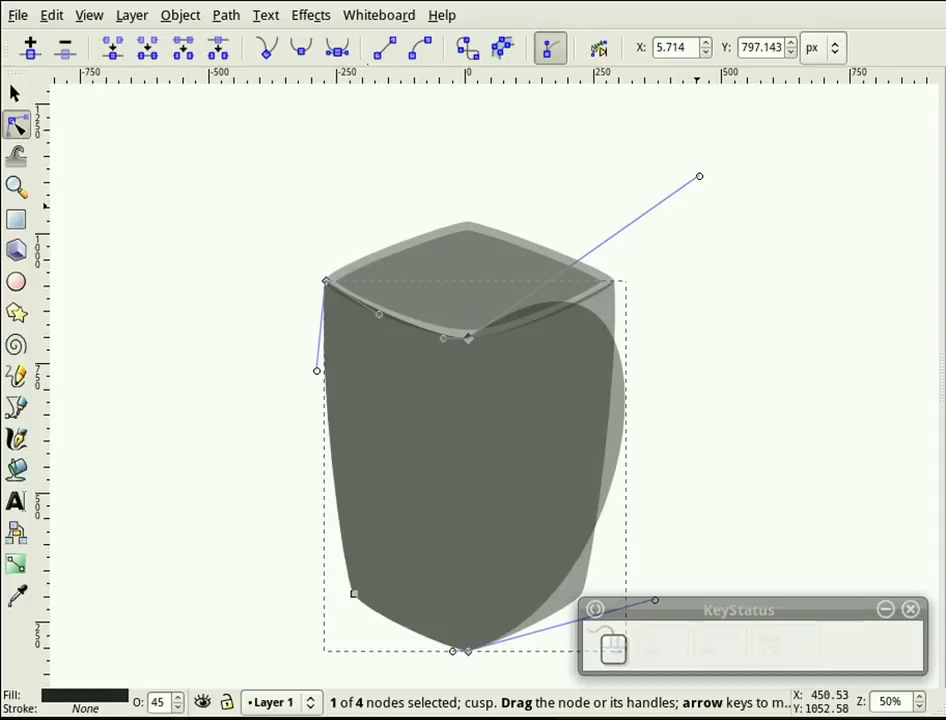
pyautogui.moveTo(700, 178); pyautogui.dragTo(466, 470)
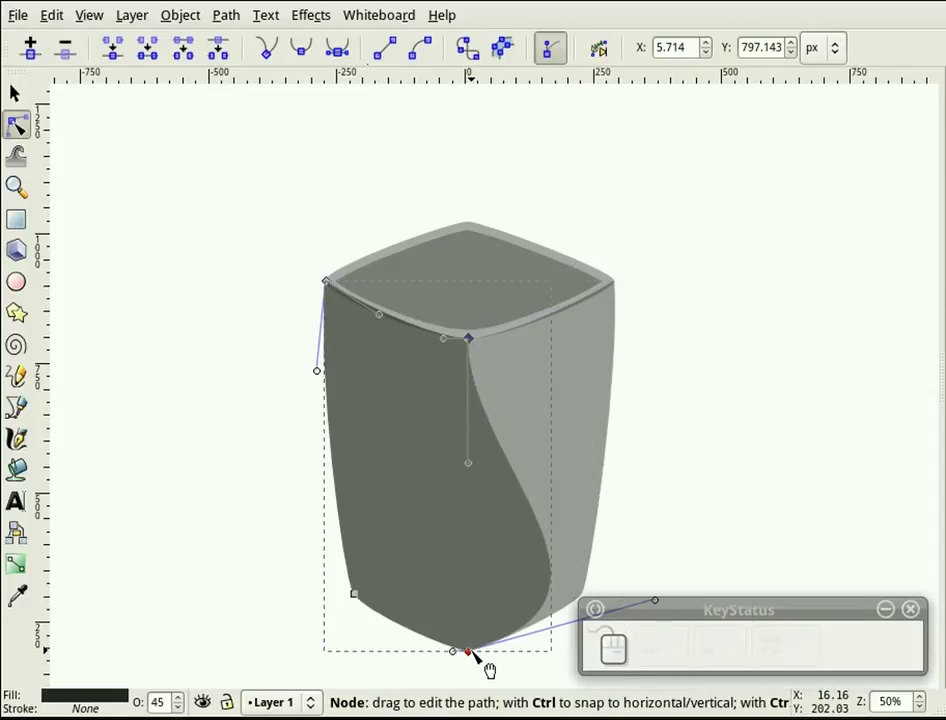
pyautogui.click(472, 652)
pyautogui.press('ctrl')
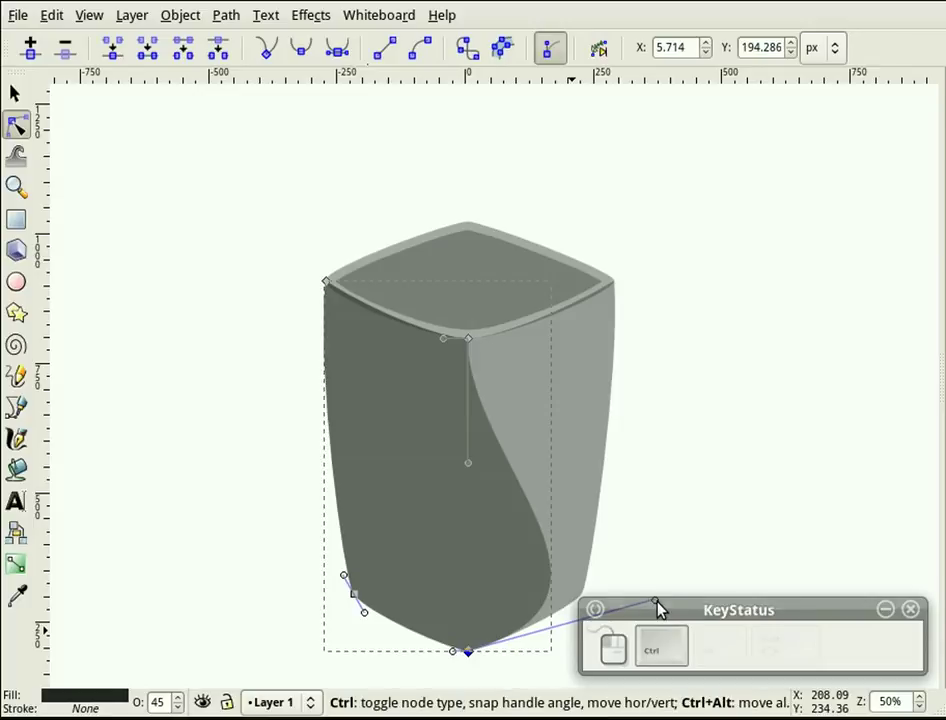
pyautogui.moveTo(656, 608)
pyautogui.mouseDown()
pyautogui.moveTo(612, 585)
pyautogui.moveTo(676, 586)
pyautogui.moveTo(663, 621)
pyautogui.moveTo(676, 555)
pyautogui.moveTo(693, 116)
pyautogui.moveTo(653, 103)
pyautogui.mouseUp()
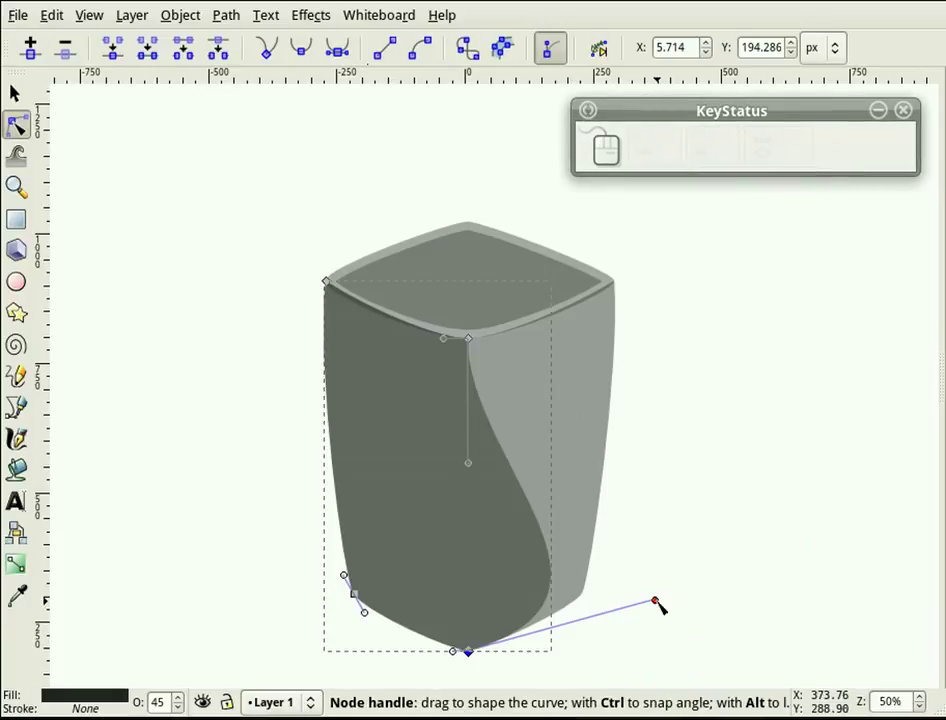
pyautogui.press('ctrl')
pyautogui.moveTo(656, 601); pyautogui.dragTo(474, 549)
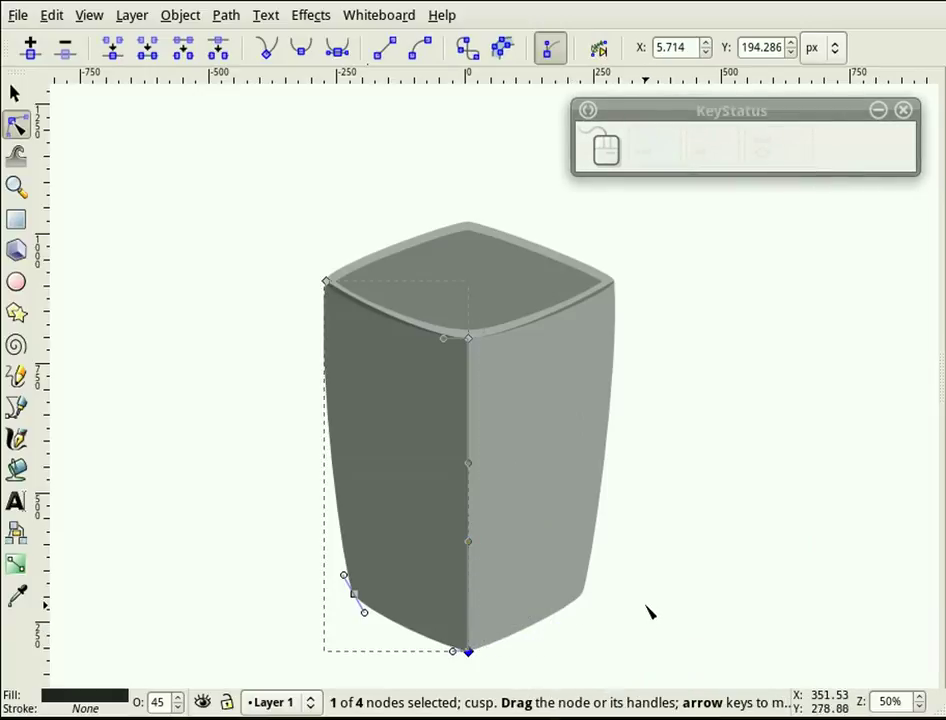
pyautogui.press('Escape')
# - Select the inner dark left panel beneath the stacked shapes and duplicate it
pyautogui.press('s')
pyautogui.click(468, 594)
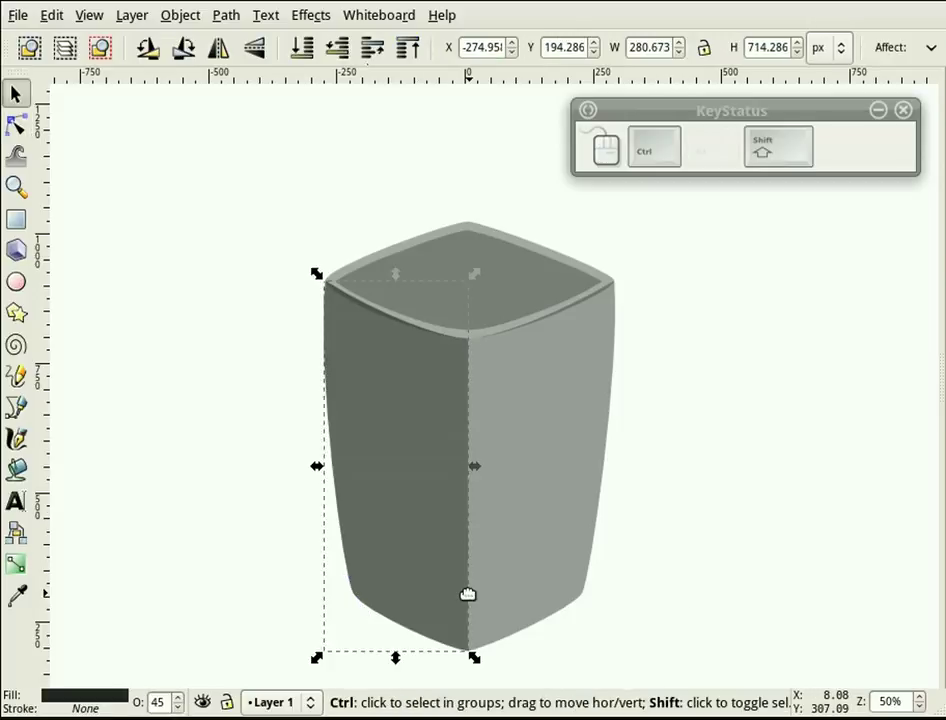
pyautogui.keyDown('ctrl'); pyautogui.keyDown('alt'); pyautogui.click(469, 600); pyautogui.keyUp('alt'); pyautogui.keyUp('ctrl')
pyautogui.keyDown('ctrl'); pyautogui.keyDown('alt'); pyautogui.click(471, 600); pyautogui.keyUp('alt'); pyautogui.keyUp('ctrl')
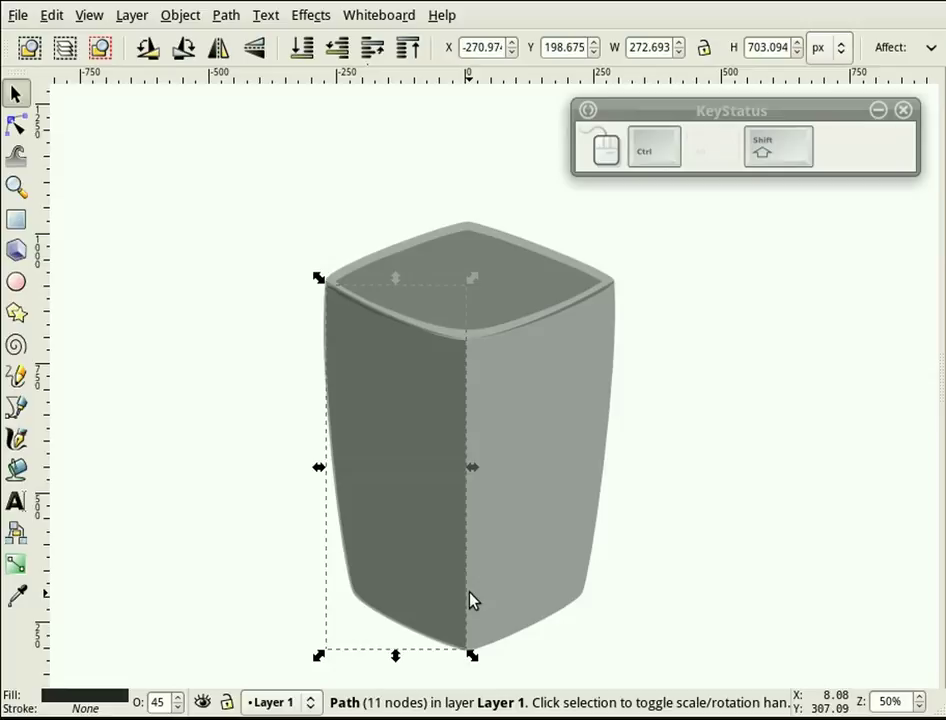
pyautogui.keyDown('ctrl'); pyautogui.keyDown('alt'); pyautogui.click(473, 600); pyautogui.keyUp('alt'); pyautogui.keyUp('ctrl')
pyautogui.keyDown('ctrl'); pyautogui.keyDown('alt'); pyautogui.click(473, 600); pyautogui.keyUp('alt'); pyautogui.keyUp('ctrl')
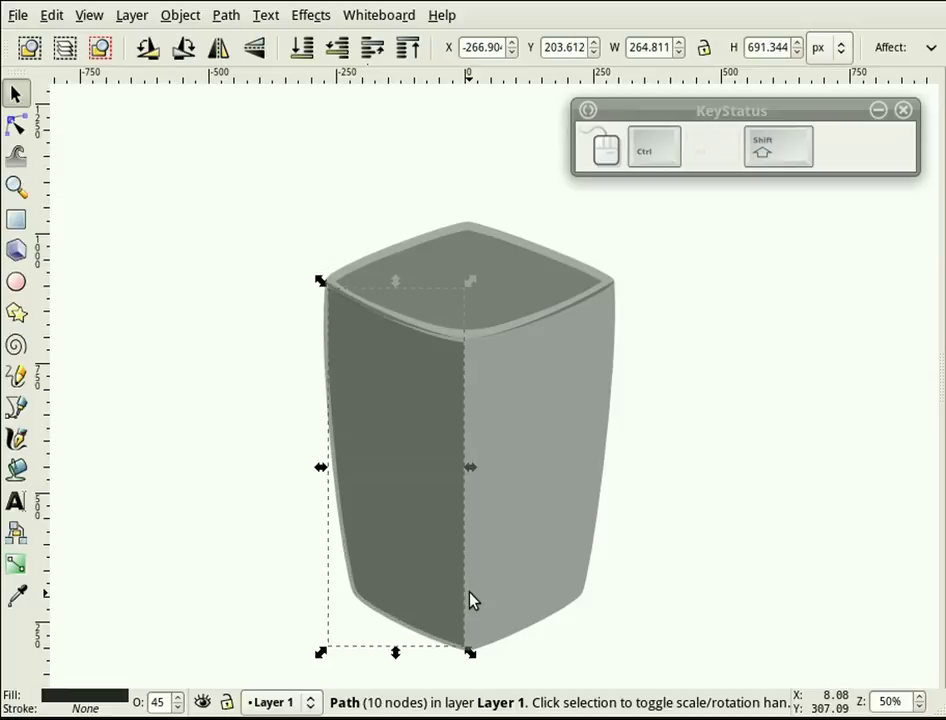
pyautogui.keyDown('ctrl'); pyautogui.keyDown('alt'); pyautogui.click(473, 600); pyautogui.keyUp('alt'); pyautogui.keyUp('ctrl')
pyautogui.keyDown('ctrl'); pyautogui.keyDown('alt'); pyautogui.click(473, 600); pyautogui.keyUp('alt'); pyautogui.keyUp('ctrl')
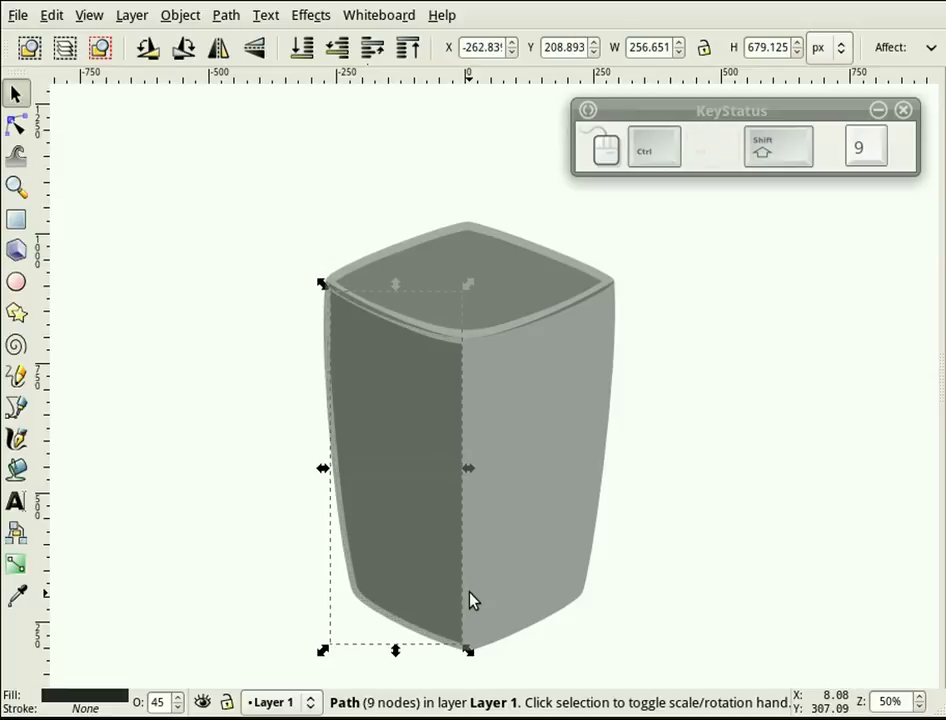
pyautogui.keyDown('ctrl'); pyautogui.keyDown('alt'); pyautogui.click(473, 600); pyautogui.keyUp('alt'); pyautogui.keyUp('ctrl')
pyautogui.keyDown('ctrl'); pyautogui.keyDown('alt'); pyautogui.click(473, 600); pyautogui.keyUp('alt'); pyautogui.keyUp('ctrl')
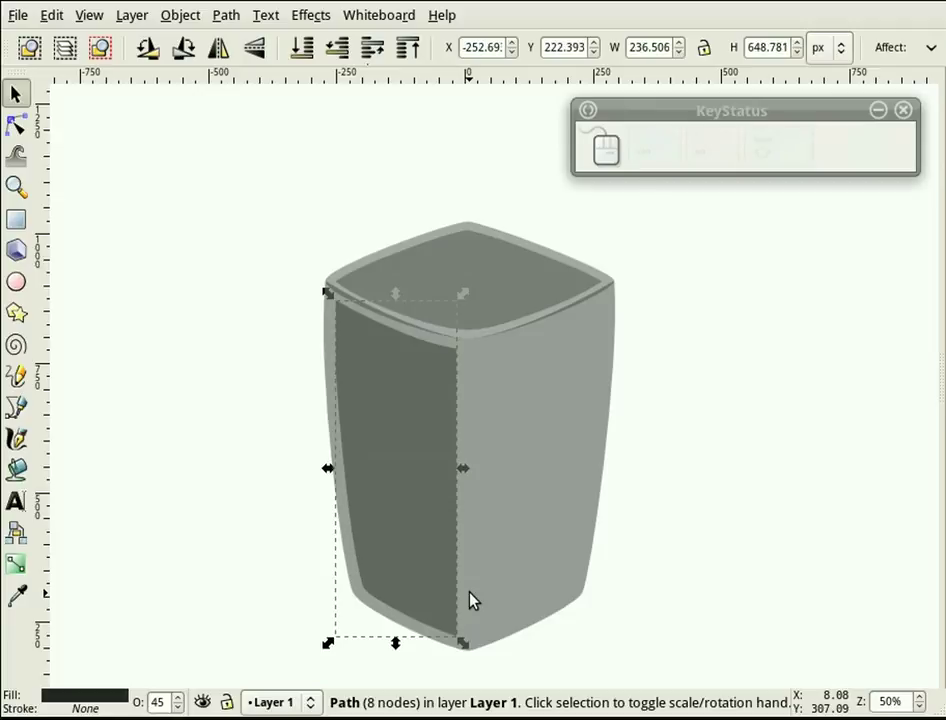
pyautogui.click(733, 426)
pyautogui.keyDown('ctrl'); pyautogui.click(384, 431); pyautogui.keyUp('ctrl')
pyautogui.hotkey('ctrl', 'd')
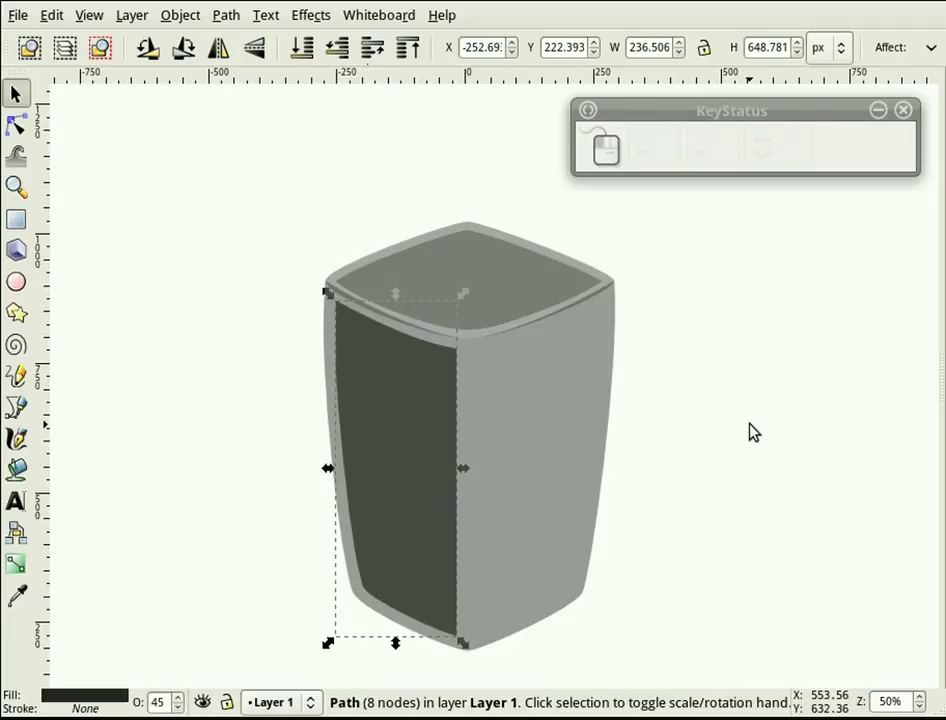
# - Flip the left panel copy horizontally and move it onto the bin's right face
pyautogui.click(750, 433)
pyautogui.keyDown('ctrl'); pyautogui.click(434, 456); pyautogui.keyUp('ctrl')
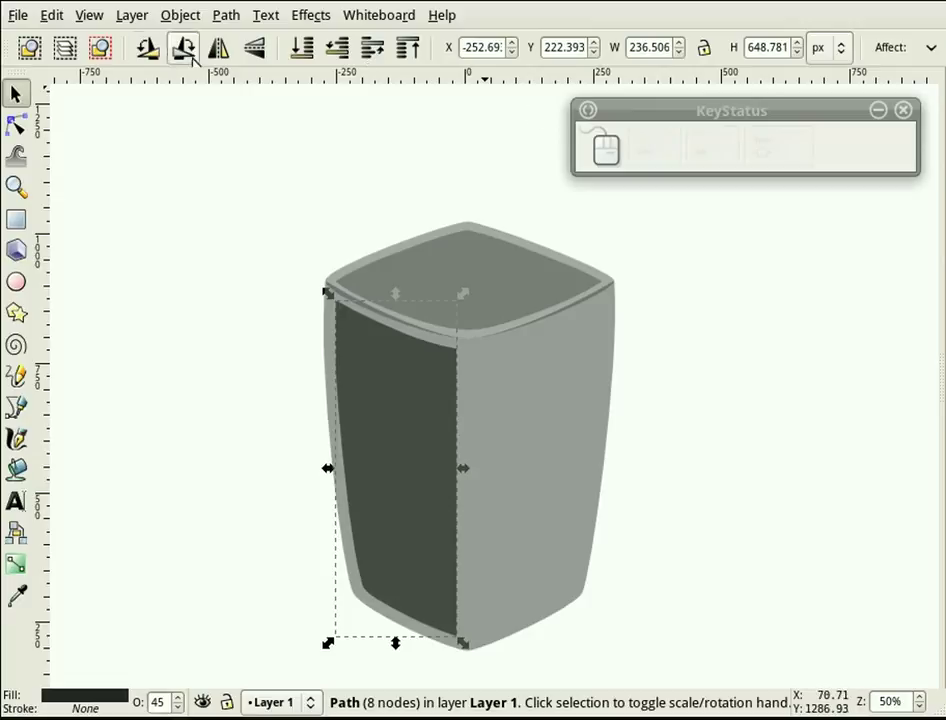
pyautogui.click(220, 50)
pyautogui.moveTo(391, 488); pyautogui.dragTo(541, 492)
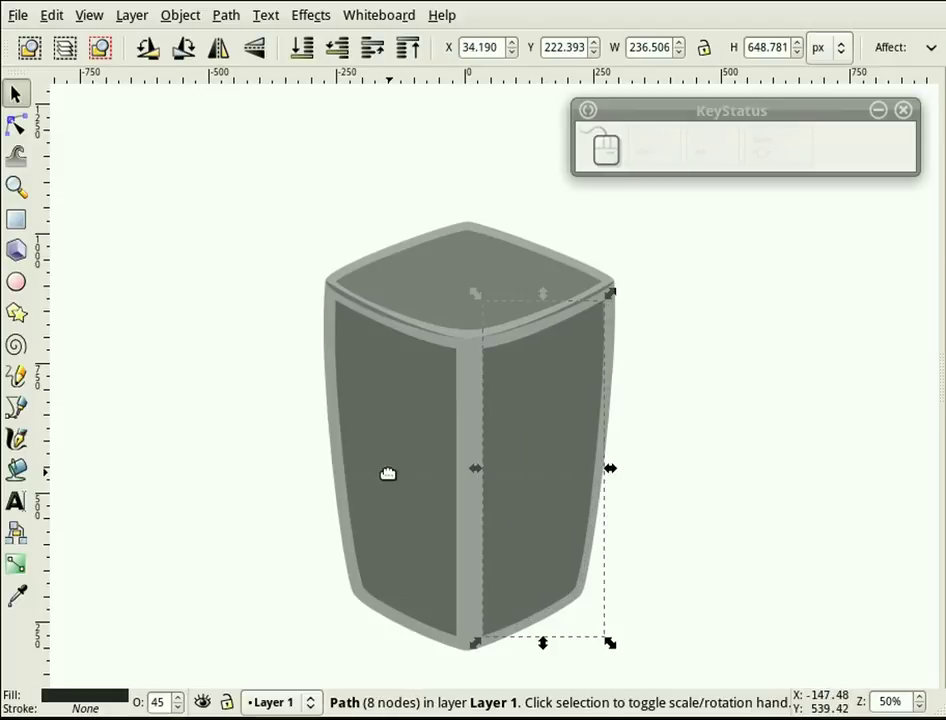
pyautogui.click(697, 404)
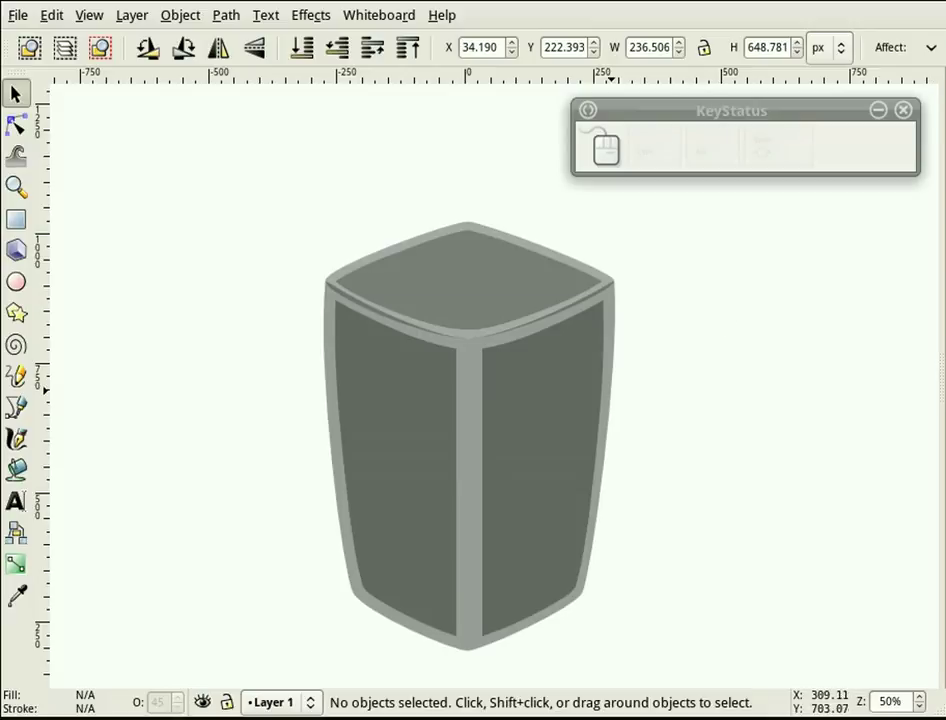
pyautogui.click(469, 399)
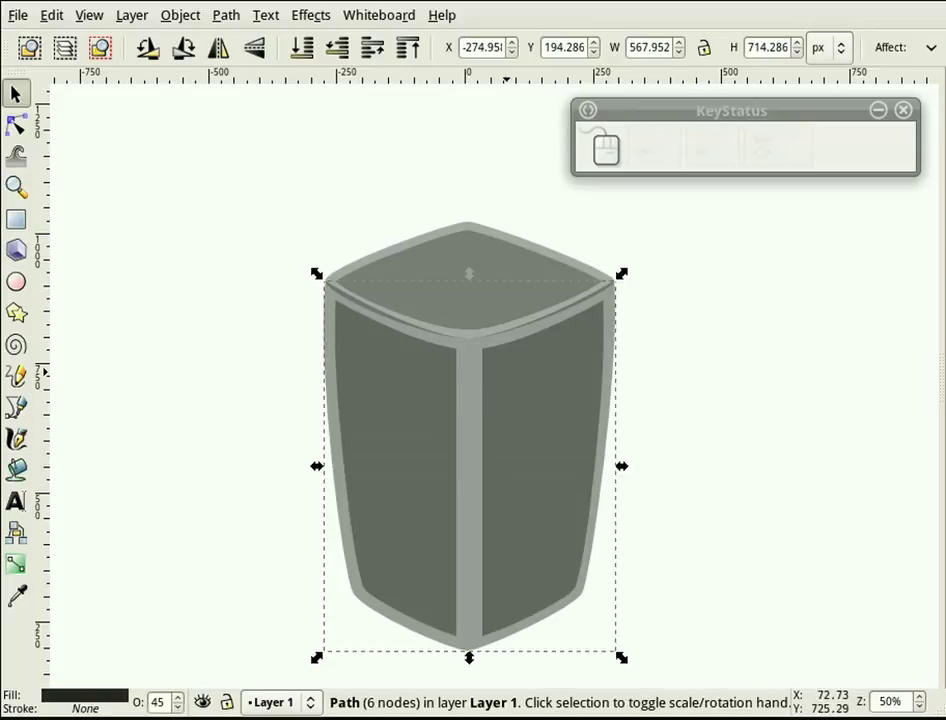
# - Make the bin's outer shape 100% opaque and light grey (Lightness about 186)
pyautogui.hotkey('shift', 'ctrl', 'f')
pyautogui.moveTo(720, 97); pyautogui.dragTo(680, 97)
pyautogui.moveTo(727, 571); pyautogui.dragTo(859, 570)
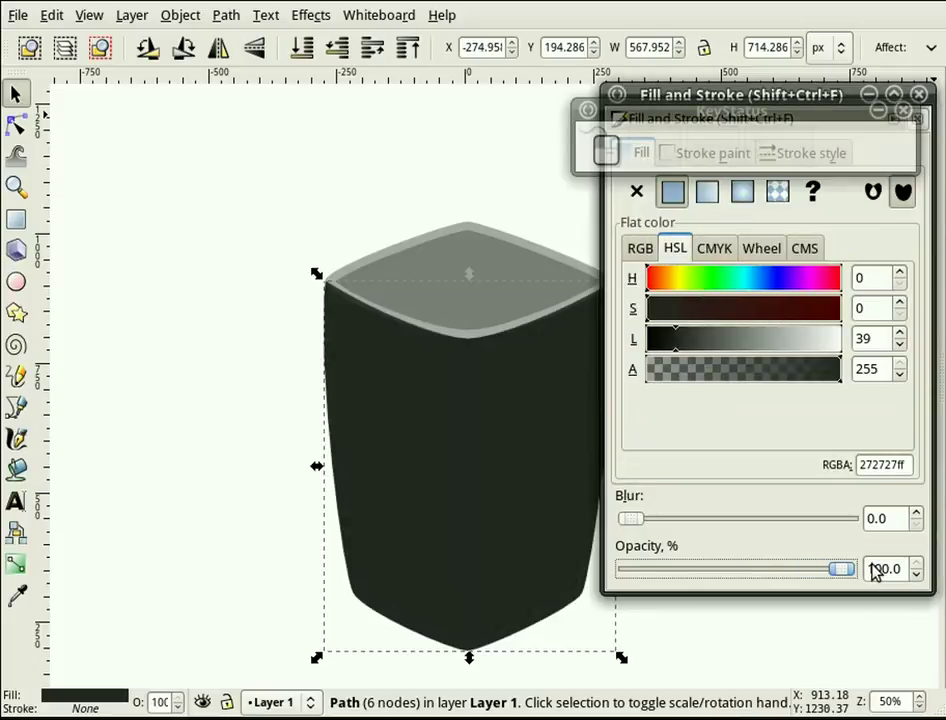
pyautogui.moveTo(677, 342); pyautogui.dragTo(804, 355)
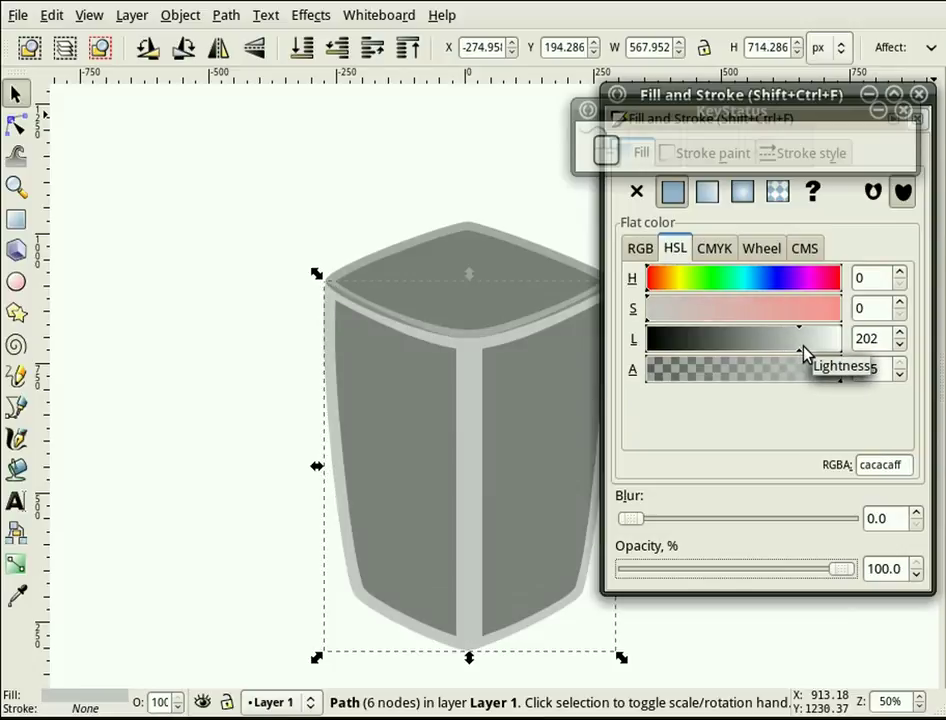
pyautogui.moveTo(791, 347); pyautogui.dragTo(789, 347)
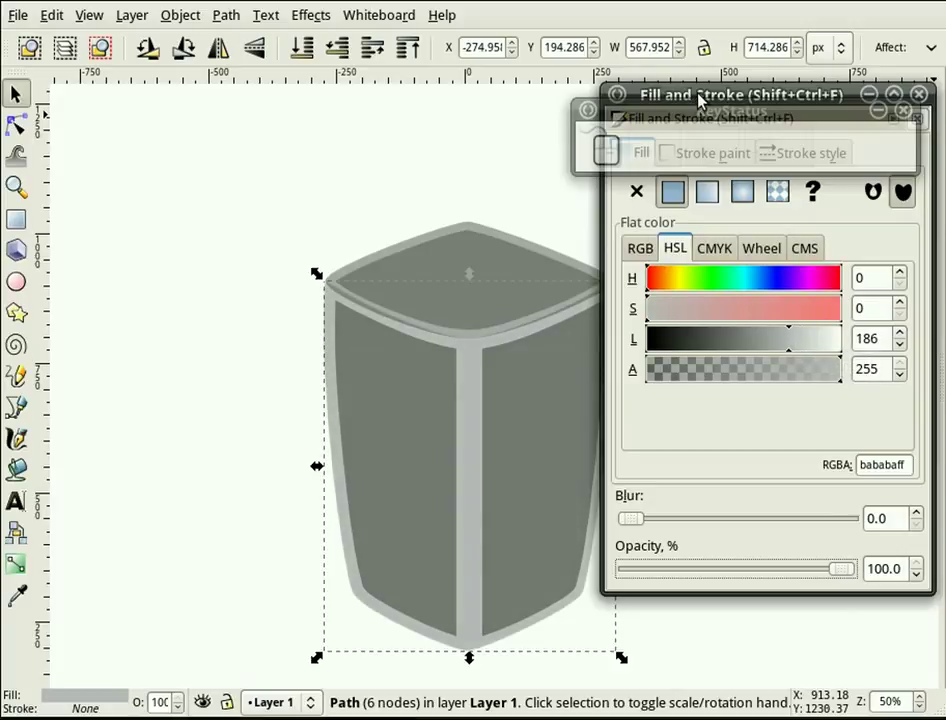
pyautogui.moveTo(707, 110)
pyautogui.mouseDown()
pyautogui.moveTo(221, 127)
pyautogui.moveTo(186, 119)
pyautogui.mouseUp()
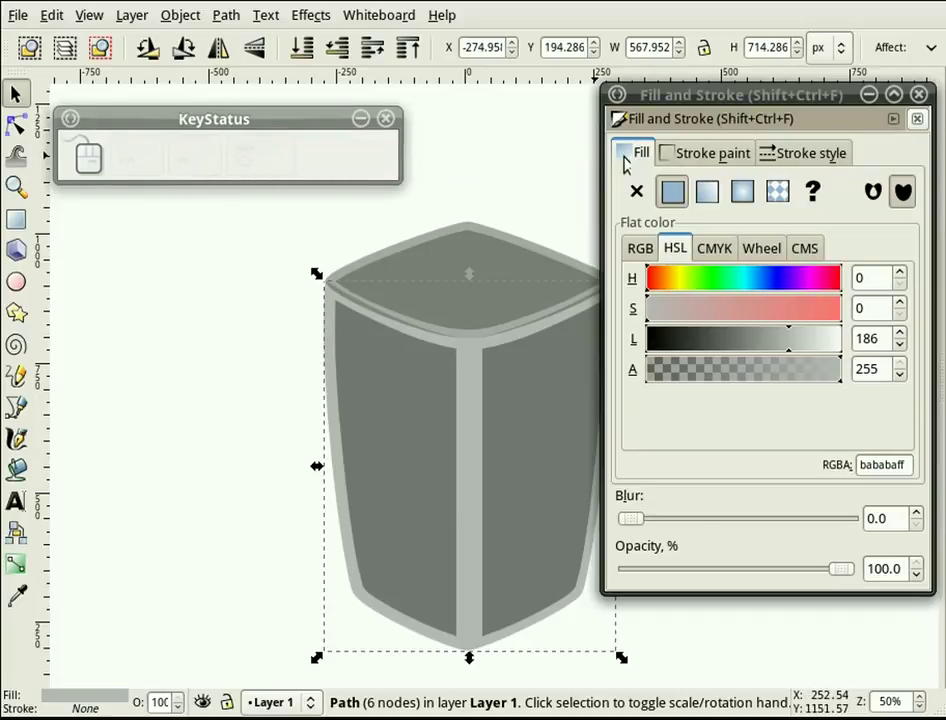
pyautogui.click(535, 183)
# - Make both face panels 100% opaque medium grey 6a6a6a (Lightness about 104)
pyautogui.click(380, 395)
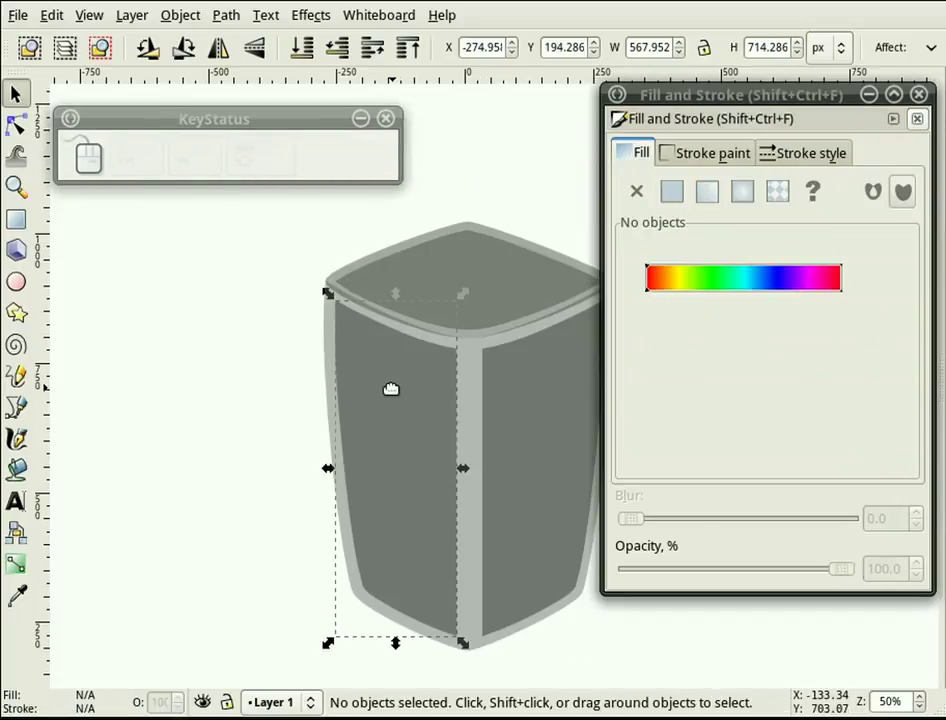
pyautogui.keyDown('shift'); pyautogui.click(532, 416); pyautogui.keyUp('shift')
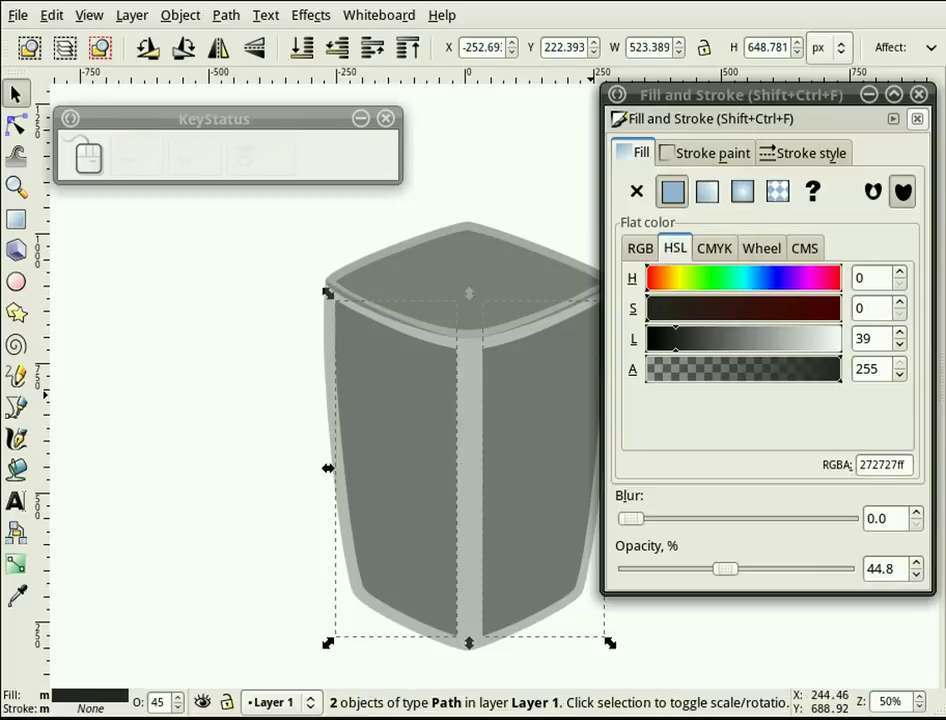
pyautogui.click(731, 570)
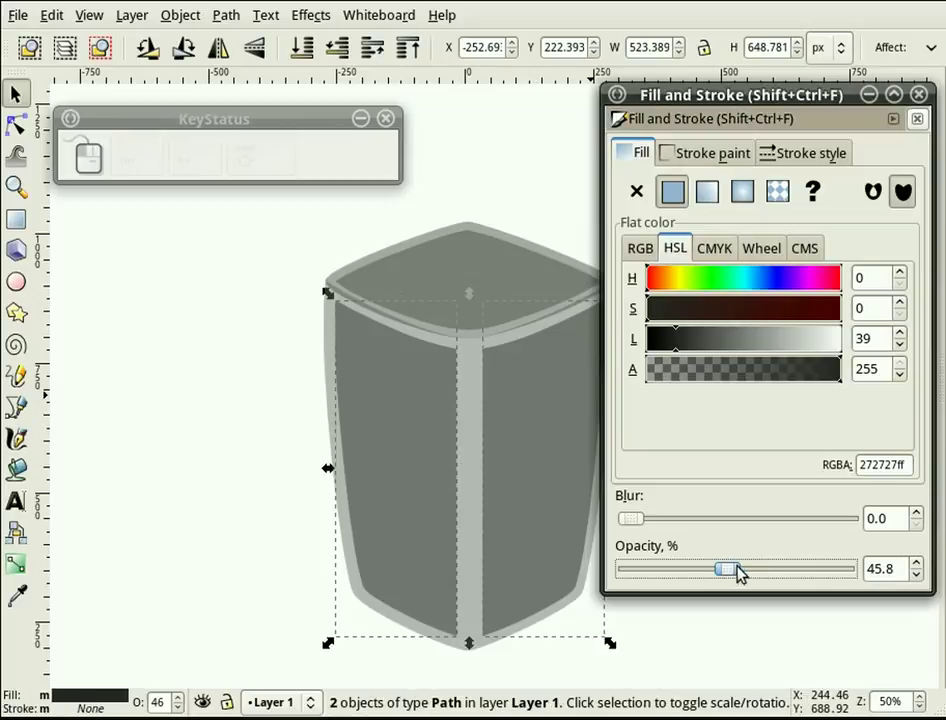
pyautogui.moveTo(738, 572); pyautogui.dragTo(857, 568)
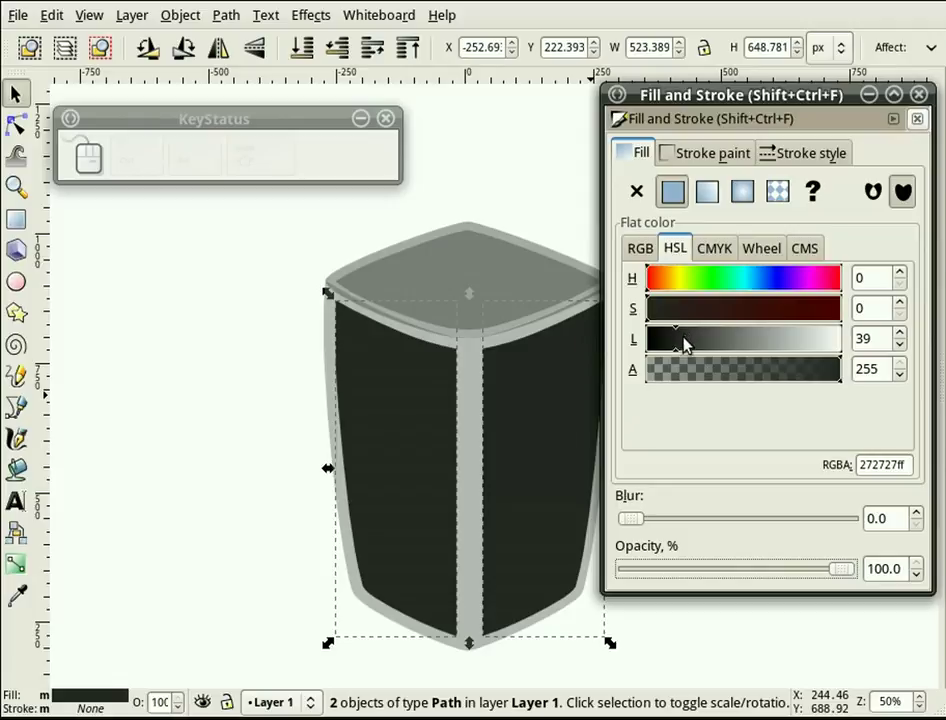
pyautogui.moveTo(688, 345); pyautogui.dragTo(726, 345)
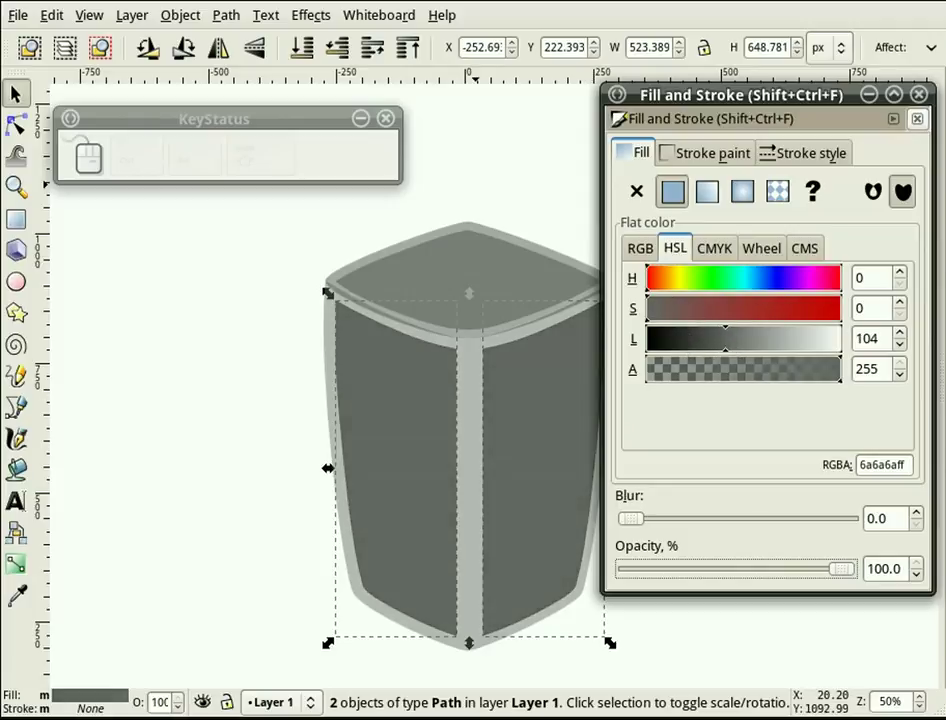
pyautogui.click(490, 204)
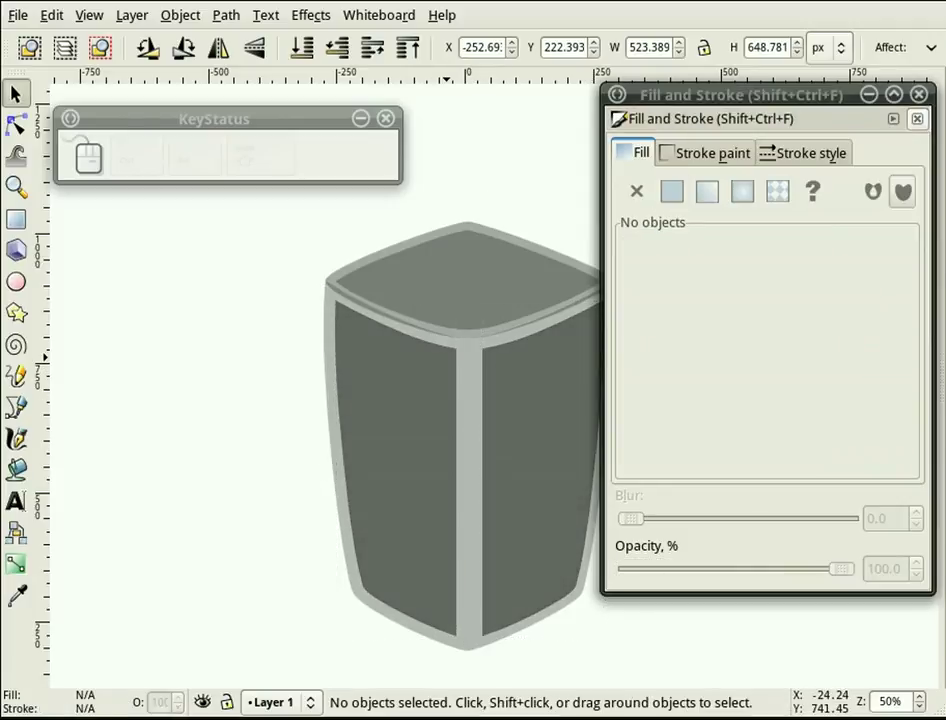
# - Make the bin's top interior face fully opaque and a lighter grey
pyautogui.keyDown('ctrl'); pyautogui.scroll(1, 541, 232); pyautogui.keyUp('ctrl')
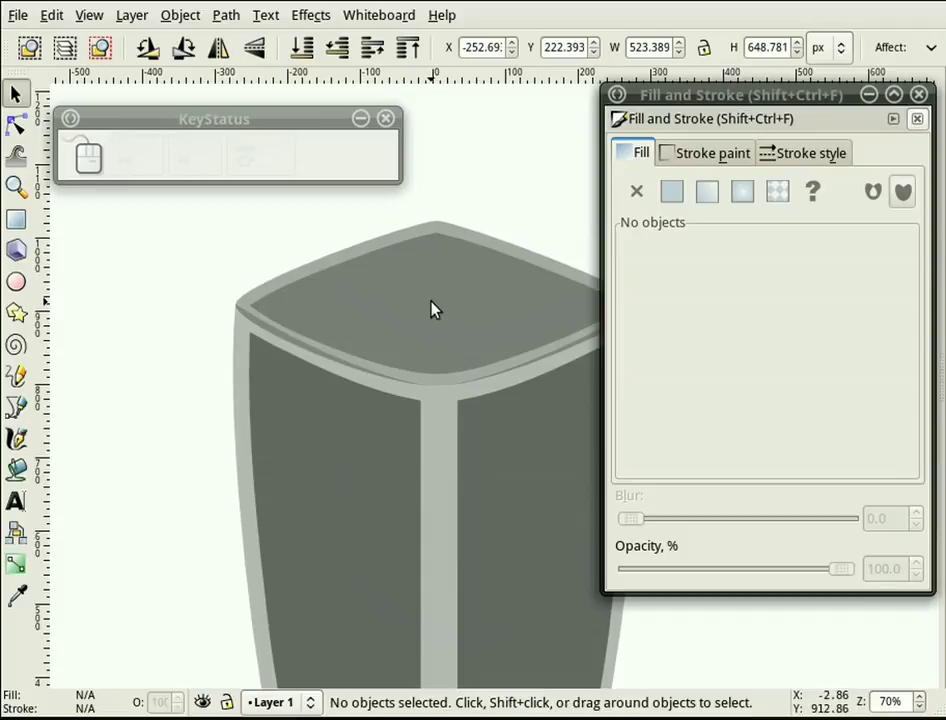
pyautogui.keyDown('ctrl'); pyautogui.scroll(2, 440, 230); pyautogui.keyUp('ctrl')
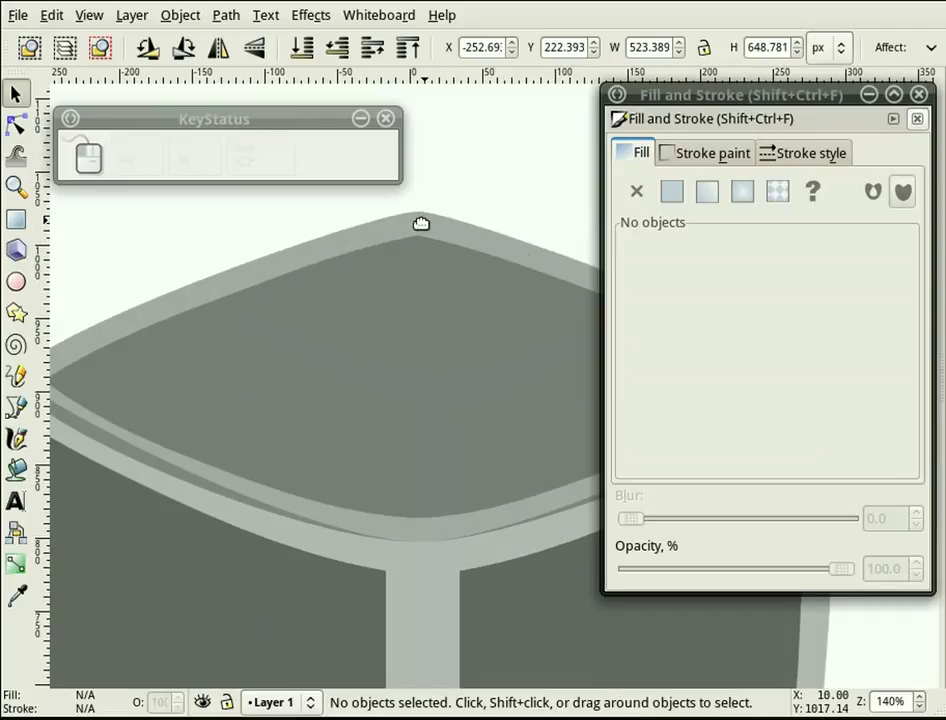
pyautogui.click(420, 216)
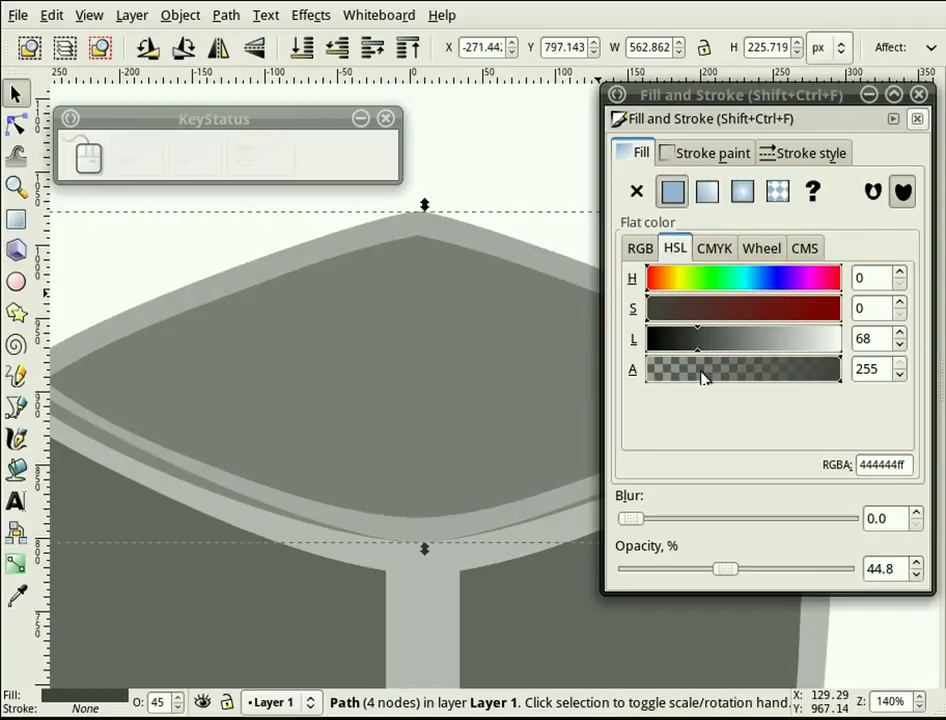
pyautogui.moveTo(729, 570); pyautogui.dragTo(883, 578)
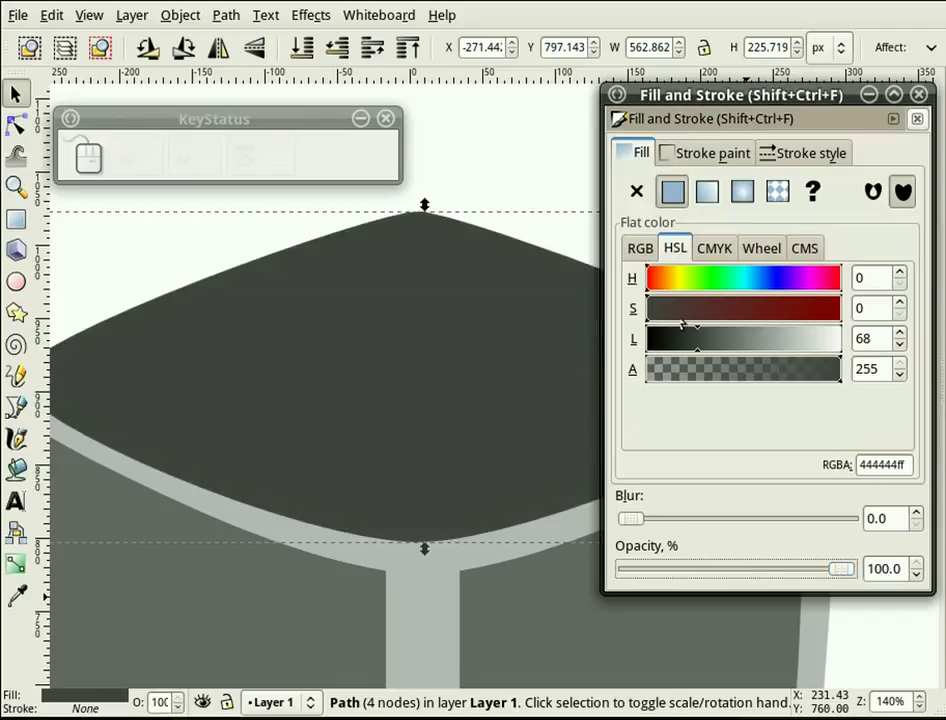
pyautogui.moveTo(700, 345); pyautogui.dragTo(768, 340)
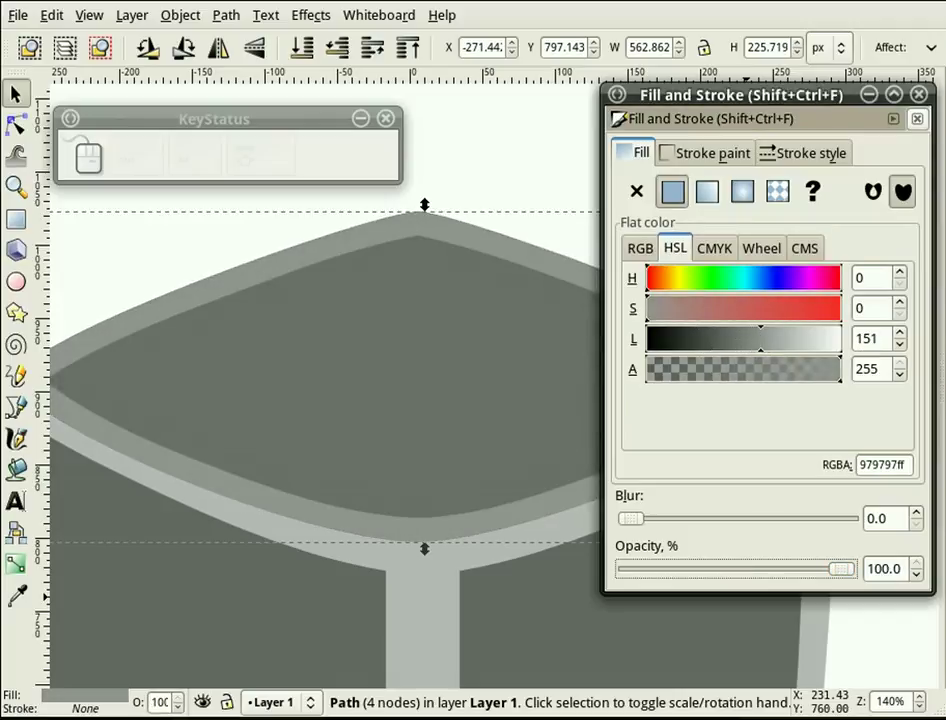
pyautogui.press('Escape')
# - Make the translucent top face fully opaque mid grey 777777
pyautogui.click(426, 306)
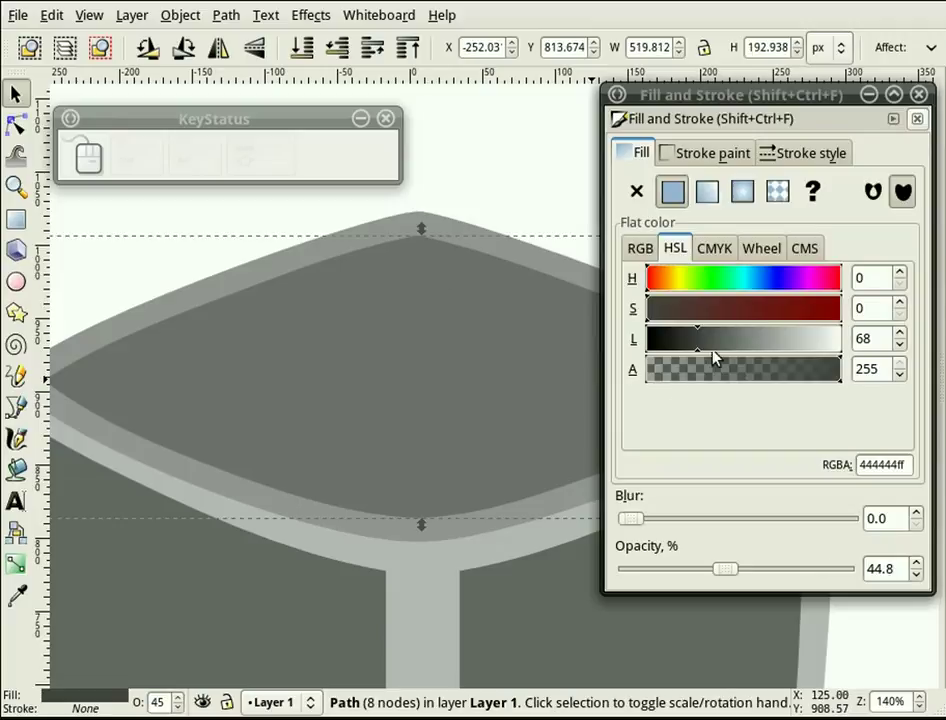
pyautogui.moveTo(729, 570); pyautogui.dragTo(866, 570)
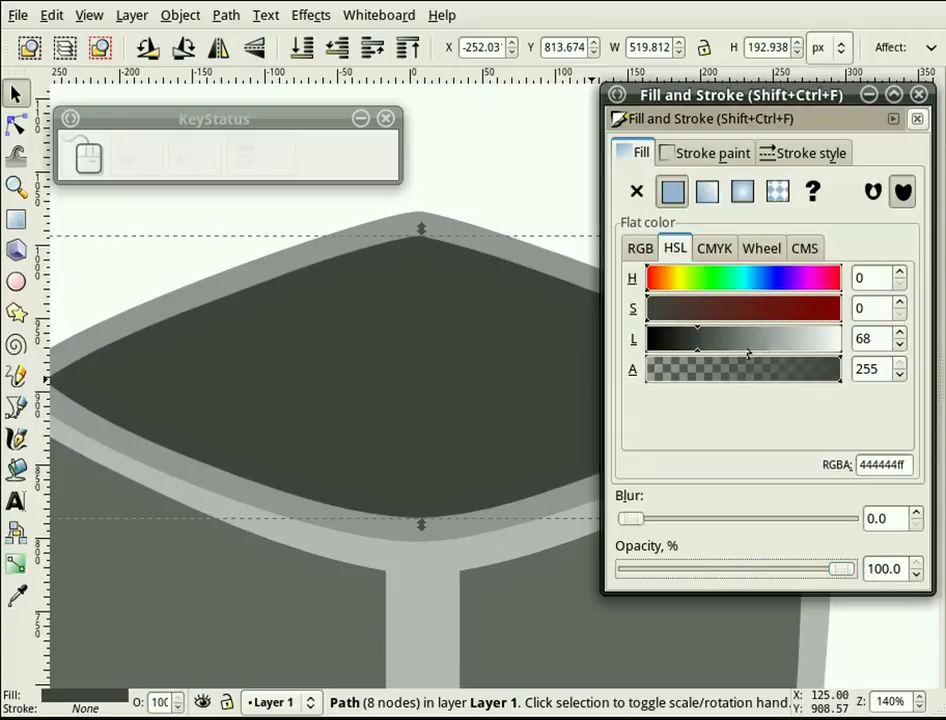
pyautogui.moveTo(730, 348); pyautogui.dragTo(734, 348)
pyautogui.moveTo(671, 97); pyautogui.dragTo(945, 97)
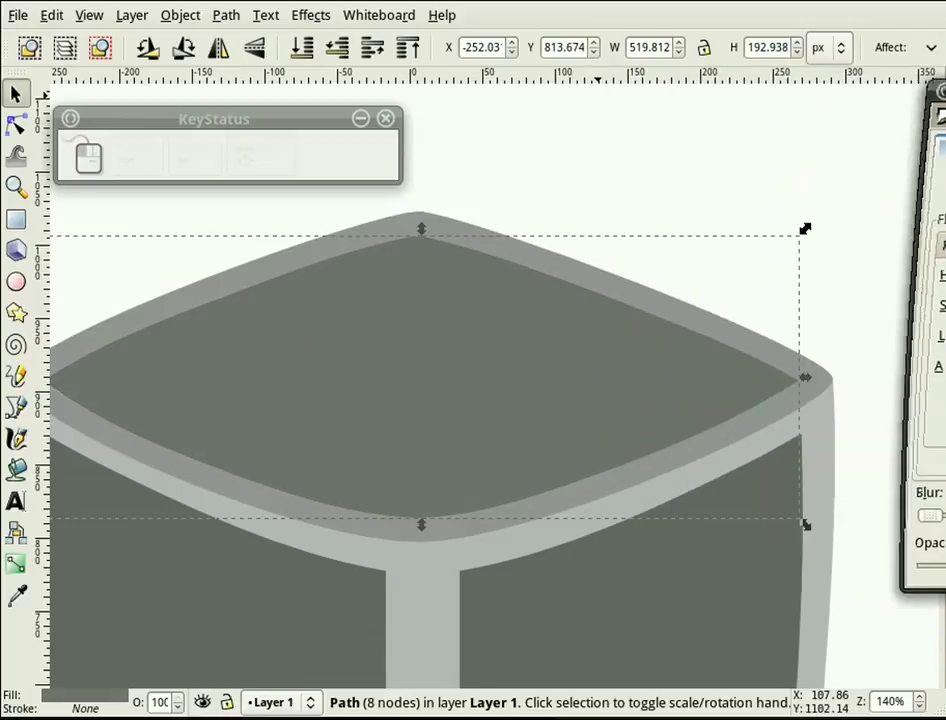
pyautogui.moveTo(602, 72); pyautogui.dragTo(807, 158)
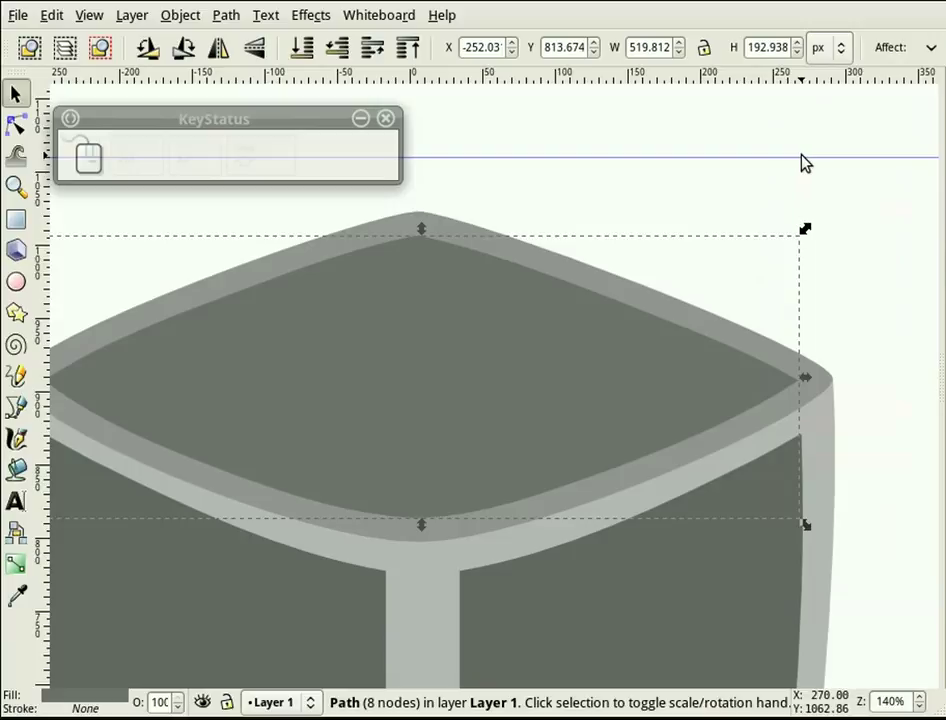
pyautogui.click(766, 190)
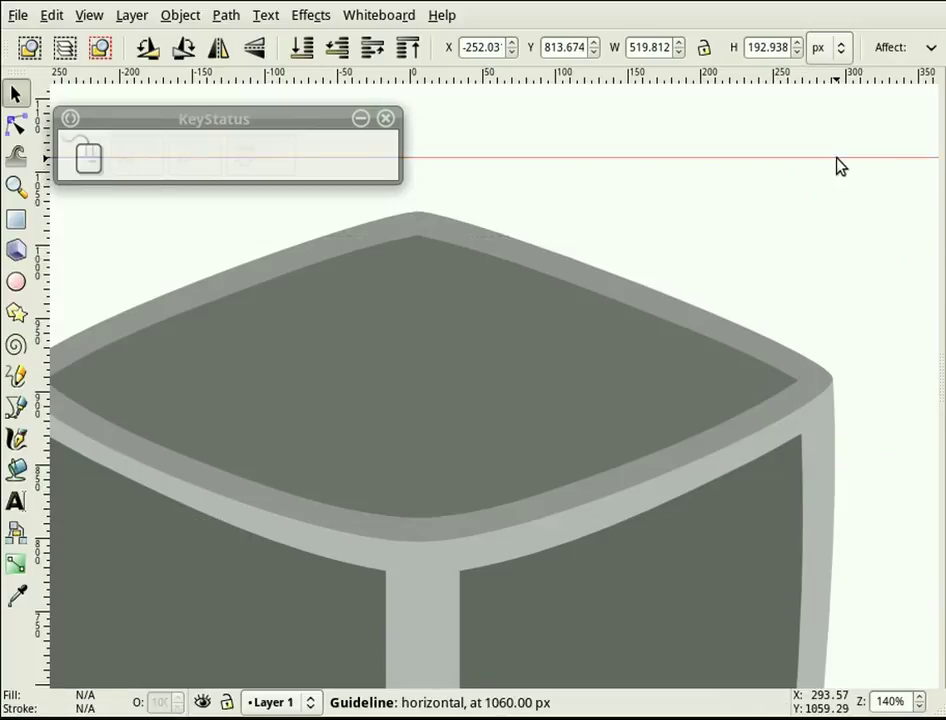
pyautogui.moveTo(836, 157); pyautogui.dragTo(818, 78)
# - Zoom to 50%, select the bin's left side panel and open Fill and Stroke
pyautogui.scroll(-5, 815, 205)
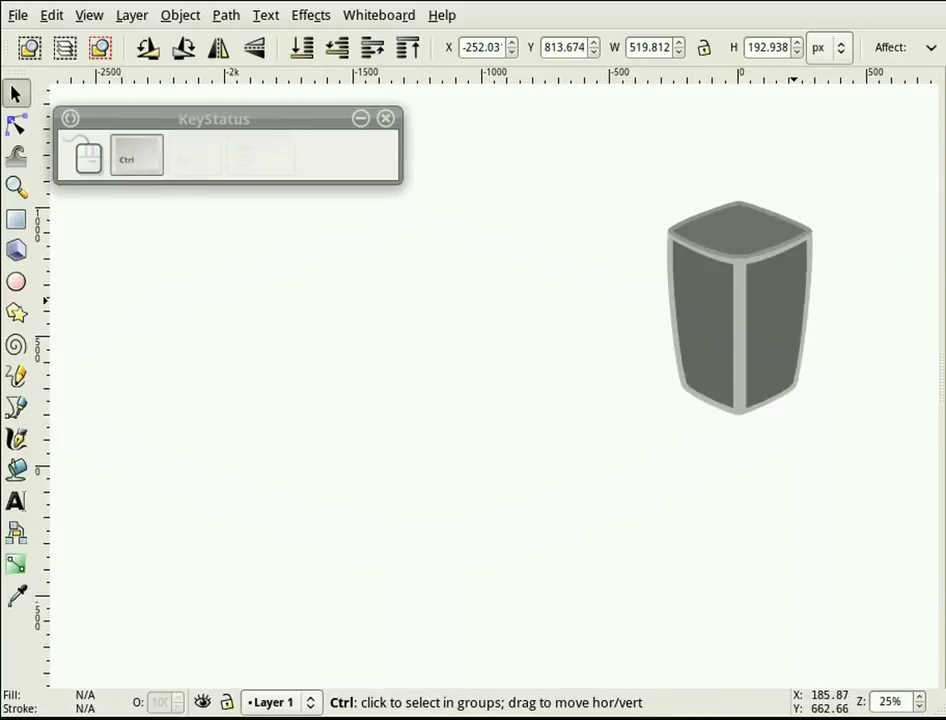
pyautogui.scroll(2, 862, 313)
pyautogui.scroll(1, 771, 131)
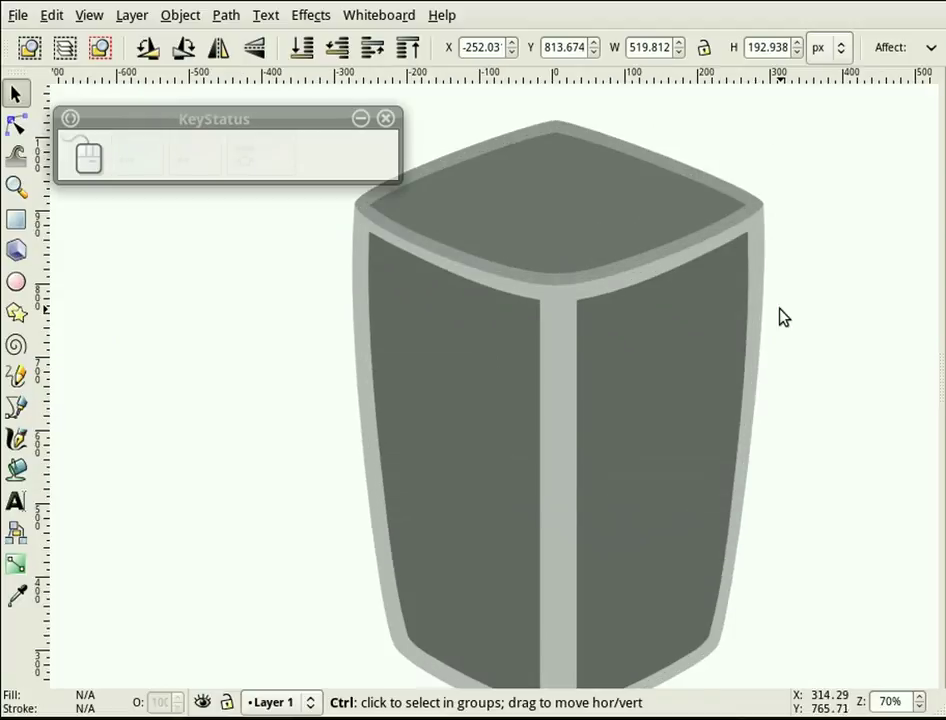
pyautogui.scroll(-1, 783, 321)
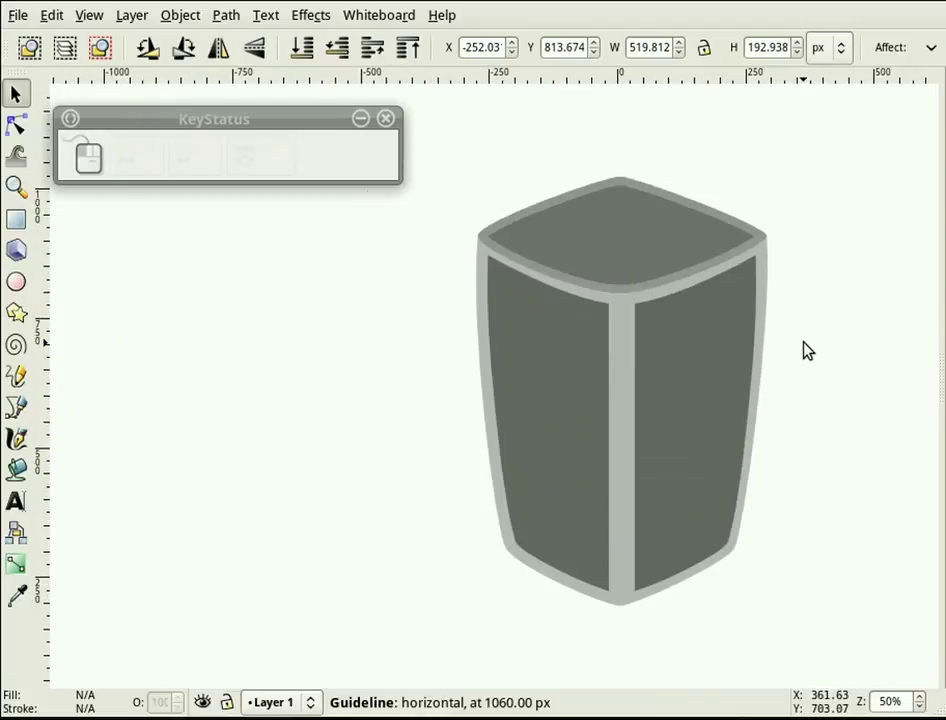
pyautogui.click(560, 404)
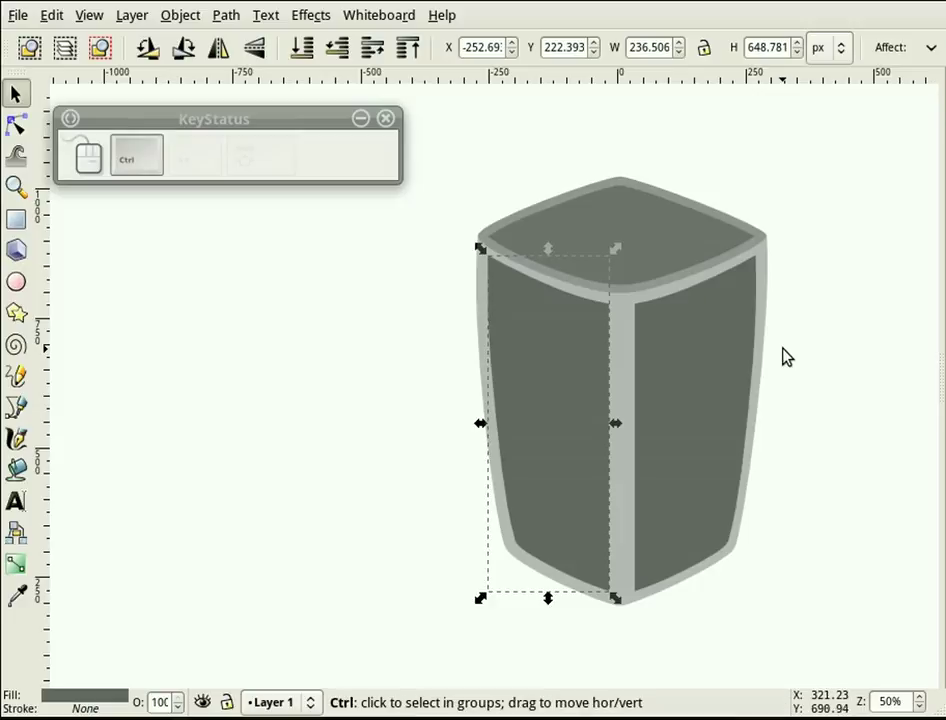
pyautogui.hotkey('ctrl', 'Right')
pyautogui.hotkey('ctrl', 'Right')
pyautogui.hotkey('ctrl', 'Right')
pyautogui.hotkey('ctrl', 'Right')
pyautogui.hotkey('ctrl', 'Right')
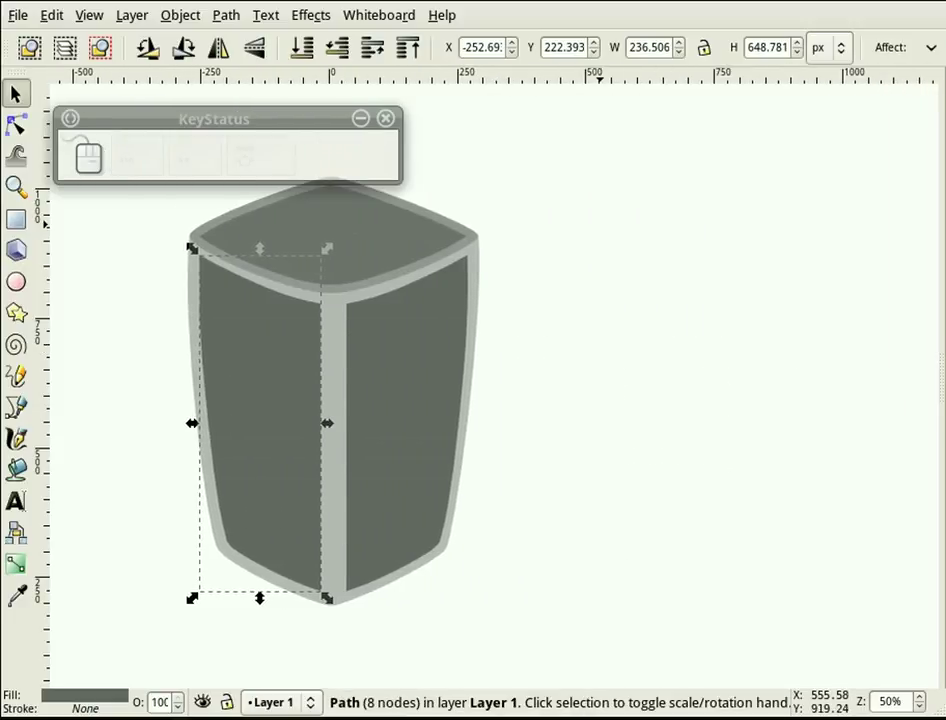
pyautogui.moveTo(277, 122); pyautogui.dragTo(284, 103)
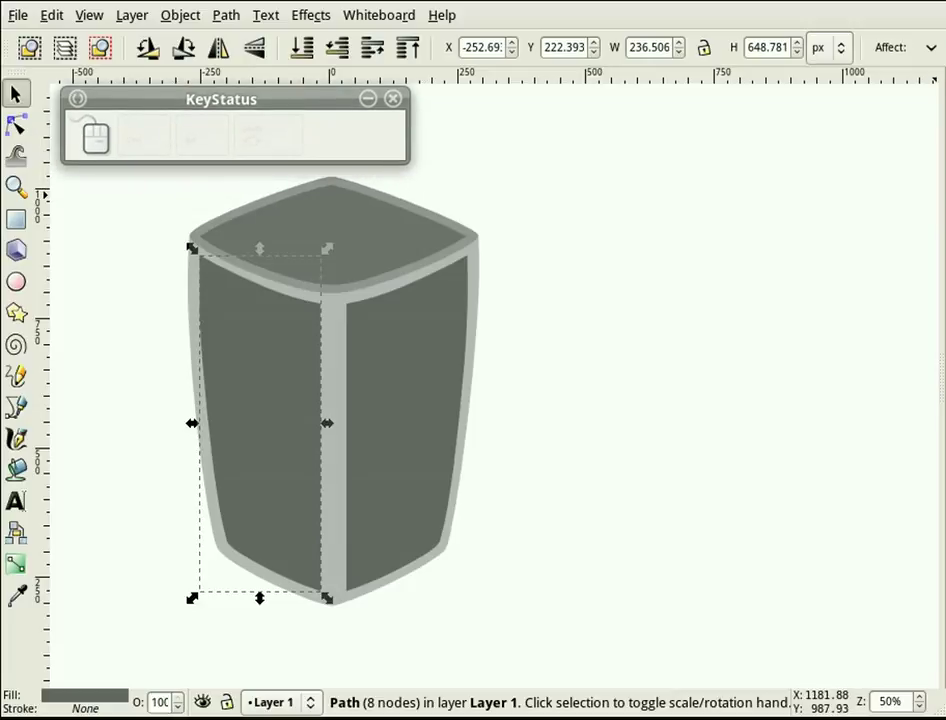
pyautogui.hotkey('ctrl', 'shift', 'f')
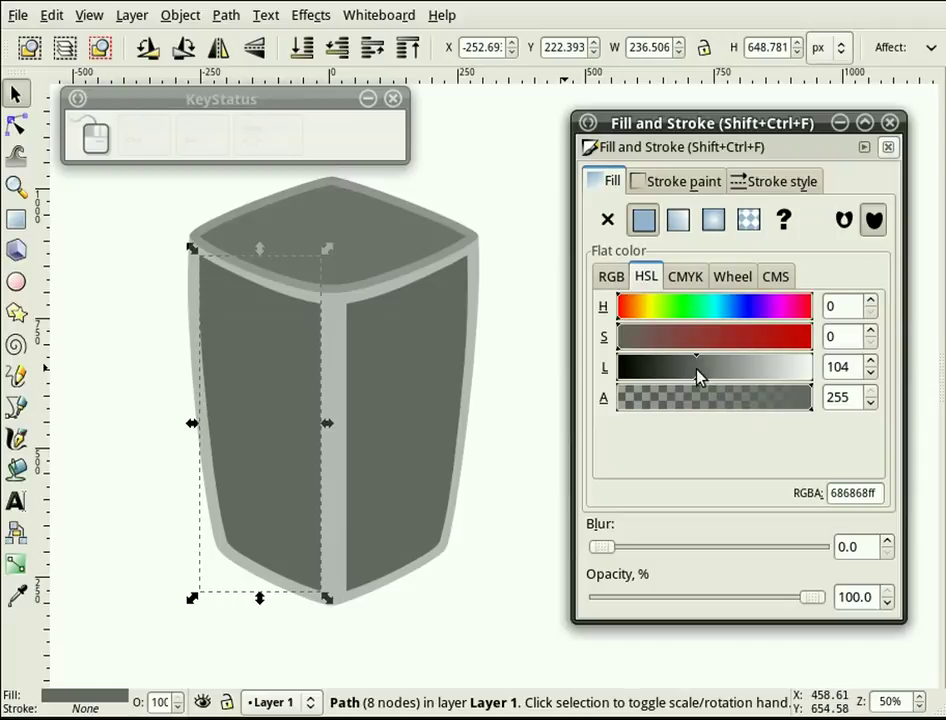
# - Lighten the left side panel's grey and blur it to 7
pyautogui.moveTo(697, 376); pyautogui.dragTo(726, 376)
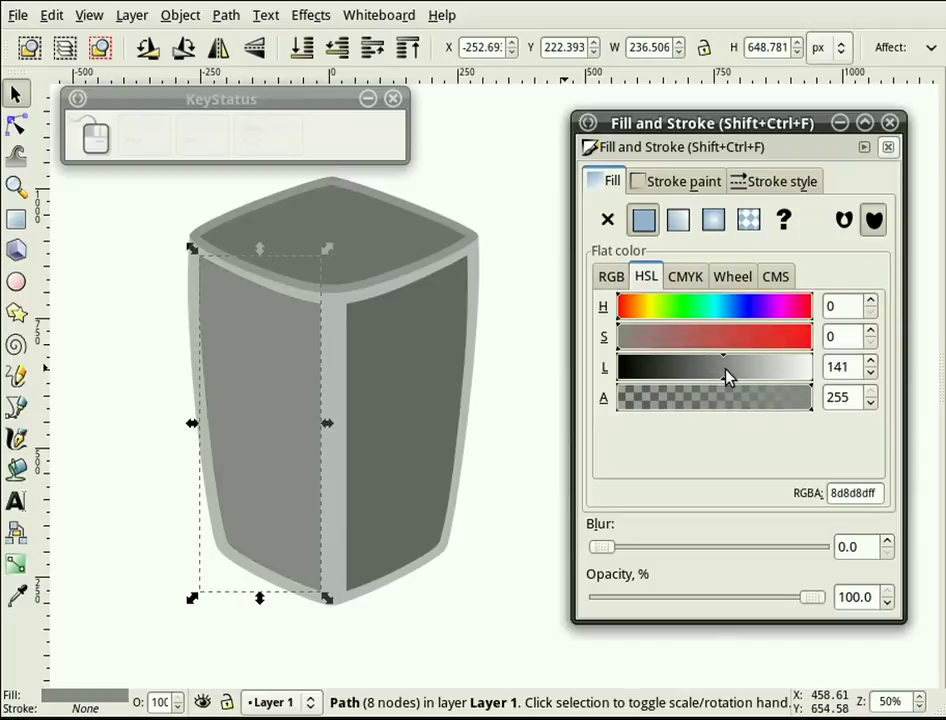
pyautogui.click(888, 541)
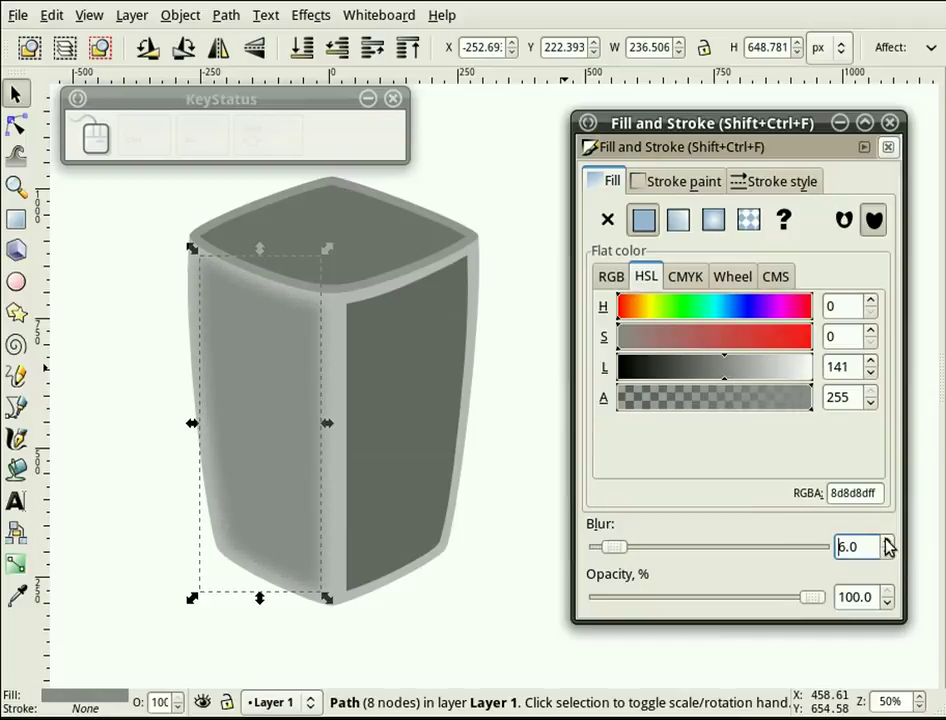
pyautogui.click(888, 544)
pyautogui.click(477, 631)
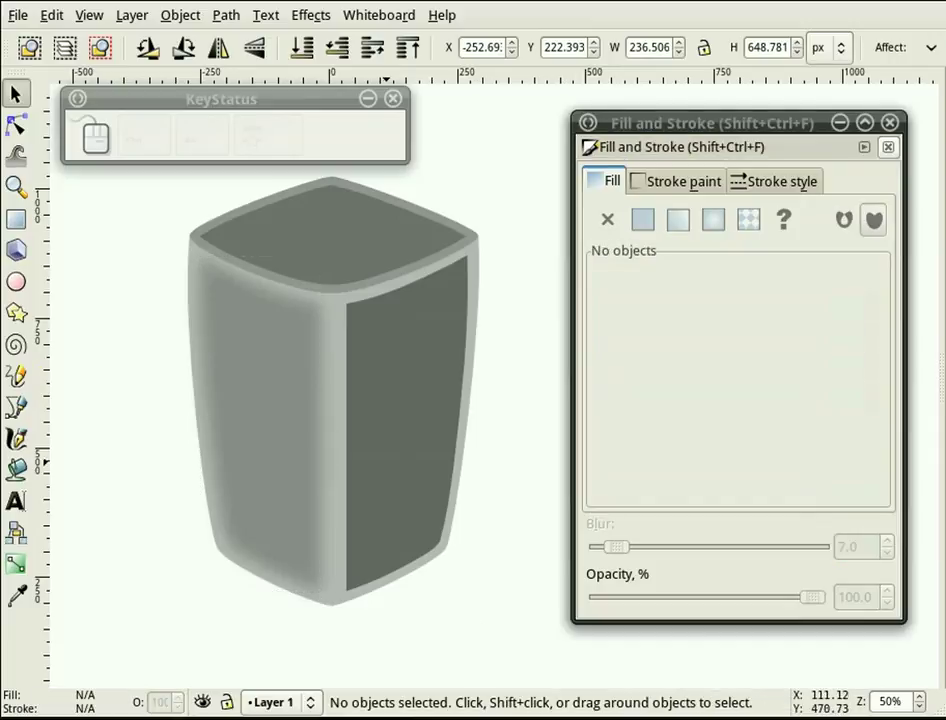
# - Lighten the right side panel's grey and set its blur to 7
pyautogui.click(379, 461)
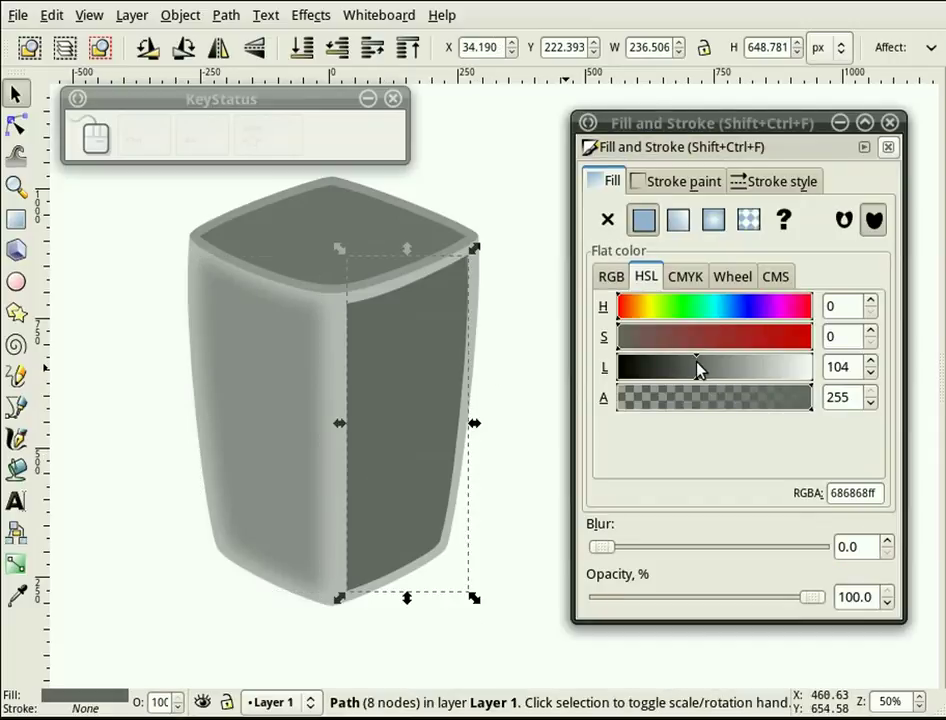
pyautogui.moveTo(698, 370); pyautogui.dragTo(710, 372)
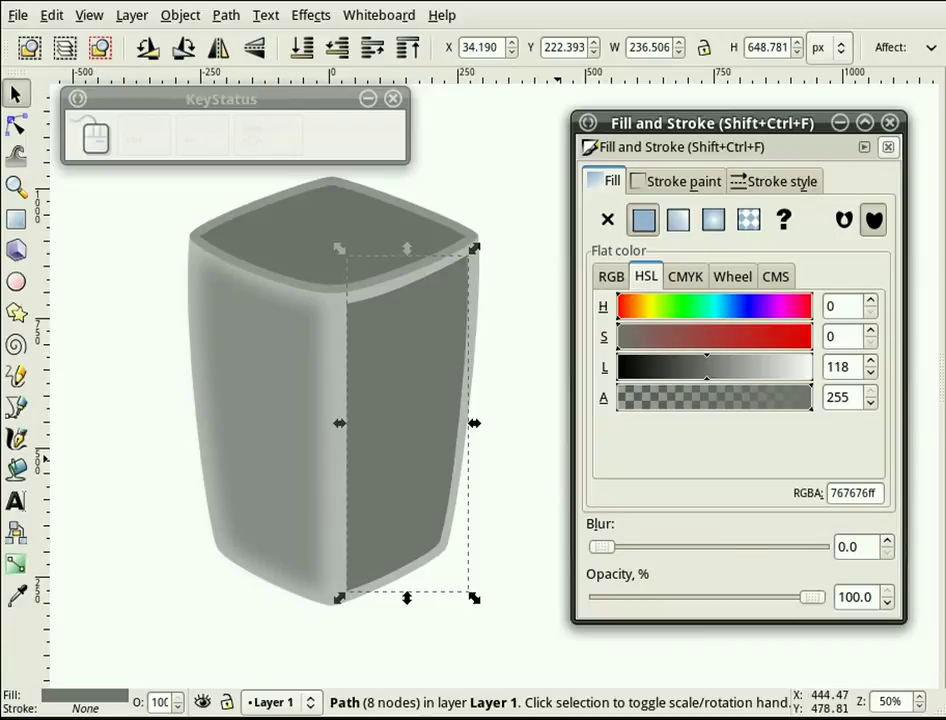
pyautogui.moveTo(857, 549); pyautogui.dragTo(810, 549)
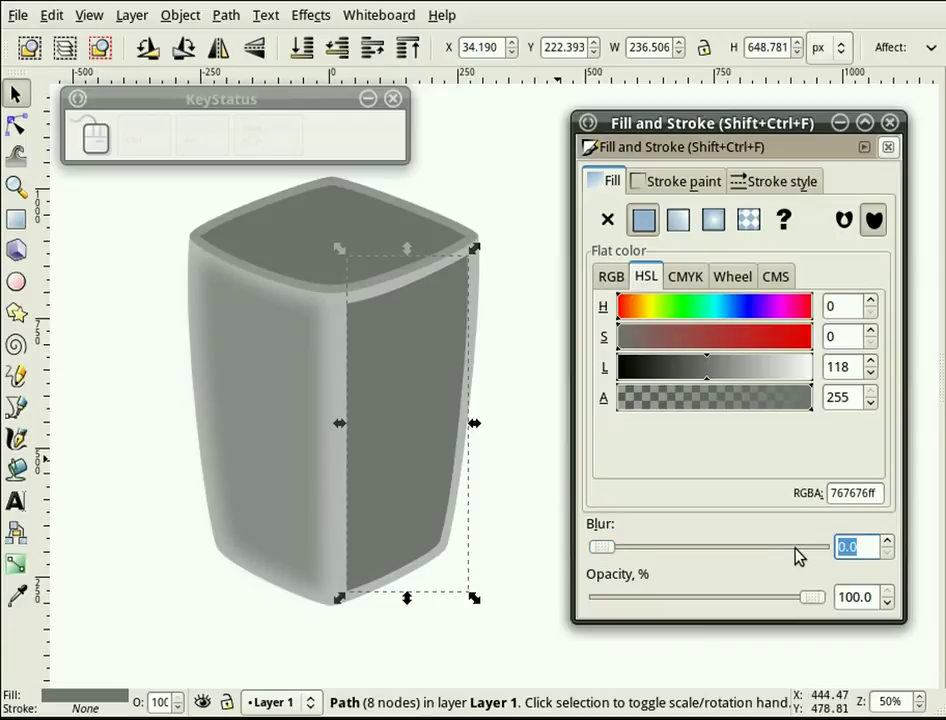
pyautogui.write('7')
pyautogui.press('Return')
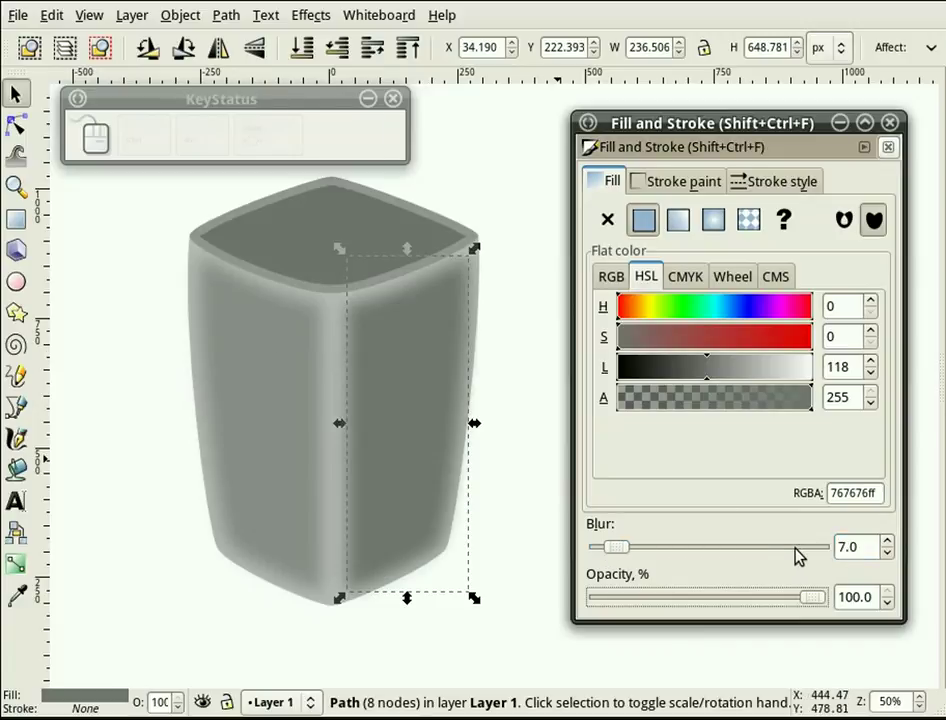
pyautogui.click(509, 200)
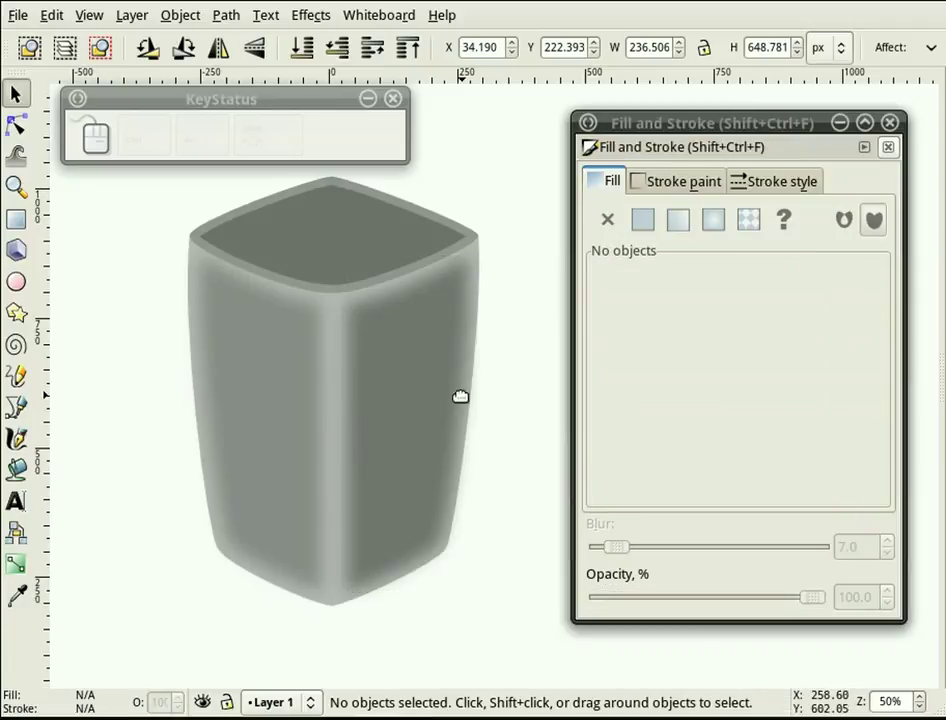
# - Lower both side panels' opacity to about 57%
pyautogui.click(378, 424)
pyautogui.press('shift')
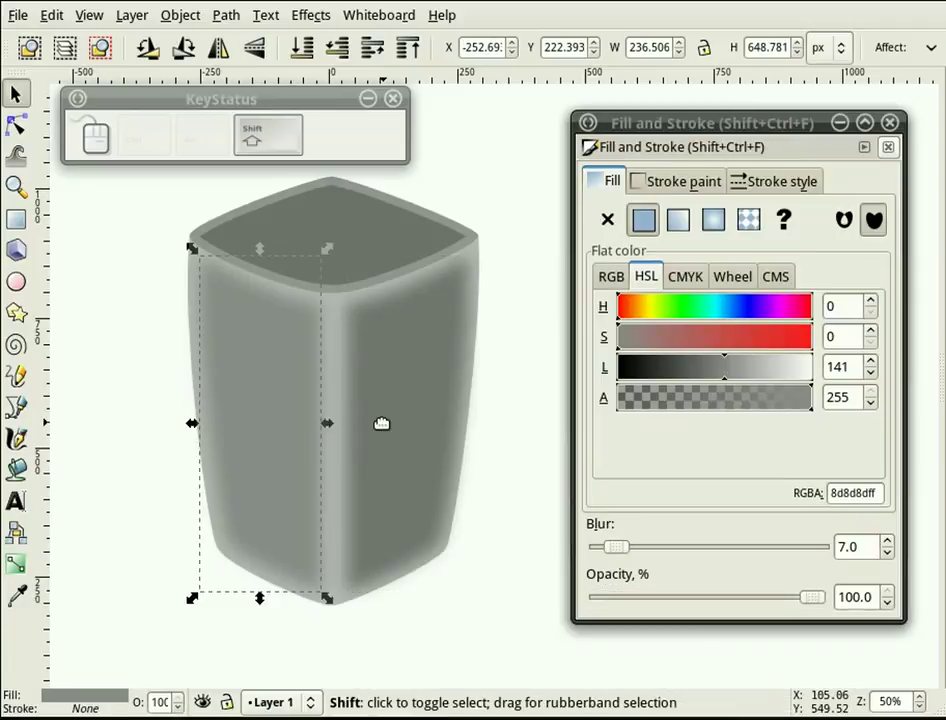
pyautogui.keyDown('shift'); pyautogui.click(375, 423); pyautogui.keyUp('shift')
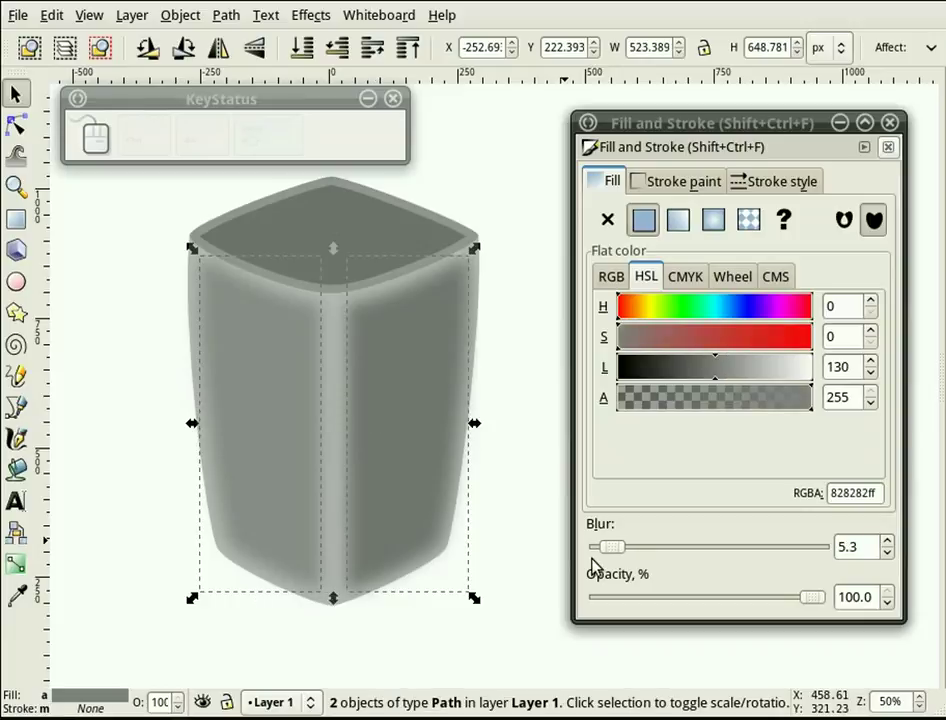
pyautogui.moveTo(811, 606); pyautogui.dragTo(716, 613)
pyautogui.click(482, 651)
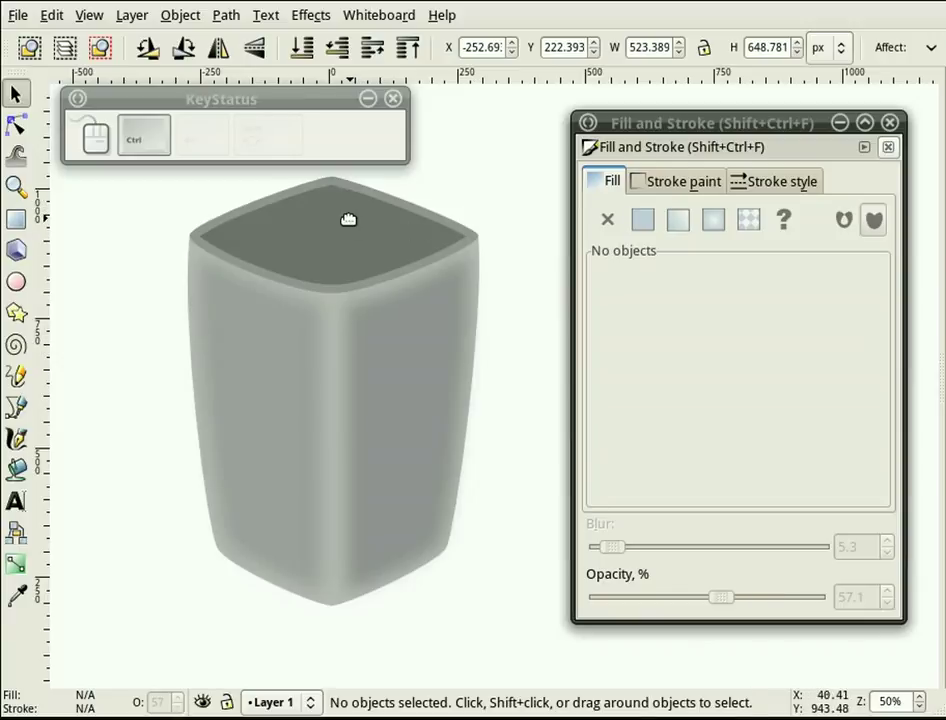
pyautogui.scroll(2, 348, 222)
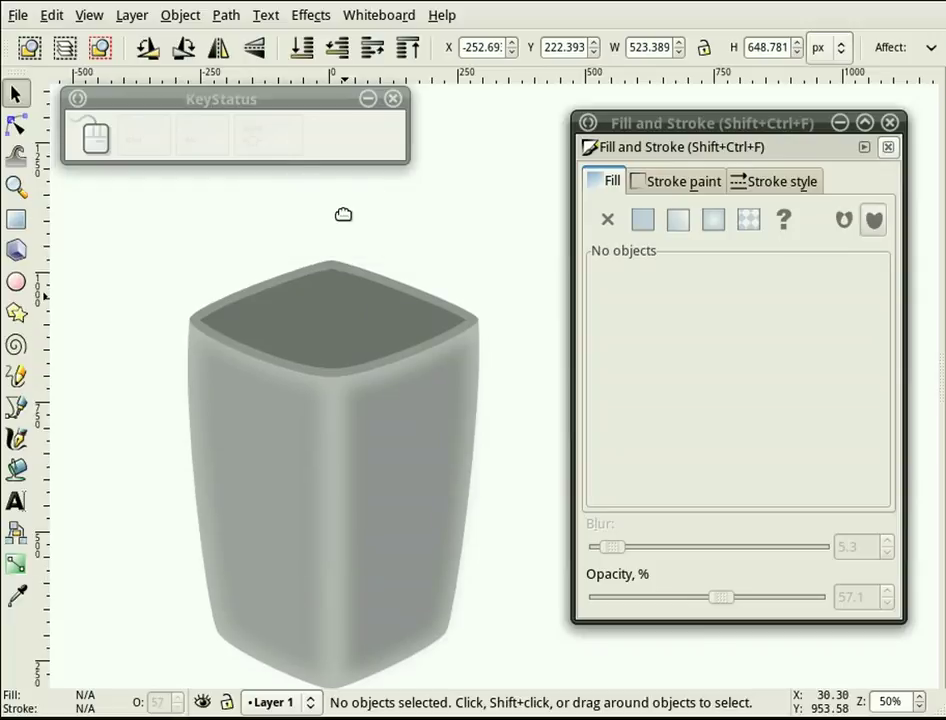
pyautogui.click(403, 281)
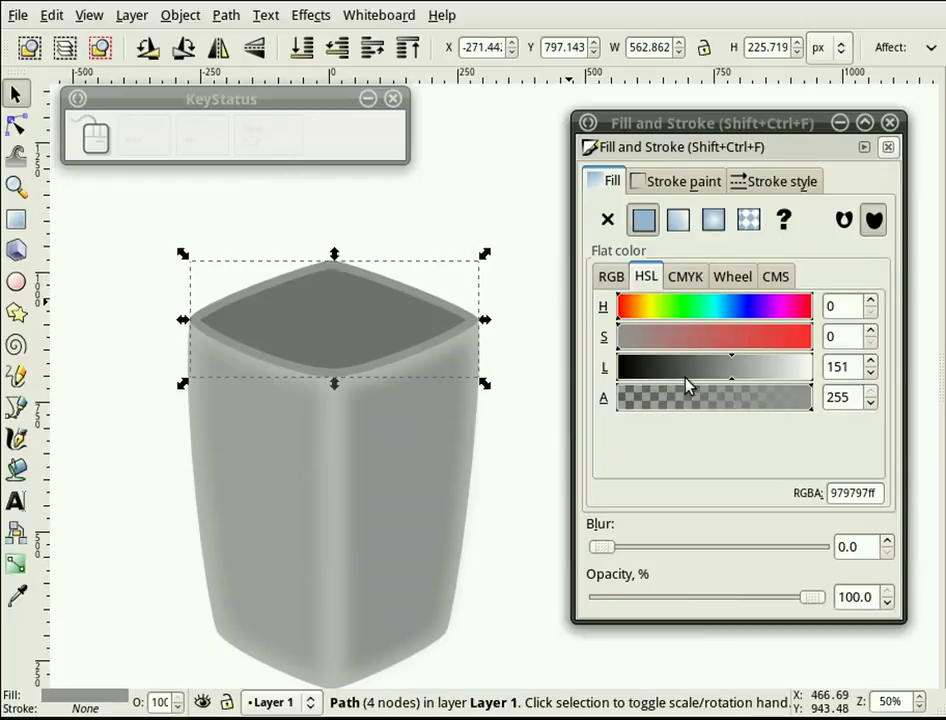
# - Lighten the top rim to near-white e4e4e4 and give the inner top face a linear gradient
pyautogui.click(736, 373)
pyautogui.moveTo(735, 367); pyautogui.dragTo(783, 374)
pyautogui.click(793, 373)
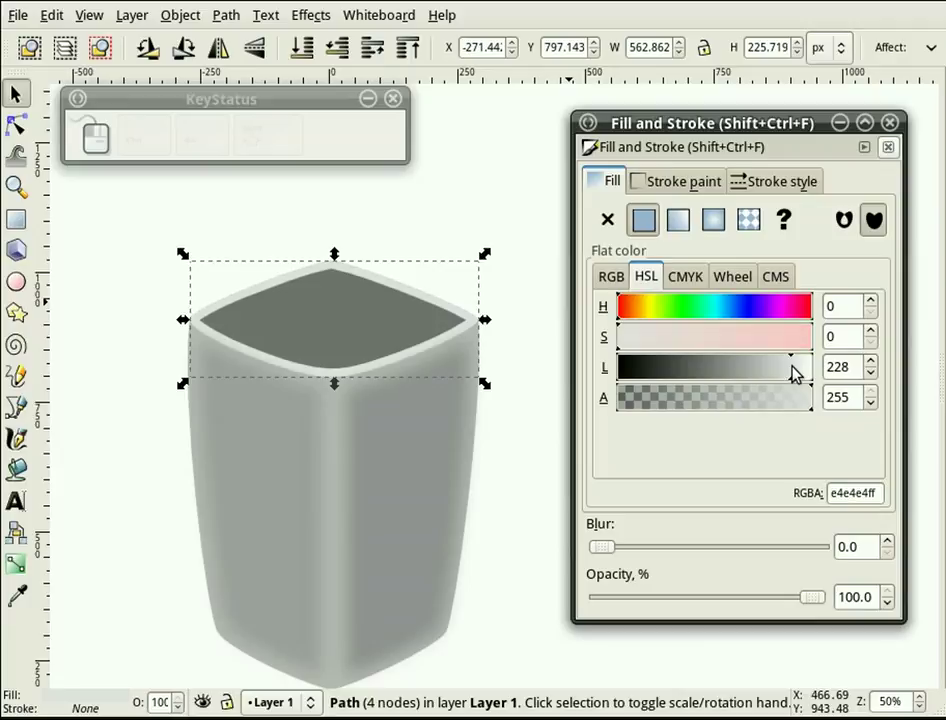
pyautogui.click(781, 367)
pyautogui.click(471, 211)
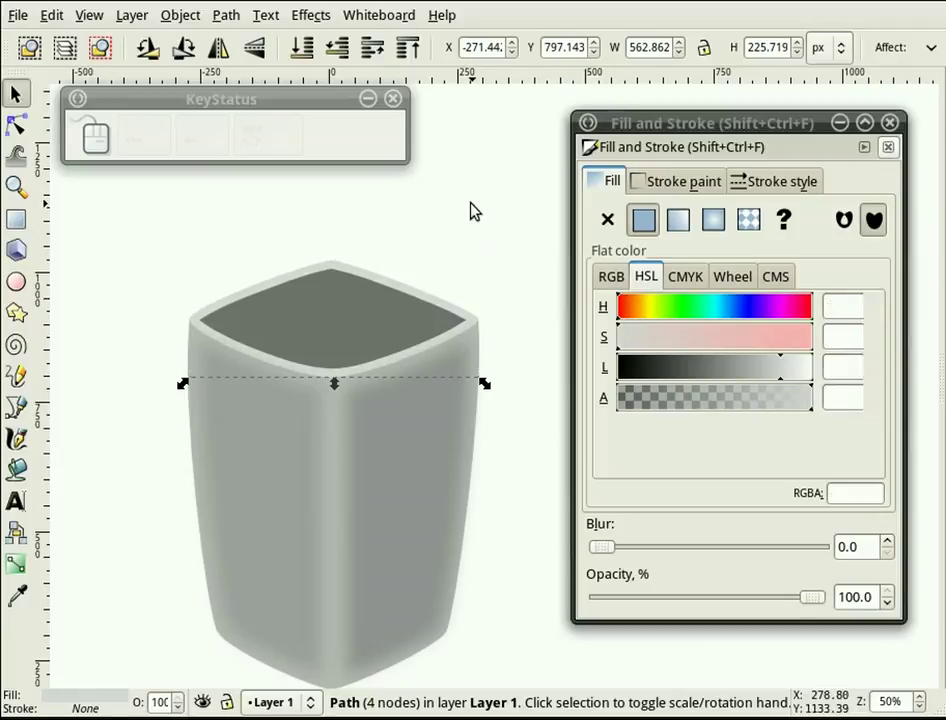
pyautogui.click(336, 317)
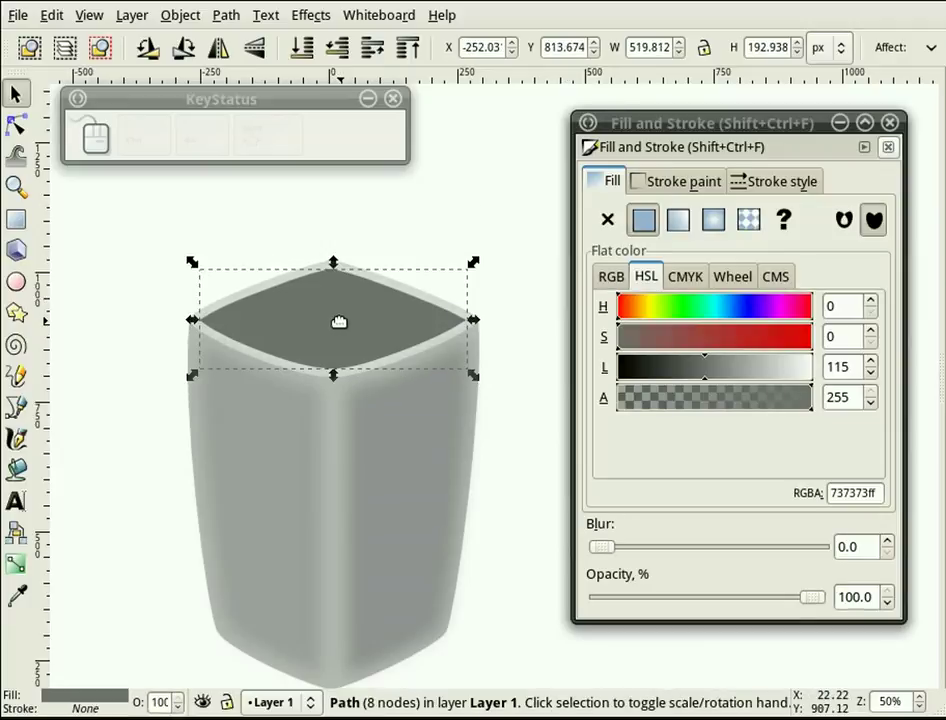
pyautogui.click(679, 226)
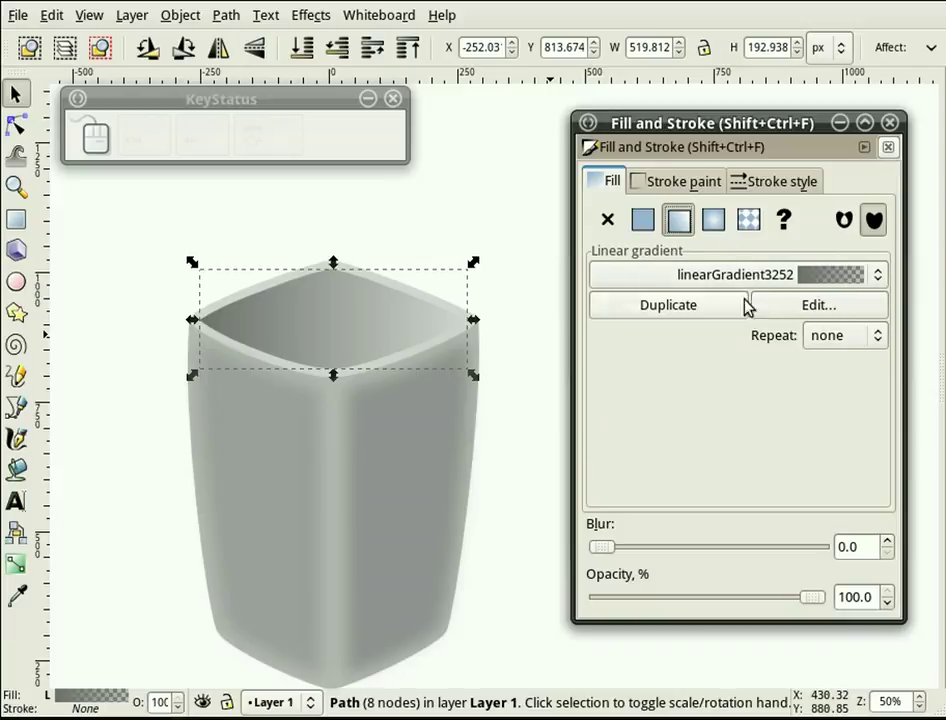
# - Darken the gradient's first stop and make its end stop opaque light grey b4b4b4
pyautogui.click(800, 307)
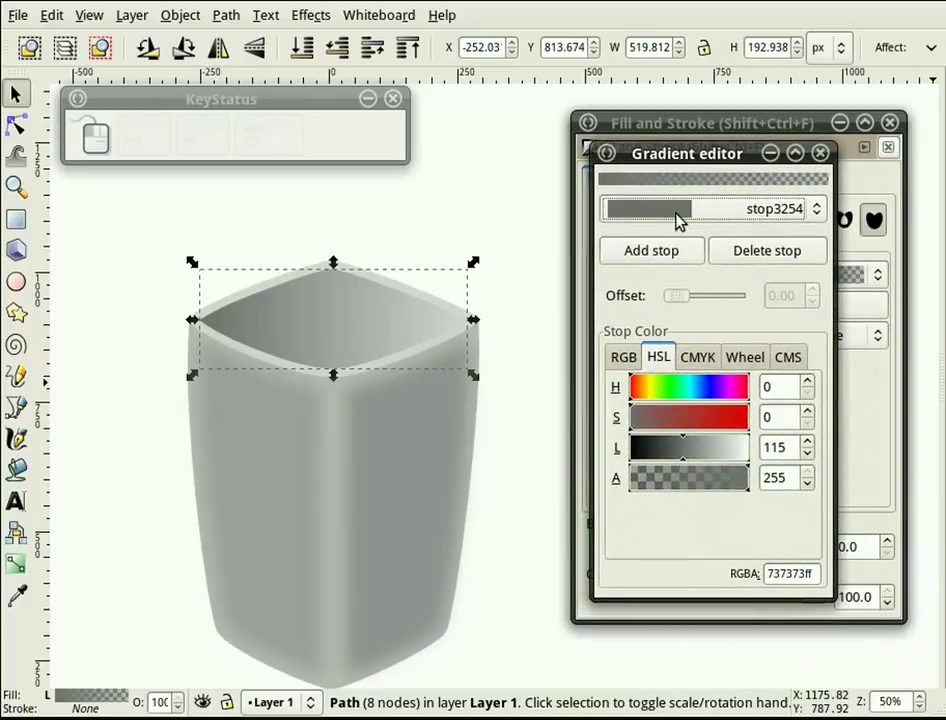
pyautogui.click(678, 219)
pyautogui.click(667, 207)
pyautogui.moveTo(684, 452); pyautogui.dragTo(644, 452)
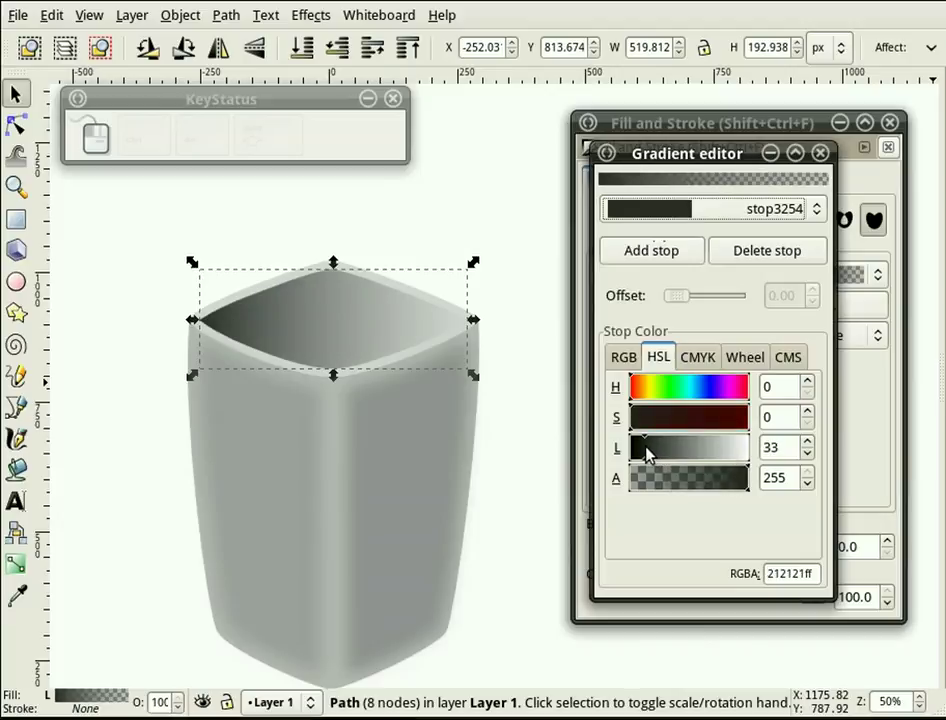
pyautogui.click(716, 220)
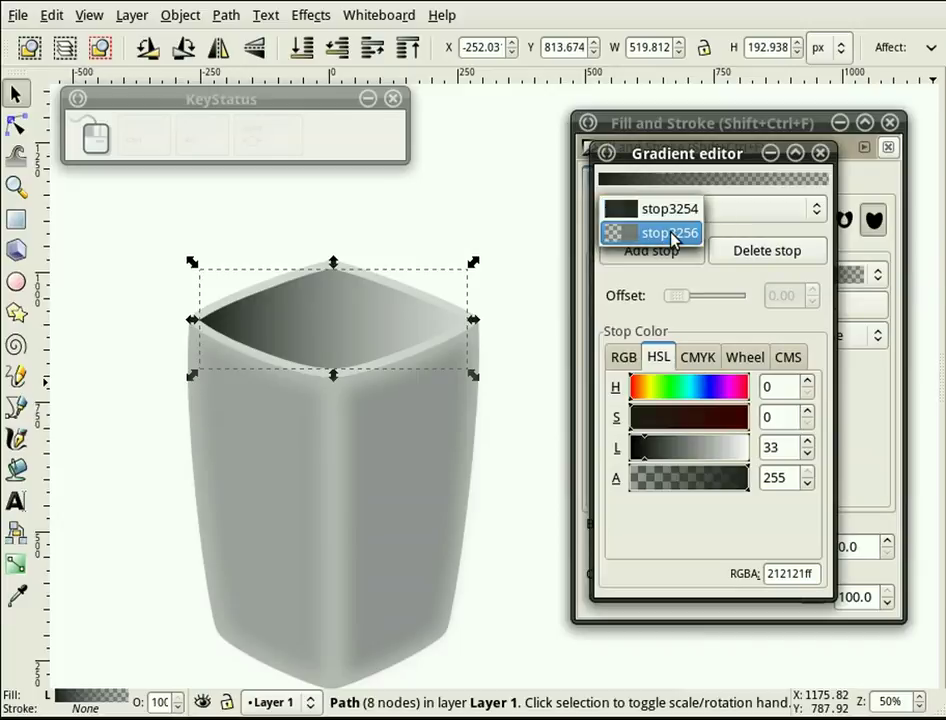
pyautogui.click(672, 234)
pyautogui.moveTo(640, 481); pyautogui.dragTo(752, 481)
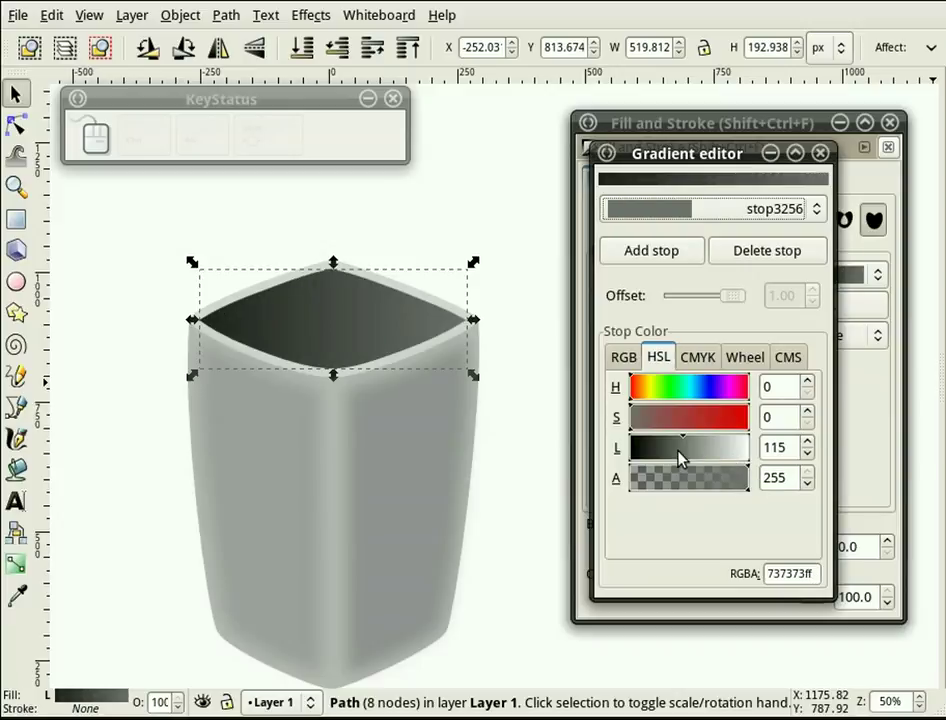
pyautogui.moveTo(688, 457); pyautogui.dragTo(713, 456)
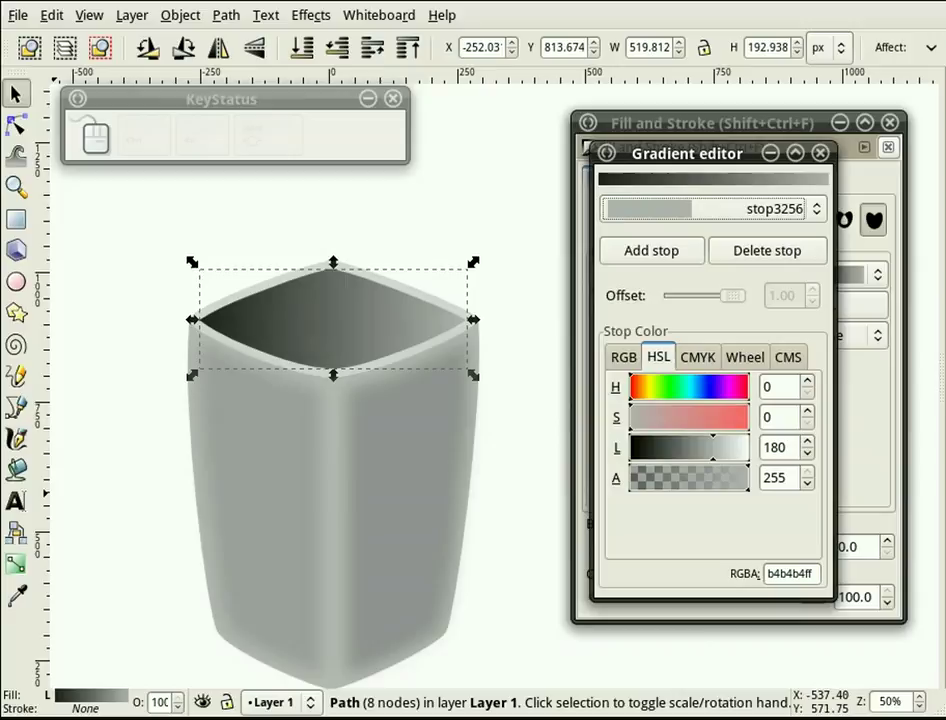
# - Angle the gradient diagonally across the inner top, dark back-left to lighter front-right
pyautogui.click(15, 567)
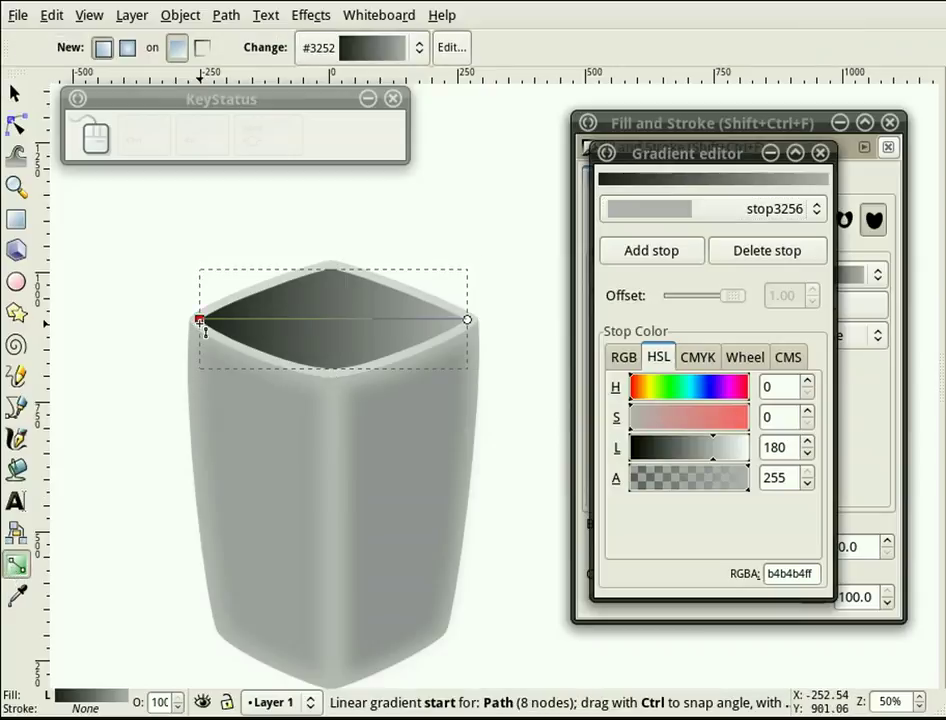
pyautogui.moveTo(209, 321); pyautogui.dragTo(217, 304)
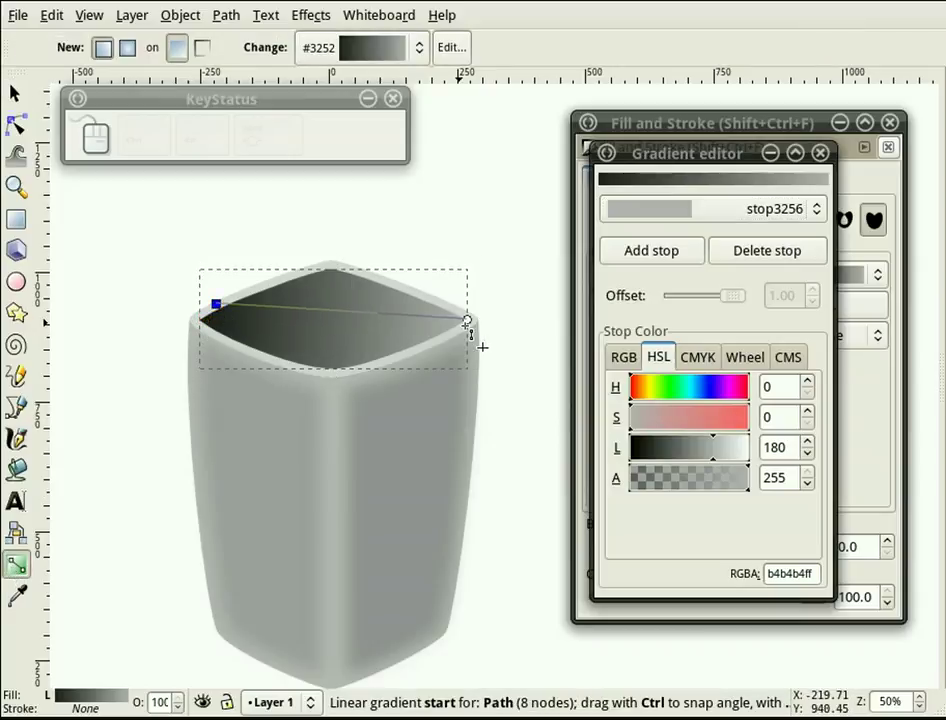
pyautogui.moveTo(468, 321); pyautogui.dragTo(441, 357)
pyautogui.press('s')
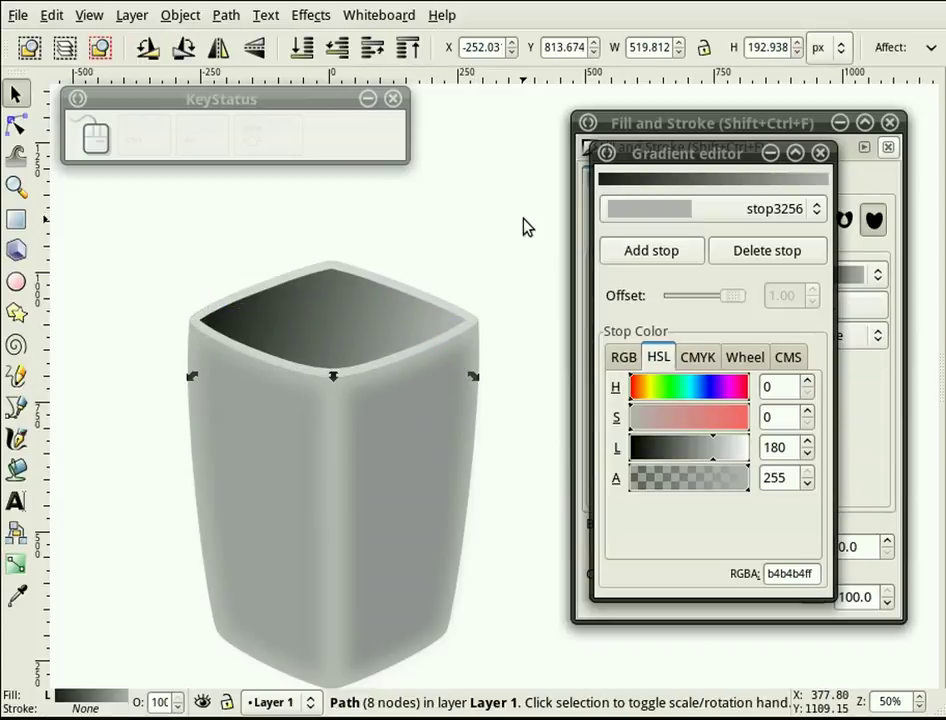
pyautogui.press('Escape')
pyautogui.press('ctrl')
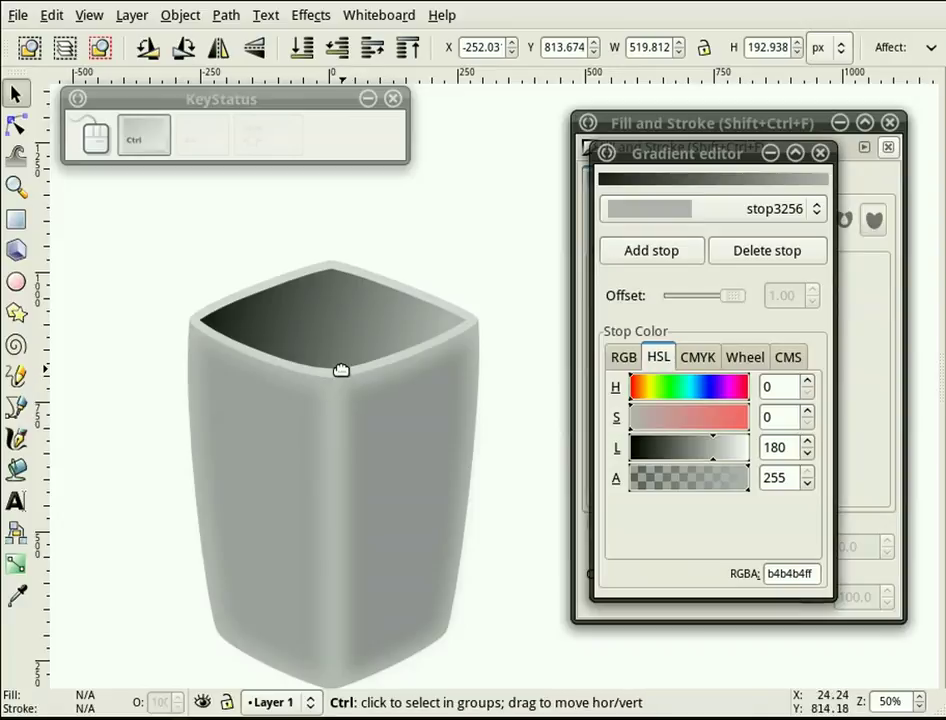
# - Draw a narrow rectangle from the cup's rim down to the inner front edge
pyautogui.click(16, 220)
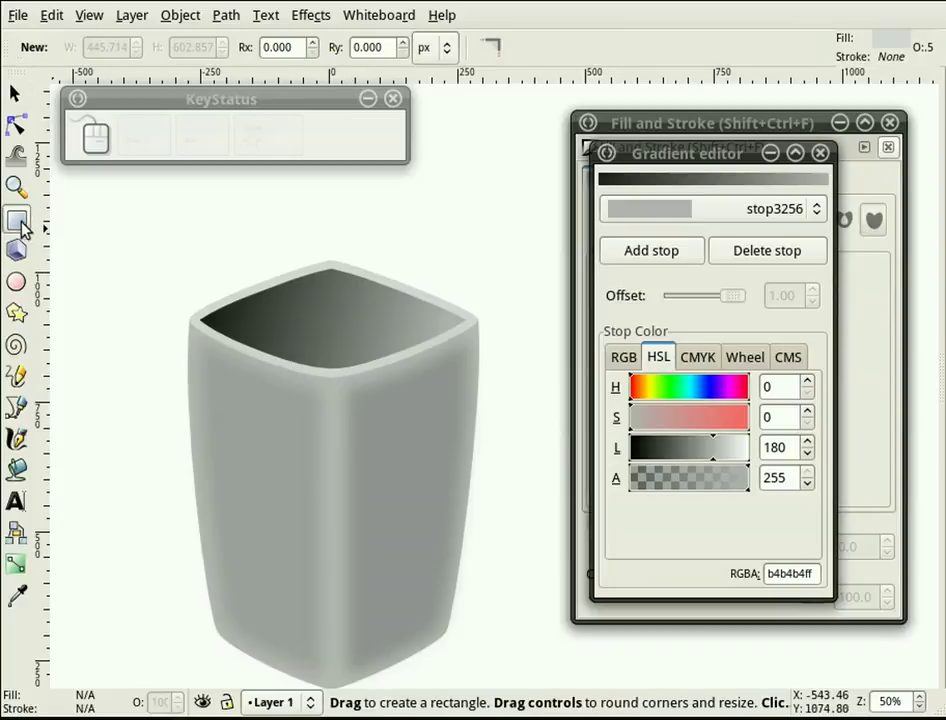
pyautogui.press('ctrl')
pyautogui.scroll(2, 298, 296)
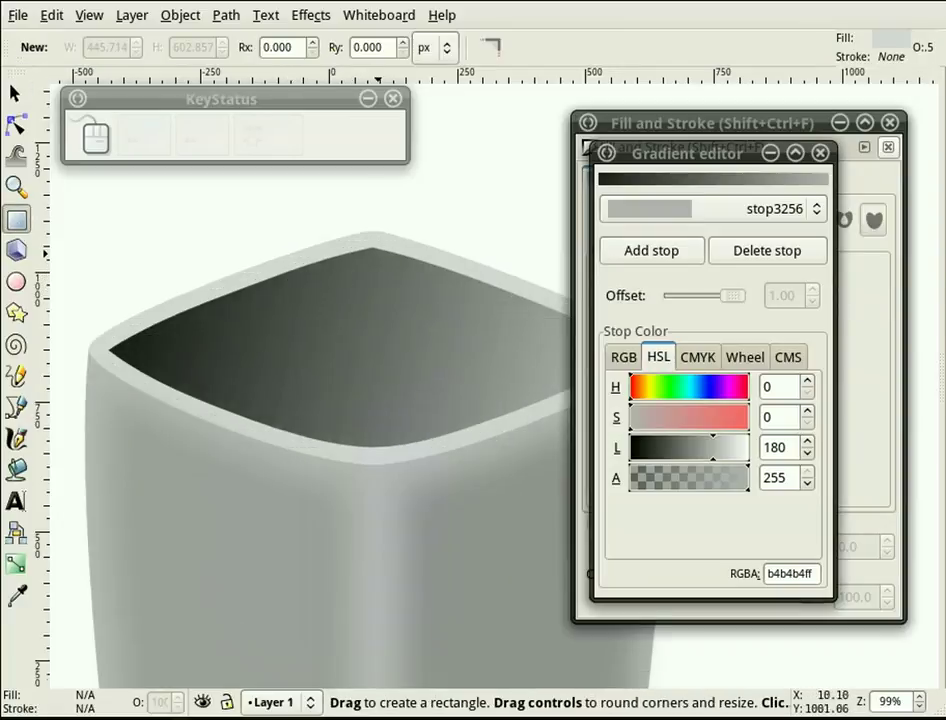
pyautogui.moveTo(783, 163)
pyautogui.mouseDown()
pyautogui.moveTo(703, 154)
pyautogui.moveTo(945, 156)
pyautogui.mouseUp()
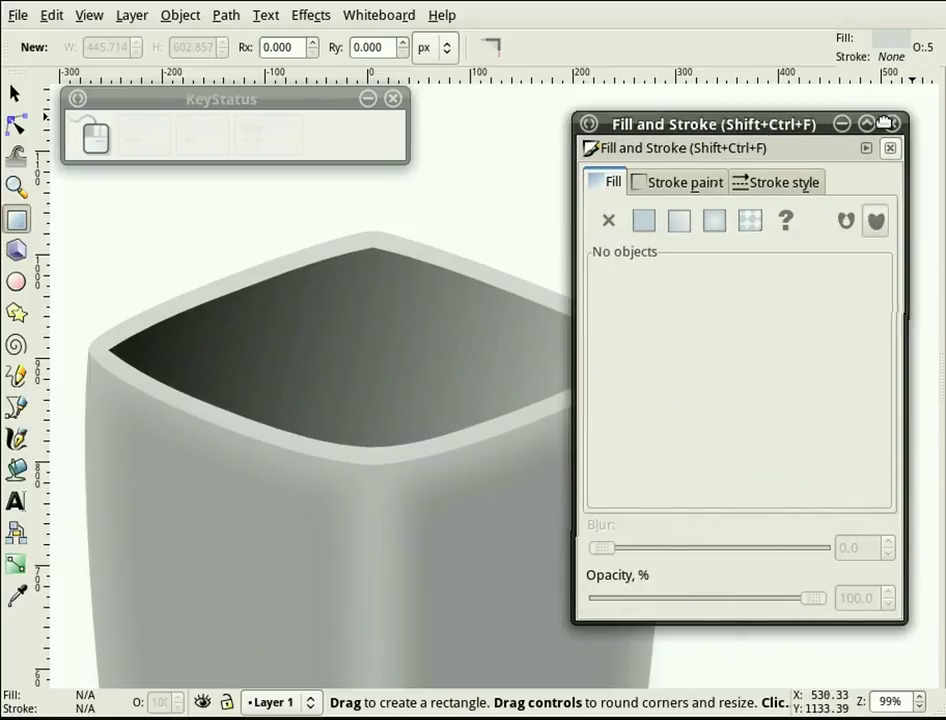
pyautogui.moveTo(764, 125); pyautogui.dragTo(945, 128)
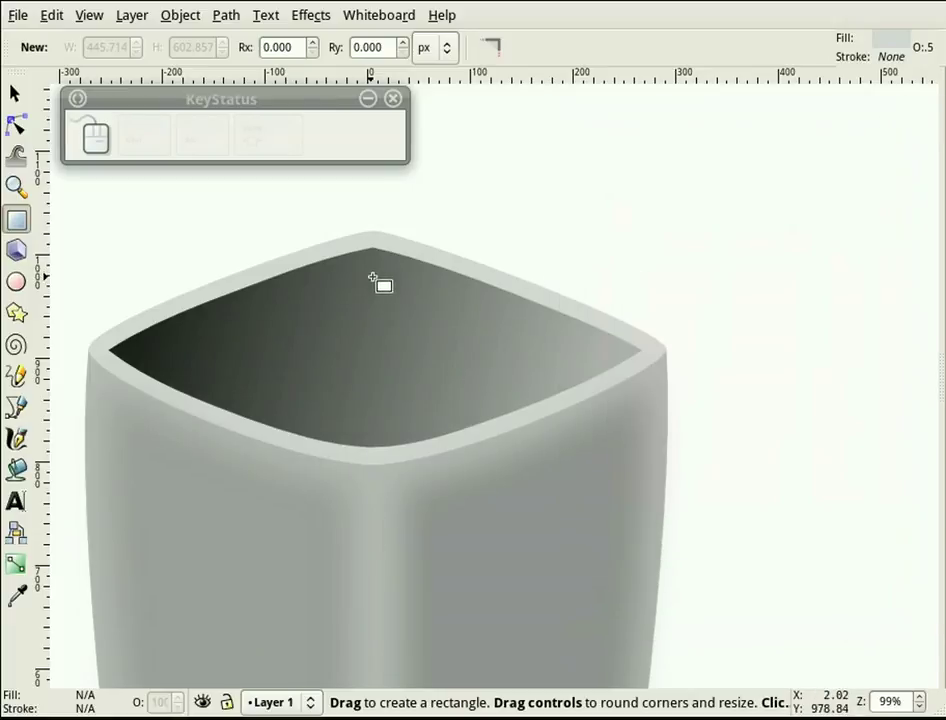
pyautogui.moveTo(365, 258); pyautogui.dragTo(390, 440)
# - Fill the strip pure white (L 255) at 100% opacity
pyautogui.hotkey('shift', 'ctrl', 'f')
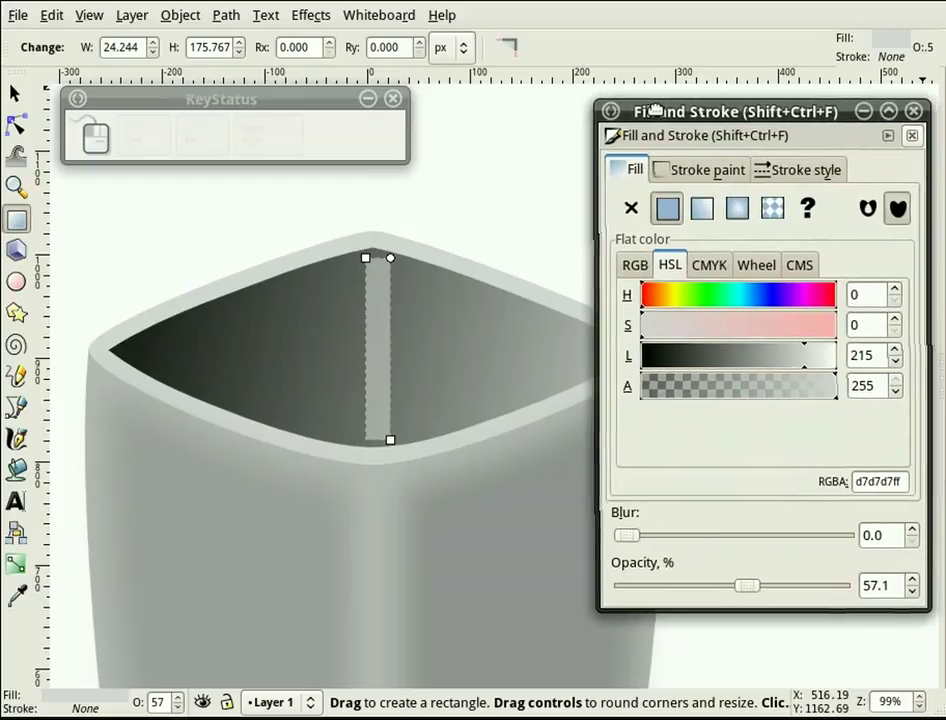
pyautogui.moveTo(800, 365); pyautogui.dragTo(835, 357)
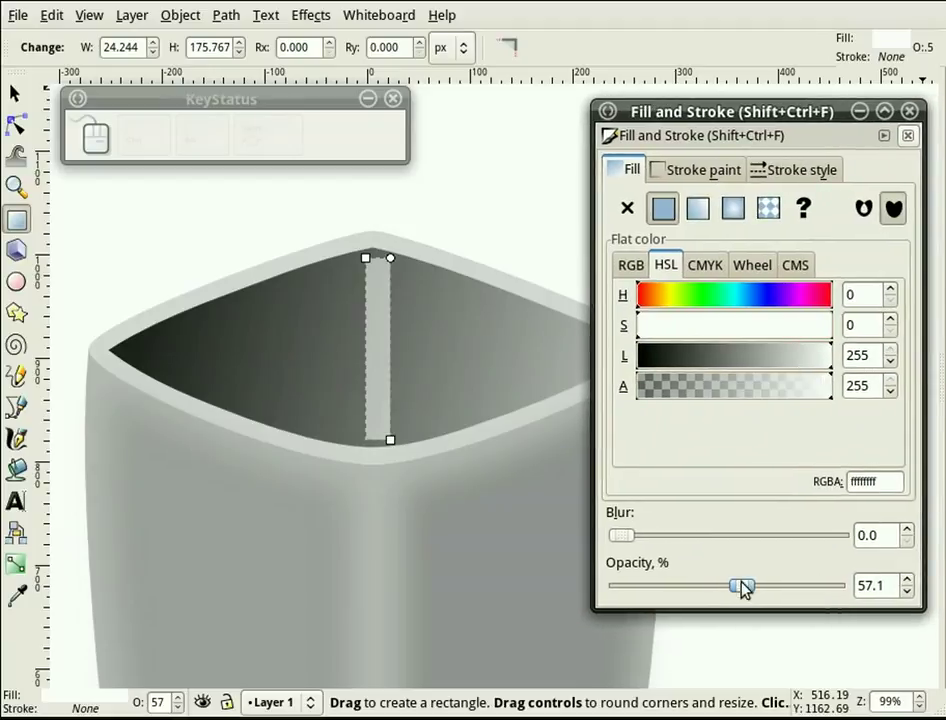
pyautogui.moveTo(824, 589); pyautogui.dragTo(860, 585)
pyautogui.scroll(2, 336, 273)
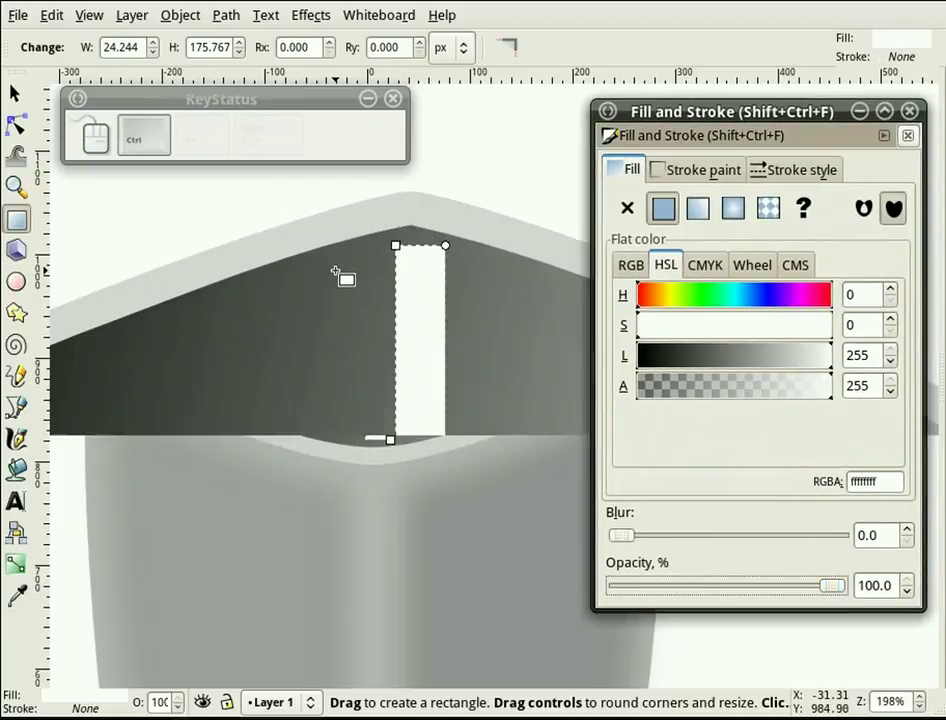
# - Convert the white rectangle to a path and nudge it slightly left
pyautogui.press('s')
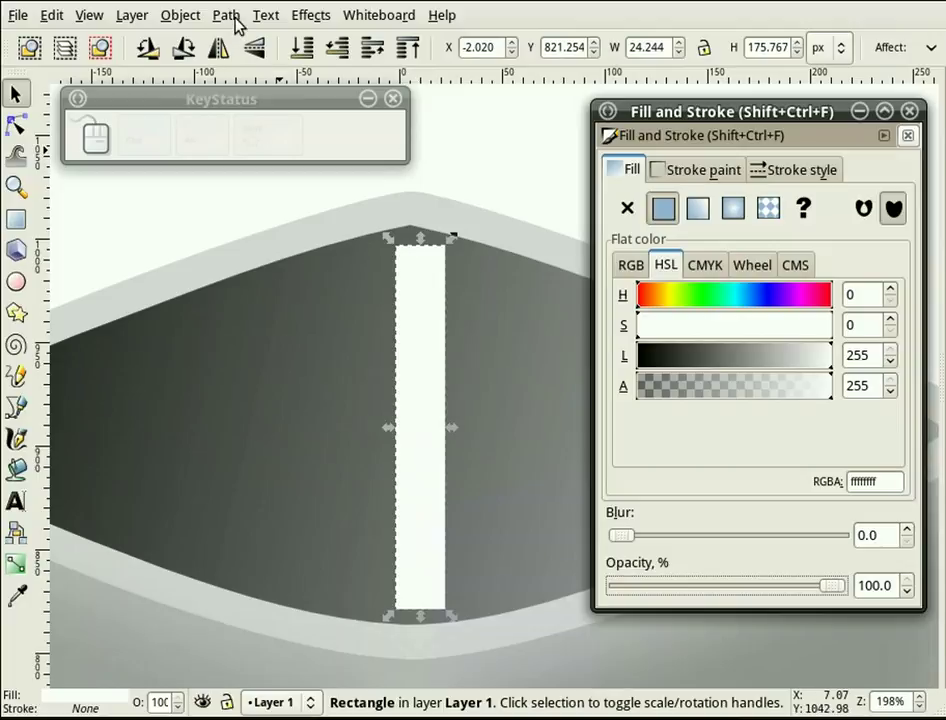
pyautogui.click(226, 15)
pyautogui.click(238, 43)
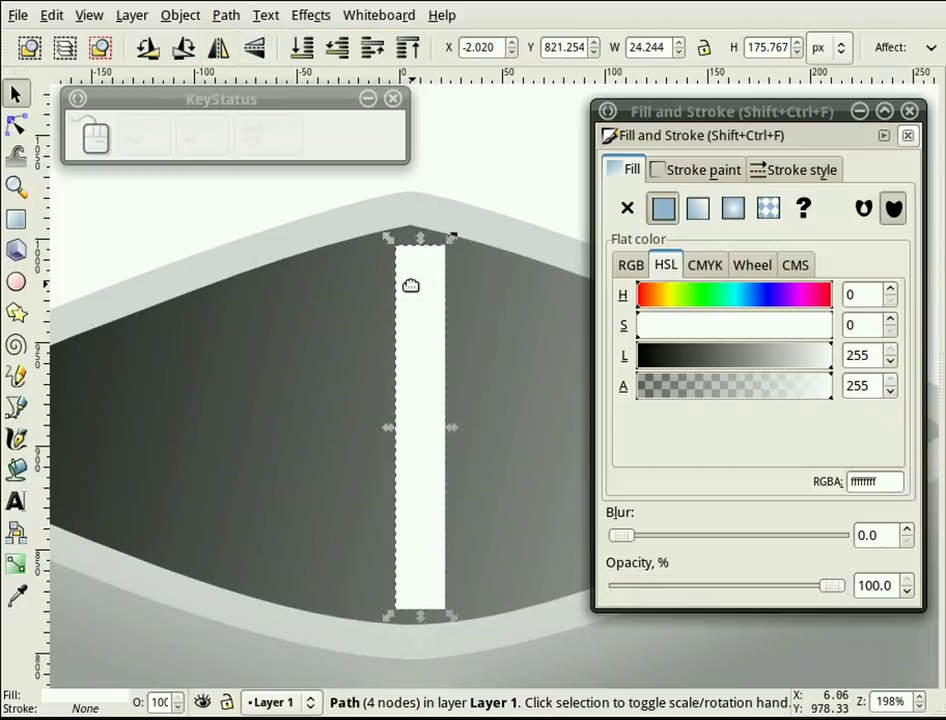
pyautogui.press('n')
pyautogui.press('s')
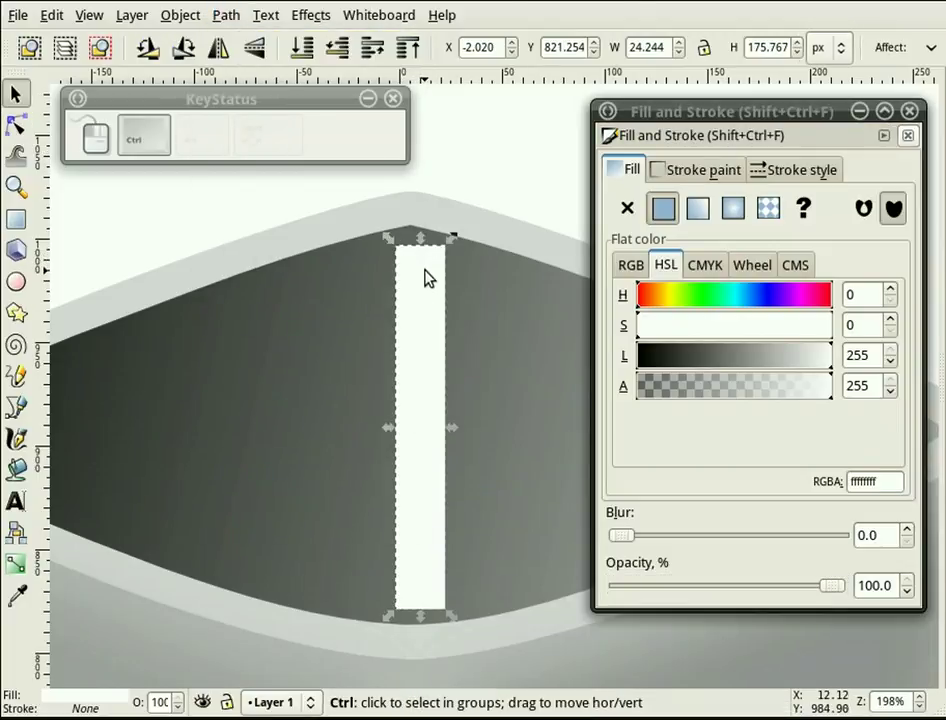
pyautogui.moveTo(424, 274); pyautogui.dragTo(408, 272)
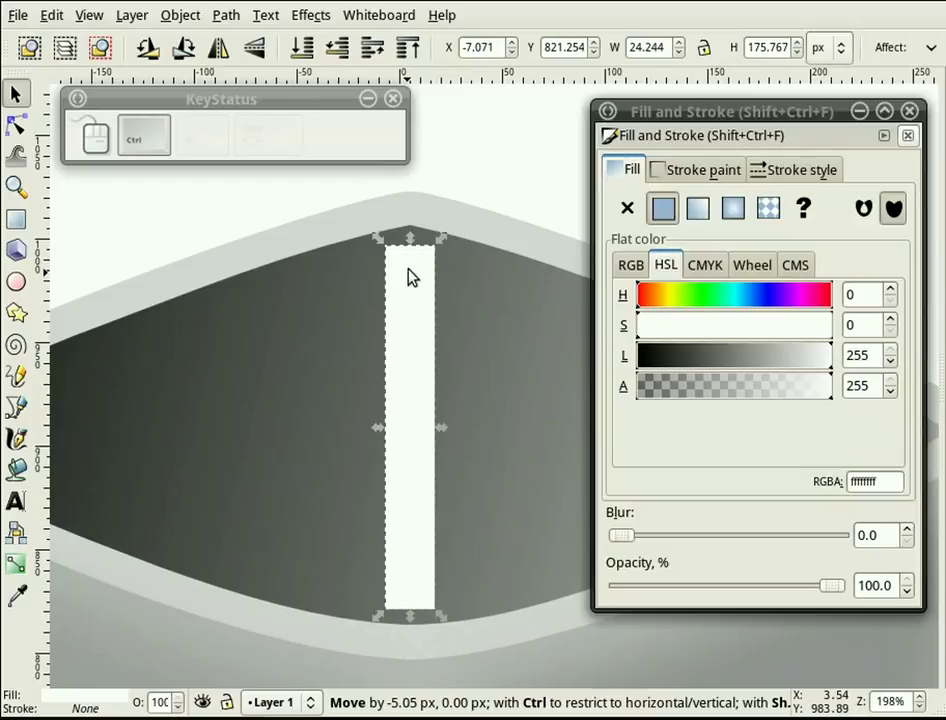
# - Add a sharp top-middle node and raise it so the strip peaks at the rim's crease
pyautogui.press('n')
pyautogui.doubleClick(411, 246)
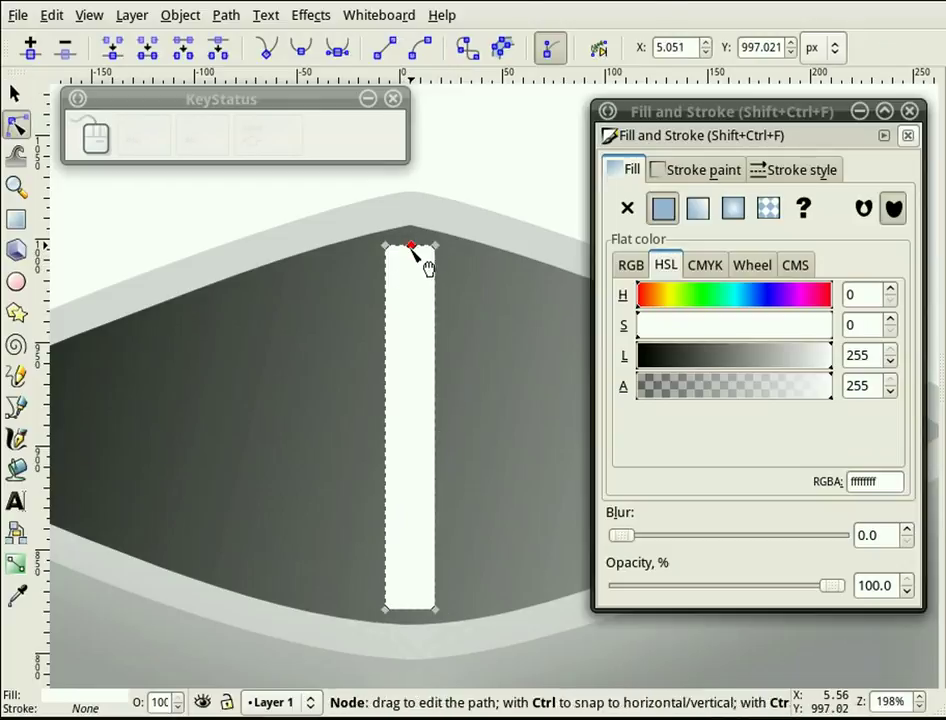
pyautogui.moveTo(411, 247); pyautogui.dragTo(405, 246)
pyautogui.scroll(2, 407, 249)
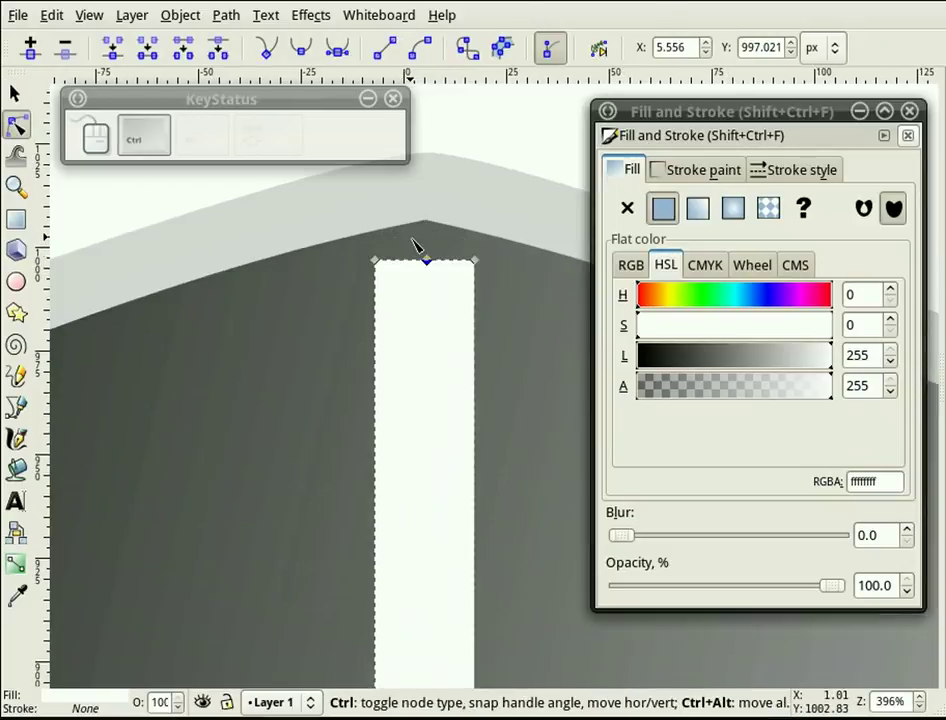
pyautogui.moveTo(428, 263); pyautogui.dragTo(425, 253)
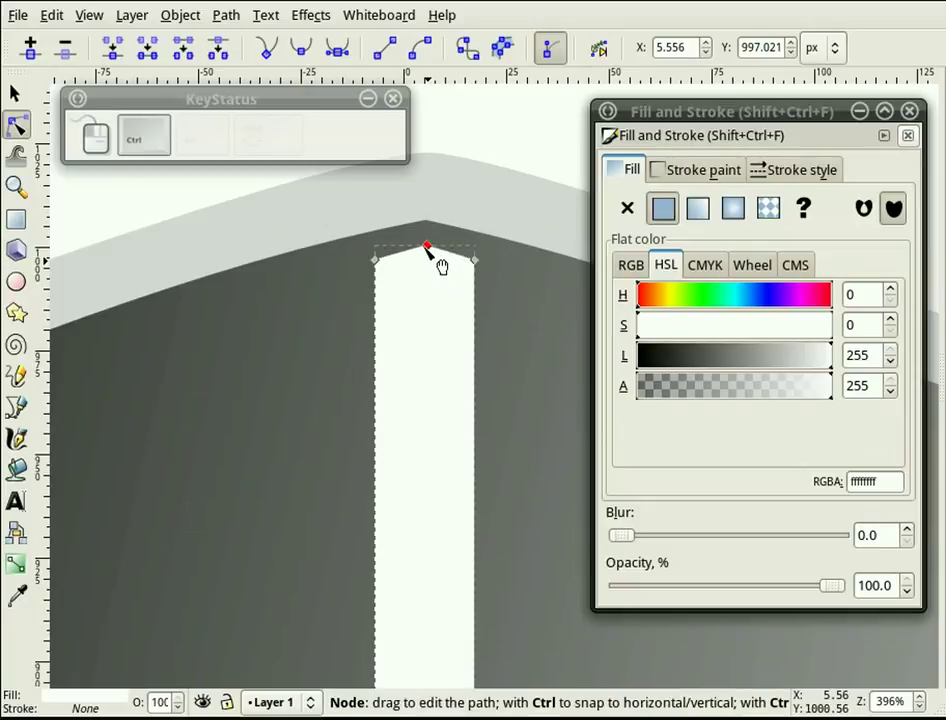
pyautogui.keyDown('ctrl'); pyautogui.click(427, 247); pyautogui.keyUp('ctrl')
# - Stretch the strip's bottom down to a height of 181.322 px
pyautogui.press('F1')
pyautogui.moveTo(424, 327); pyautogui.dragTo(425, 320)
pyautogui.scroll(-2, 425, 320)
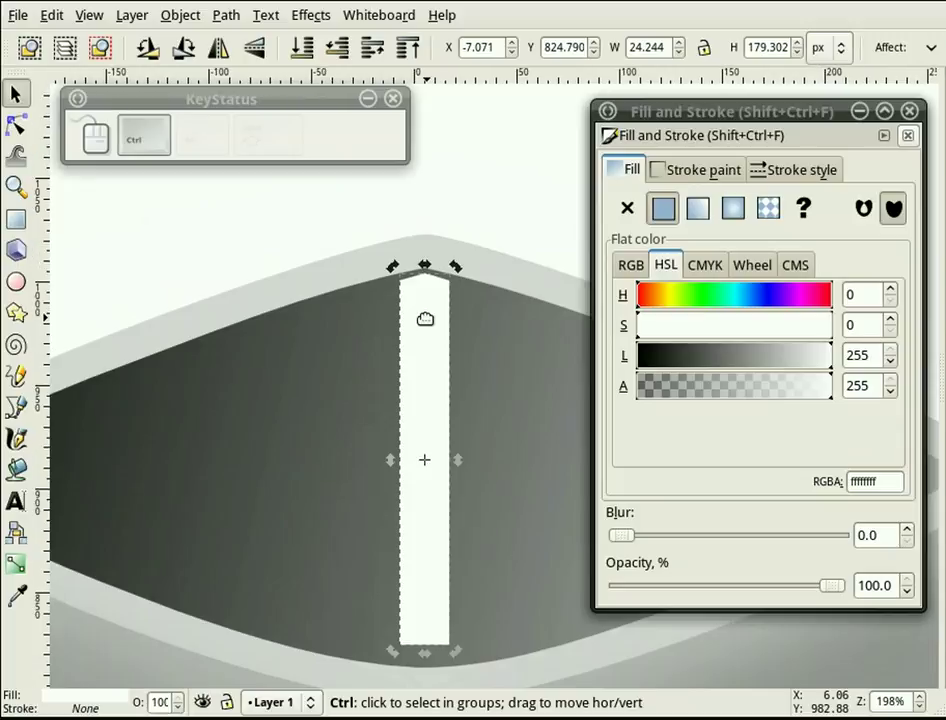
pyautogui.click(425, 320)
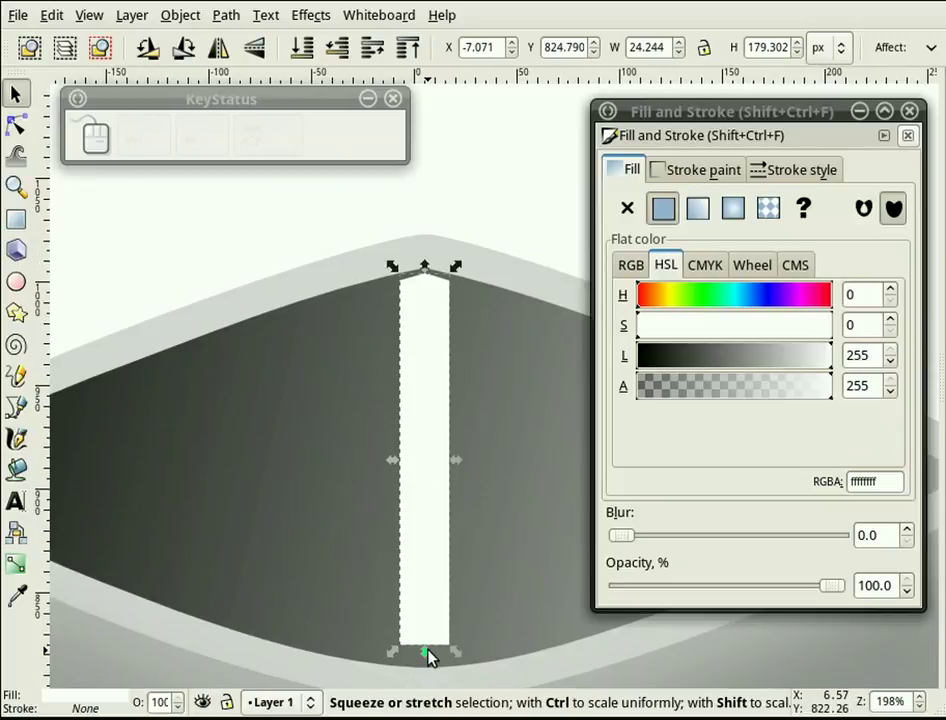
pyautogui.moveTo(424, 660); pyautogui.dragTo(424, 664)
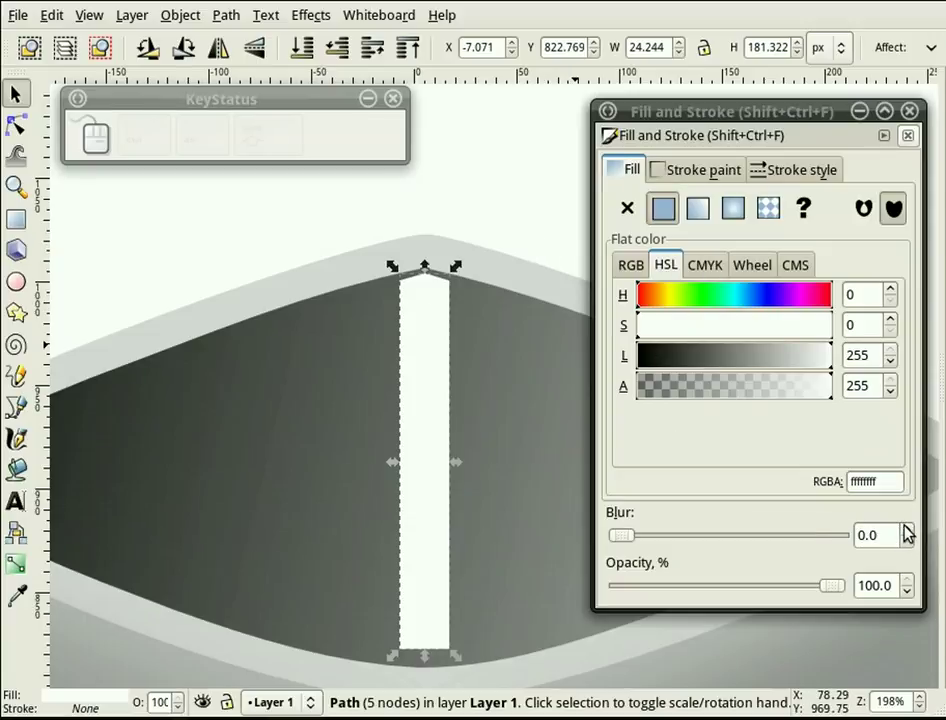
# - Fade the white strip with a straight top-to-bottom gradient
pyautogui.scroll(4, 906, 535)
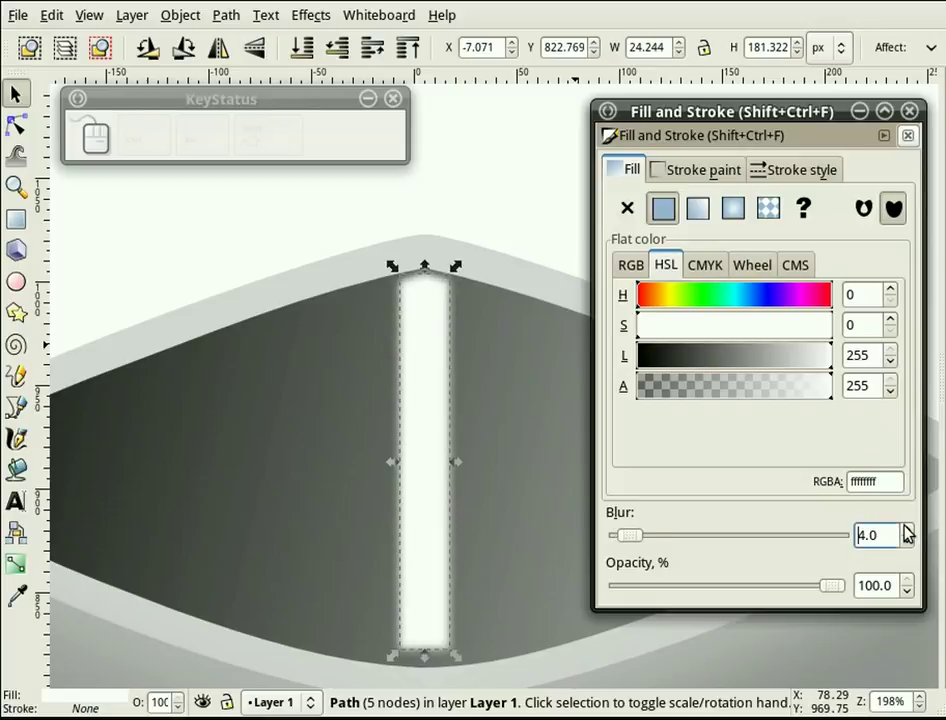
pyautogui.scroll(1, 906, 535)
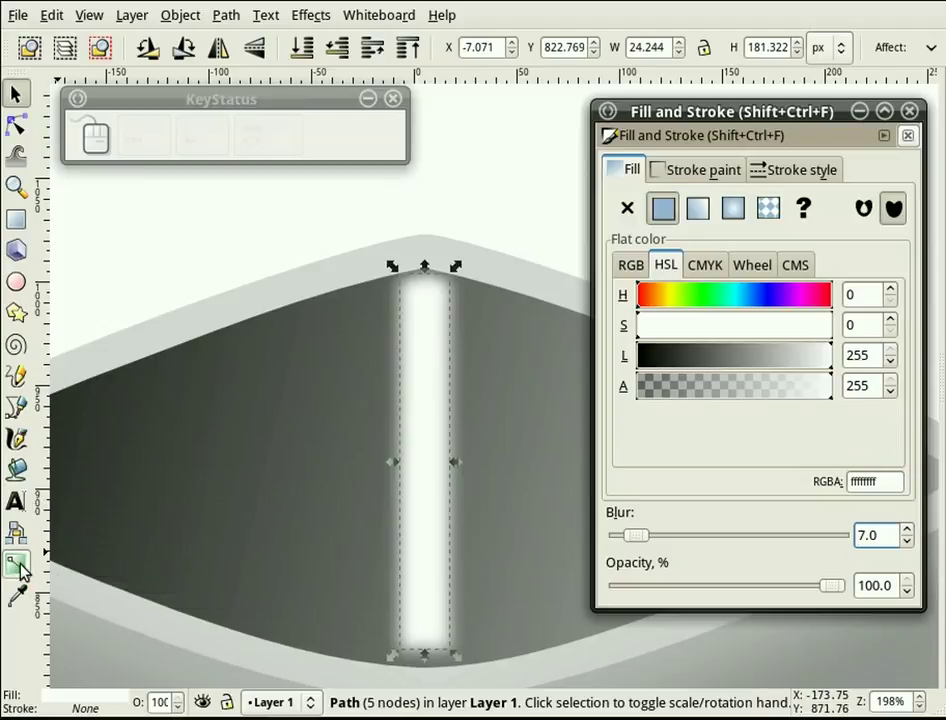
pyautogui.click(17, 566)
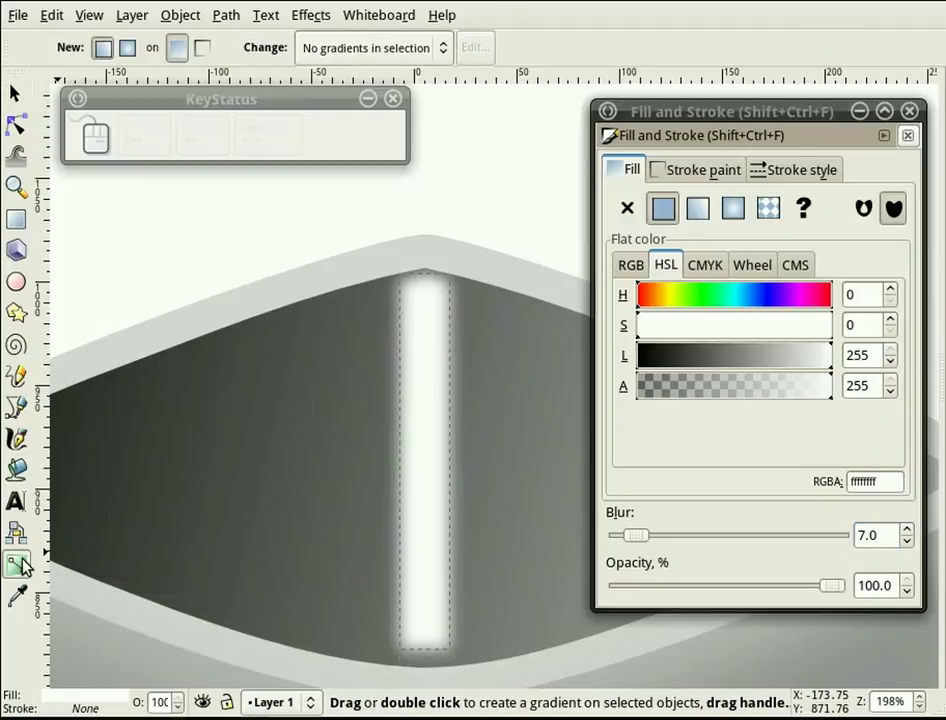
pyautogui.press('ctrl')
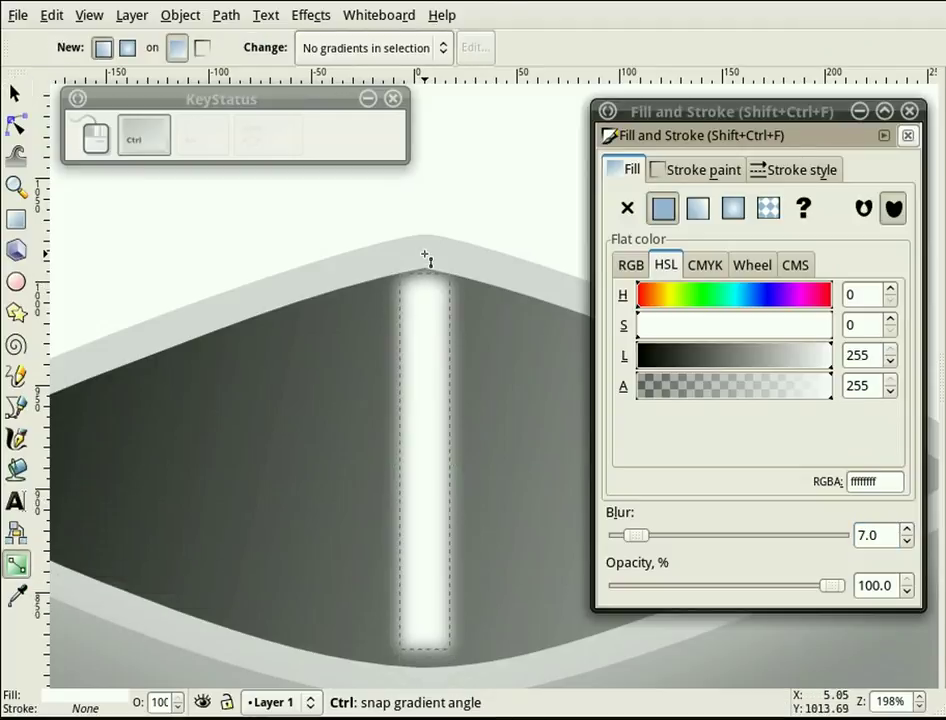
pyautogui.moveTo(424, 258)
pyautogui.mouseDown()
pyautogui.moveTo(439, 577)
pyautogui.moveTo(432, 642)
pyautogui.moveTo(424, 640)
pyautogui.mouseUp()
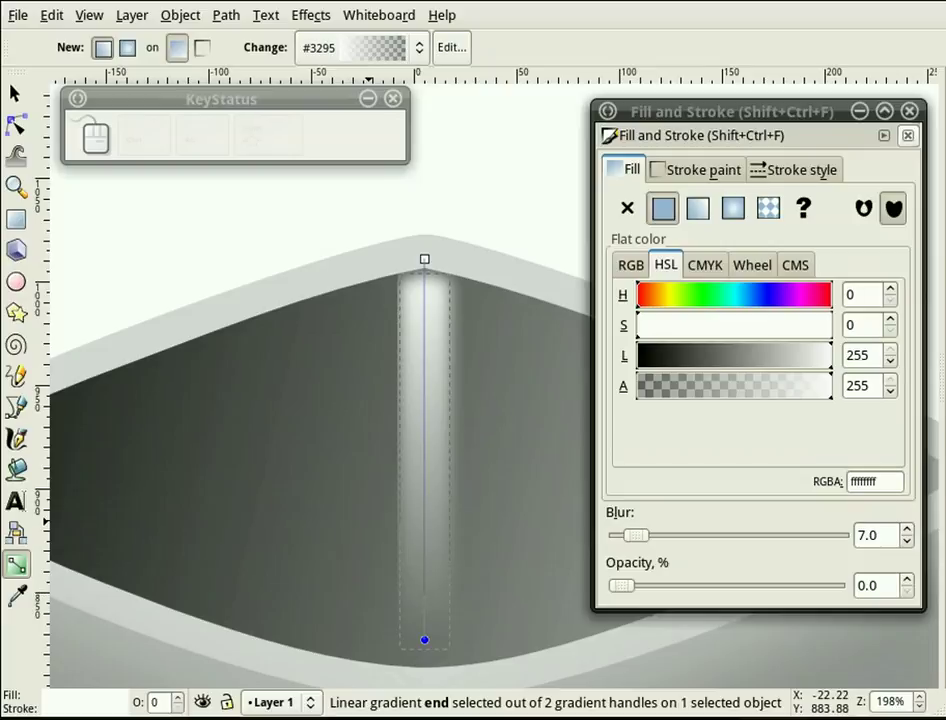
pyautogui.press('F1')
# - Lower the highlight strip's opacity to 58.6% and close Fill and Stroke
pyautogui.click(350, 507)
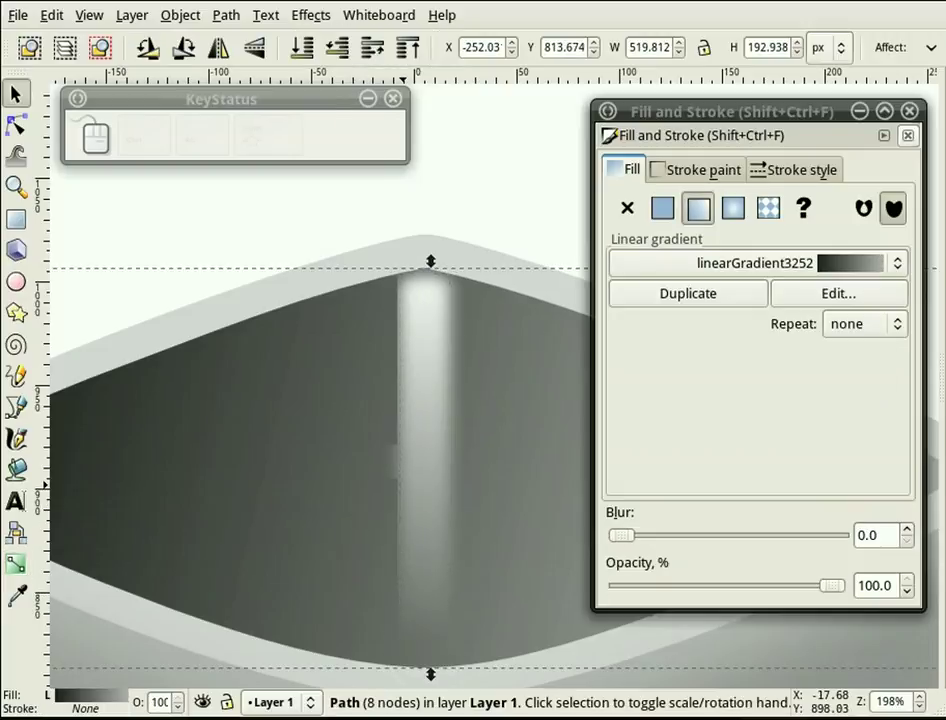
pyautogui.click(429, 403)
pyautogui.keyDown('ctrl'); pyautogui.scroll(-2, 414, 311); pyautogui.keyUp('ctrl')
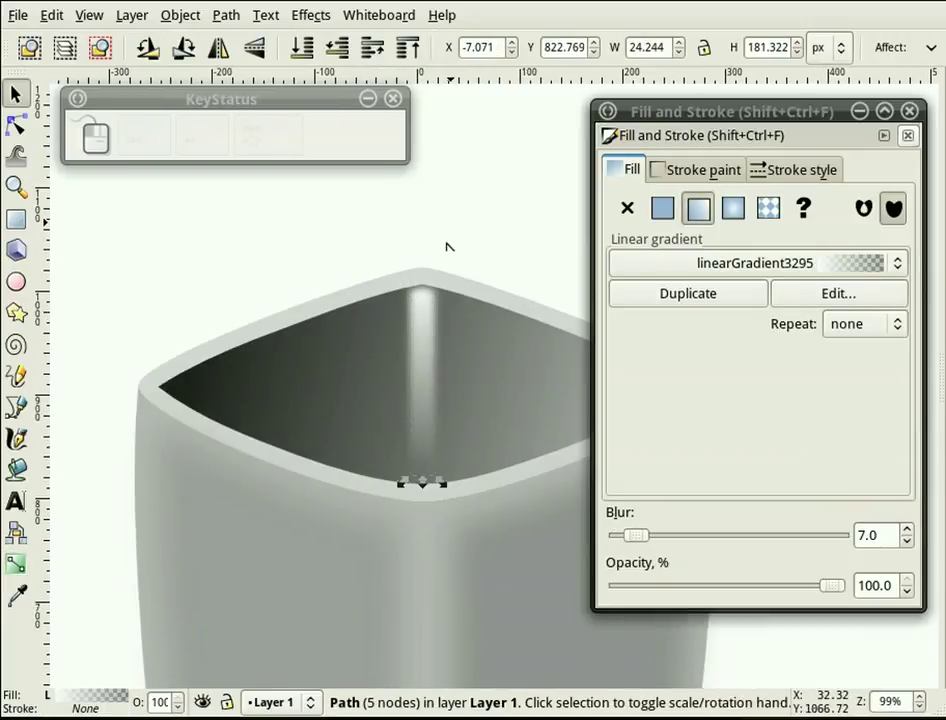
pyautogui.click(448, 246)
pyautogui.click(418, 369)
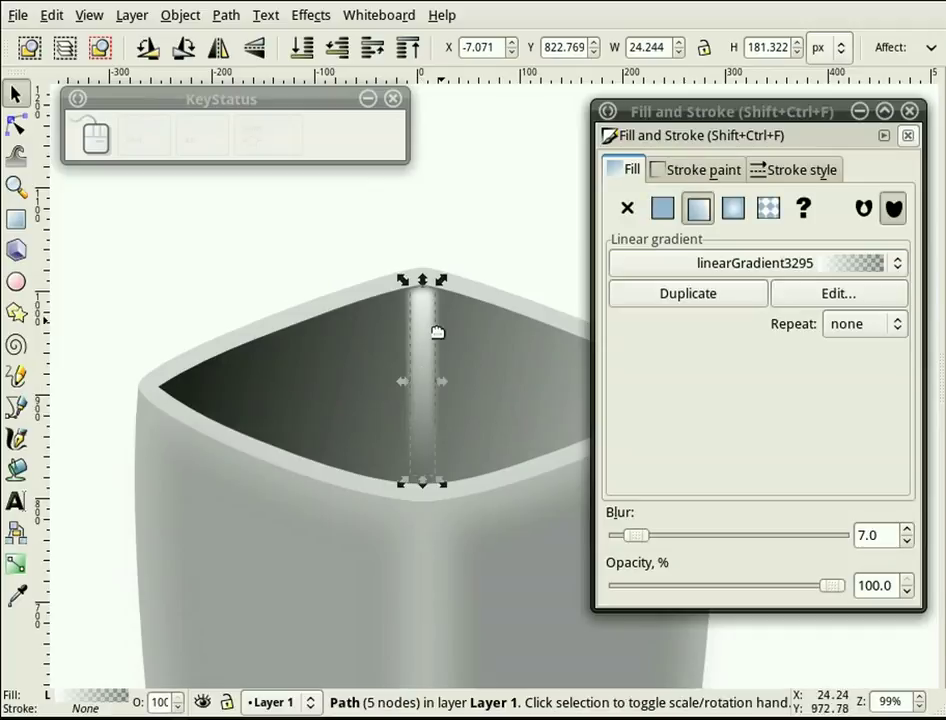
pyautogui.click(837, 594)
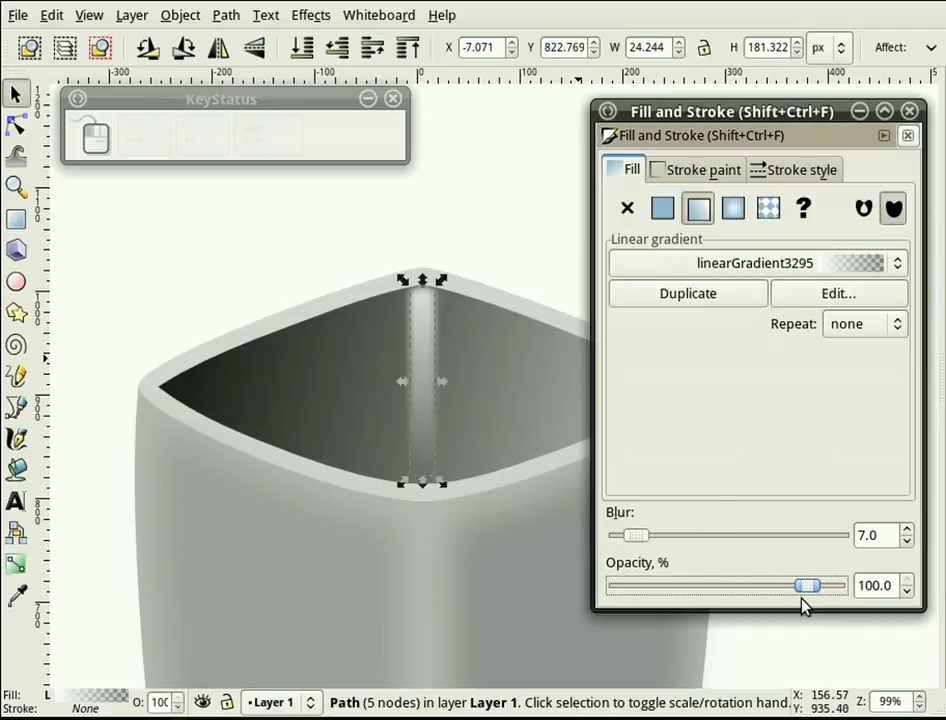
pyautogui.moveTo(801, 604); pyautogui.dragTo(786, 606)
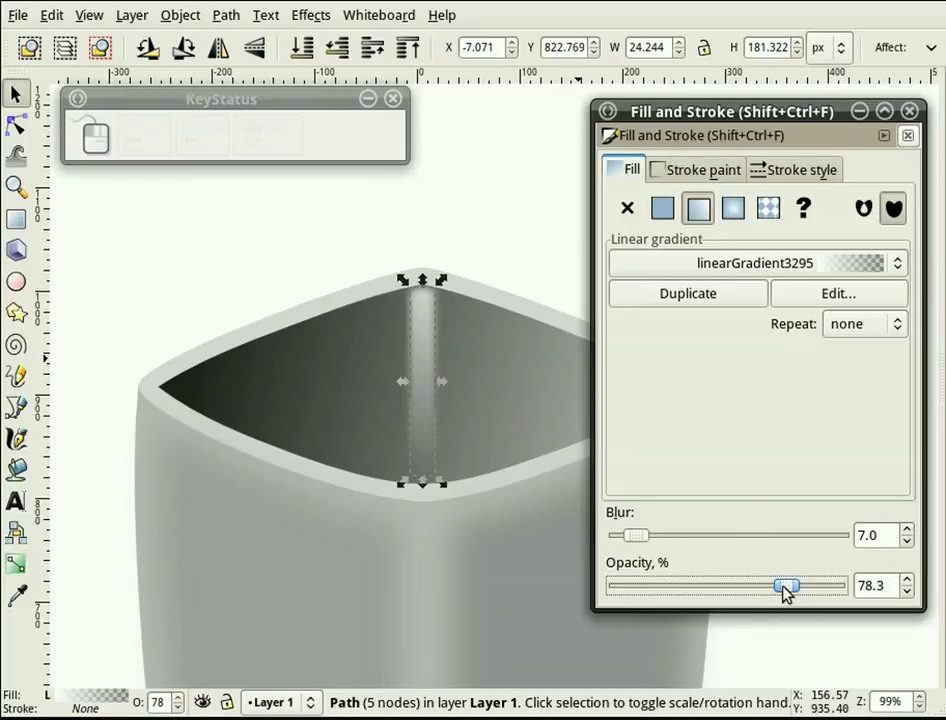
pyautogui.click(755, 589)
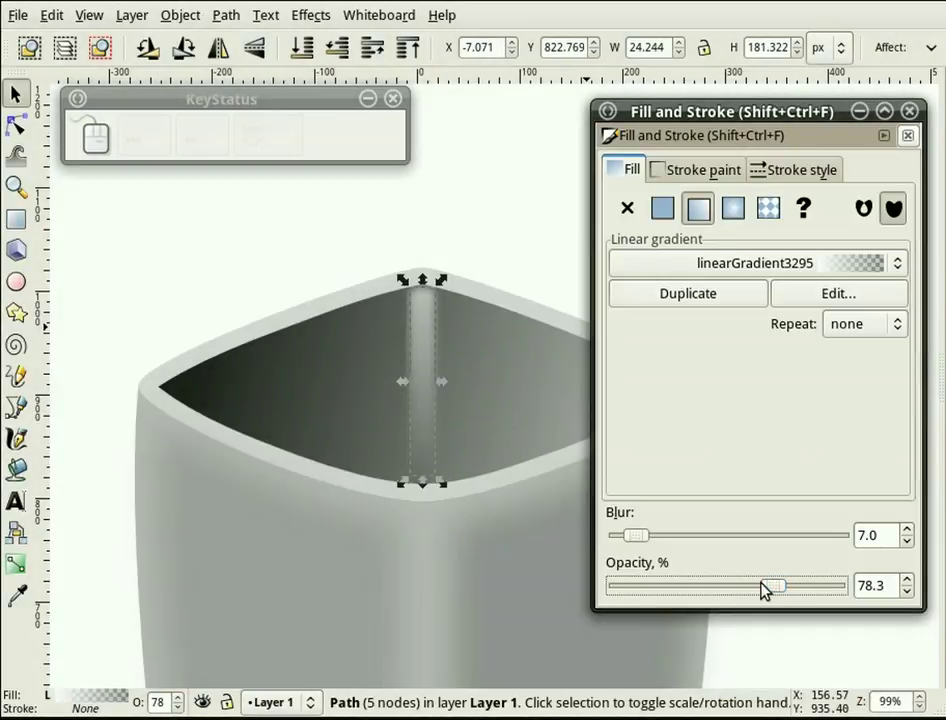
pyautogui.click(762, 590)
pyautogui.click(909, 111)
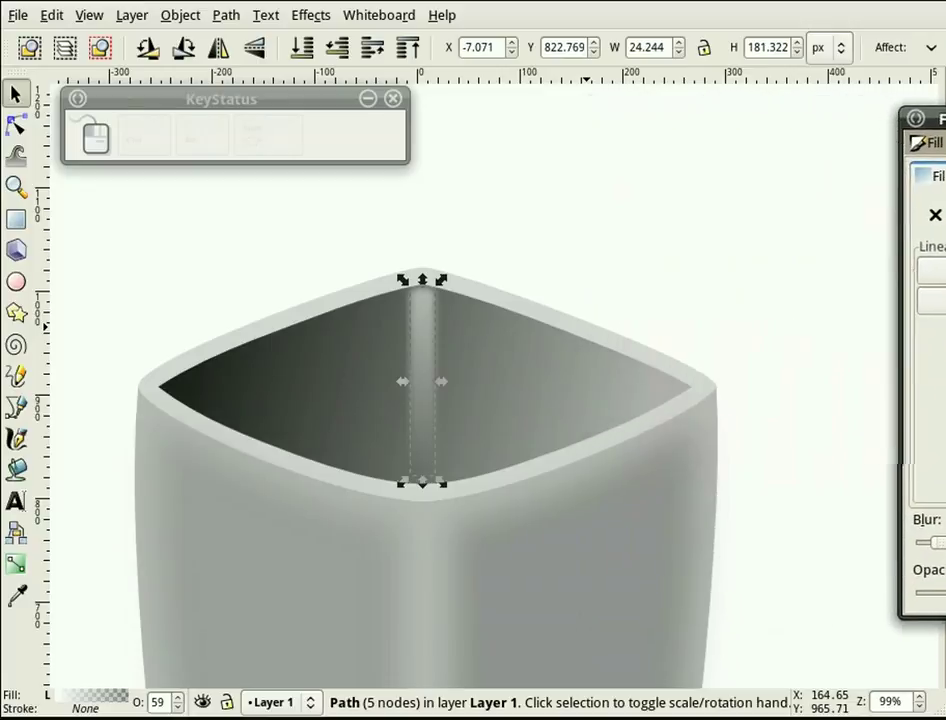
pyautogui.click(686, 173)
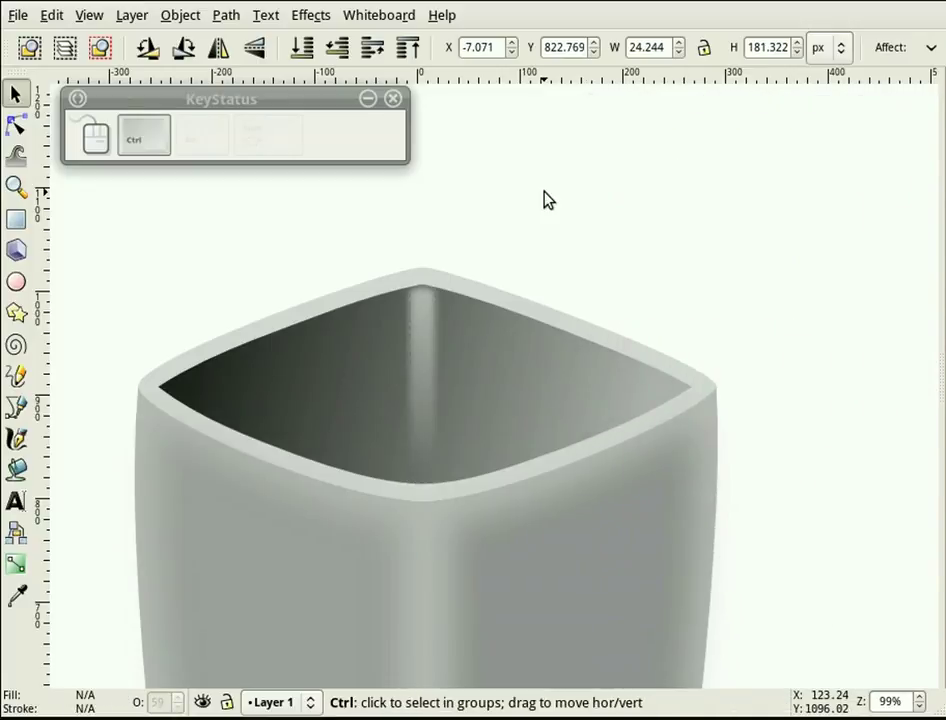
# - At 50% zoom, duplicate the bin's 567.952 × 714.286 px outer body shape on top
pyautogui.scroll(-4, 549, 234)
pyautogui.scroll(-1, 548, 262)
pyautogui.scroll(2, 555, 295)
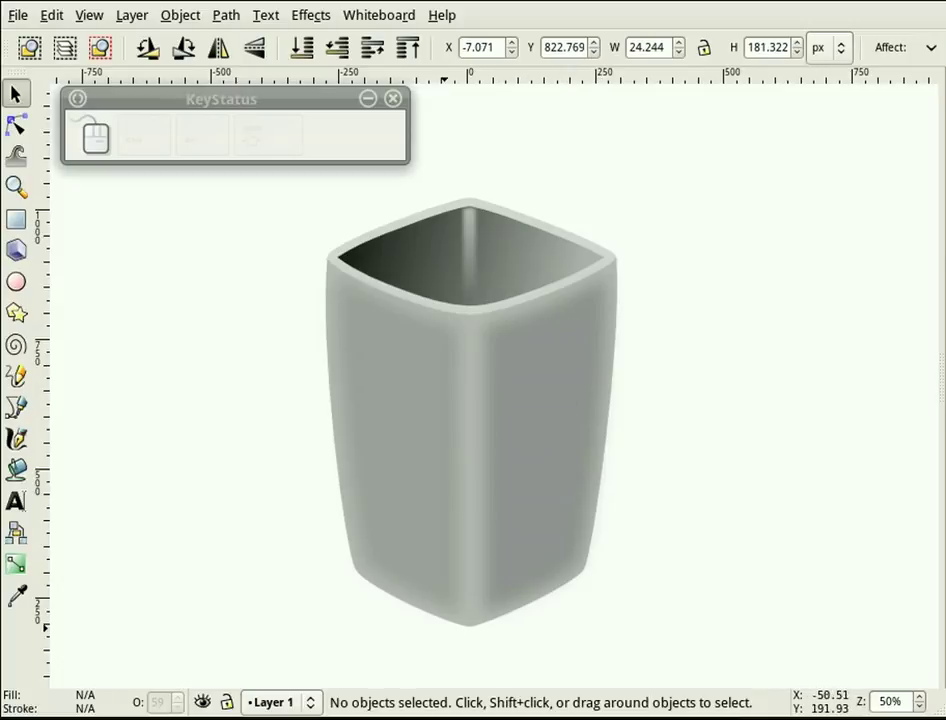
pyautogui.click(473, 626)
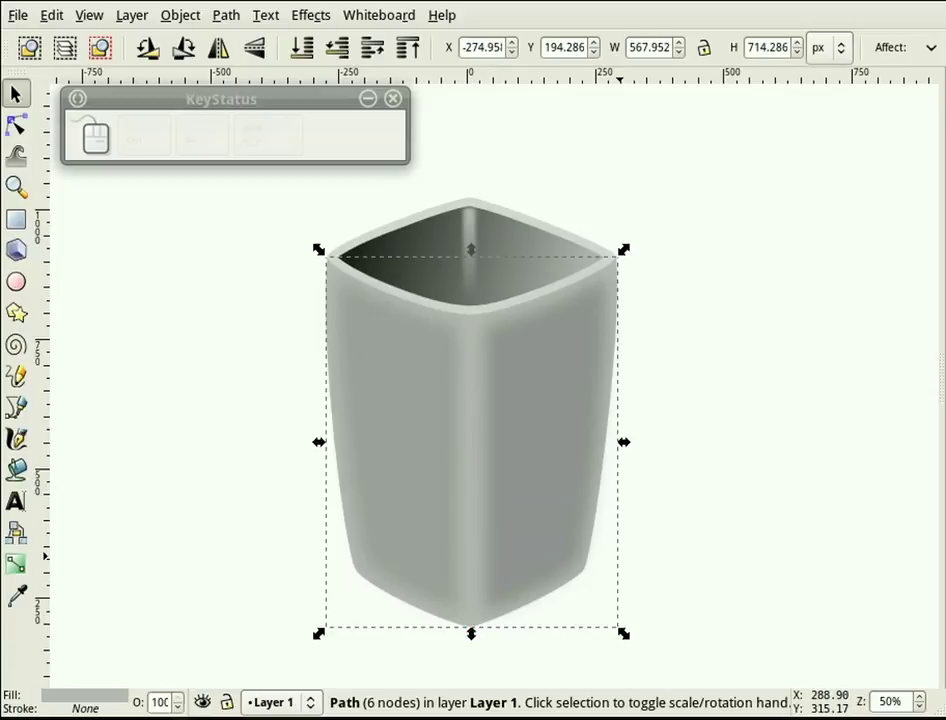
pyautogui.press('ctrl')
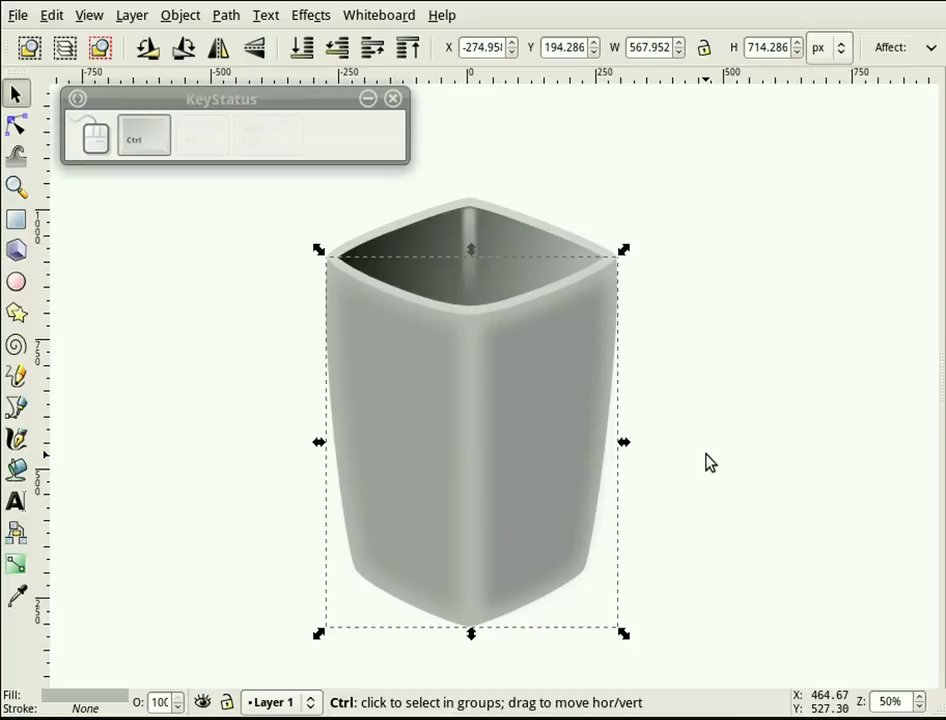
pyautogui.press('ctrl+KP_5')
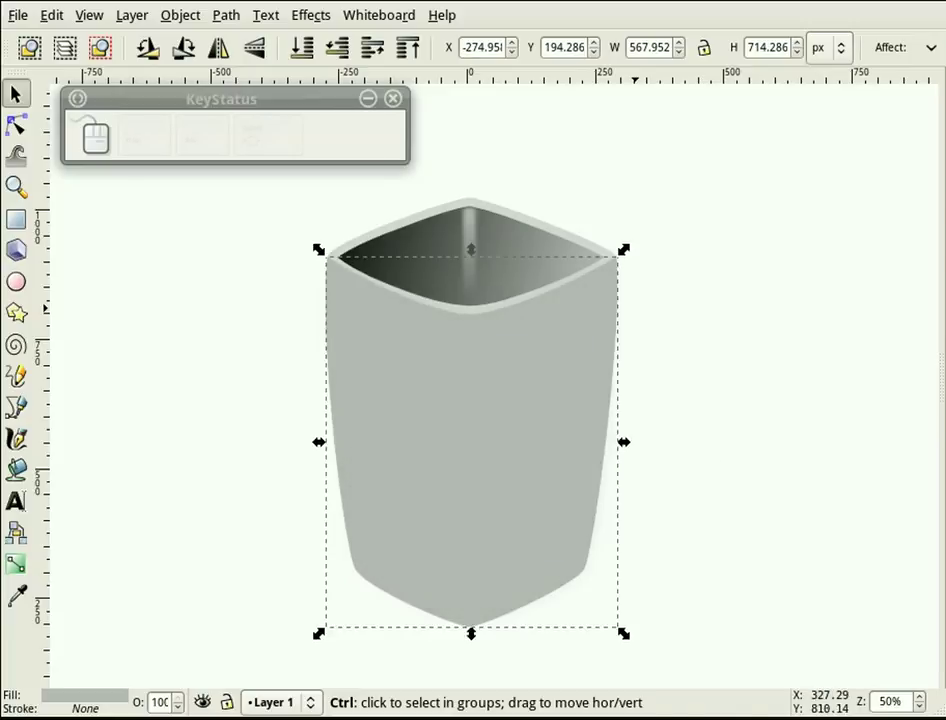
pyautogui.doubleClick(392, 373)
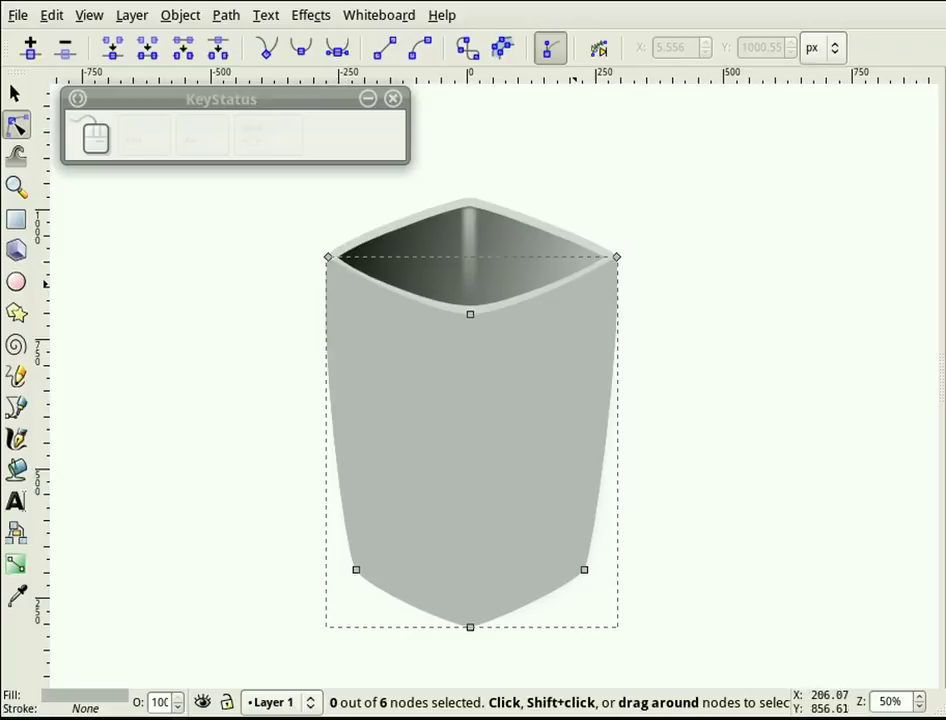
# - Delete the copy's three top nodes and bend its side curves inward to hug the base
pyautogui.moveTo(669, 318); pyautogui.dragTo(290, 228)
pyautogui.moveTo(288, 314); pyautogui.dragTo(290, 314)
pyautogui.press('Delete')
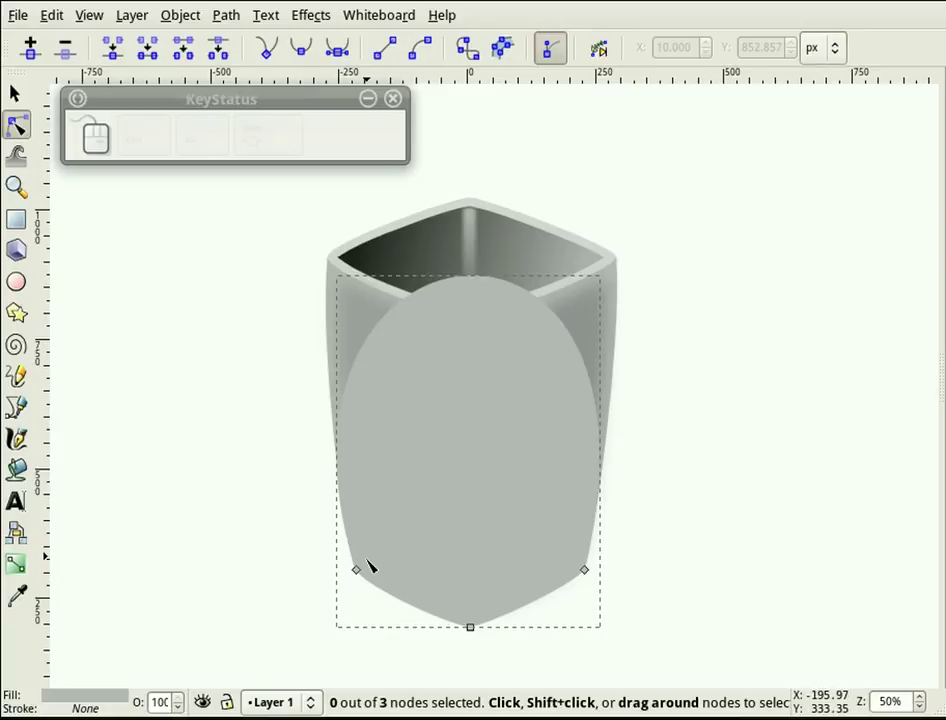
pyautogui.click(357, 570)
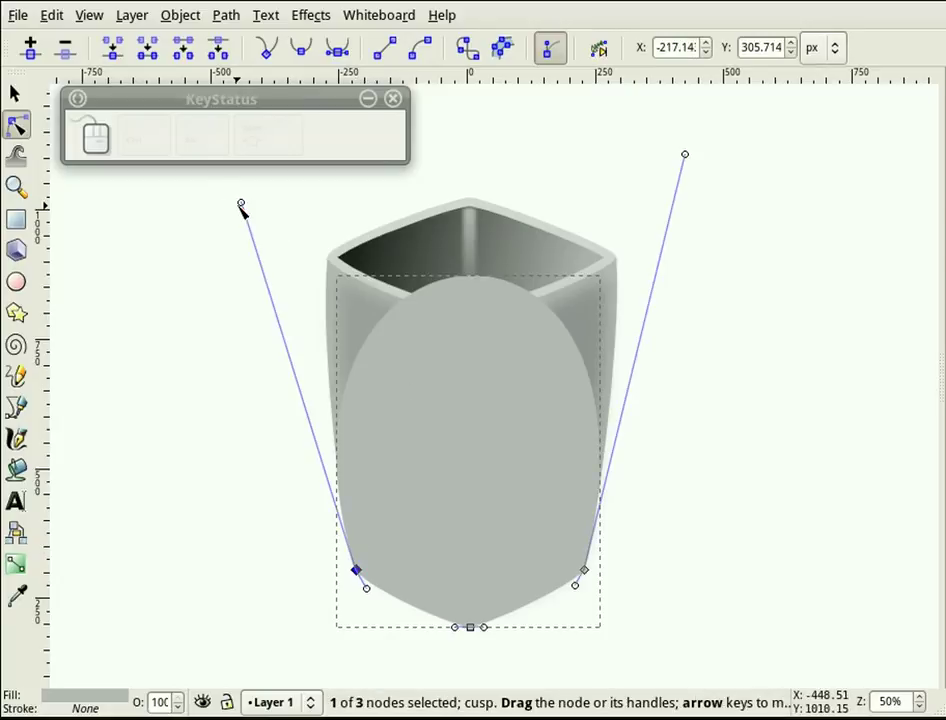
pyautogui.moveTo(241, 204); pyautogui.dragTo(410, 543)
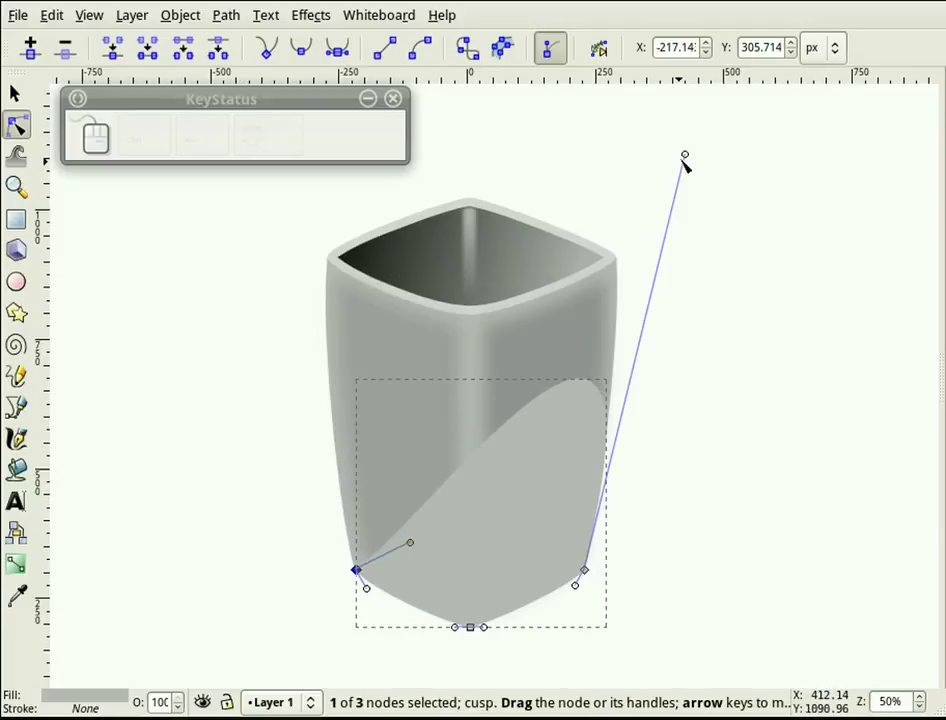
pyautogui.moveTo(685, 155); pyautogui.dragTo(473, 517)
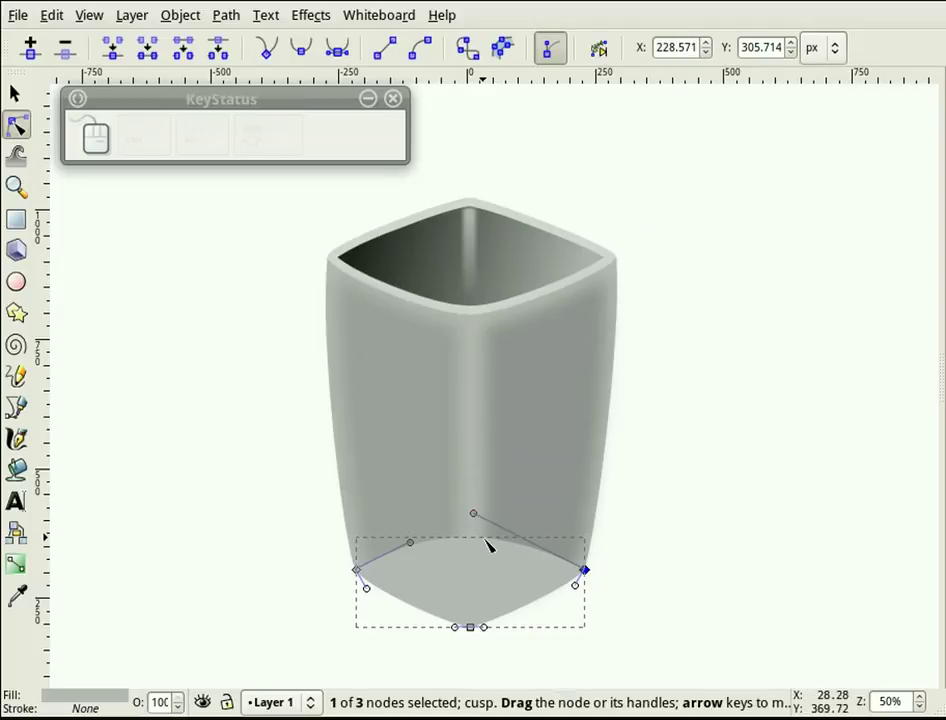
# - Make the base patch solid black with a blur of 9
pyautogui.press('s')
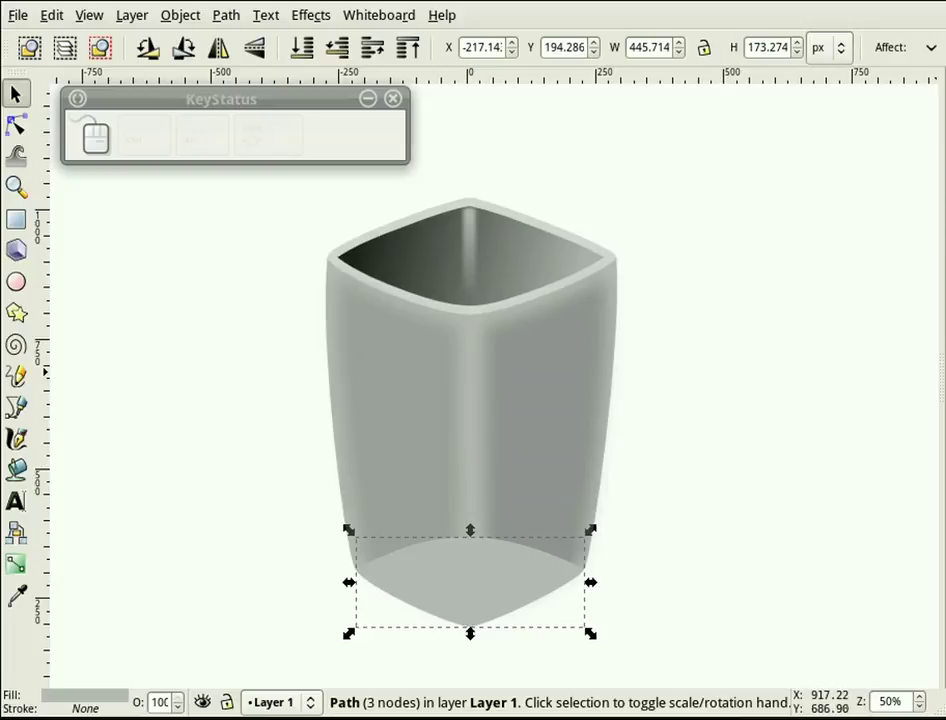
pyautogui.hotkey('ctrl', 'shift', 'f')
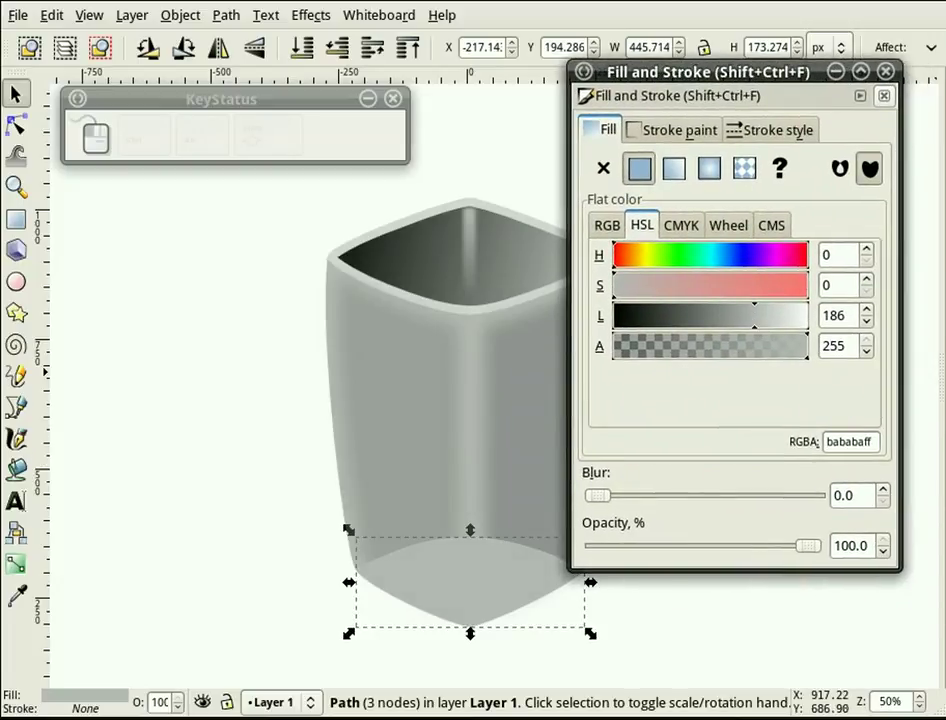
pyautogui.moveTo(754, 316); pyautogui.dragTo(610, 320)
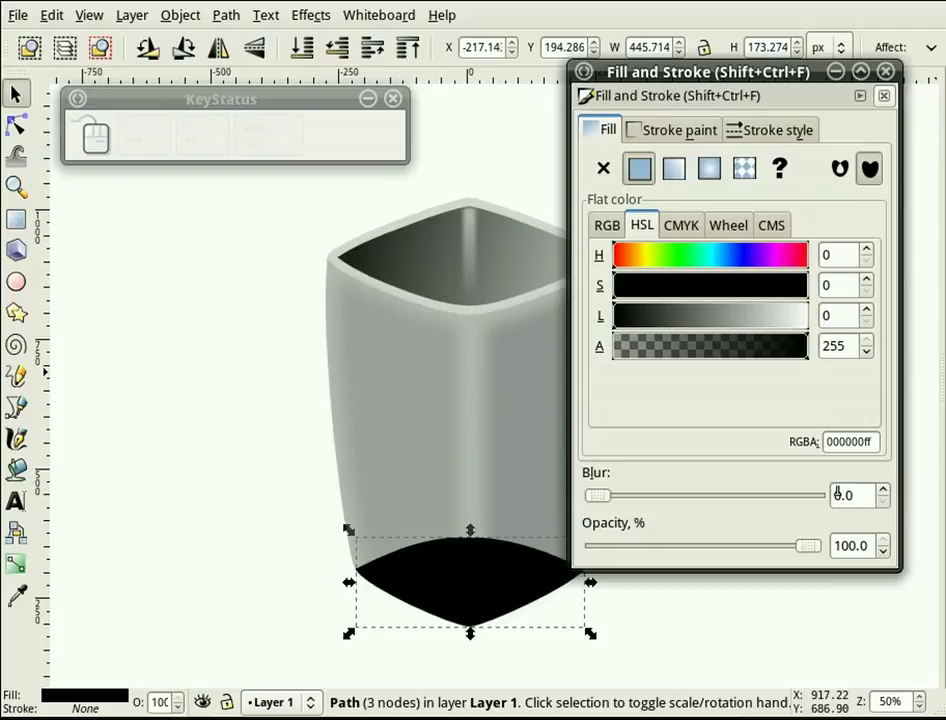
pyautogui.click(885, 491)
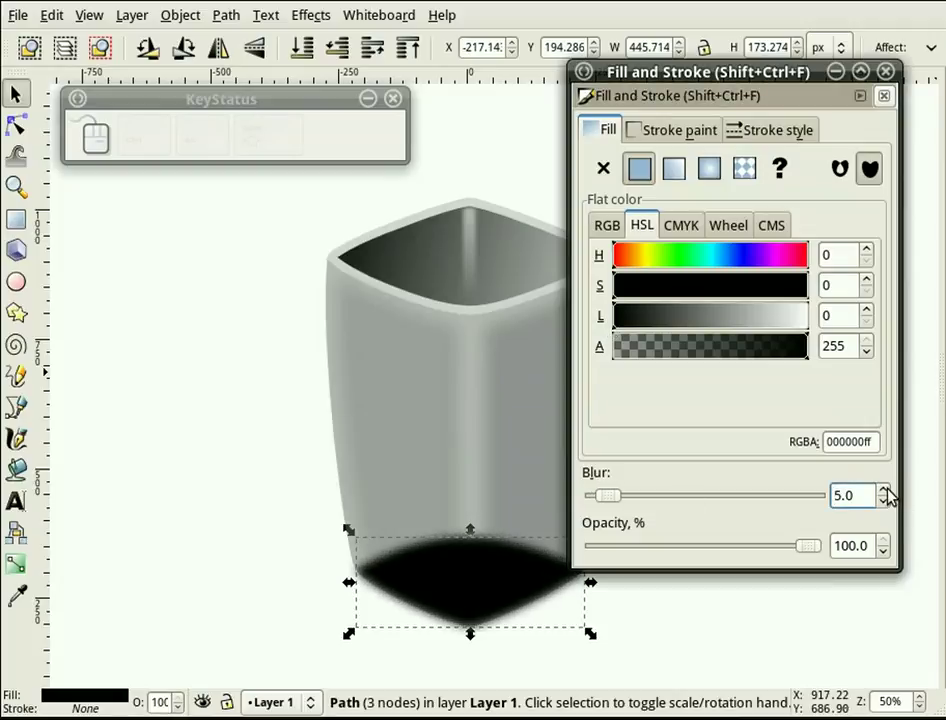
pyautogui.click(885, 491)
pyautogui.click(885, 491)
pyautogui.click(885, 491)
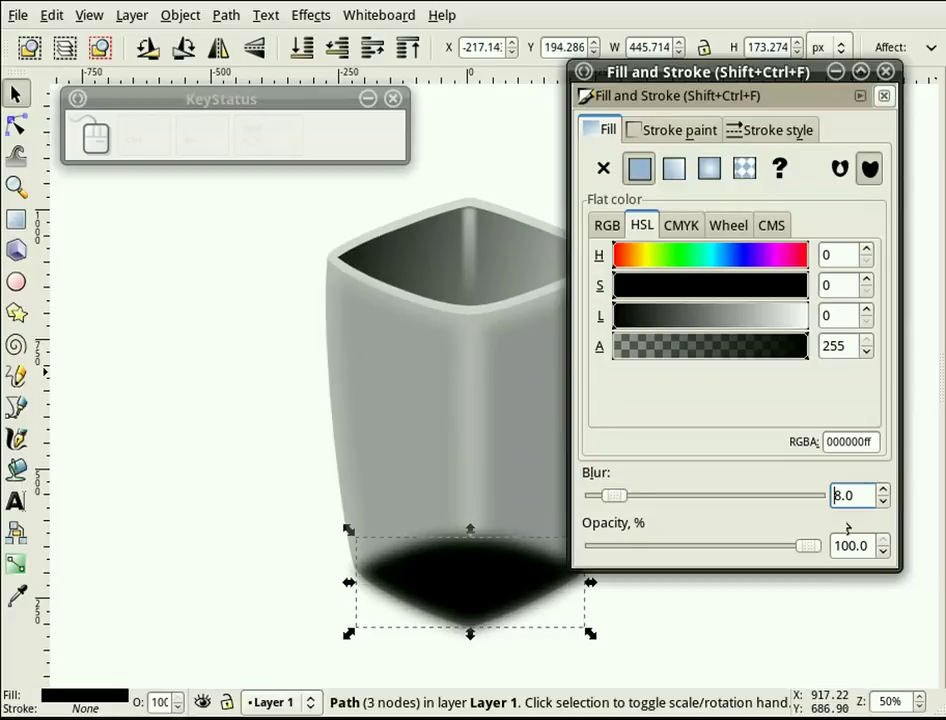
pyautogui.click(885, 491)
# - Send the blurred black shadow to the bottom, behind the bin
pyautogui.click(733, 625)
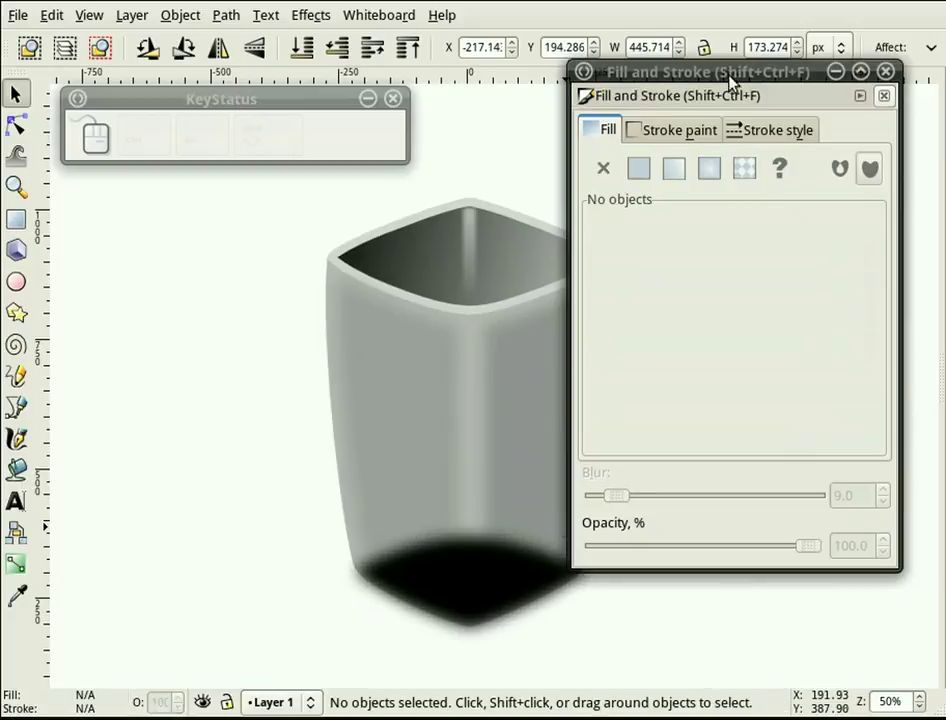
pyautogui.moveTo(730, 78); pyautogui.dragTo(945, 100)
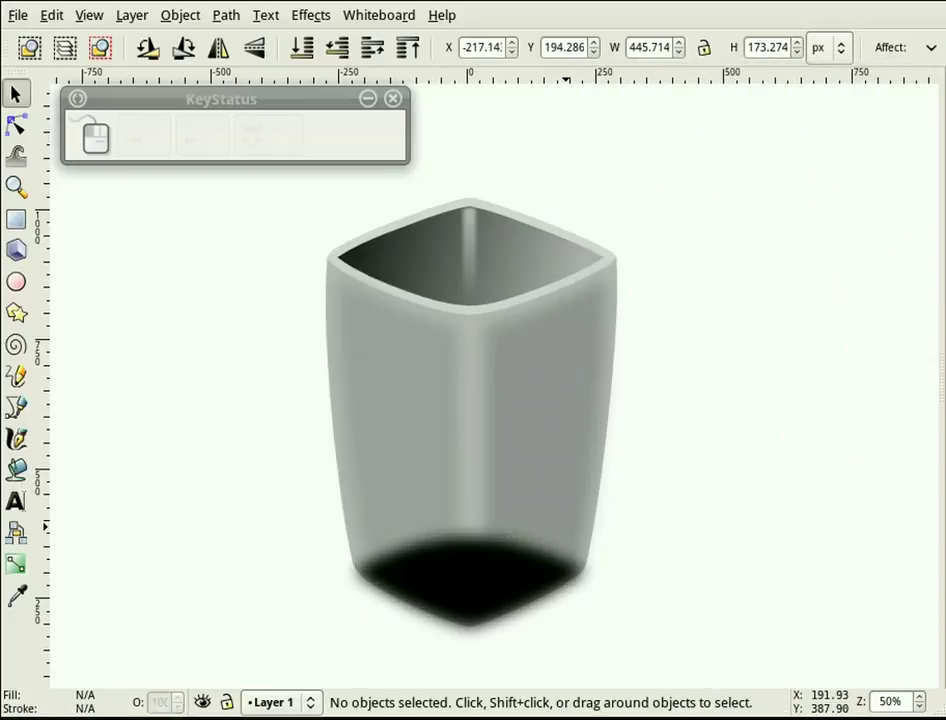
pyautogui.click(486, 571)
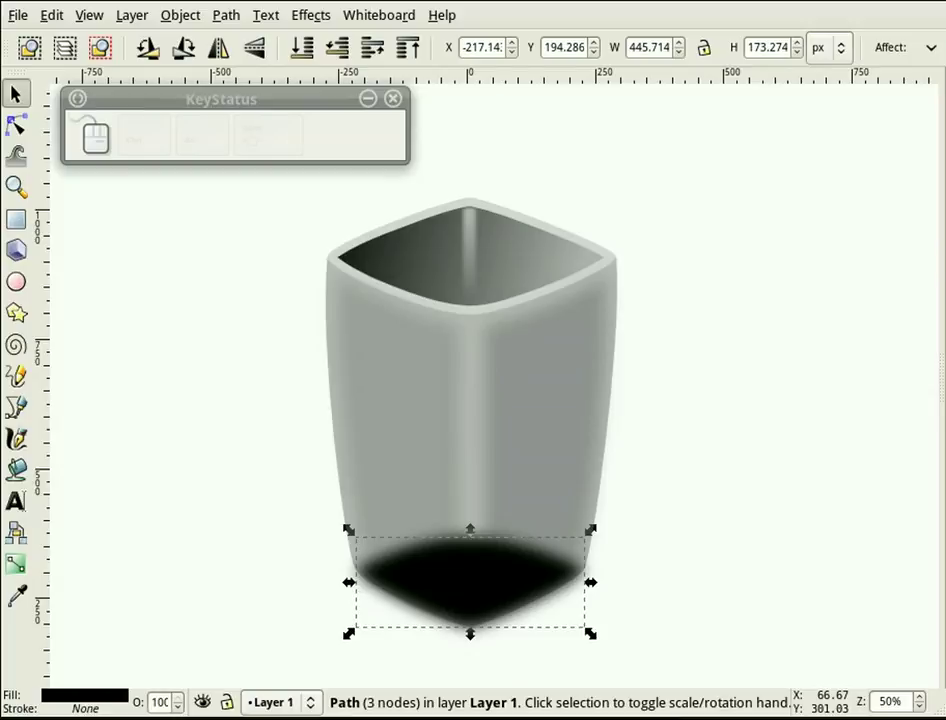
pyautogui.click(301, 47)
pyautogui.click(713, 441)
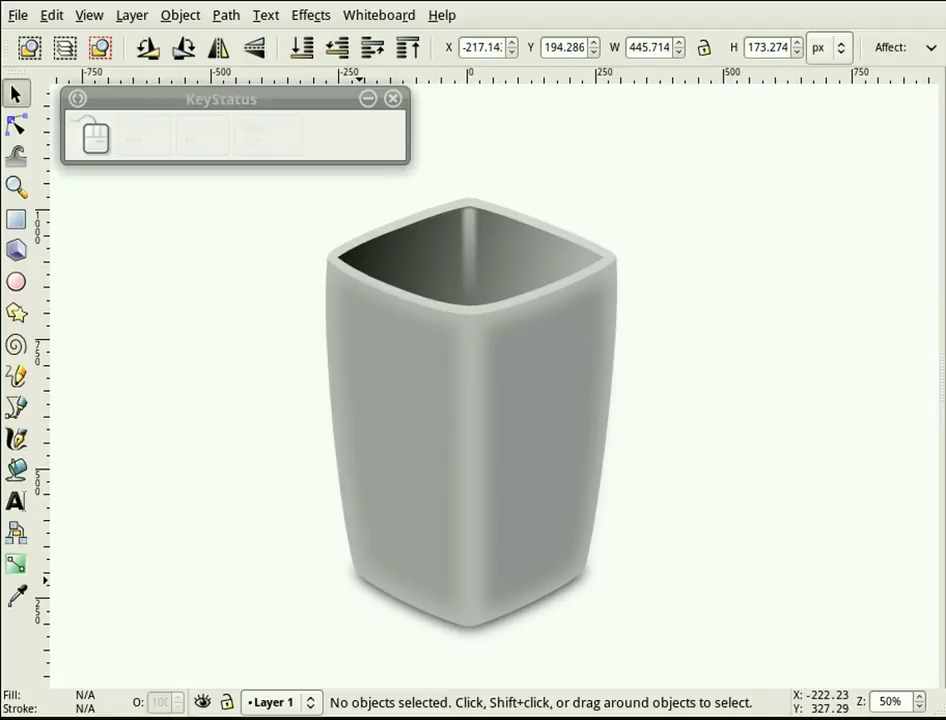
pyautogui.press('ctrl')
pyautogui.scroll(-1, 140, 455)
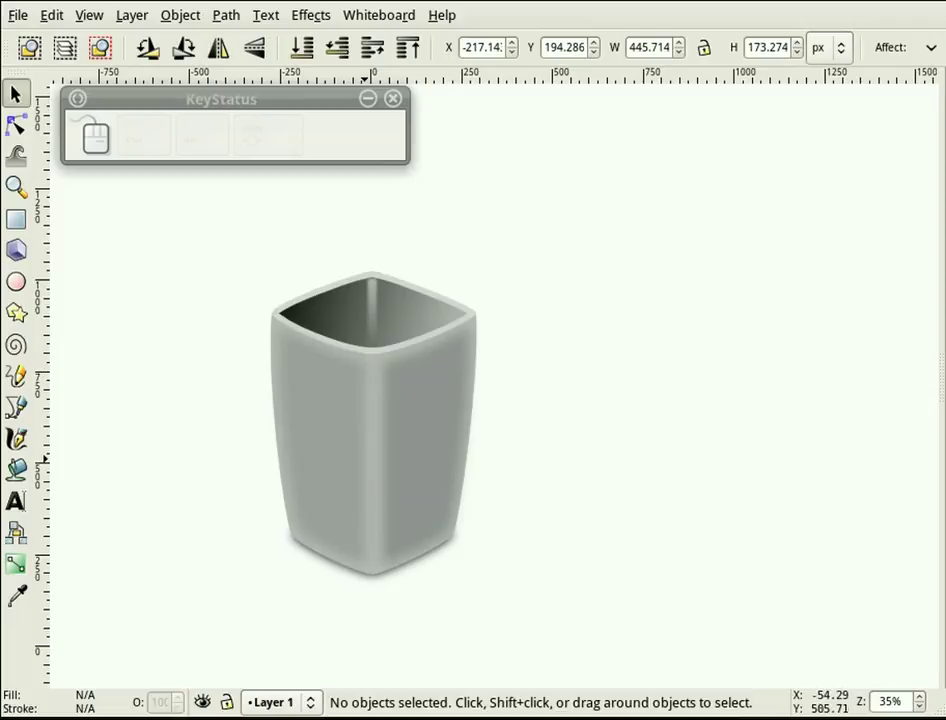
pyautogui.keyDown('ctrl'); pyautogui.scroll(1, 507, 439); pyautogui.keyUp('ctrl')
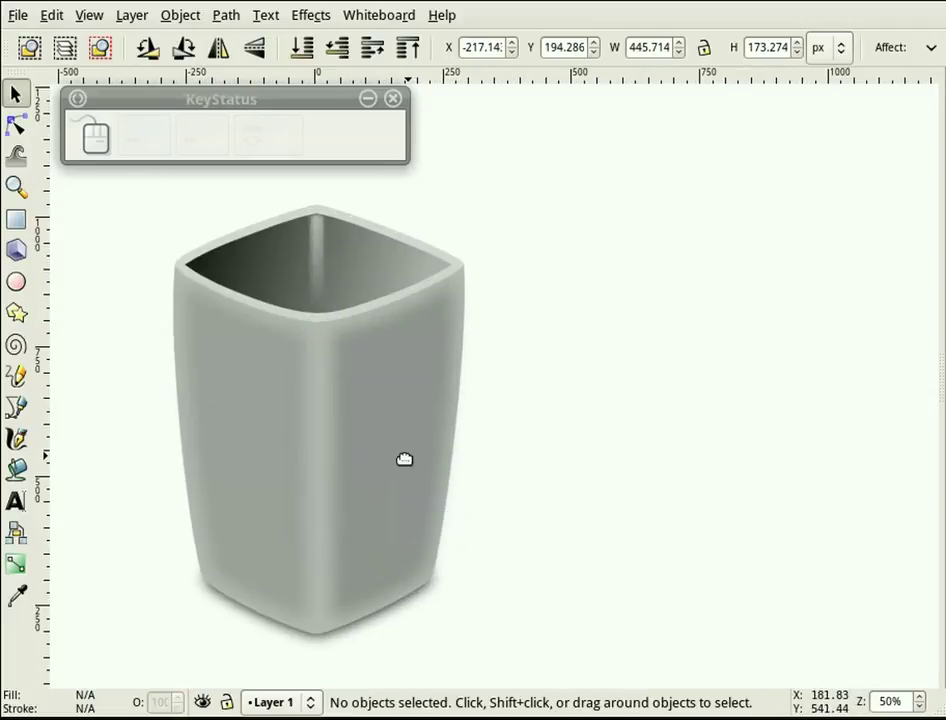
# - Select the cup's six paths, including panels and top parts, and group them with Ctrl+G
pyautogui.click(381, 495)
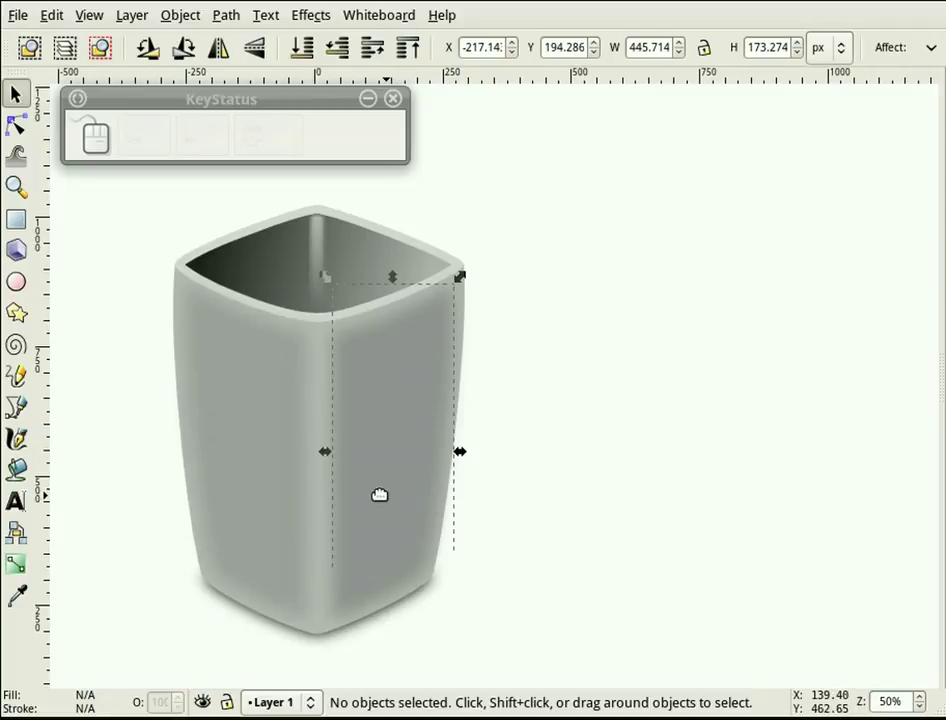
pyautogui.keyDown('shift'); pyautogui.click(321, 500); pyautogui.keyUp('shift')
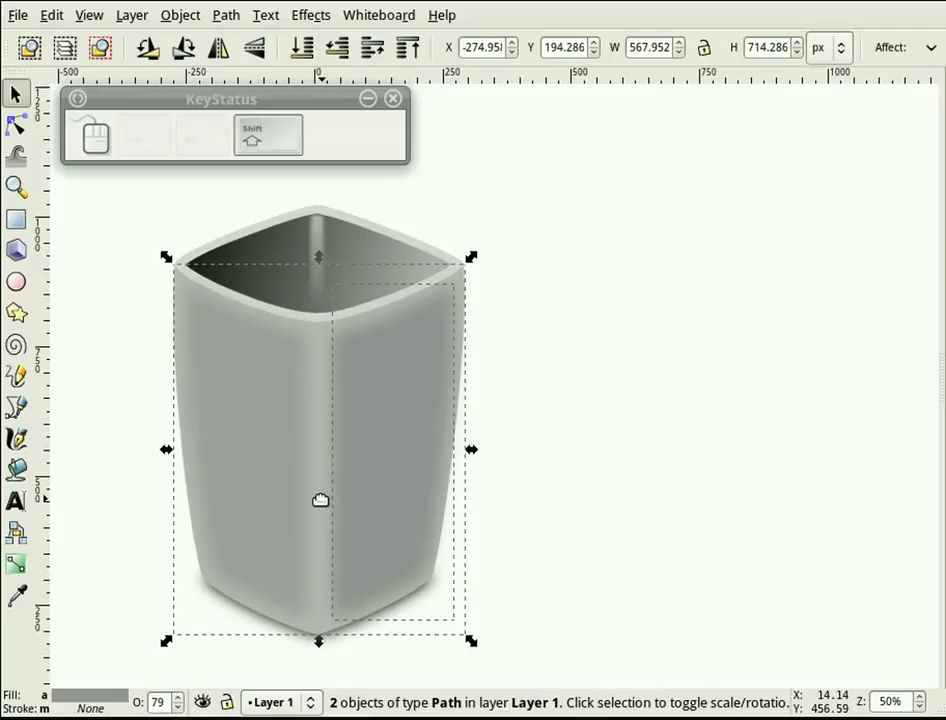
pyautogui.click(321, 500)
pyautogui.press('Escape')
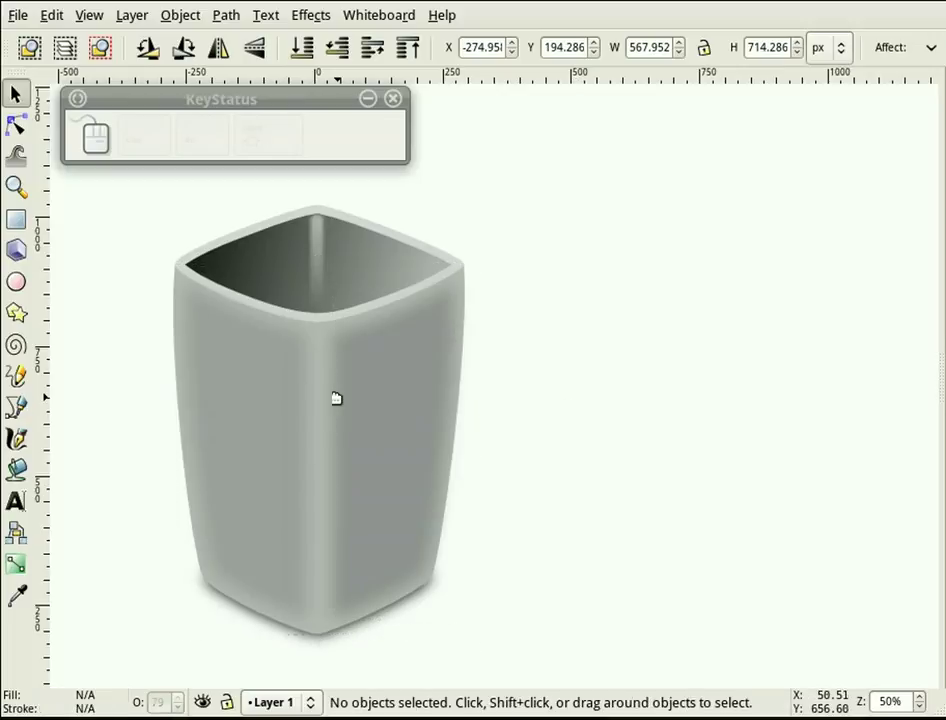
pyautogui.click(325, 401)
pyautogui.keyDown('shift'); pyautogui.click(321, 390); pyautogui.keyUp('shift')
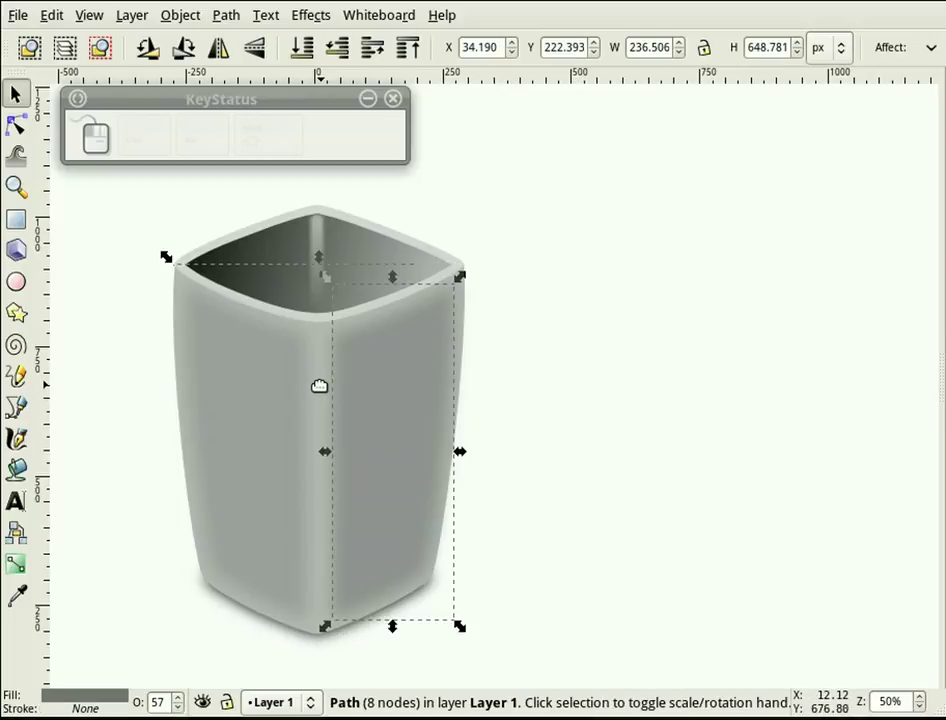
pyautogui.keyDown('shift'); pyautogui.click(251, 407); pyautogui.keyUp('shift')
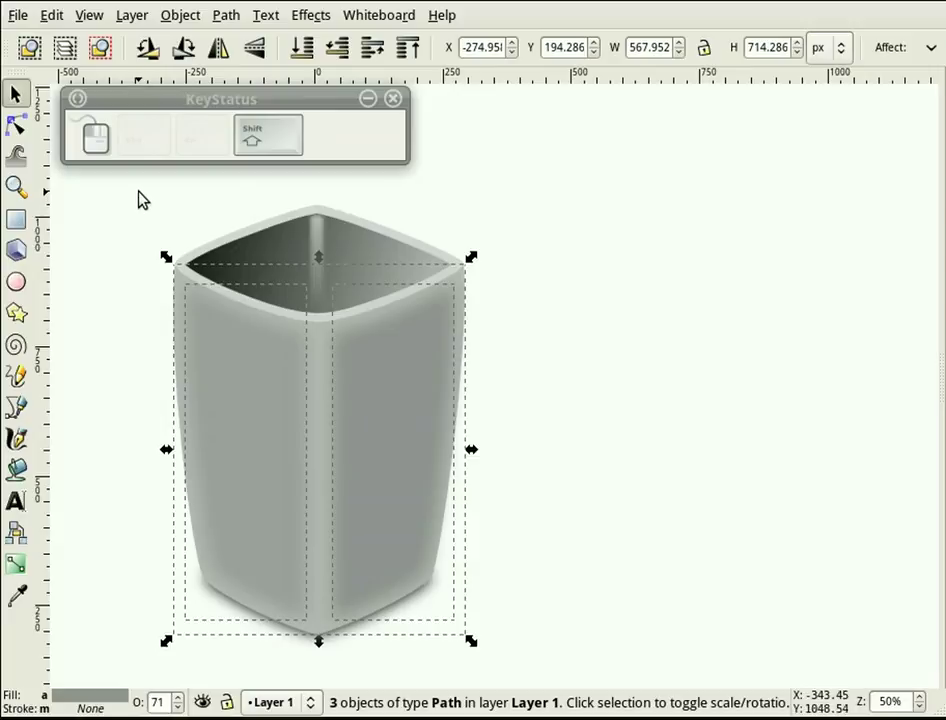
pyautogui.moveTo(139, 190); pyautogui.dragTo(538, 373)
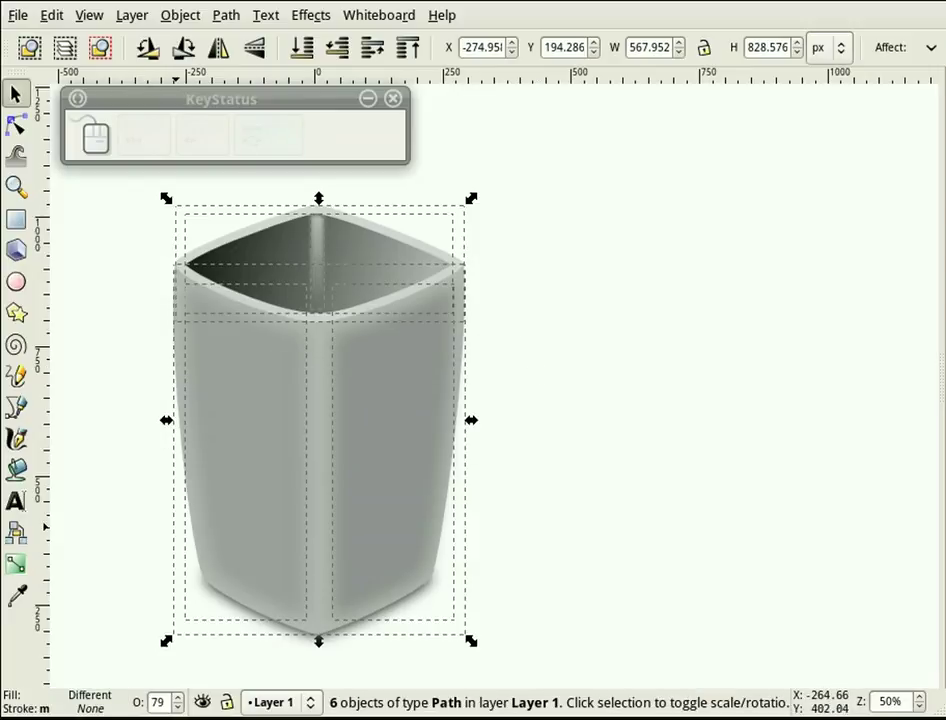
pyautogui.press('ctrl')
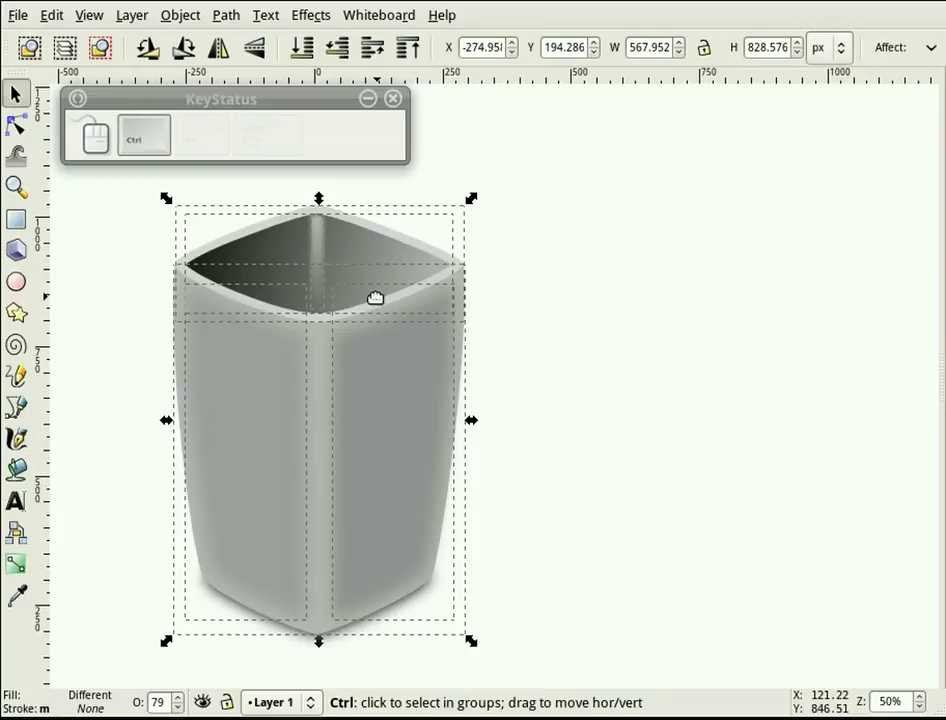
pyautogui.hotkey('ctrl', 'g')
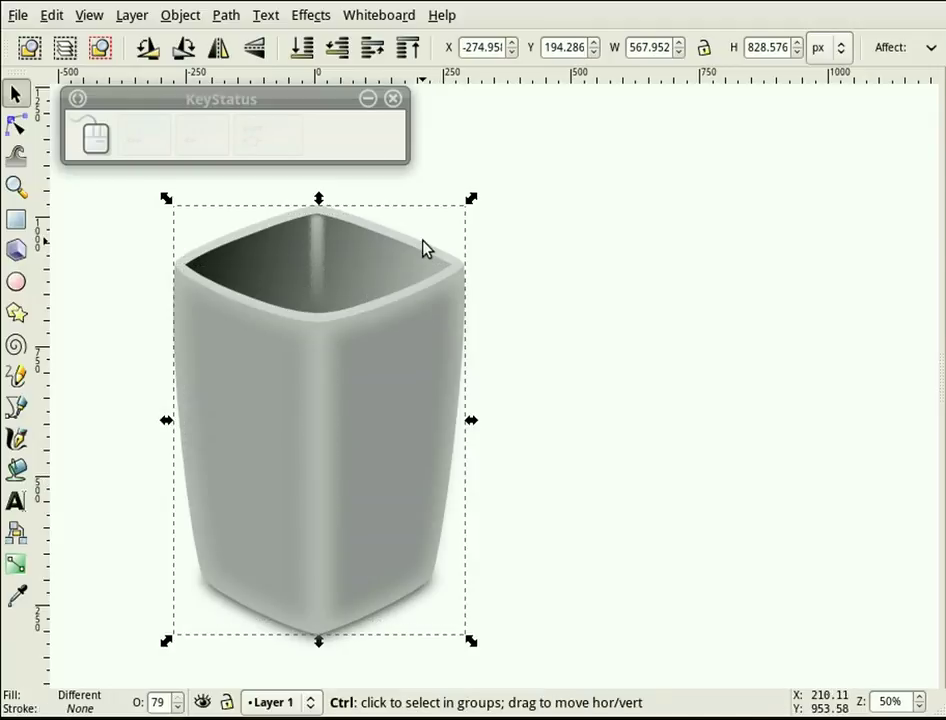
# - Duplicate the grouped cup and move the copy to the right of the original
pyautogui.moveTo(333, 410); pyautogui.dragTo(471, 408)
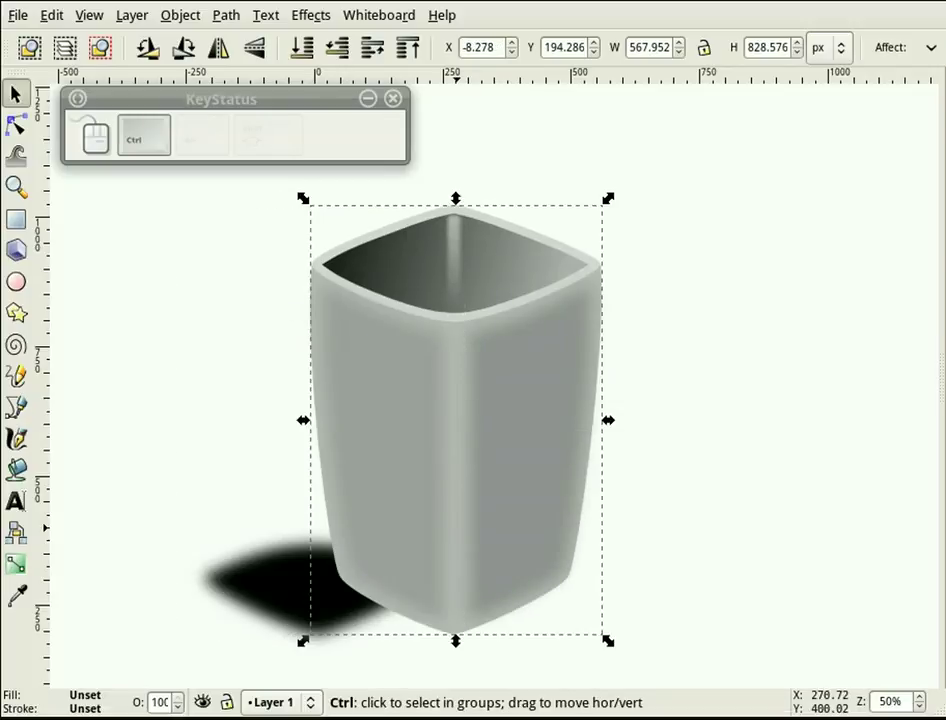
pyautogui.hotkey('ctrl', 'z')
pyautogui.click(602, 496)
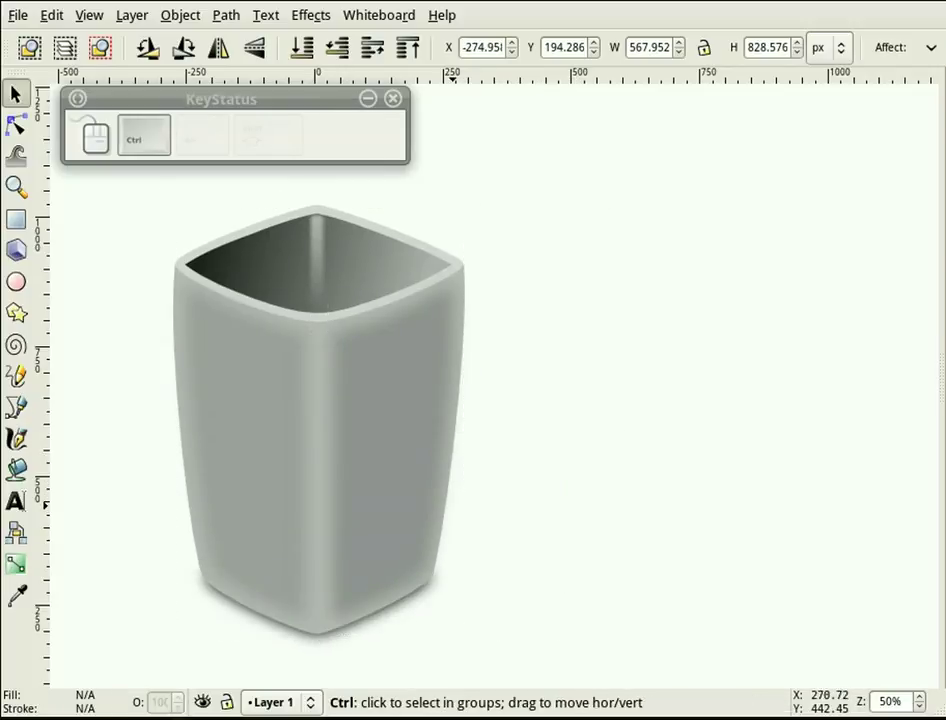
pyautogui.scroll(-2, 441, 500)
pyautogui.click(399, 485)
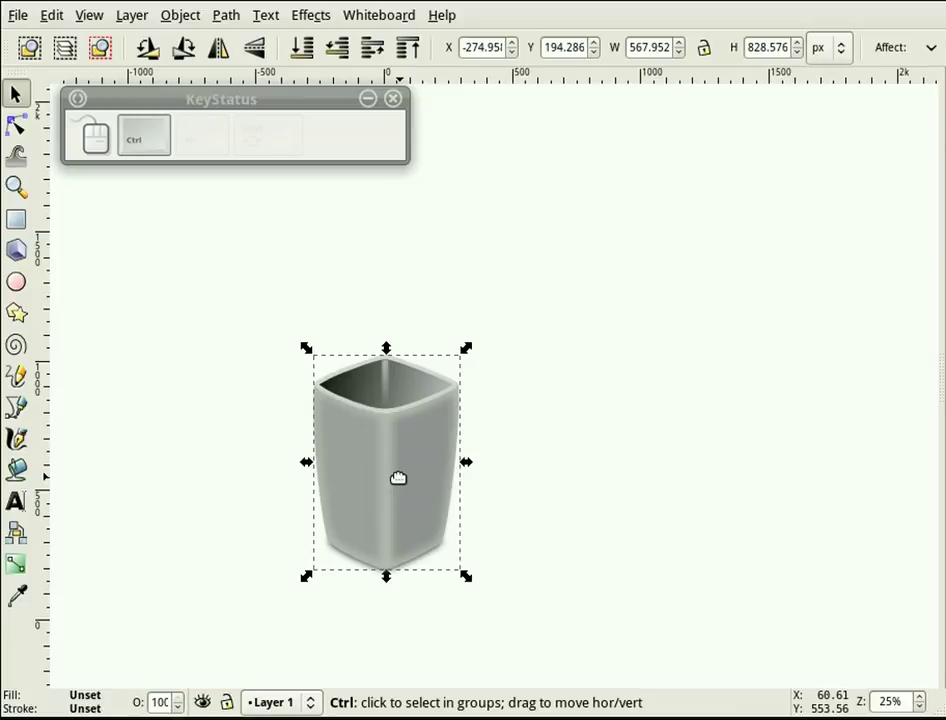
pyautogui.hotkey('ctrl', 'd')
pyautogui.moveTo(372, 465); pyautogui.dragTo(602, 475)
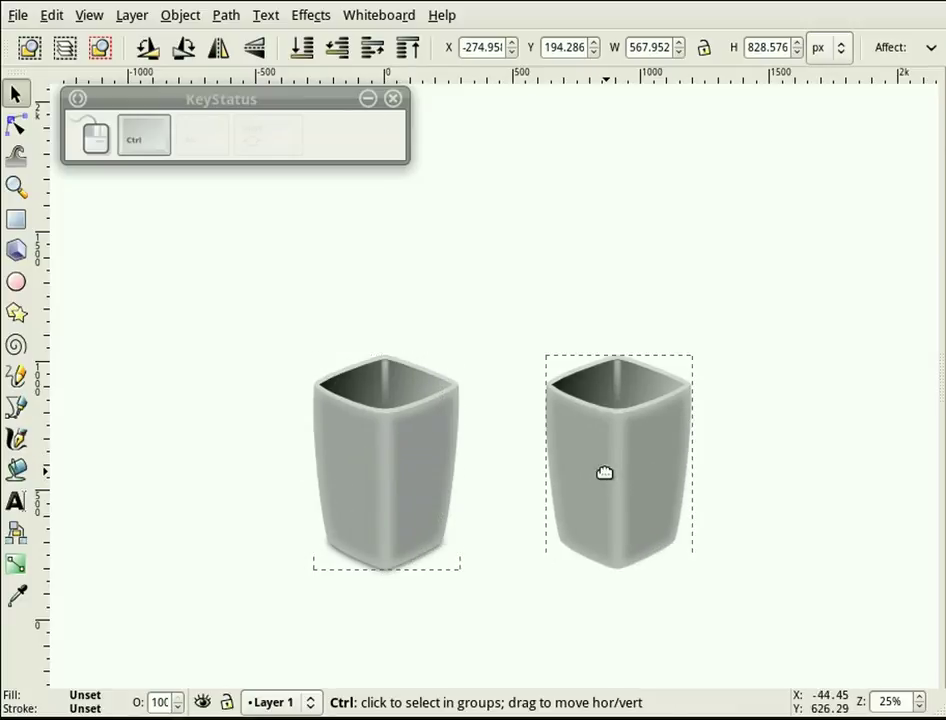
pyautogui.click(735, 500)
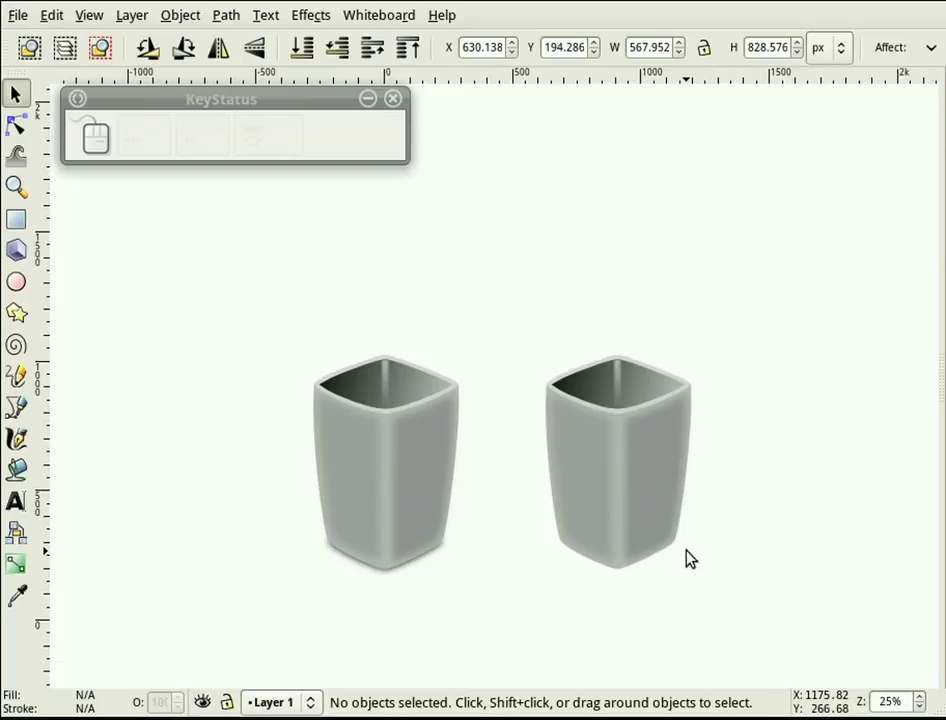
# - Ungroup the copy and union its six paths into one flat grey silhouette
pyautogui.moveTo(717, 609); pyautogui.dragTo(522, 317)
pyautogui.press('ctrl')
pyautogui.press('shift')
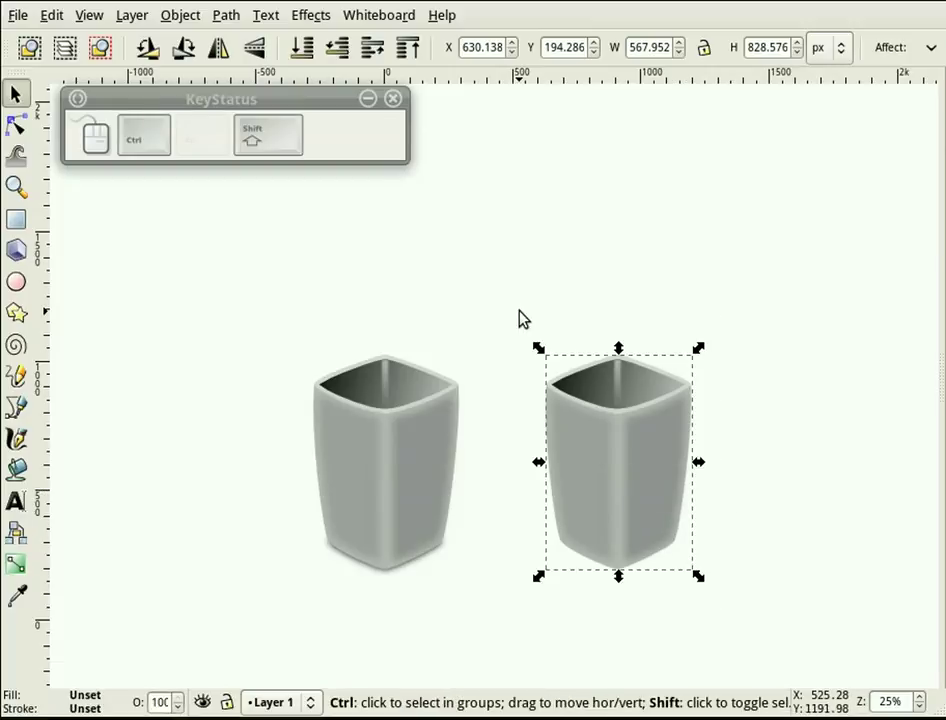
pyautogui.hotkey('ctrl', 'shift', 'g')
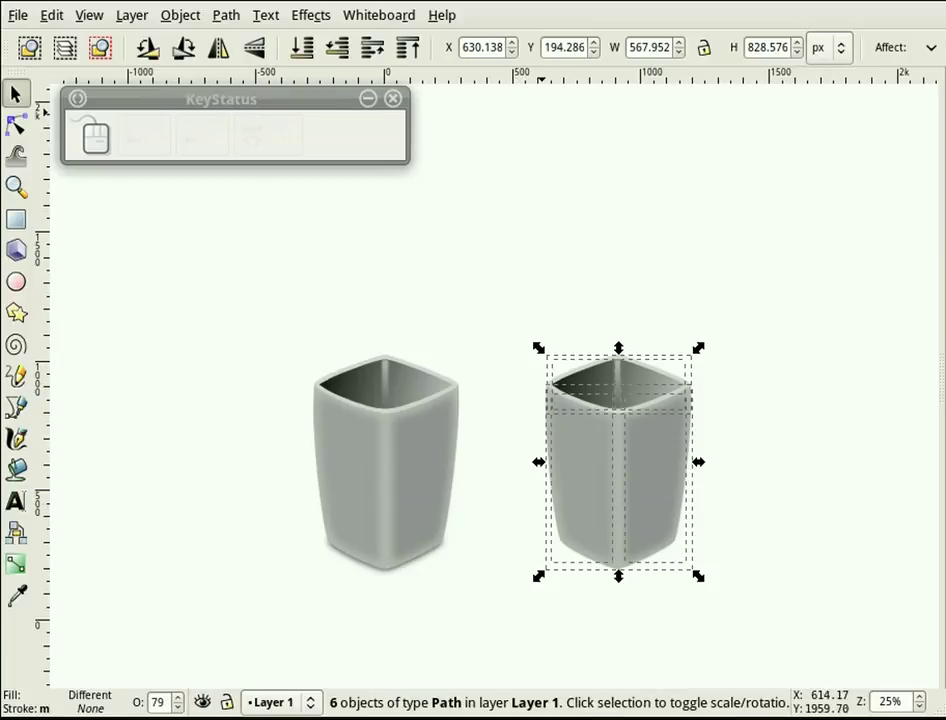
pyautogui.click(226, 15)
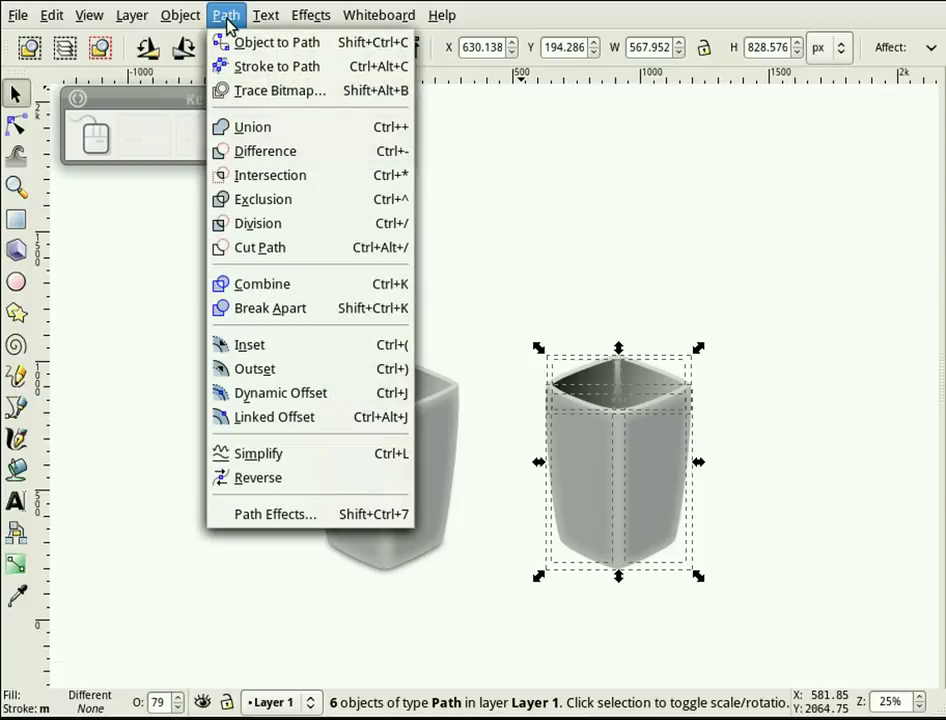
pyautogui.click(250, 127)
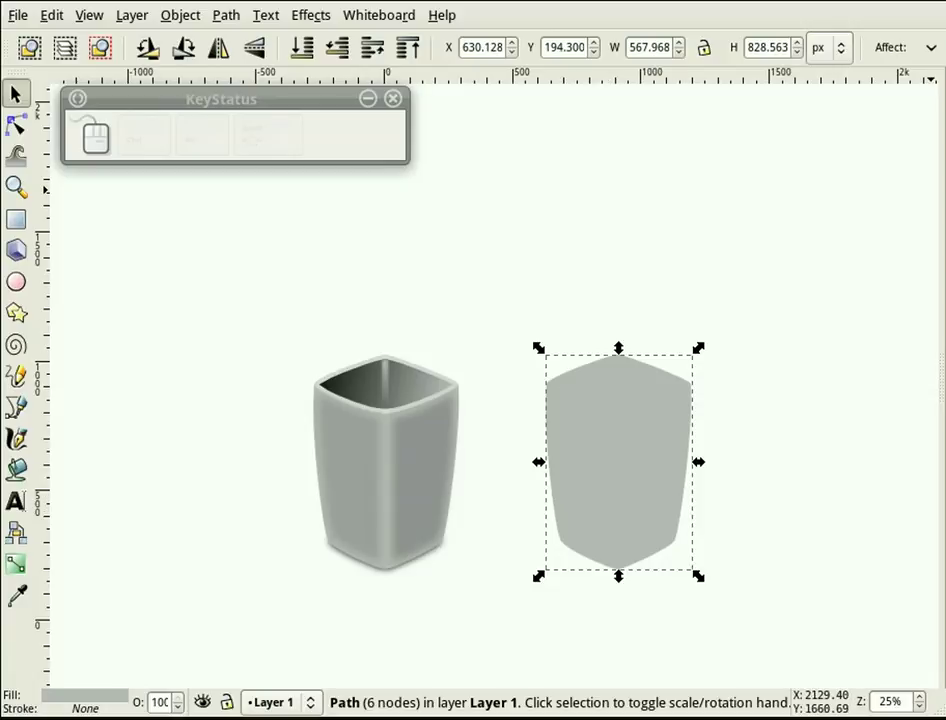
pyautogui.hotkey('shift', 'ctrl', 'f')
# - Tint the silhouette cyan (52c6e0) at 41.4% opacity and drag it over the original cup
pyautogui.moveTo(864, 93)
pyautogui.mouseDown()
pyautogui.moveTo(750, 30)
pyautogui.moveTo(645, 76)
pyautogui.moveTo(679, 70)
pyautogui.mouseUp()
pyautogui.moveTo(730, 262); pyautogui.dragTo(751, 263)
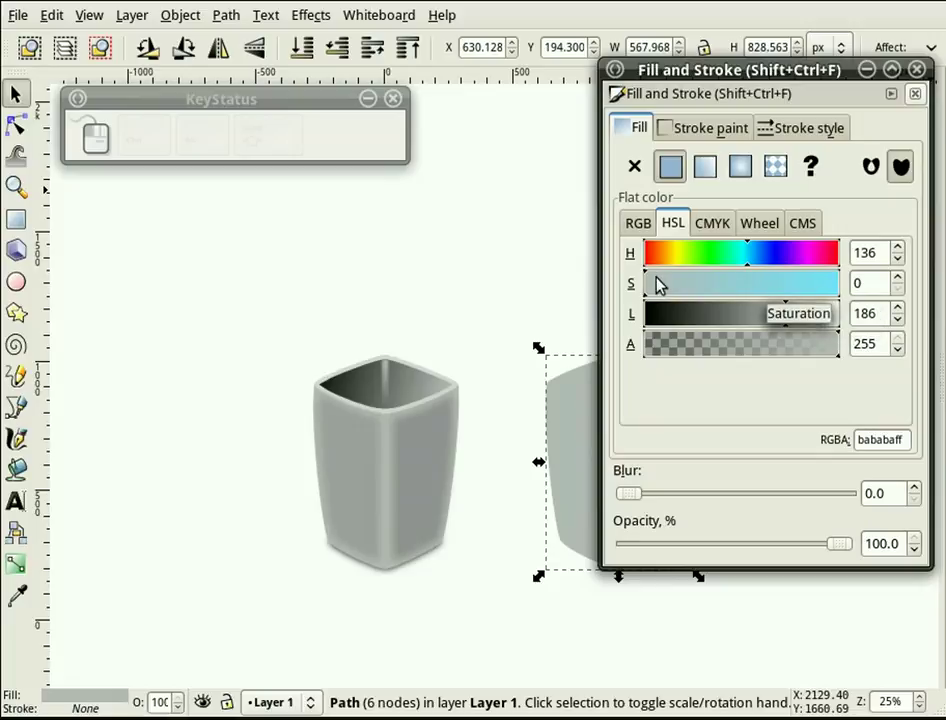
pyautogui.moveTo(657, 285)
pyautogui.mouseDown()
pyautogui.moveTo(779, 284)
pyautogui.moveTo(760, 326)
pyautogui.mouseUp()
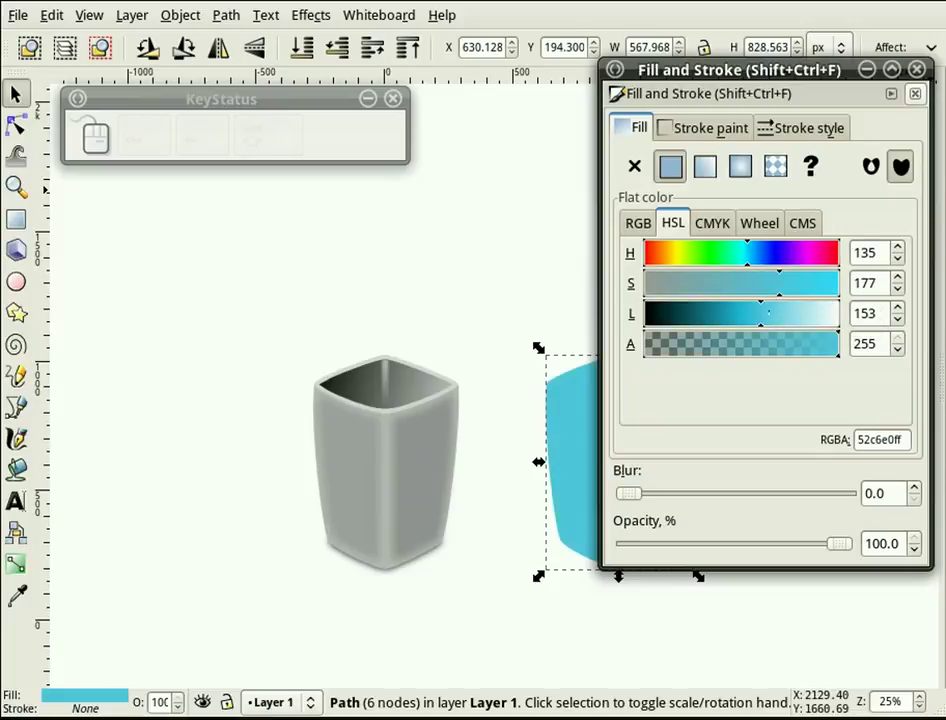
pyautogui.moveTo(840, 545); pyautogui.dragTo(722, 563)
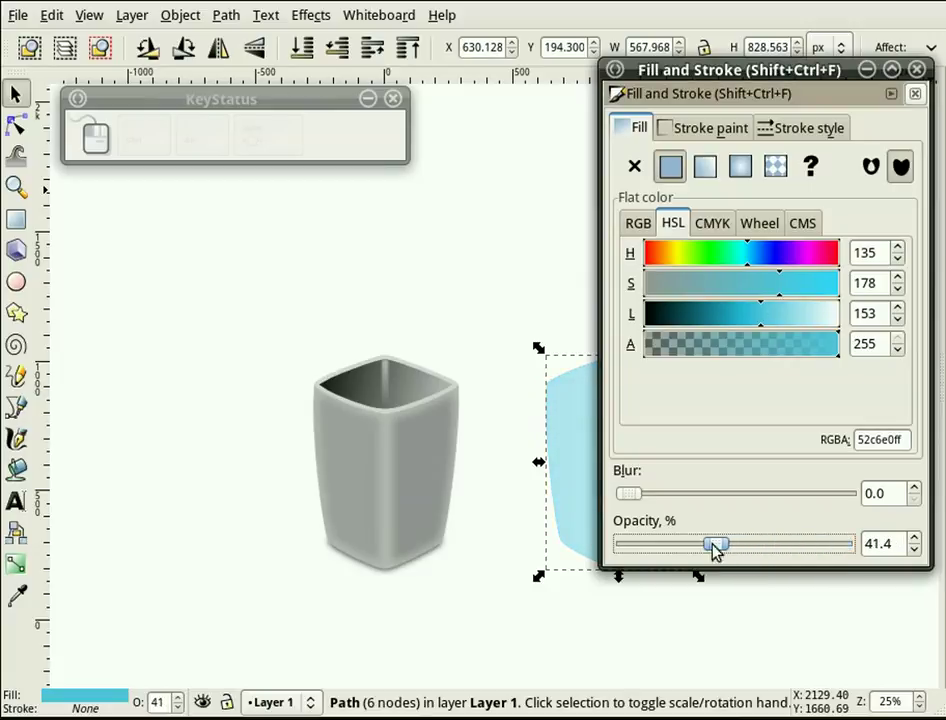
pyautogui.moveTo(577, 441)
pyautogui.mouseDown()
pyautogui.moveTo(418, 450)
pyautogui.moveTo(335, 443)
pyautogui.moveTo(338, 433)
pyautogui.moveTo(343, 440)
pyautogui.mouseUp()
# - Set the overlay's hue to 90, making its fill 52e061 green
pyautogui.click(523, 439)
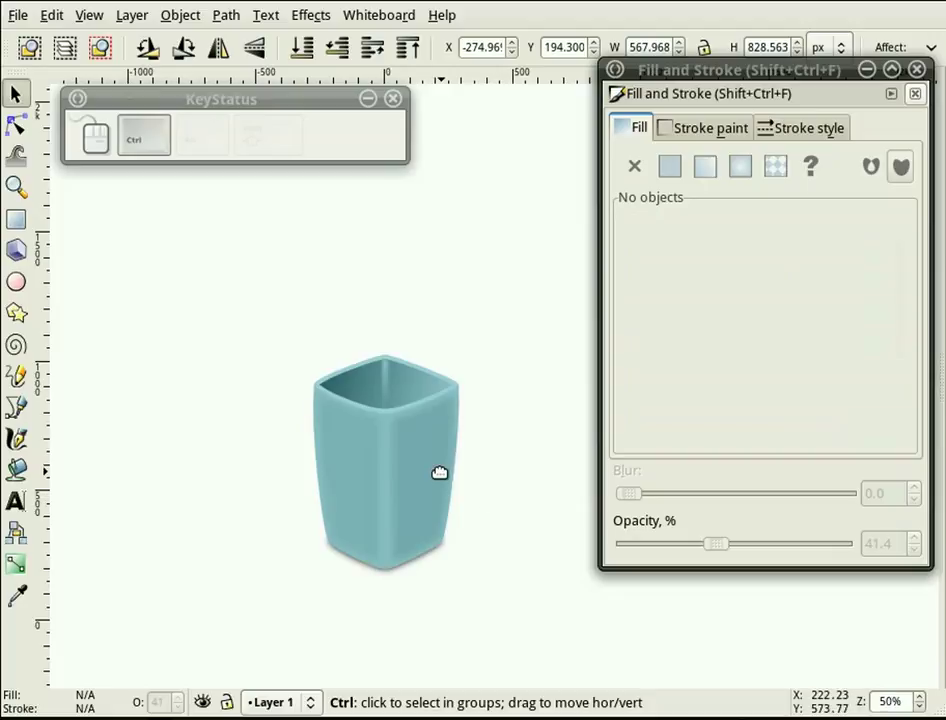
pyautogui.scroll(2, 439, 472)
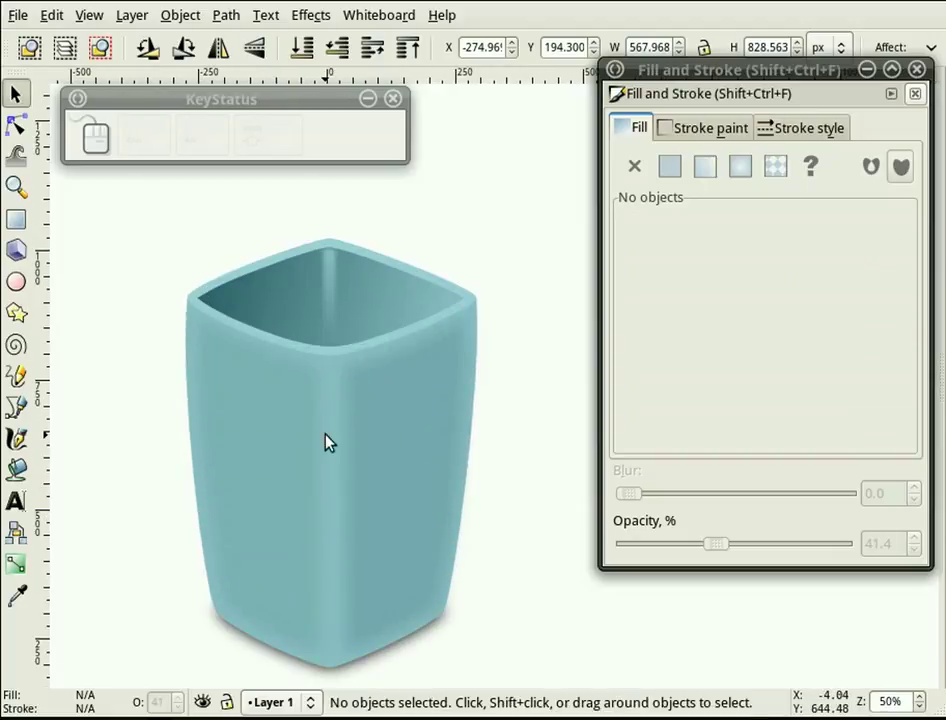
pyautogui.click(323, 512)
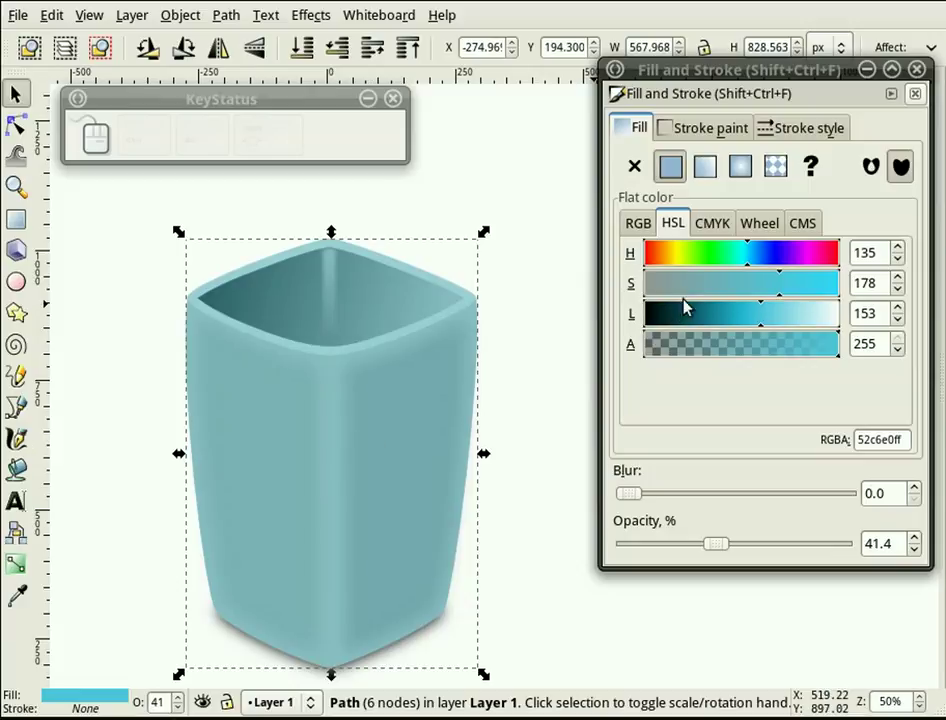
pyautogui.click(714, 258)
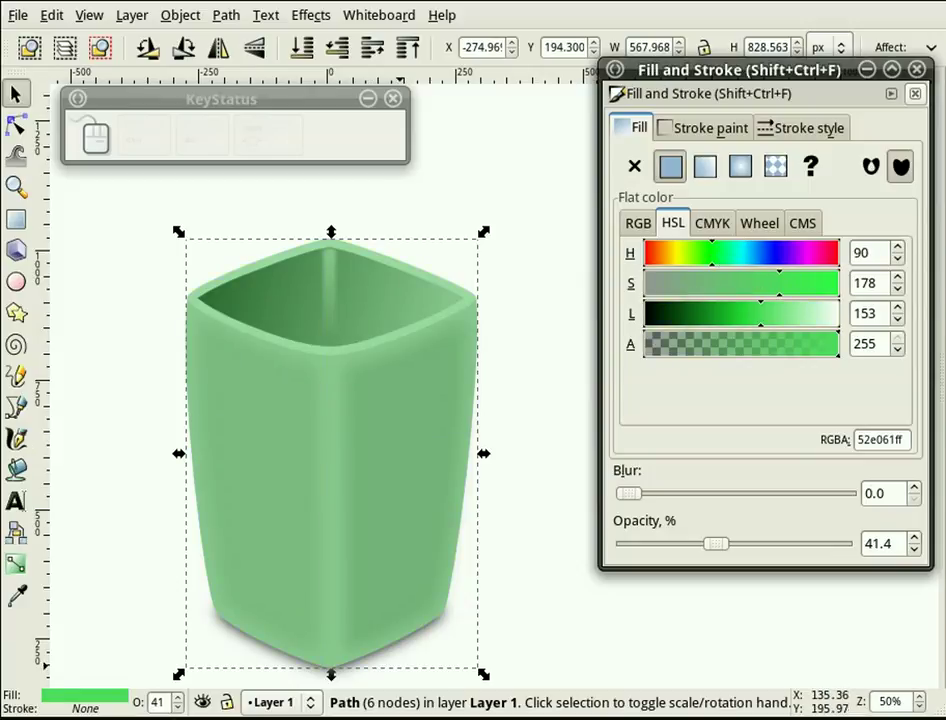
pyautogui.click(532, 268)
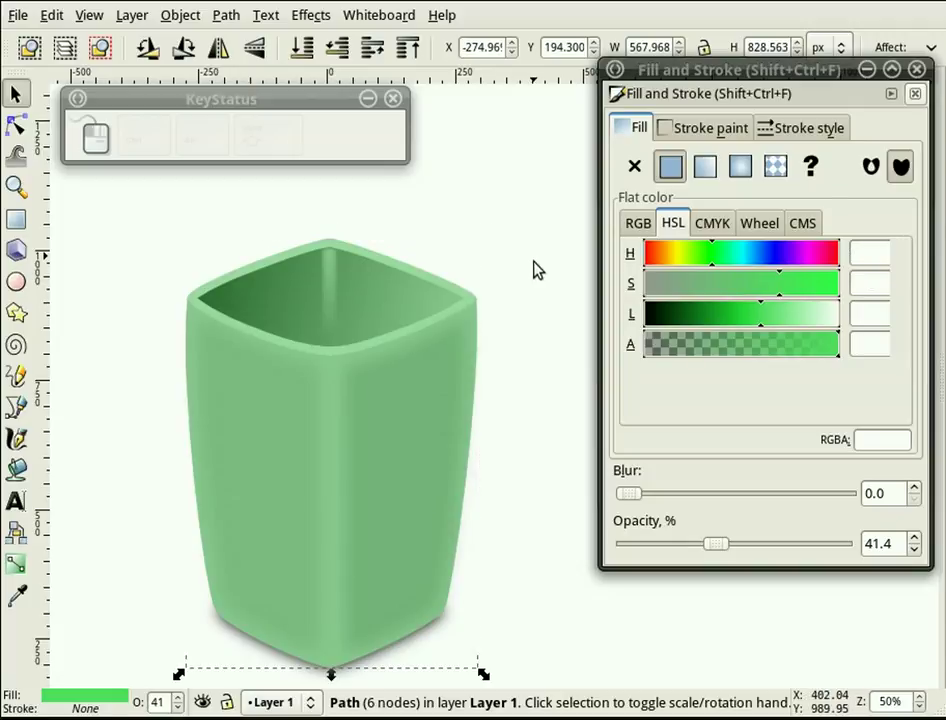
pyautogui.keyDown('ctrl'); pyautogui.scroll(-2, 317, 386); pyautogui.keyUp('ctrl')
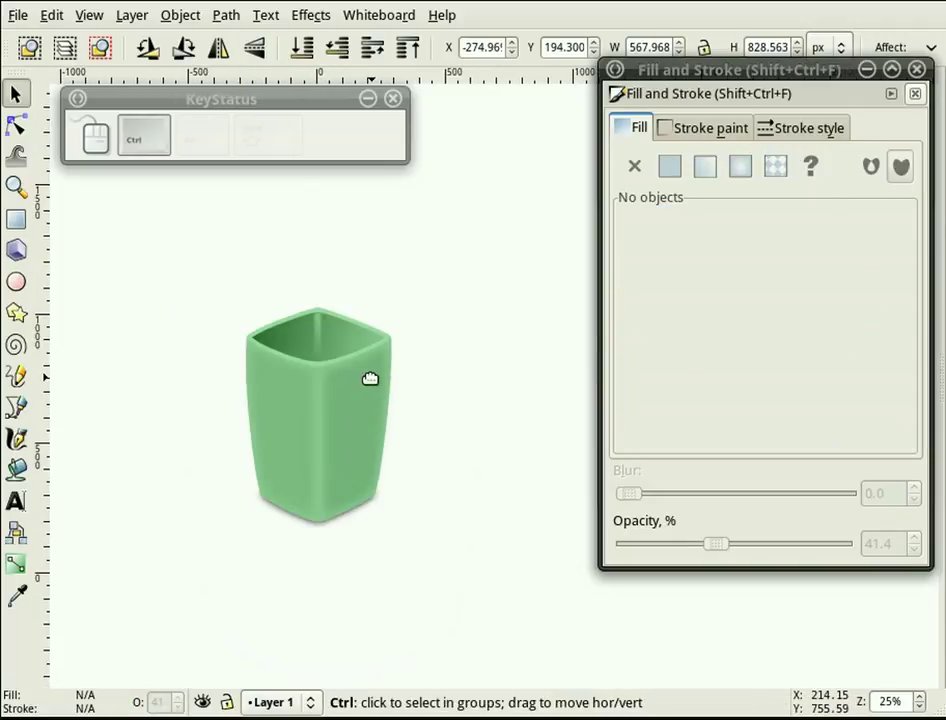
pyautogui.keyDown('ctrl'); pyautogui.scroll(2, 372, 383); pyautogui.keyUp('ctrl')
# - Ungroup the grey cup, moving the green overlay aside and then back over it
pyautogui.click(289, 416)
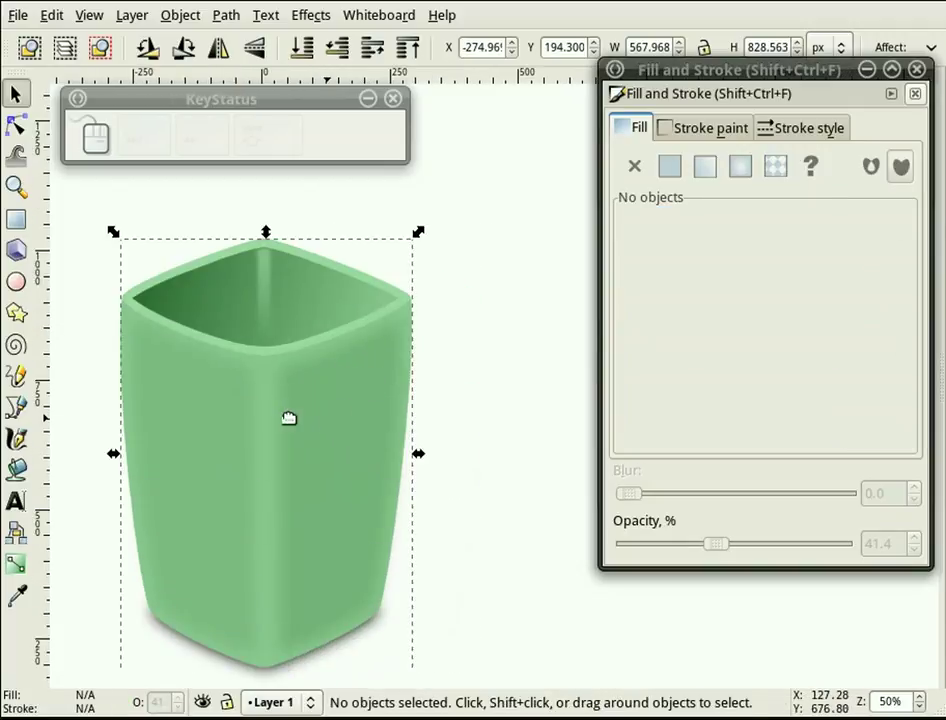
pyautogui.moveTo(276, 435); pyautogui.dragTo(469, 435)
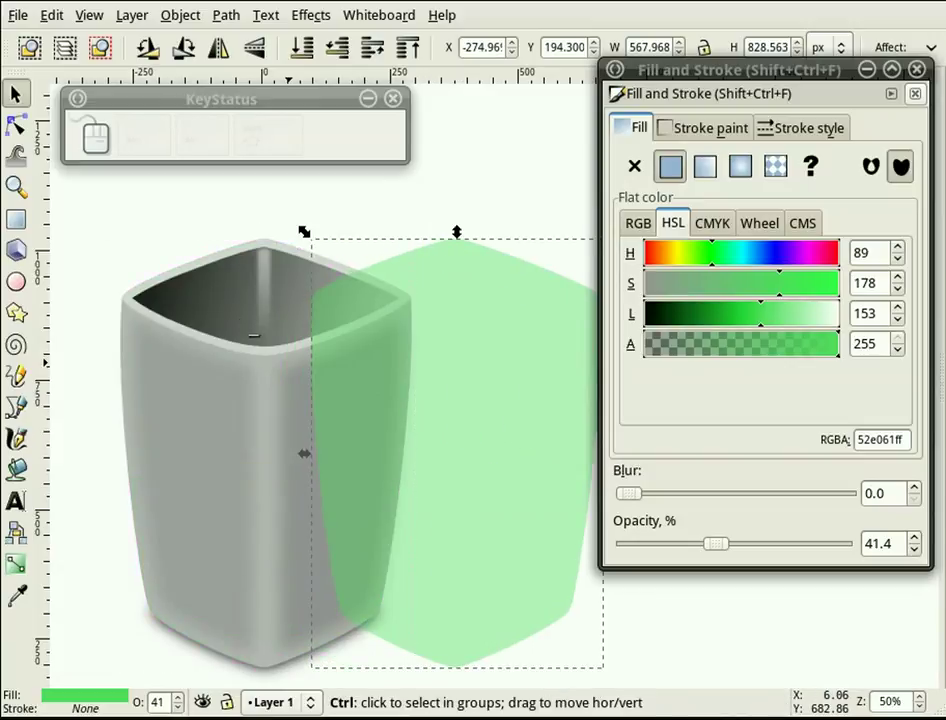
pyautogui.click(240, 330)
pyautogui.hotkey('ctrl', 'shift', 'g')
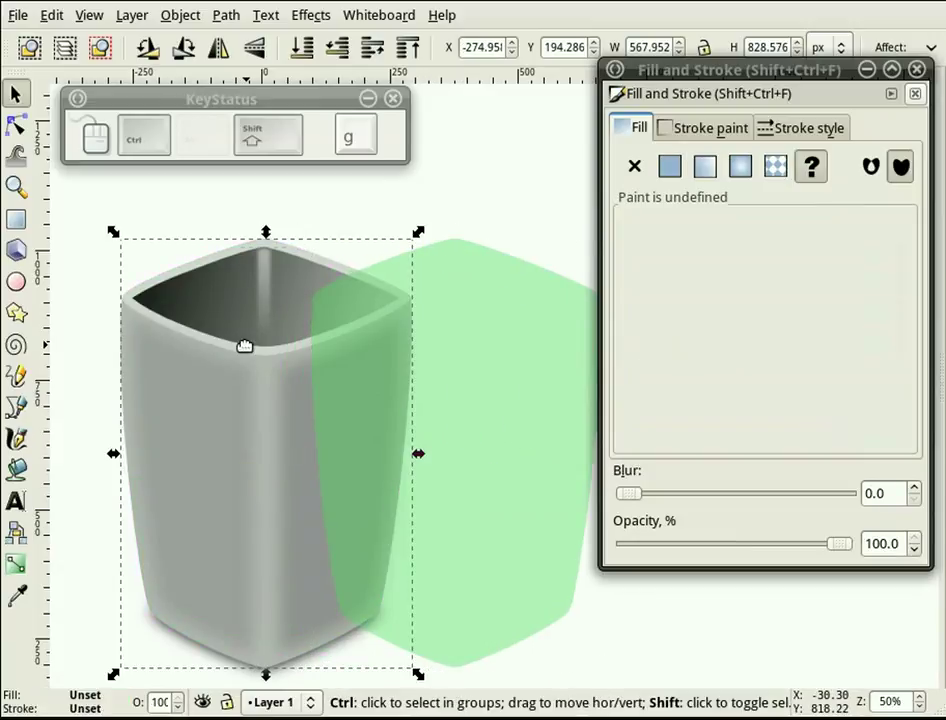
pyautogui.press('Escape')
pyautogui.keyDown('ctrl'); pyautogui.click(458, 386); pyautogui.keyUp('ctrl')
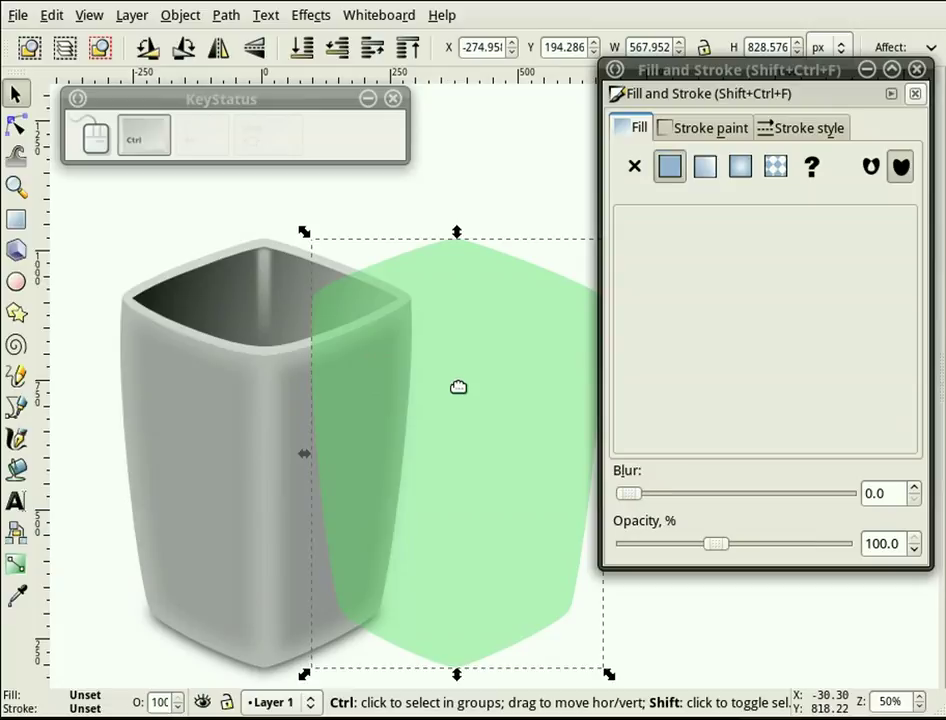
pyautogui.moveTo(458, 386); pyautogui.dragTo(250, 382)
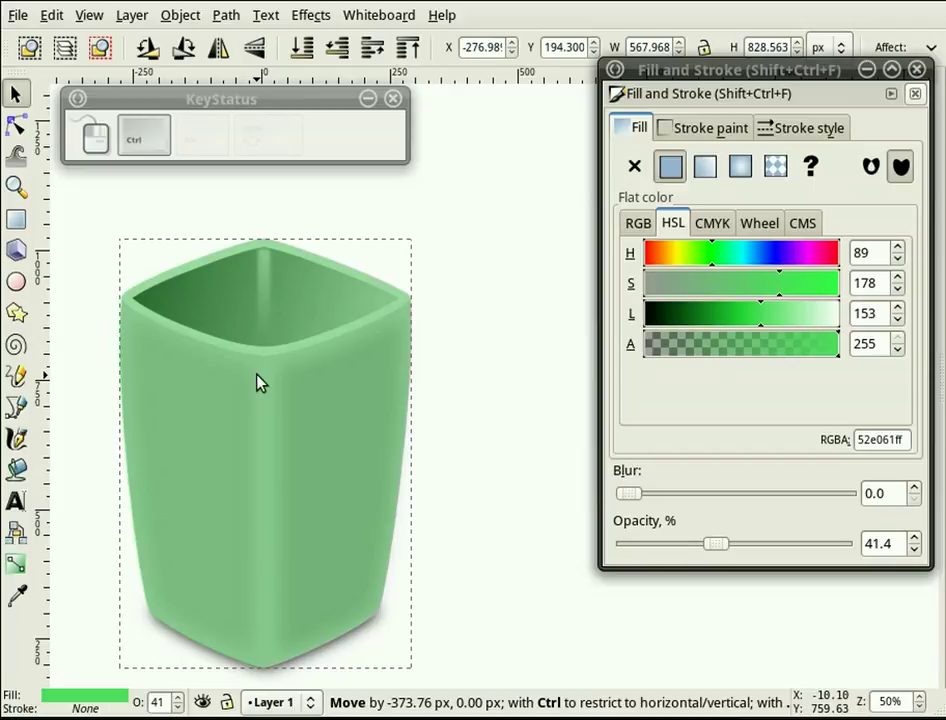
pyautogui.click(492, 403)
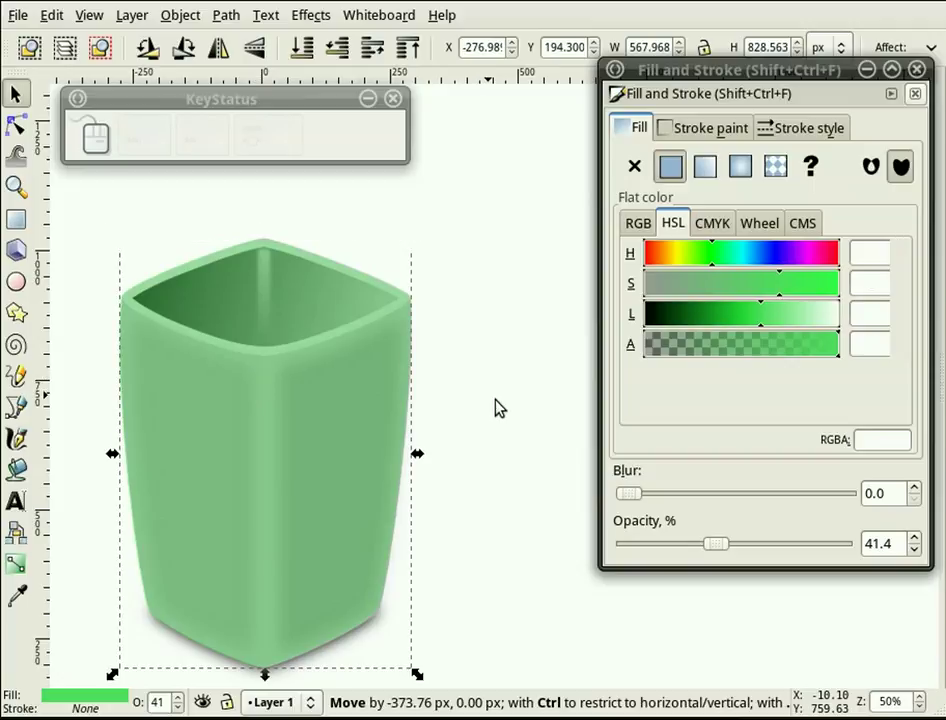
pyautogui.scroll(-1, 496, 407)
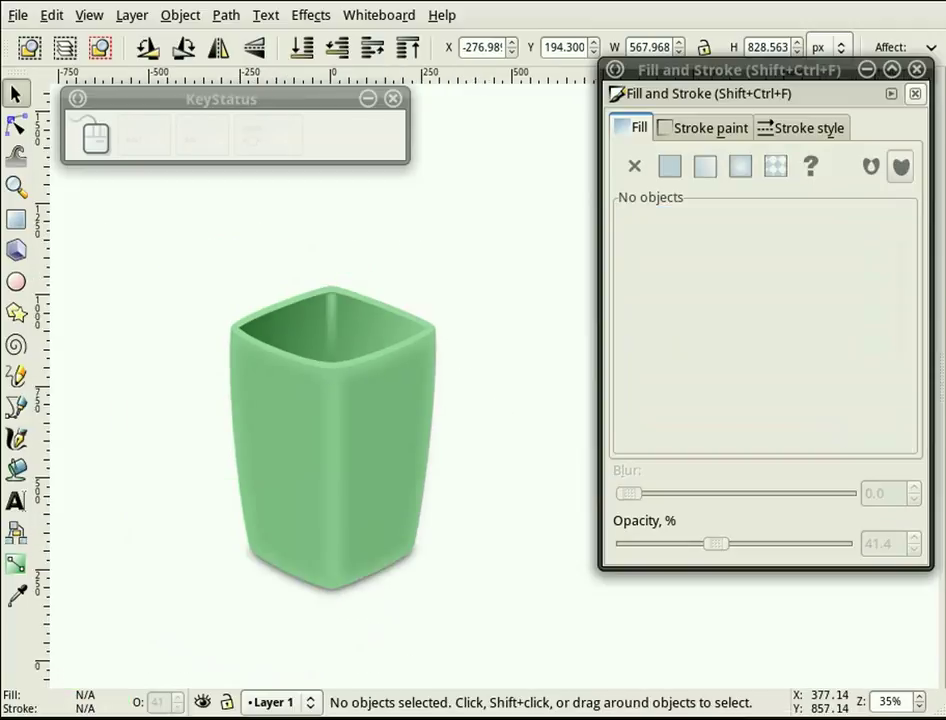
# - Raise the cup's inner opening, rim and highlight paths above the green tint
pyautogui.click(287, 396)
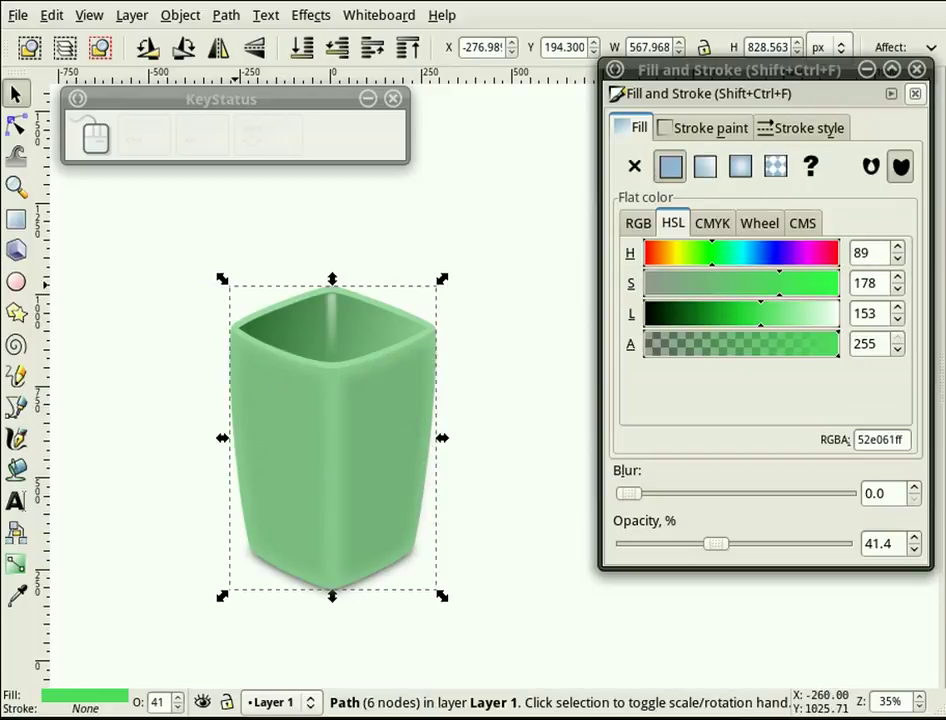
pyautogui.moveTo(136, 273); pyautogui.dragTo(446, 380)
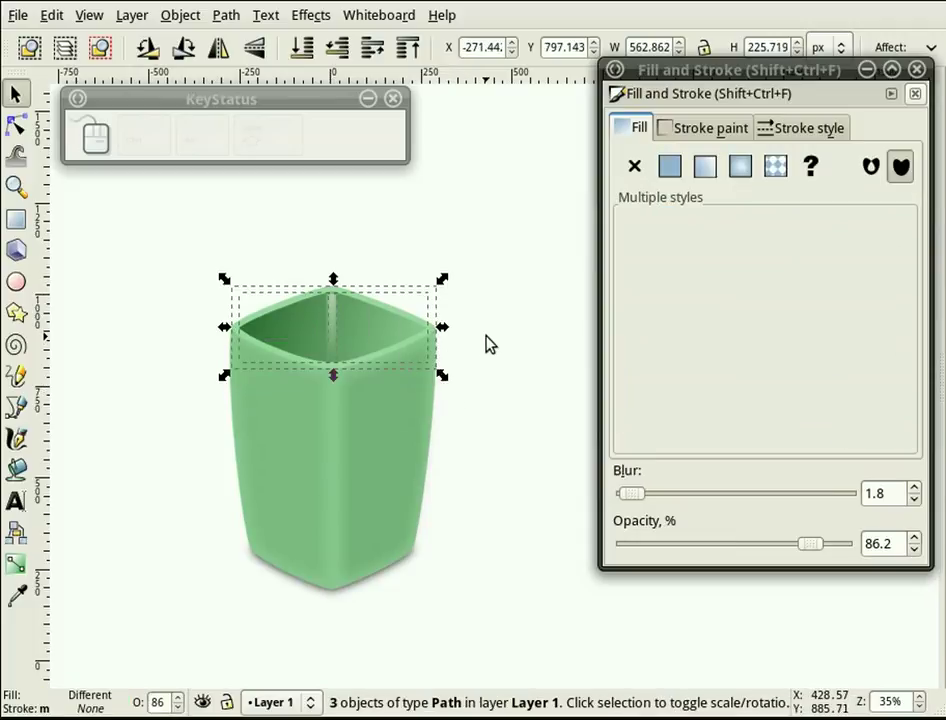
pyautogui.hotkey('ctrl', 'q')
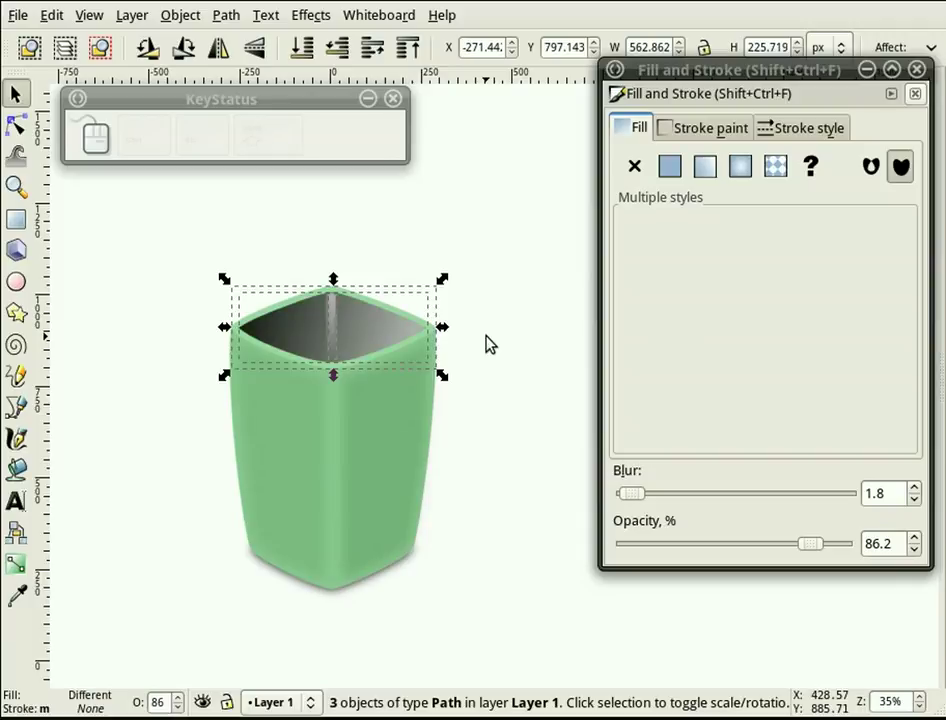
pyautogui.click(160, 418)
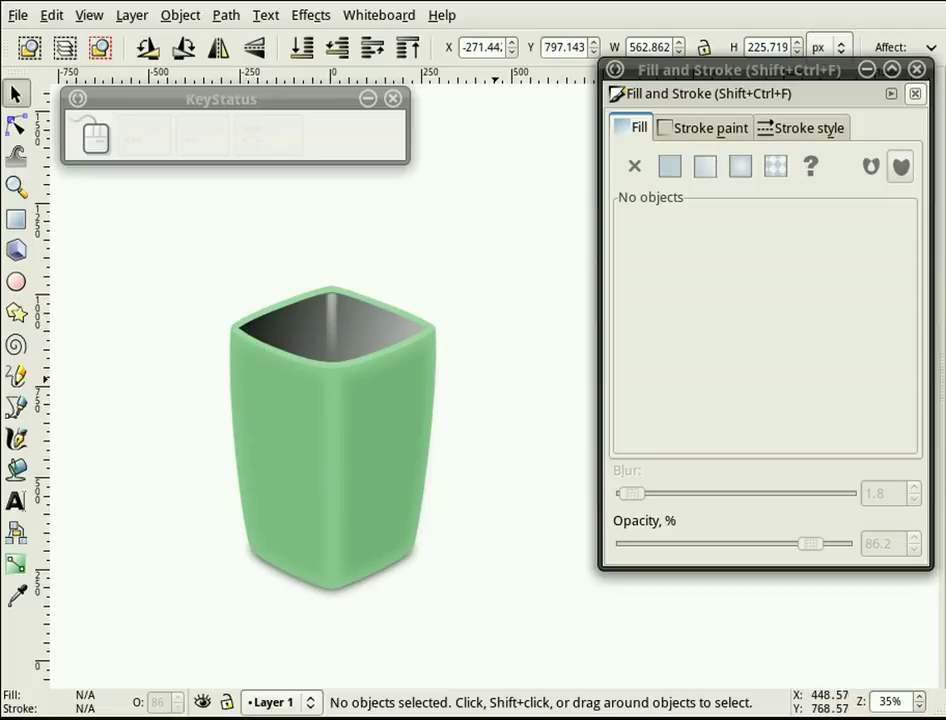
# - Group all the cup's pieces into one object and delete the stray pasted green copy
pyautogui.keyDown('ctrl'); pyautogui.scroll(-1, 175, 348); pyautogui.keyUp('ctrl')
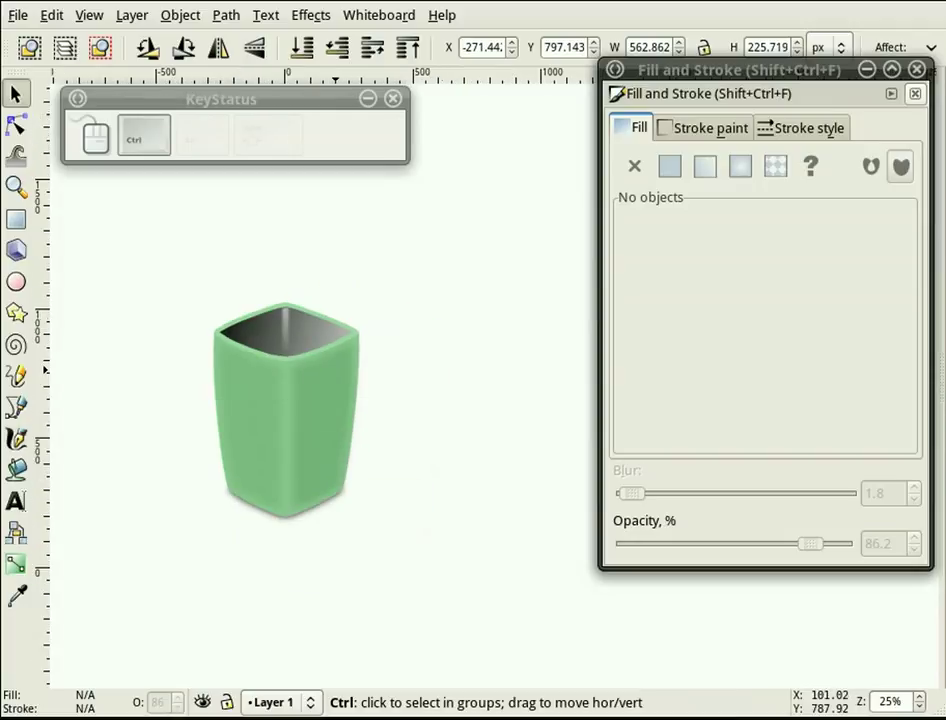
pyautogui.keyDown('ctrl'); pyautogui.scroll(1, 471, 390); pyautogui.keyUp('ctrl')
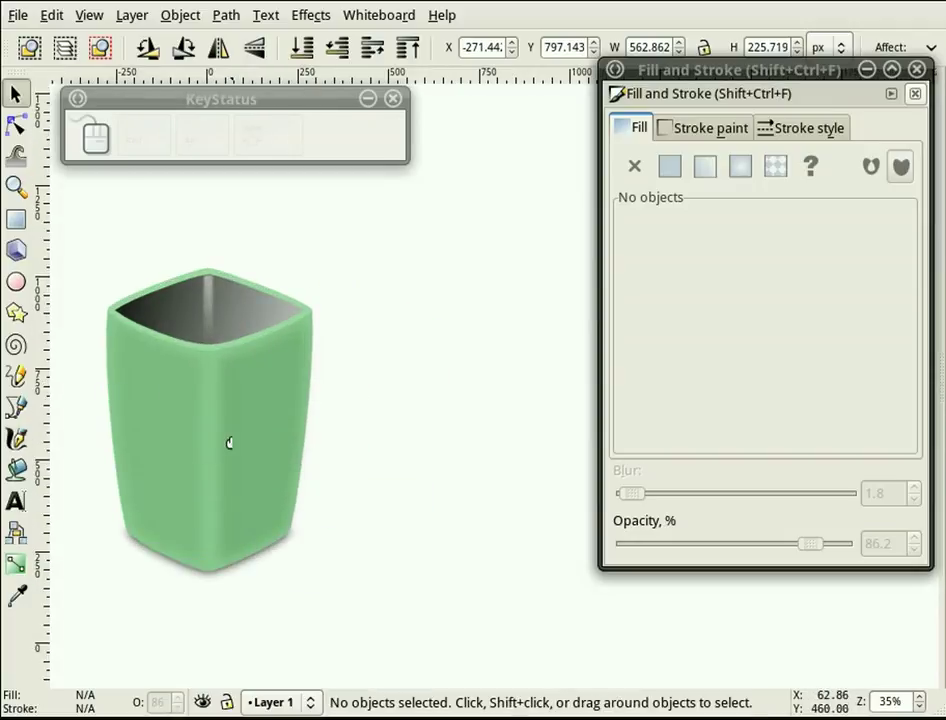
pyautogui.moveTo(376, 600); pyautogui.dragTo(61, 224)
pyautogui.hotkey('ctrl', 'a')
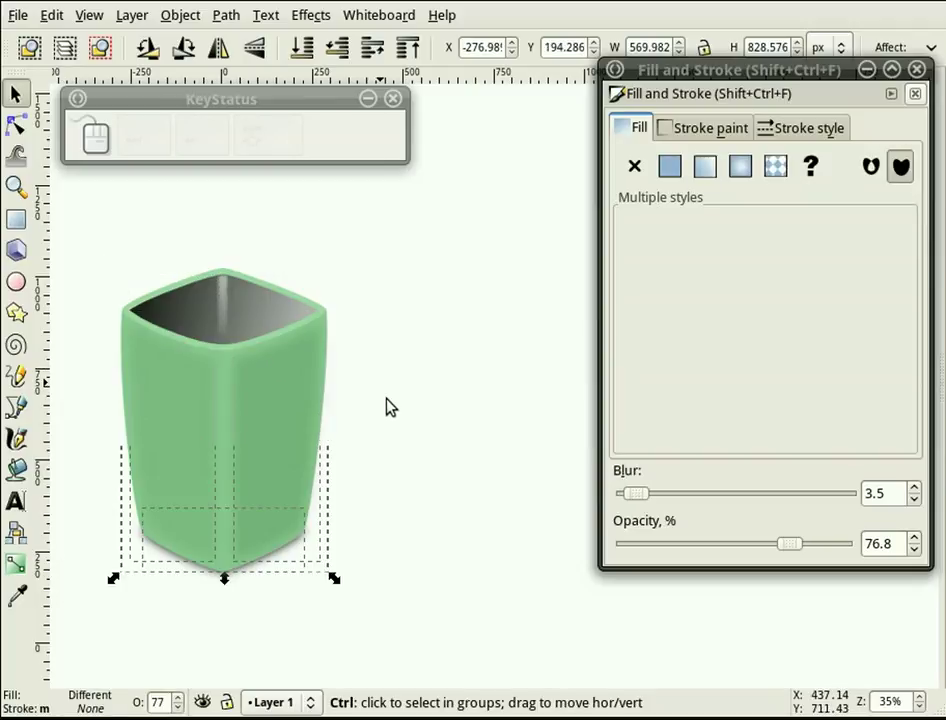
pyautogui.hotkey('ctrl', 'g')
pyautogui.hotkey('ctrl', 'shift', 'v')
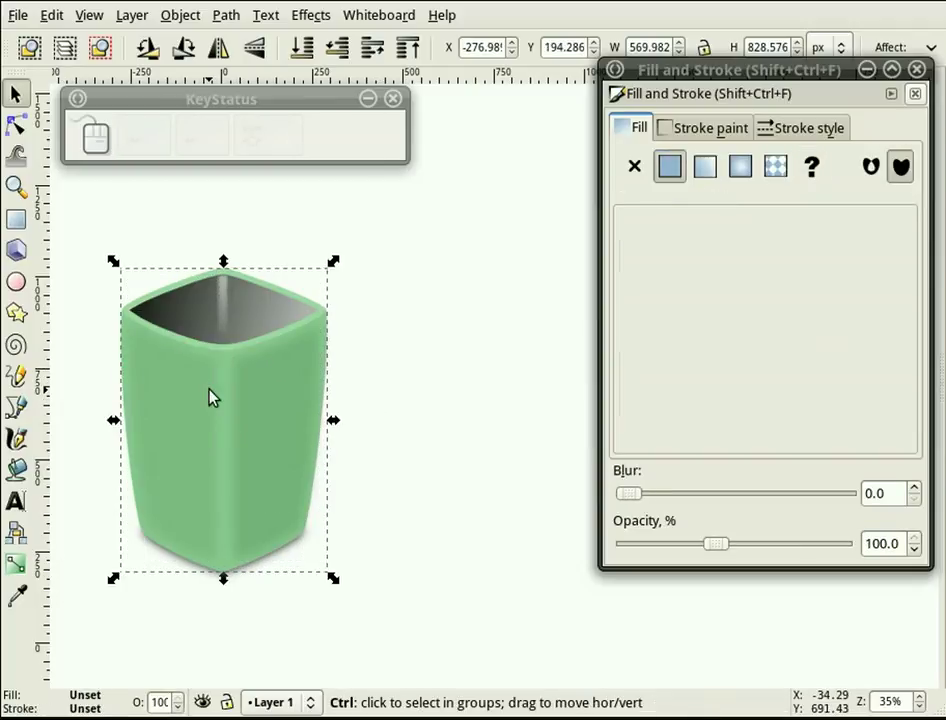
pyautogui.moveTo(200, 385); pyautogui.dragTo(492, 399)
pyautogui.press('Delete')
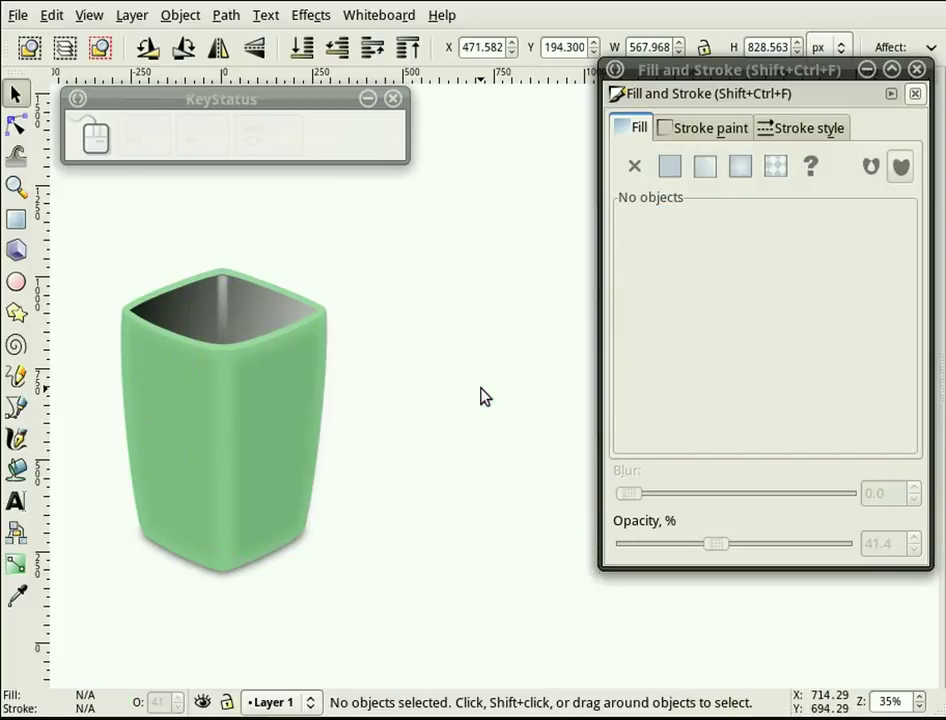
# - Shift the grouped cup 37 px to the right horizontally
pyautogui.moveTo(348, 587); pyautogui.dragTo(86, 228)
pyautogui.press('ctrl')
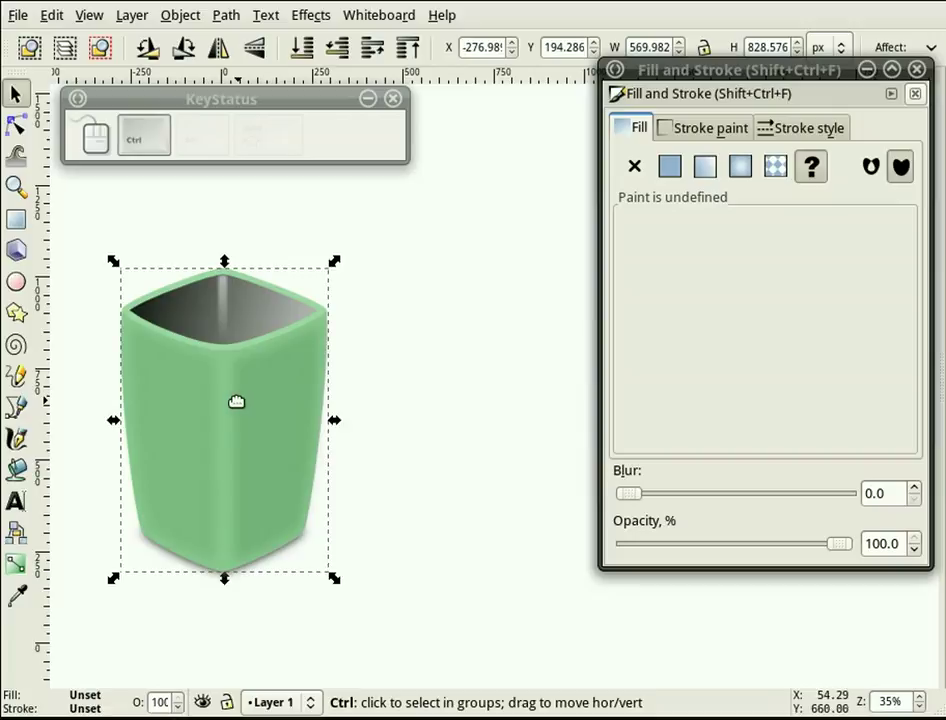
pyautogui.moveTo(238, 399); pyautogui.dragTo(382, 406)
# - Squash the cup group vertically to 55.52% of its original height
pyautogui.click(455, 375)
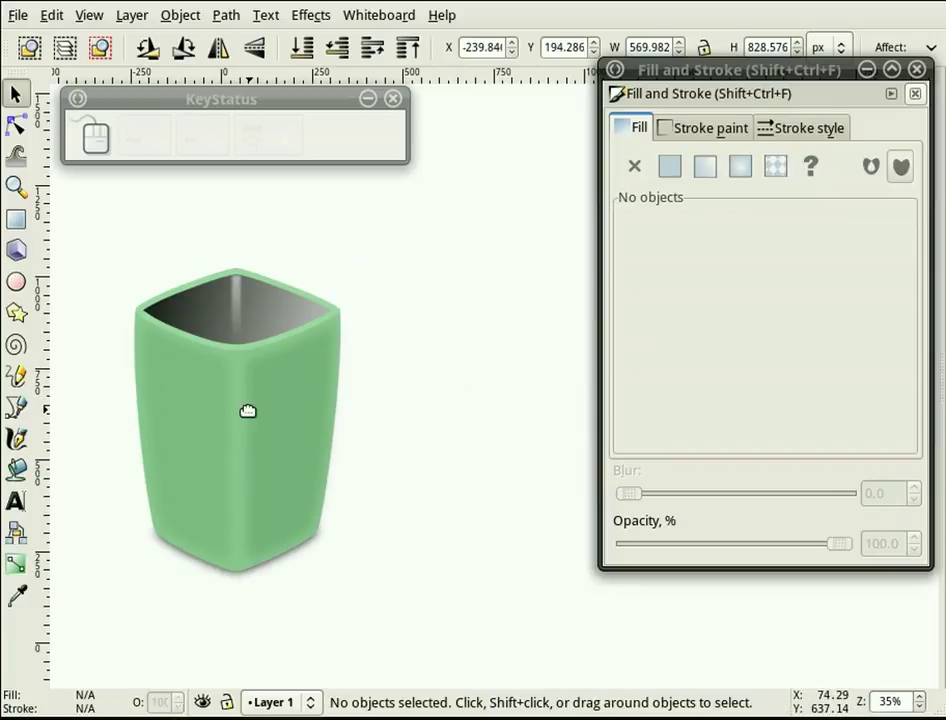
pyautogui.click(246, 409)
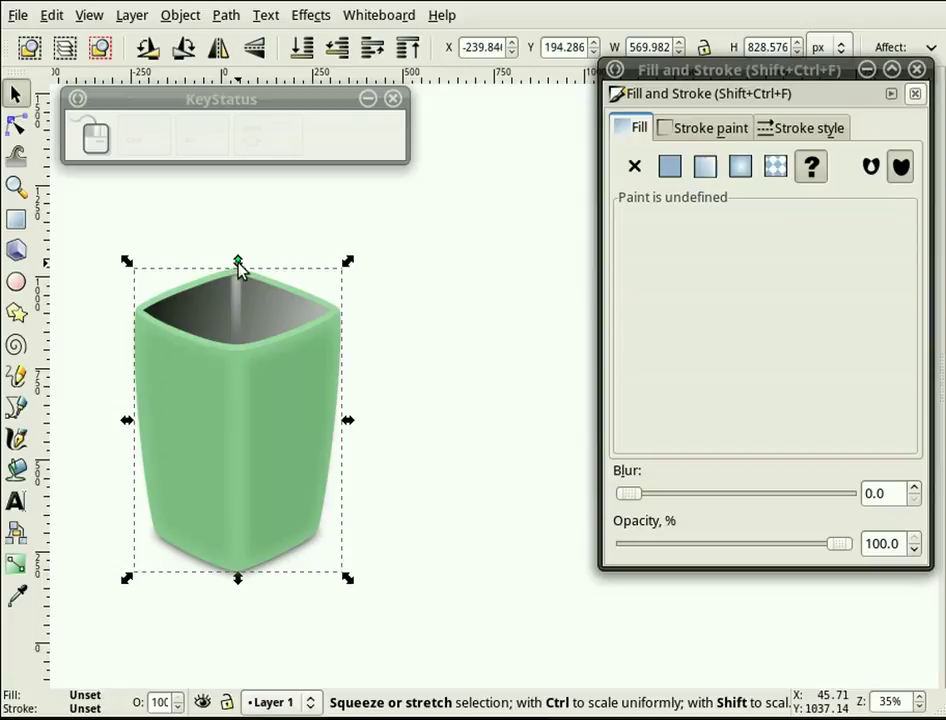
pyautogui.moveTo(237, 390); pyautogui.dragTo(237, 410)
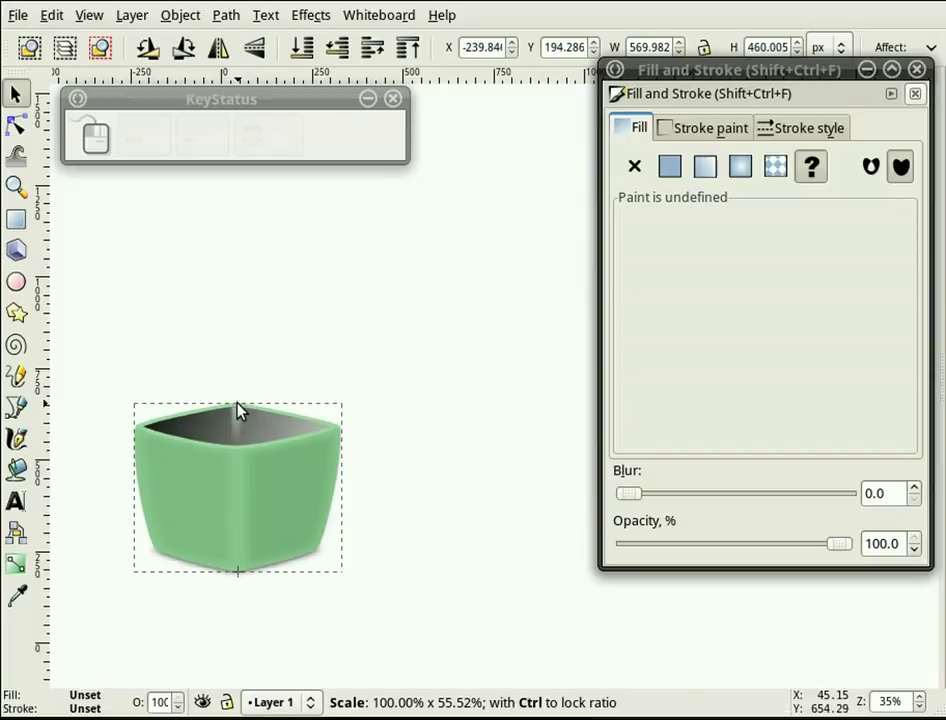
pyautogui.click(256, 349)
pyautogui.keyDown('ctrl'); pyautogui.scroll(1, 125, 478); pyautogui.keyUp('ctrl')
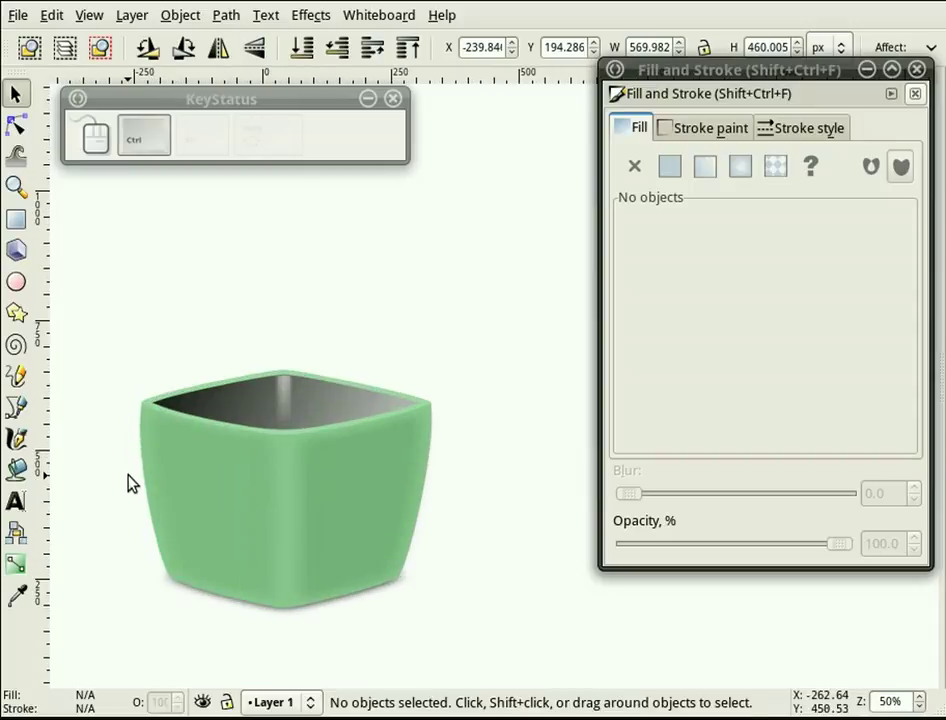
pyautogui.keyDown('ctrl'); pyautogui.scroll(2, 141, 494); pyautogui.keyUp('ctrl')
pyautogui.keyDown('ctrl'); pyautogui.scroll(-4, 141, 494); pyautogui.keyUp('ctrl')
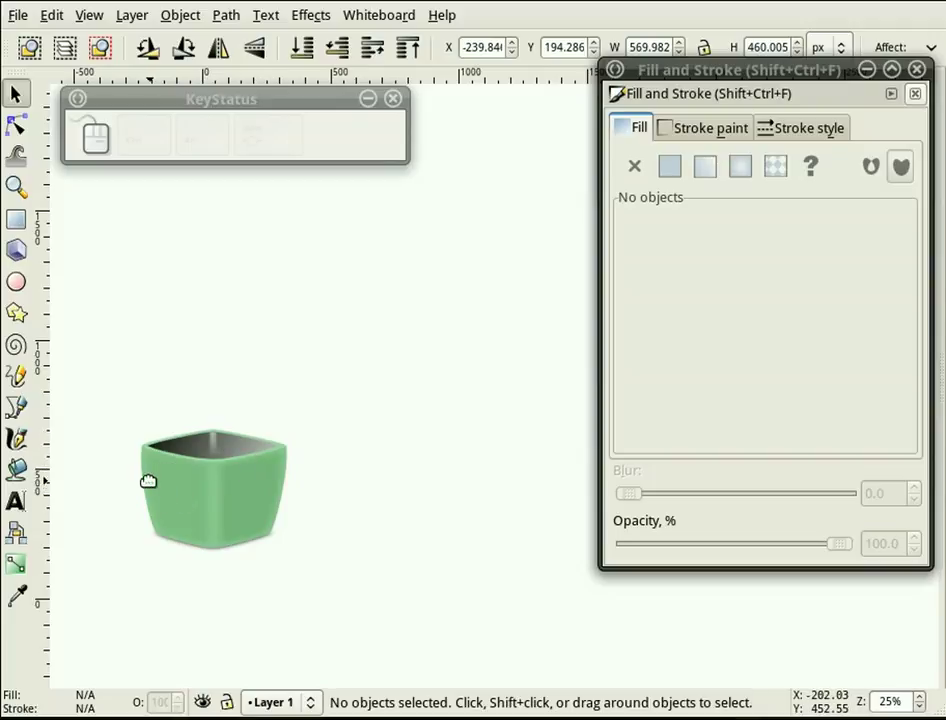
# - Check the finished 569.982 × 460.005 px green cup, then close the Fill and Stroke settings
pyautogui.scroll(1, 134, 512)
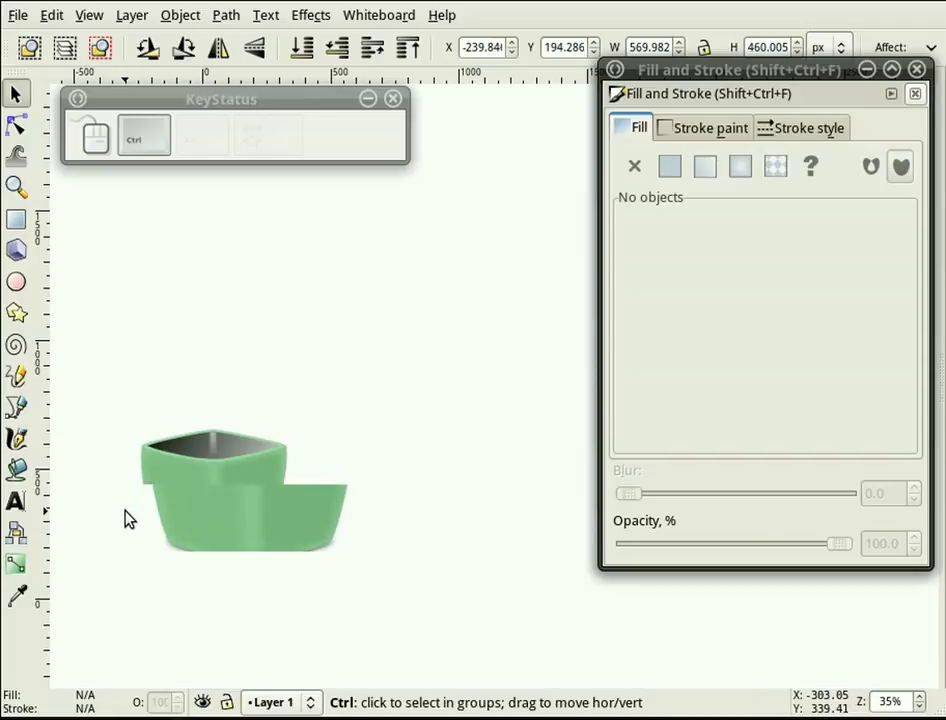
pyautogui.scroll(1, 128, 514)
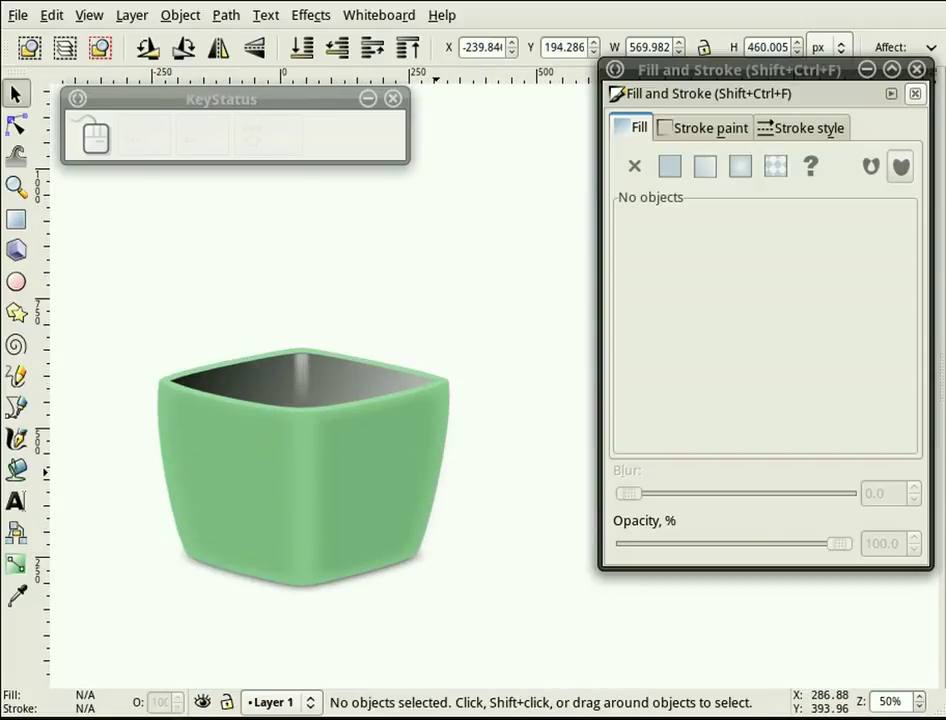
pyautogui.moveTo(513, 617); pyautogui.dragTo(126, 296)
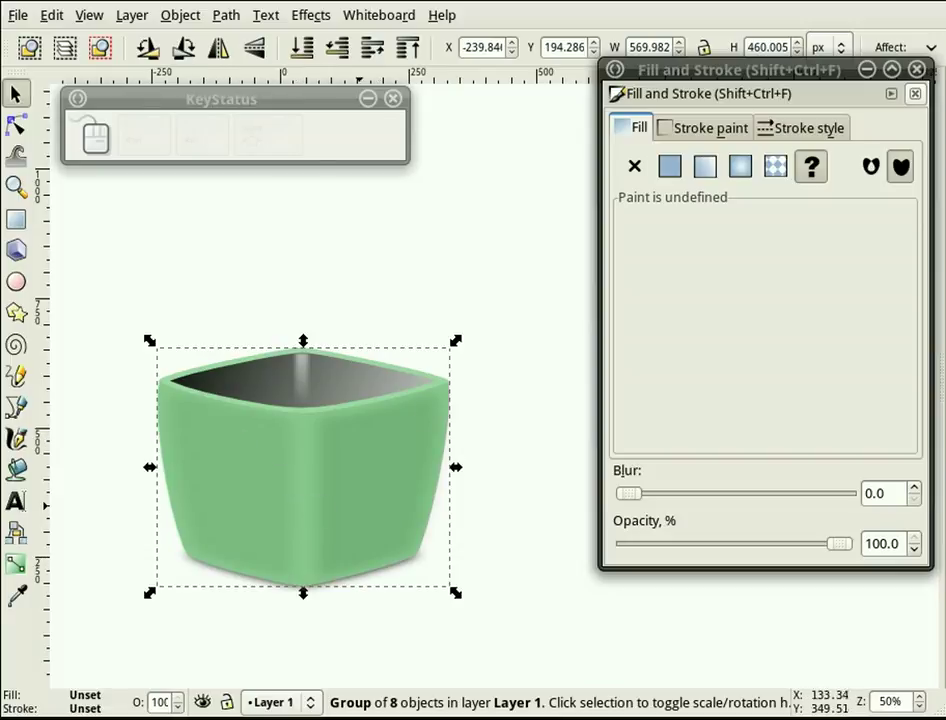
pyautogui.click(490, 317)
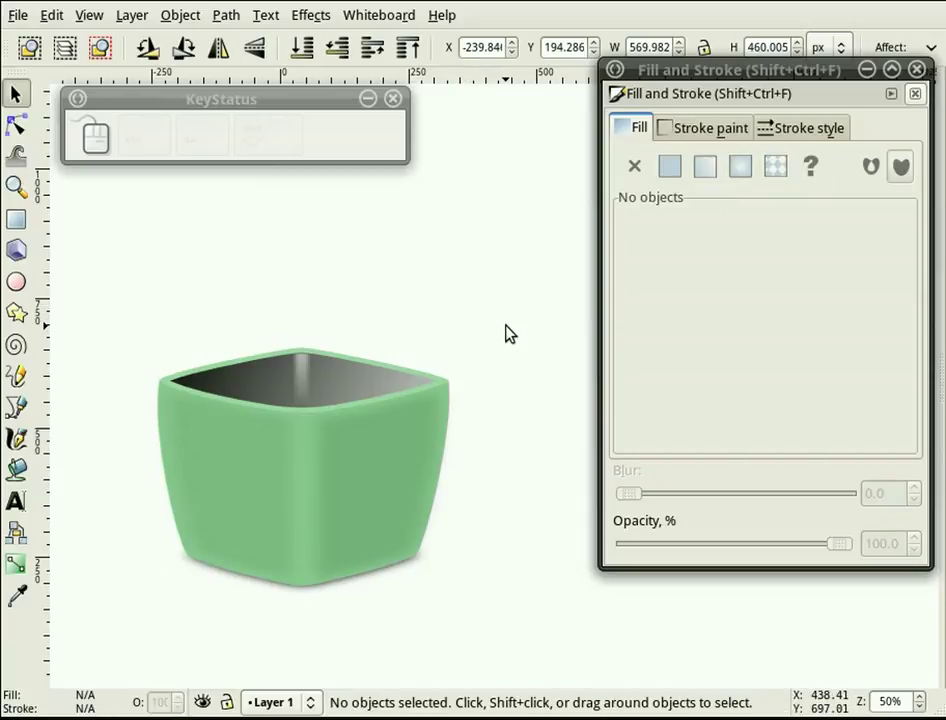
pyautogui.press('F12')
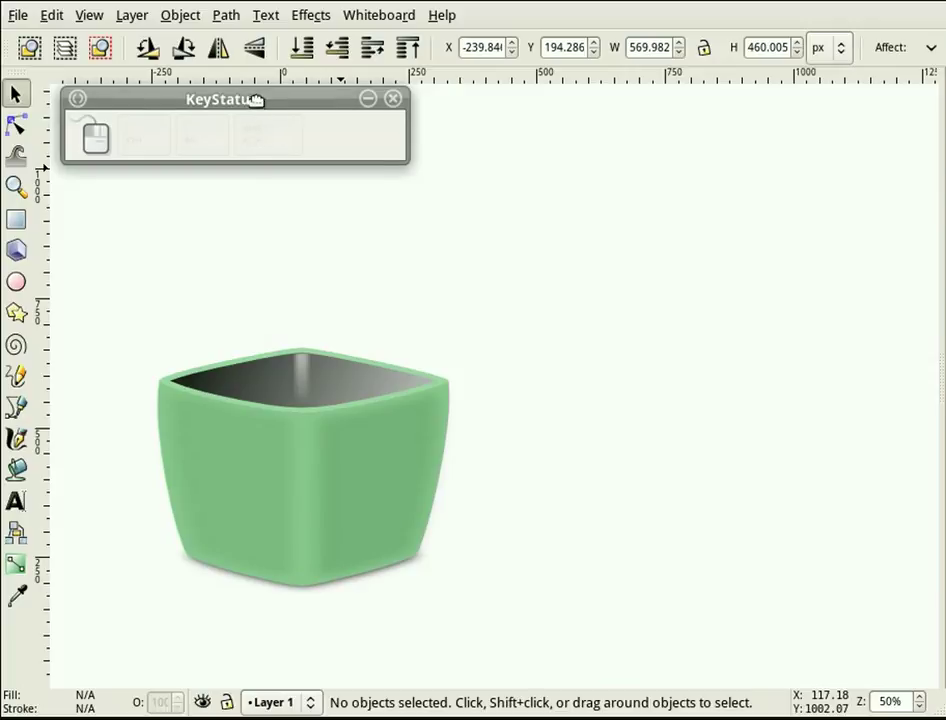
pyautogui.moveTo(255, 99)
pyautogui.mouseDown()
pyautogui.moveTo(340, 150)
pyautogui.moveTo(266, 114)
pyautogui.mouseUp()
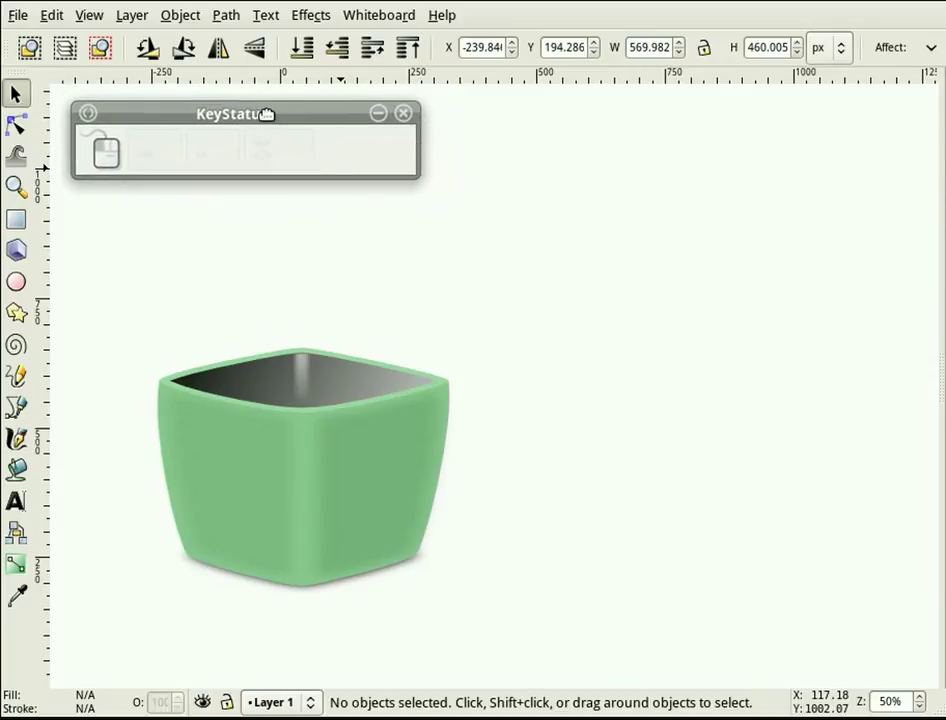